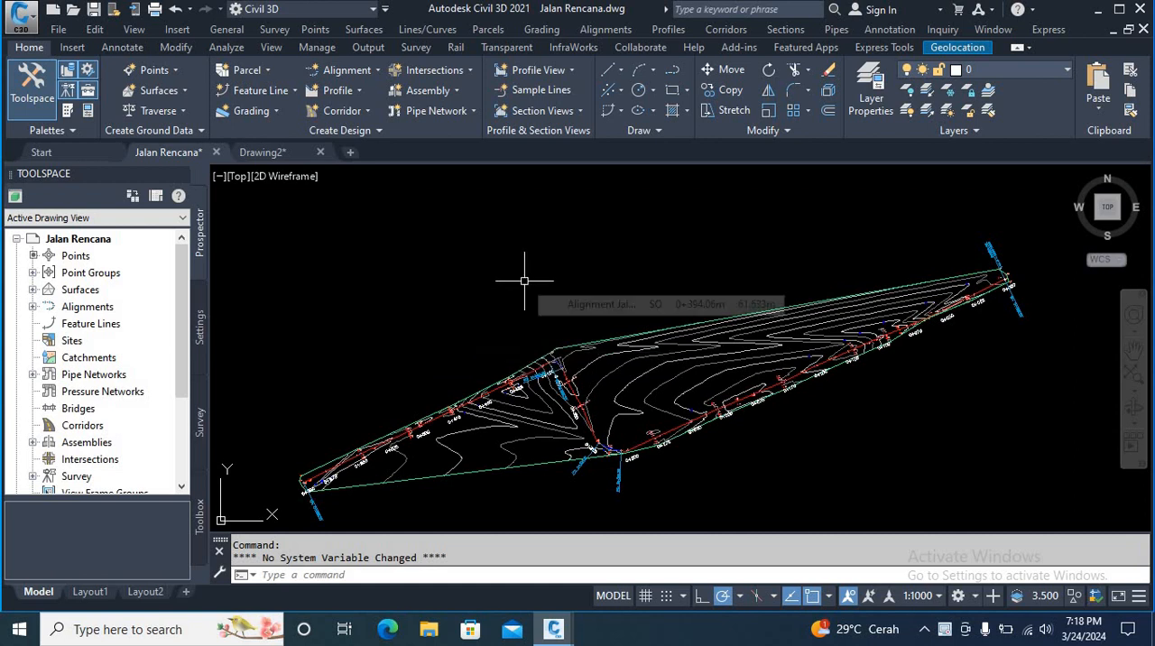
pyautogui.scroll(-2, 529, 276)
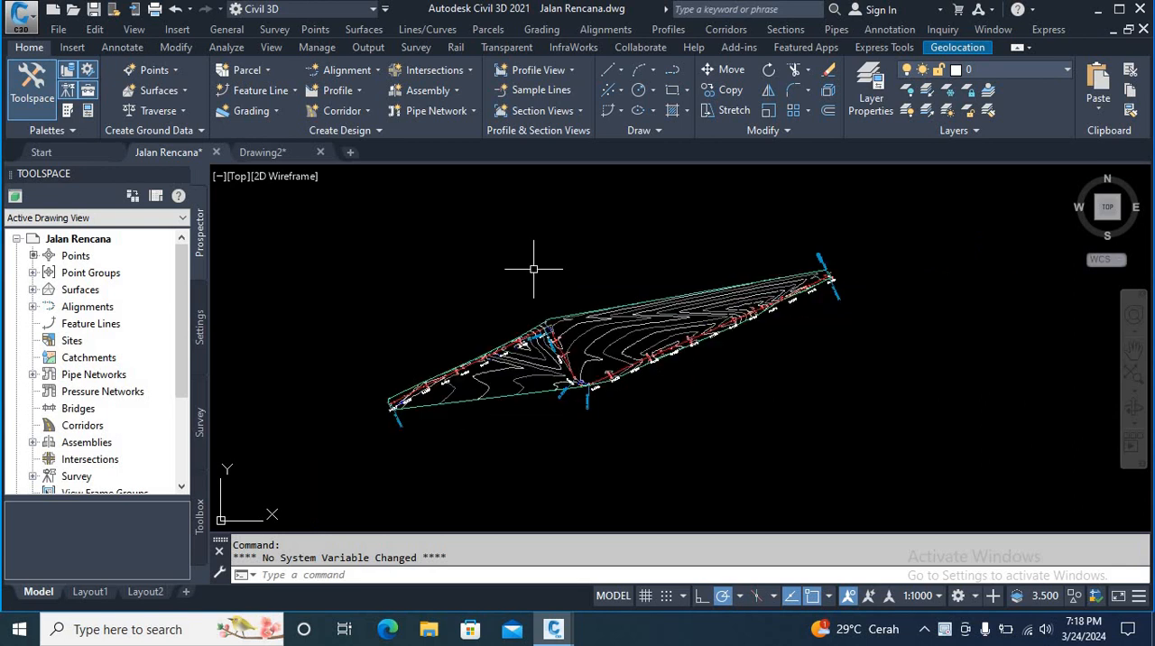
pyautogui.scroll(-2, 525, 271)
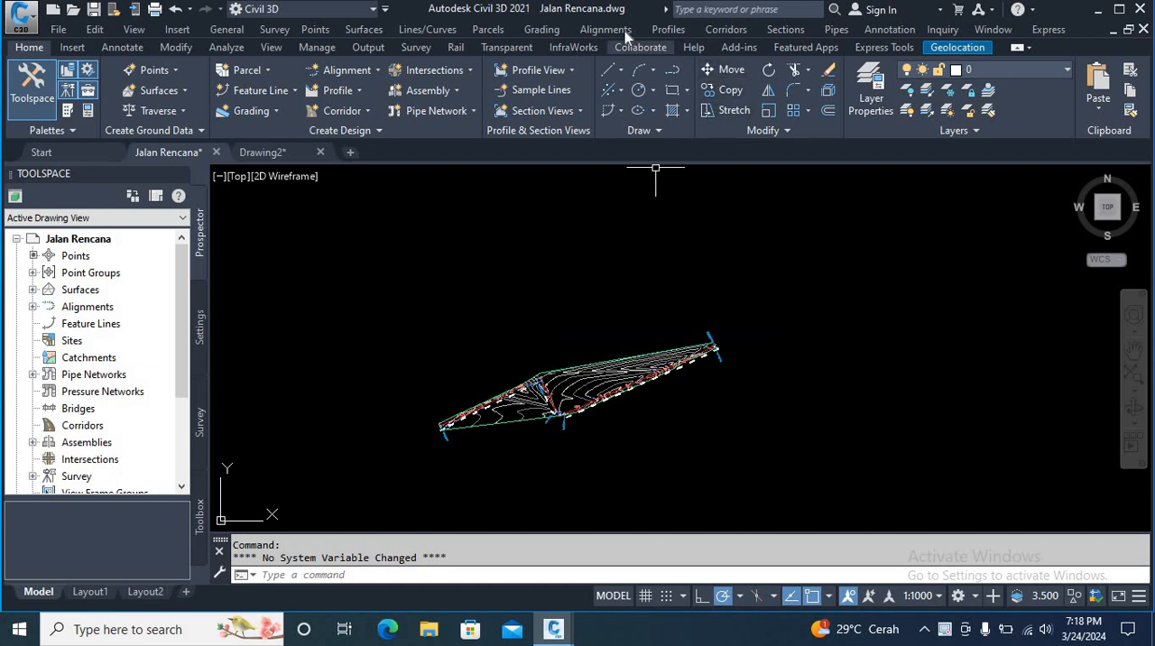
pyautogui.click(660, 29)
pyautogui.click(541, 259)
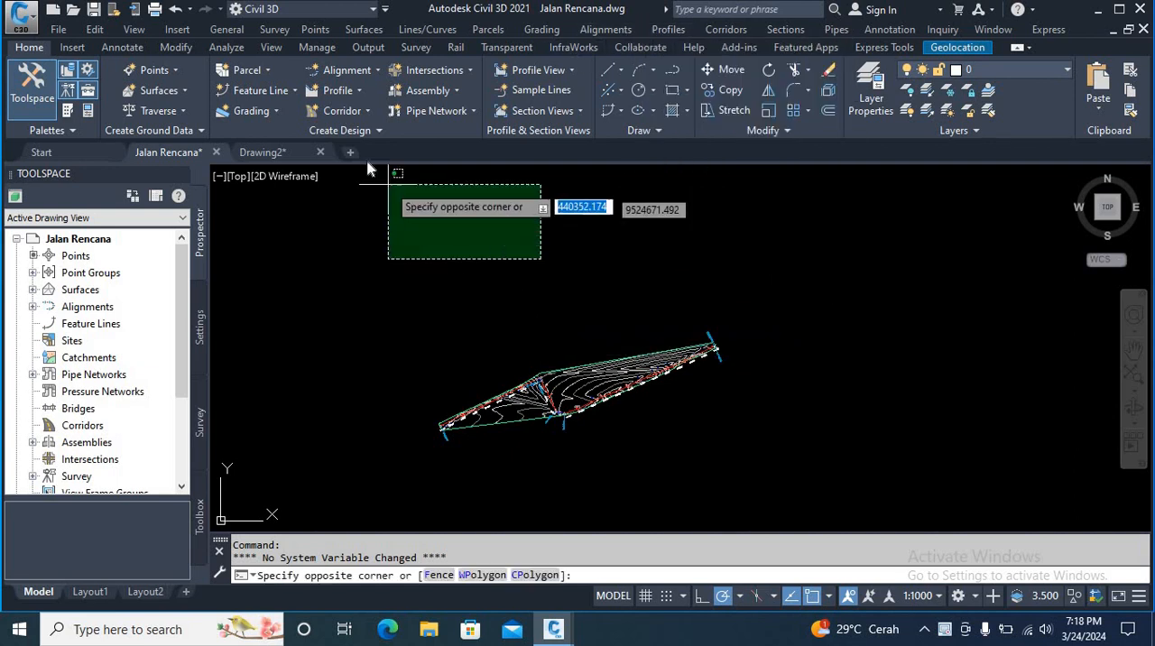
pyautogui.click(379, 189)
# Step: Create a surface profile that samples Surface EG along Alignment Jalan Rencana over its full station range
pyautogui.click(360, 91)
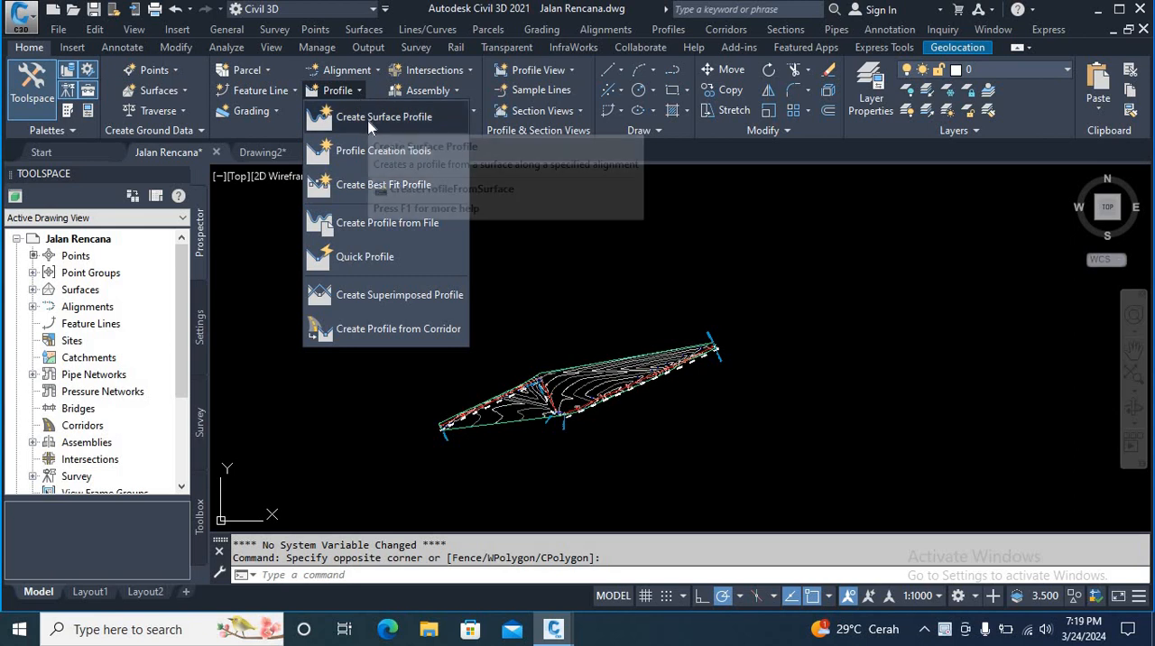
pyautogui.click(368, 127)
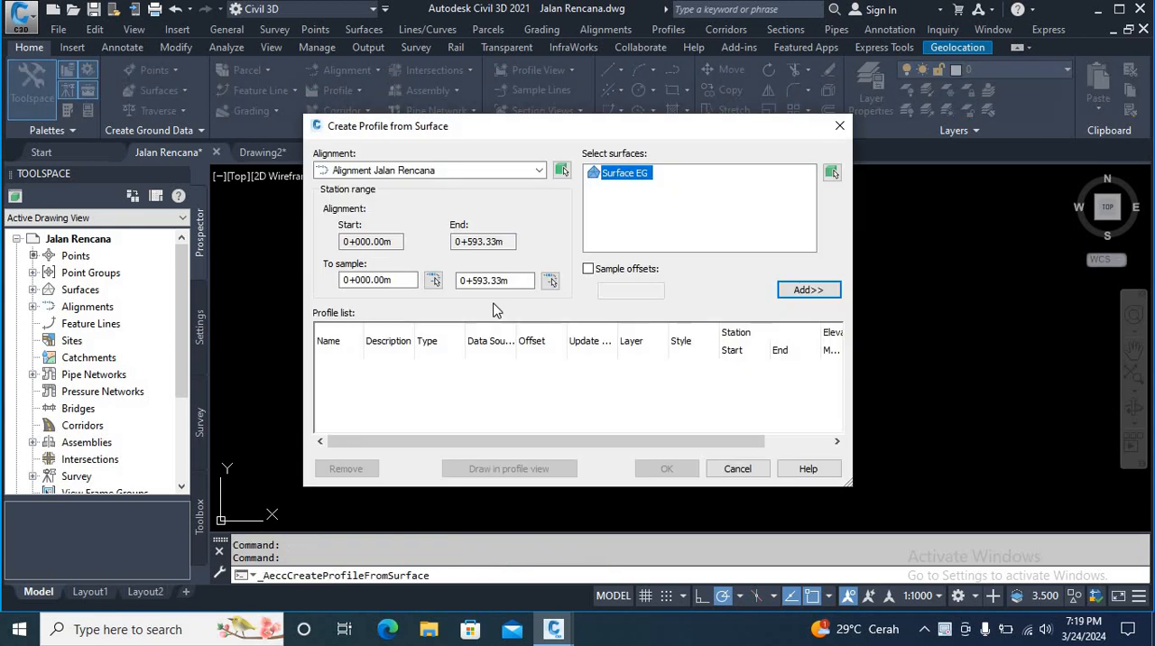
pyautogui.click(539, 170)
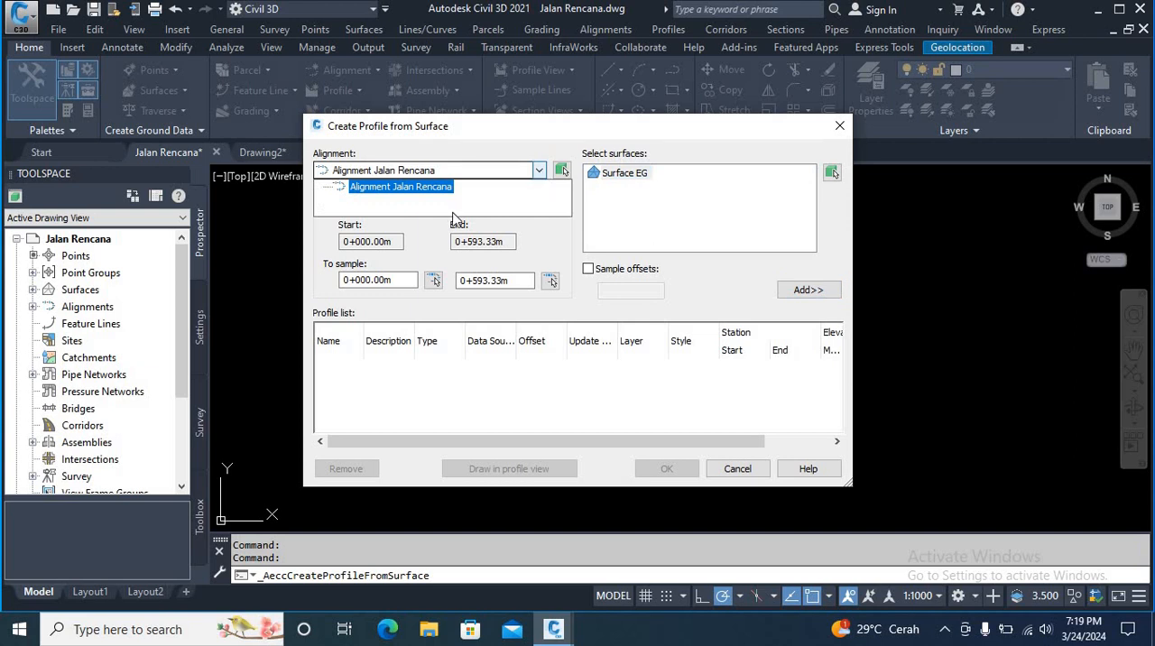
pyautogui.click(545, 172)
pyautogui.click(605, 173)
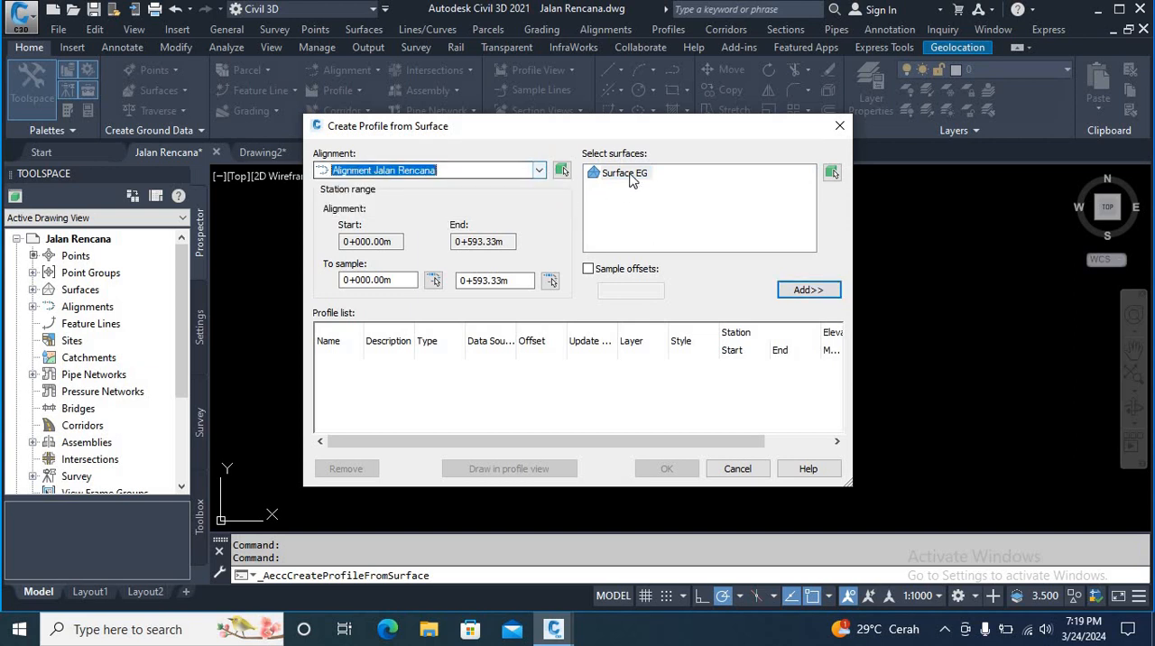
pyautogui.click(808, 290)
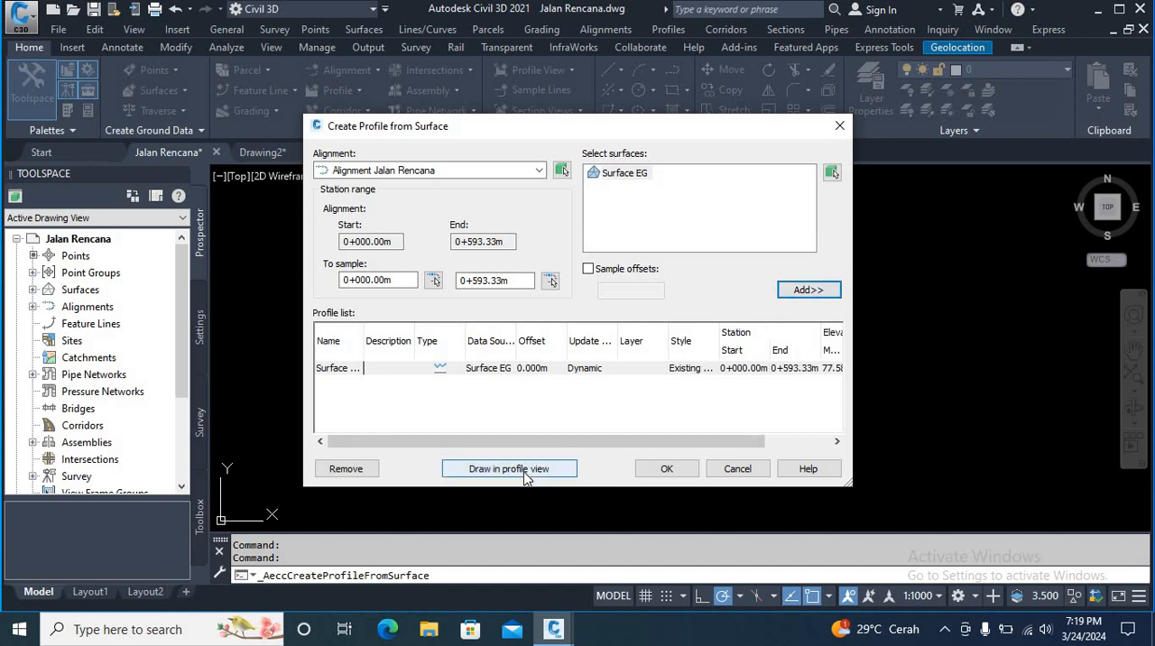
# Step: Set up a profile view for Alignment Jalan Rencana named Profil Memanjang, using the Profile View style and automatic height
pyautogui.click(508, 468)
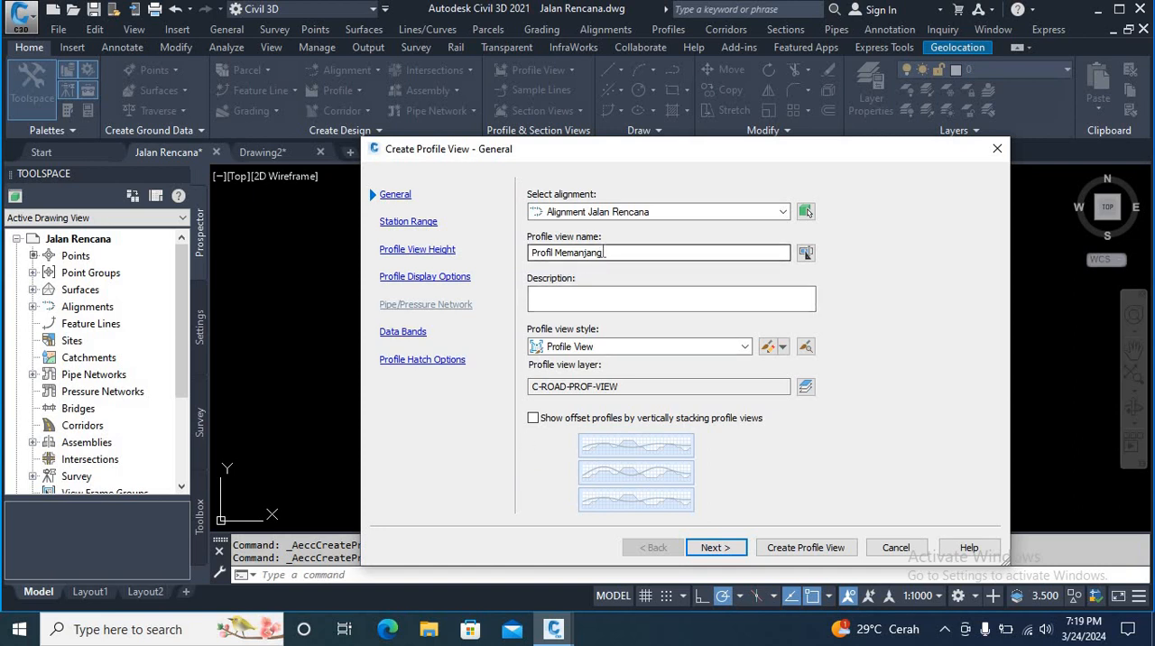
pyautogui.click(612, 252)
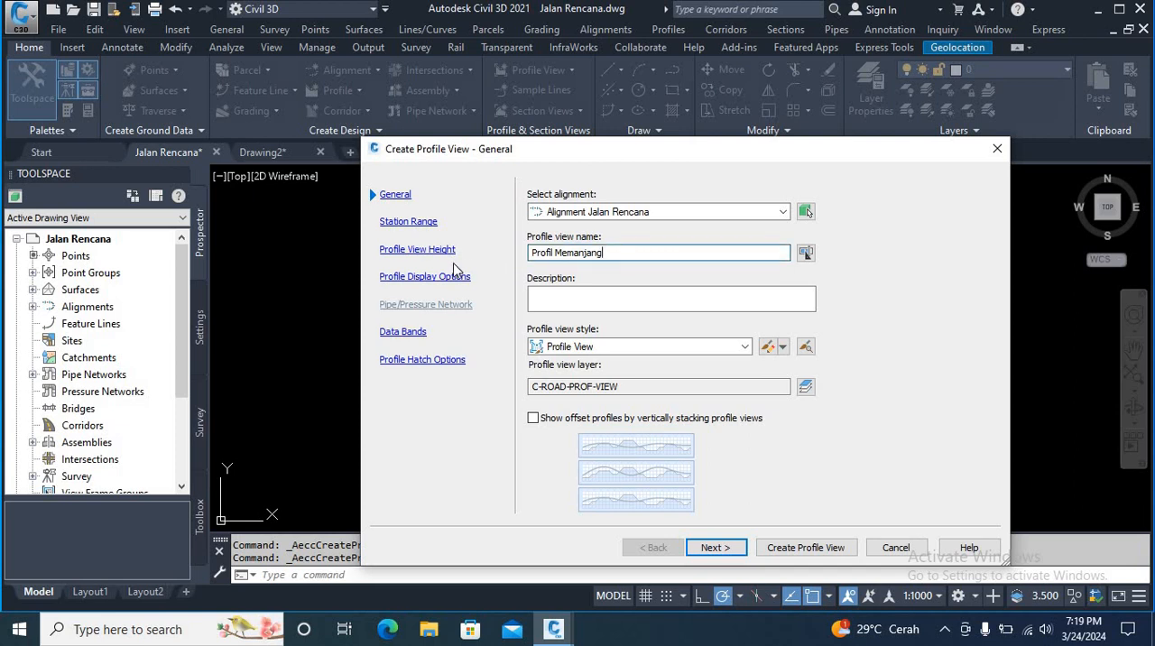
pyautogui.click(712, 548)
pyautogui.click(711, 548)
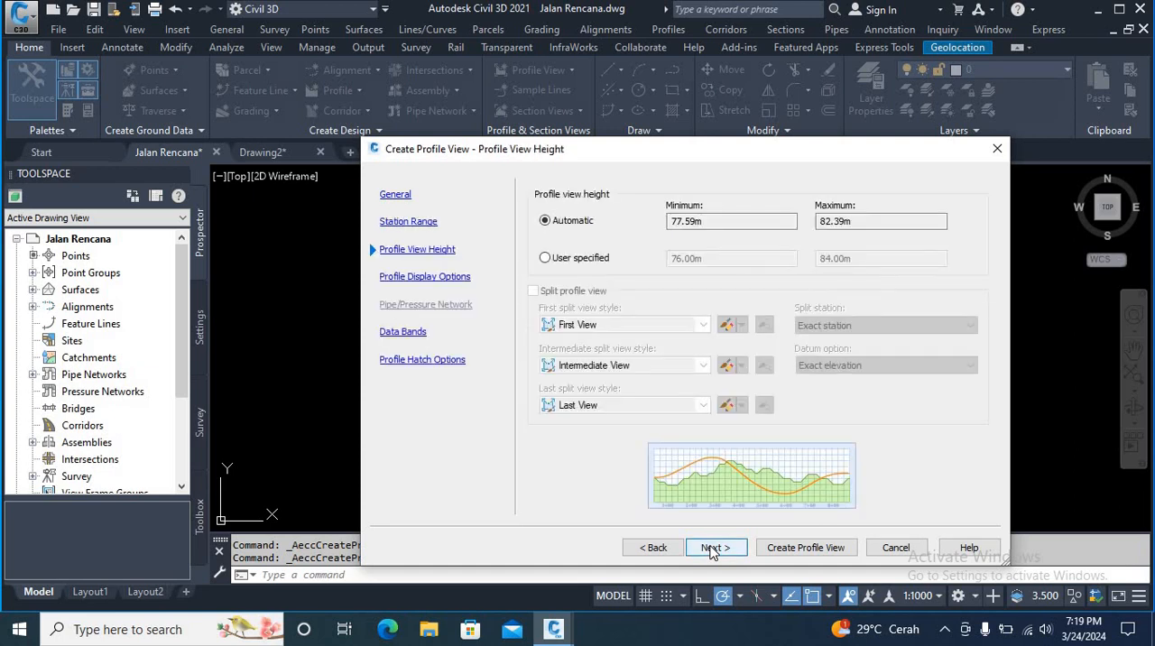
pyautogui.click(712, 547)
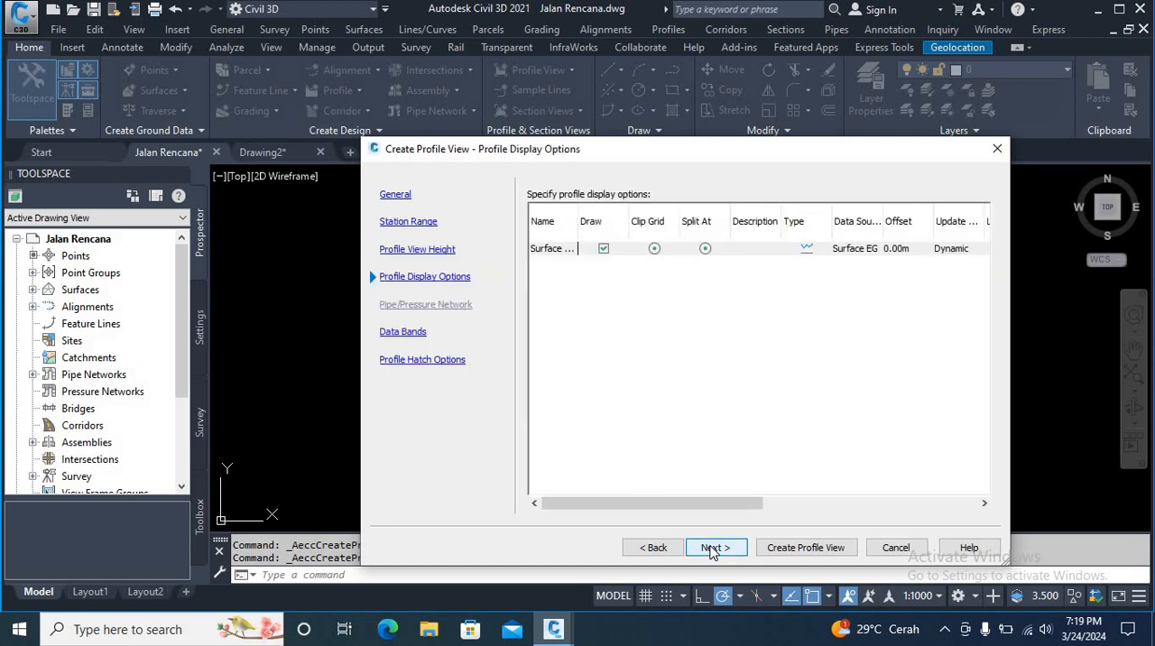
pyautogui.click(712, 548)
pyautogui.click(712, 547)
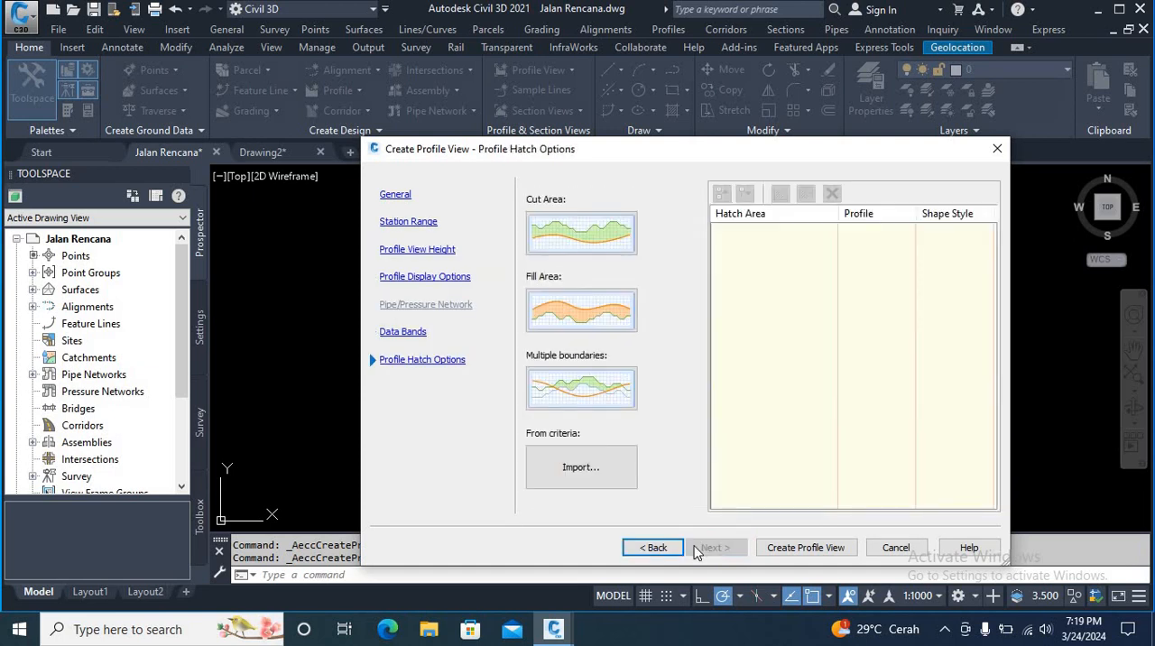
# Step: Create the profile view with the EG-FG Elevations and Stations band set and place it in the empty space above the site plan
pyautogui.click(655, 548)
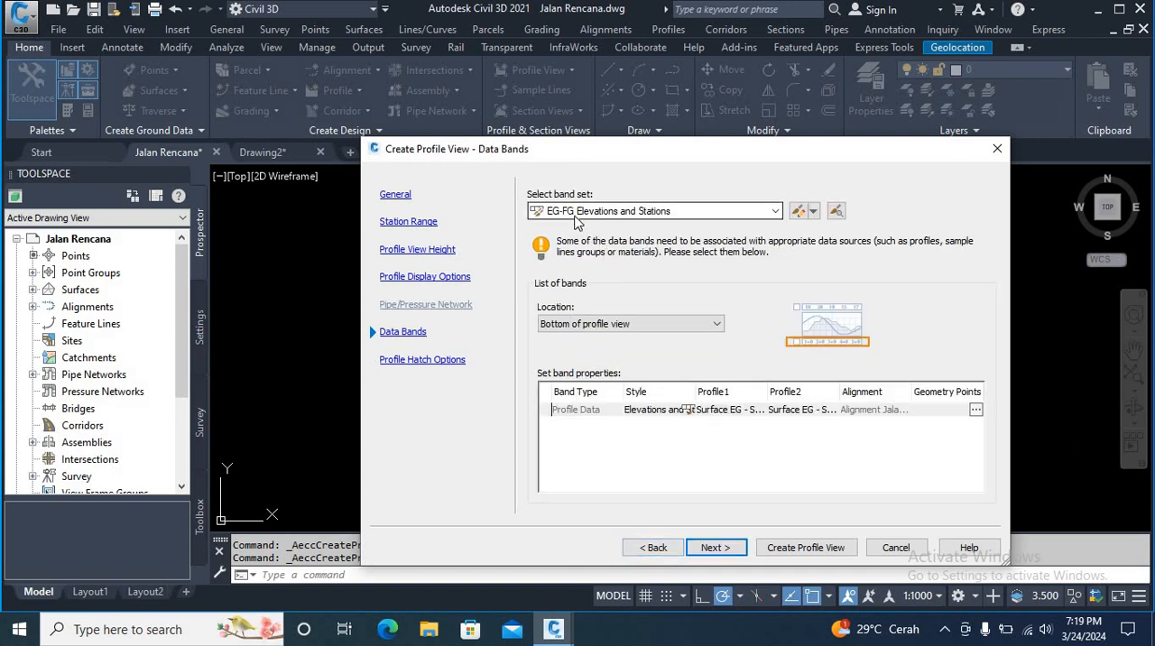
pyautogui.click(714, 550)
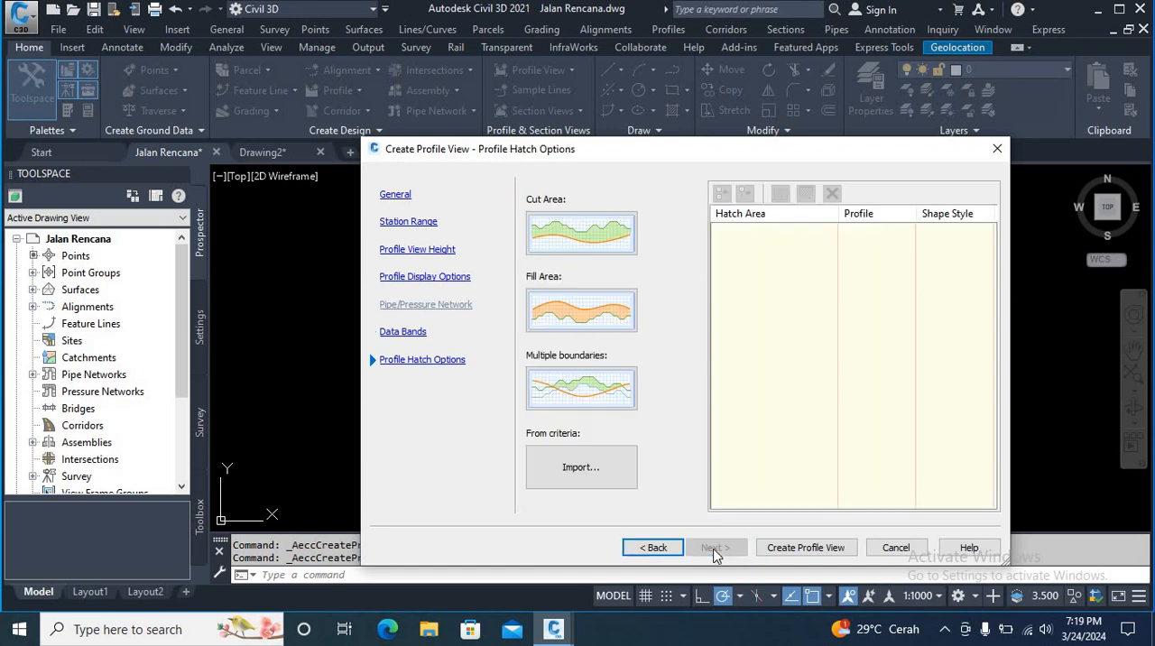
pyautogui.click(804, 548)
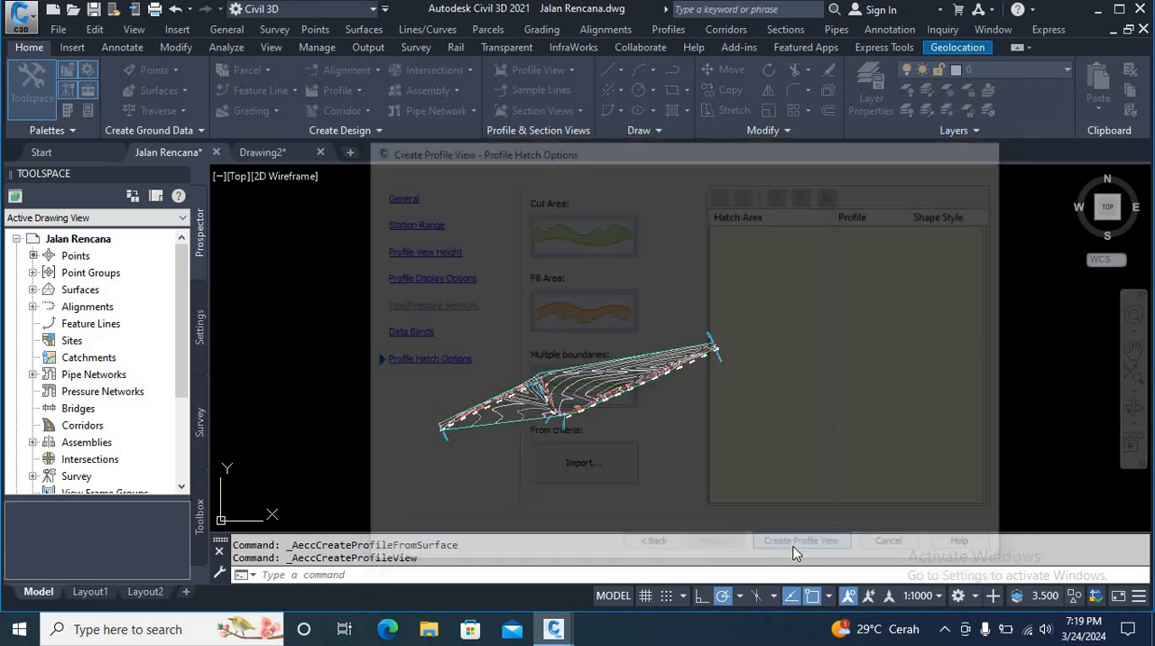
pyautogui.moveTo(634, 258); pyautogui.dragTo(661, 344, button='middle')
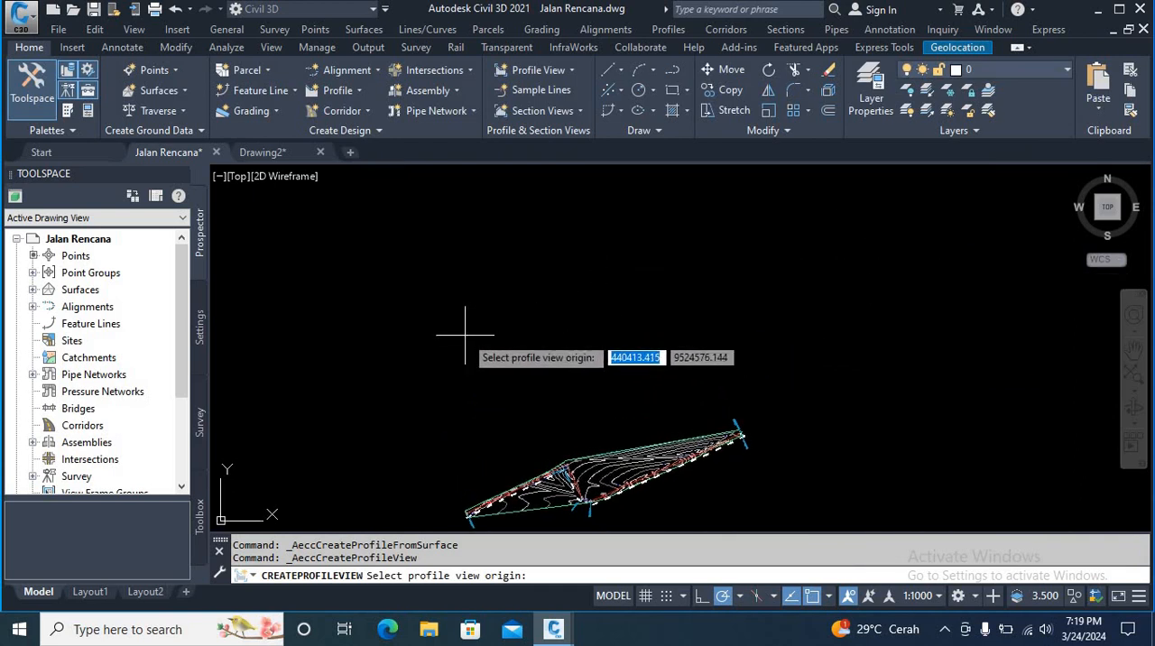
pyautogui.click(465, 343)
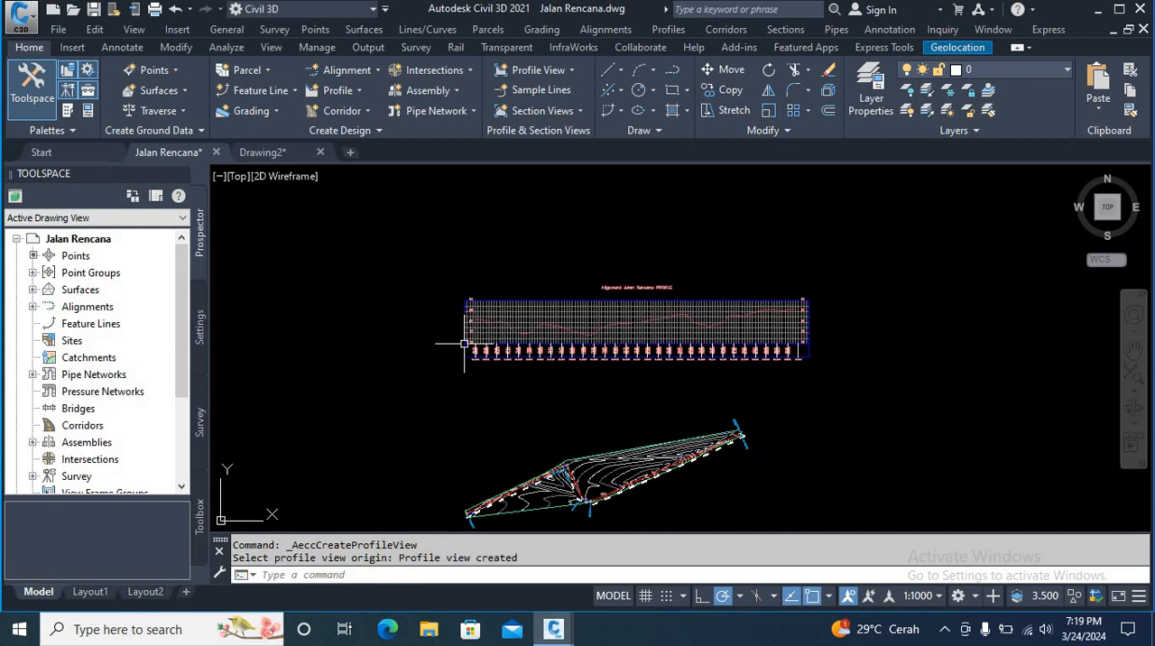
# Step: Open the profile view properties of the Alignment Jalan Rencana profile view
pyautogui.scroll(5, 494, 325)
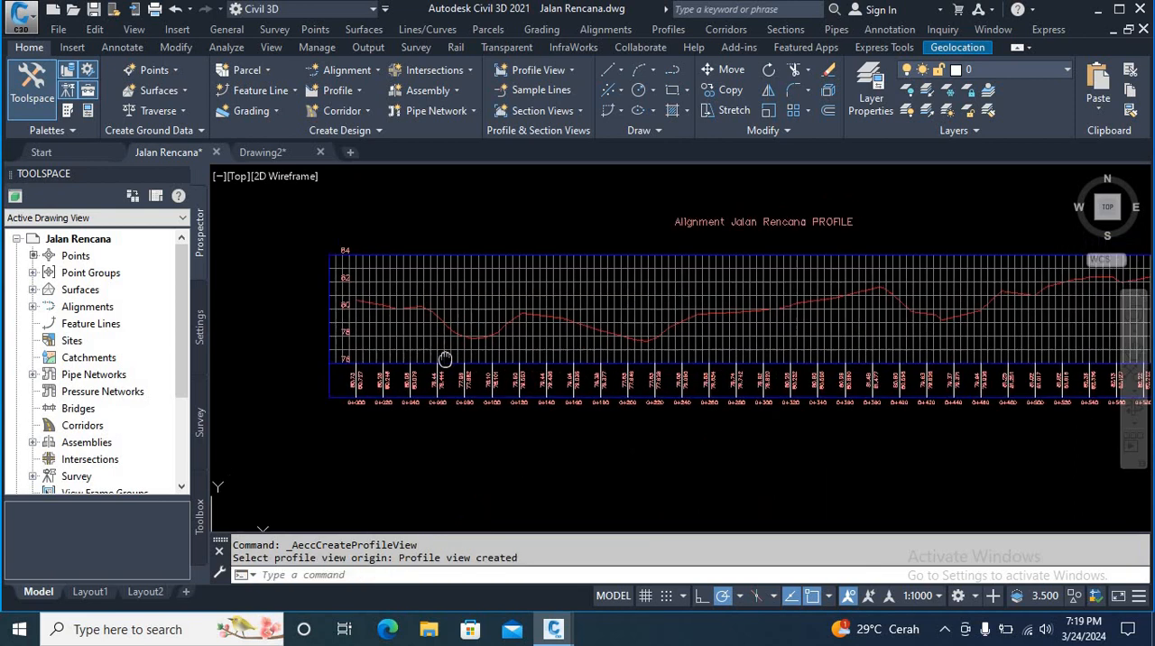
pyautogui.scroll(-2, 451, 320)
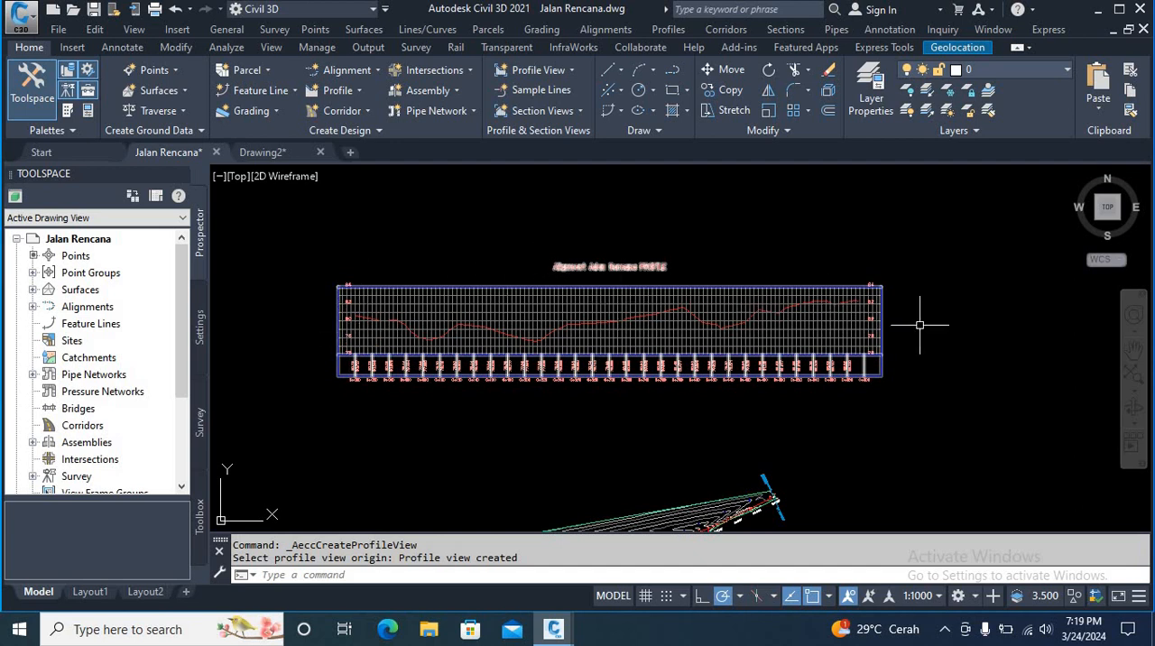
pyautogui.scroll(2, 376, 330)
pyautogui.moveTo(376, 330); pyautogui.dragTo(453, 316, button='middle')
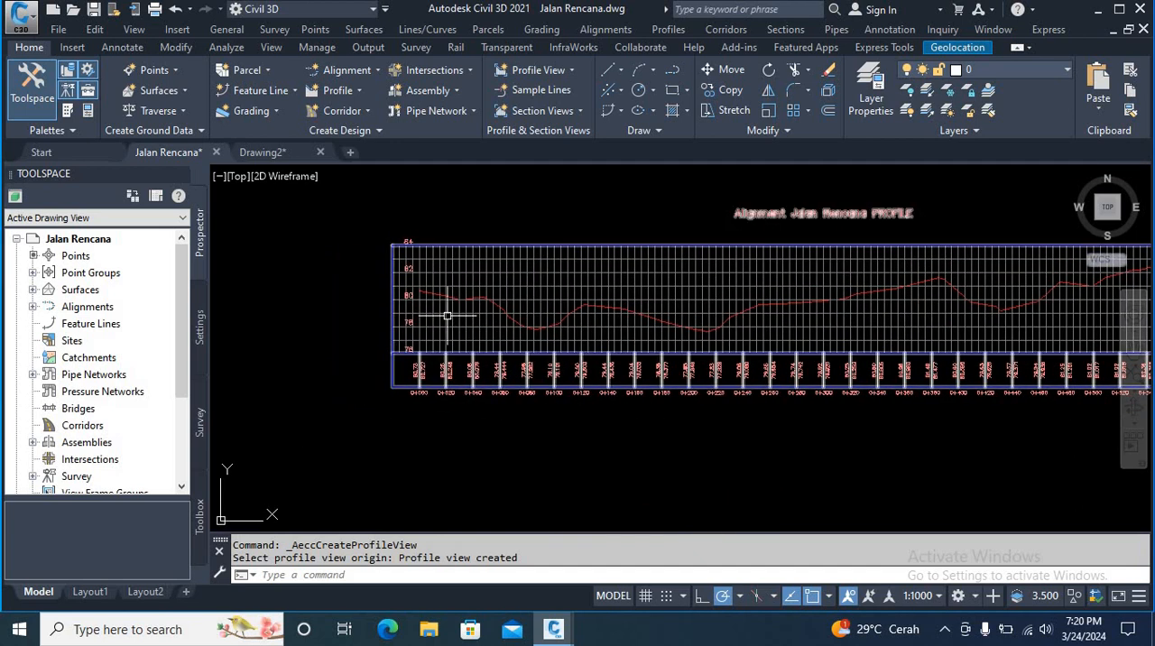
pyautogui.click(446, 314)
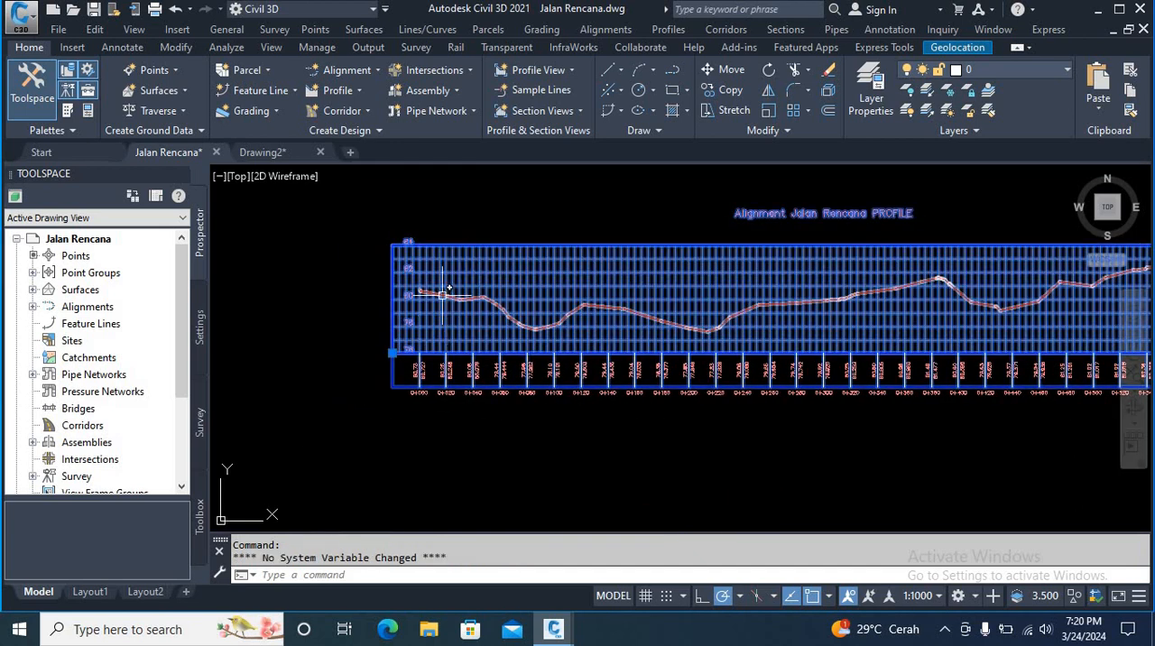
pyautogui.rightClick(478, 280)
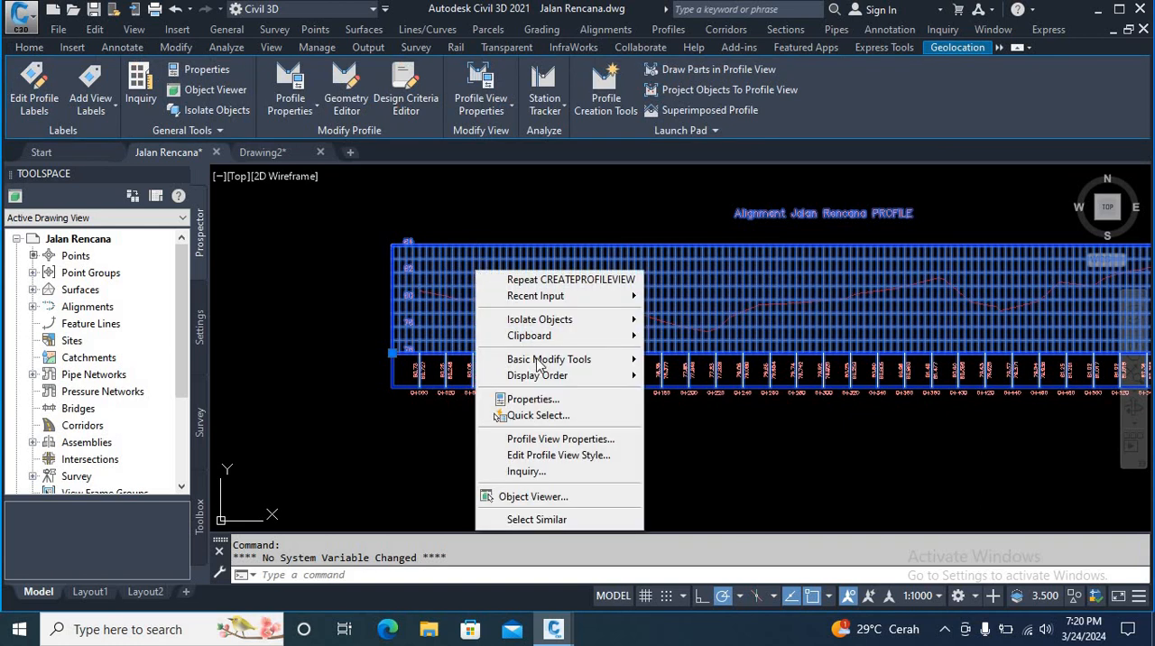
pyautogui.click(563, 440)
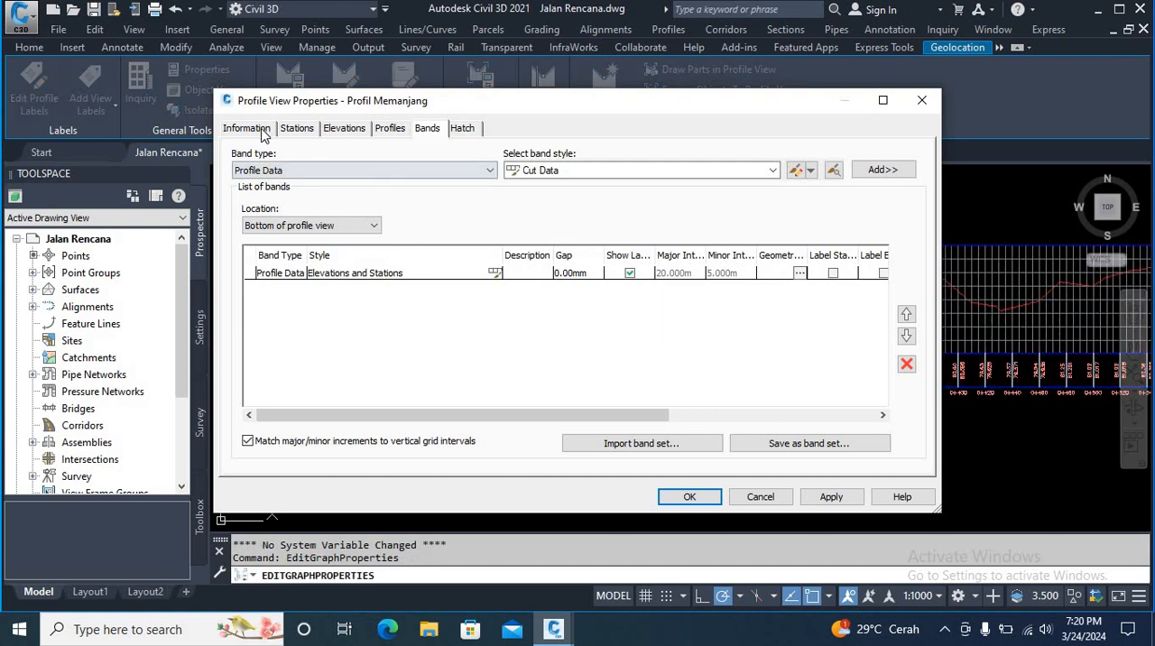
# Step: Copy the current Profile View object style and name the copy Profile Memanjang
pyautogui.click(264, 133)
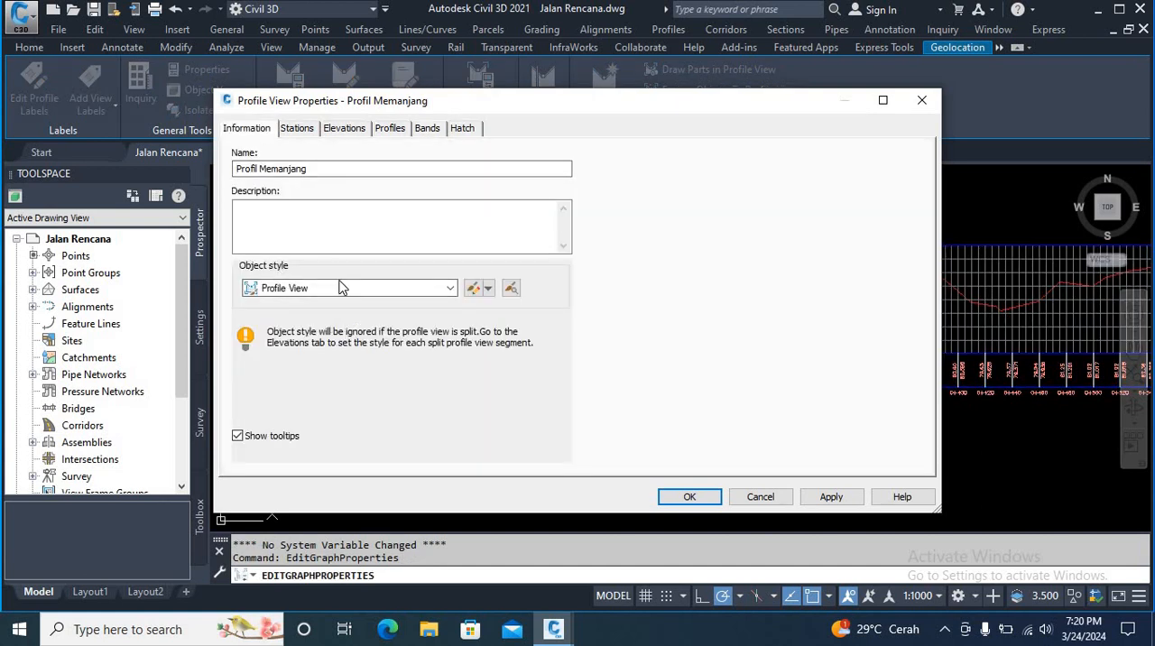
pyautogui.click(485, 289)
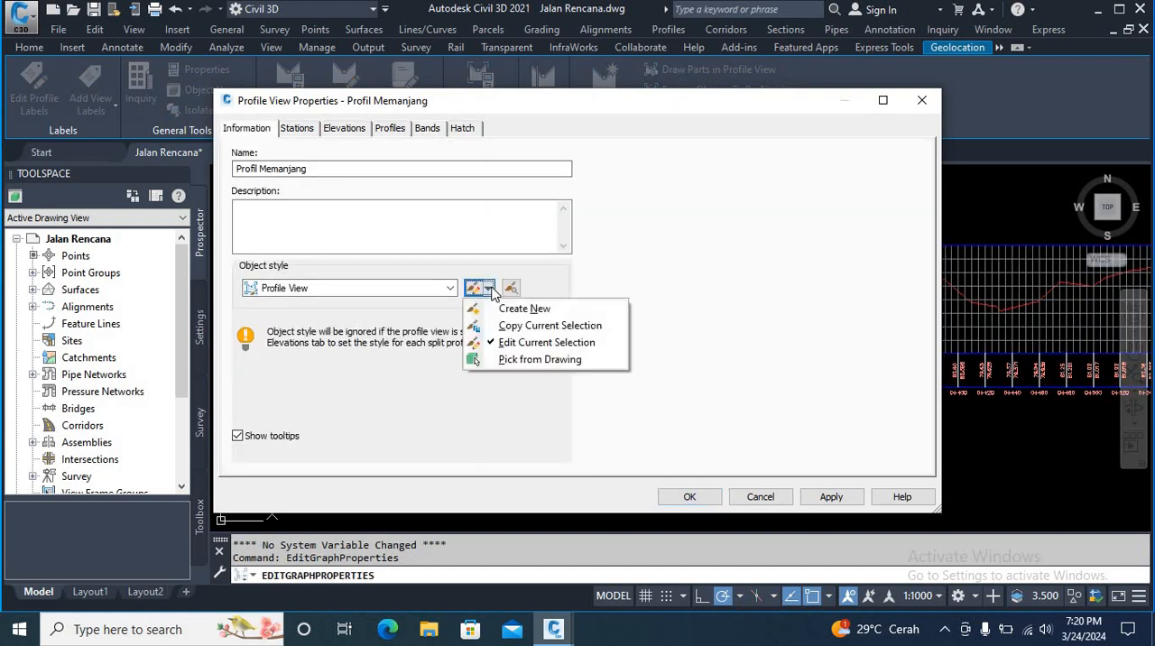
pyautogui.click(519, 327)
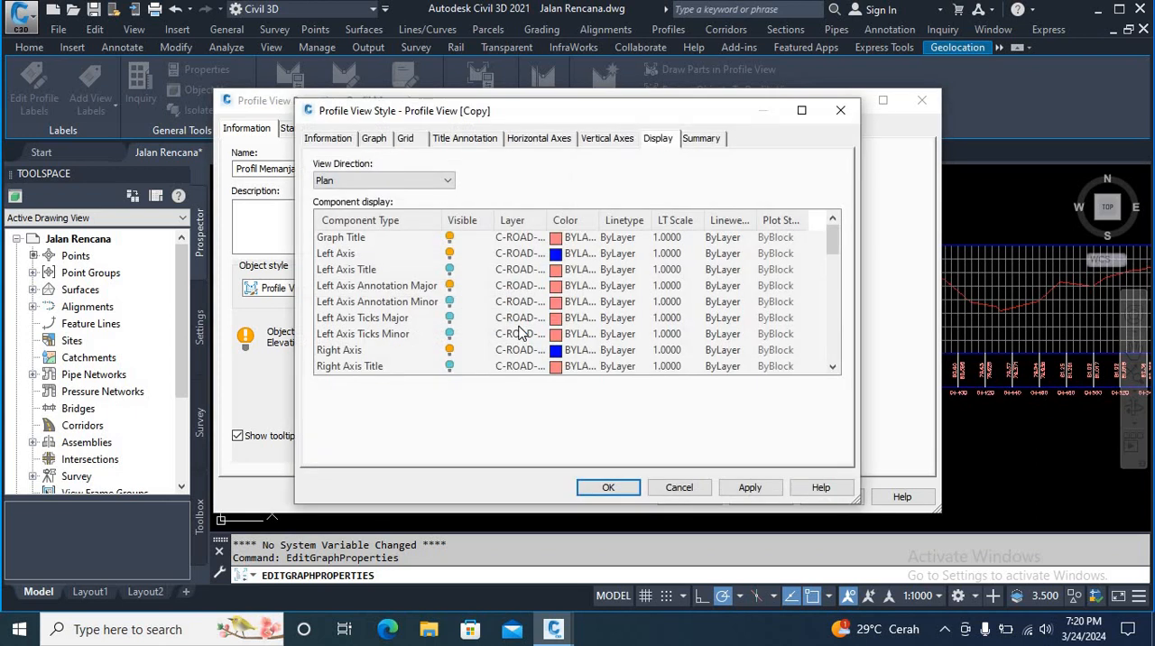
pyautogui.click(328, 138)
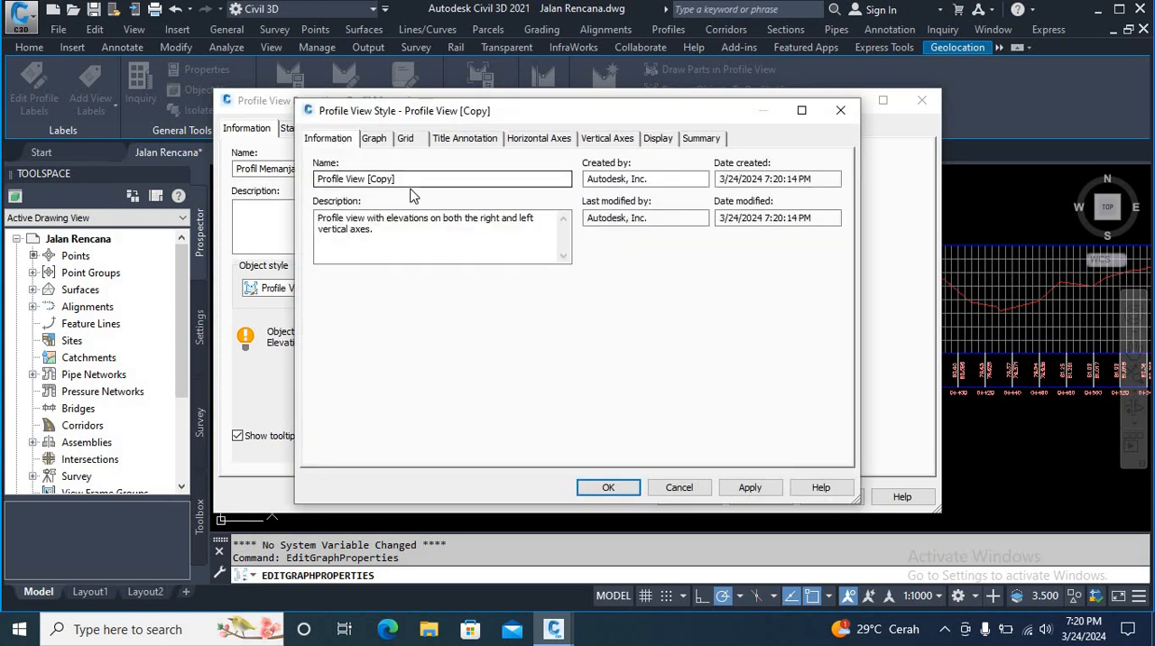
pyautogui.moveTo(408, 181); pyautogui.dragTo(309, 190)
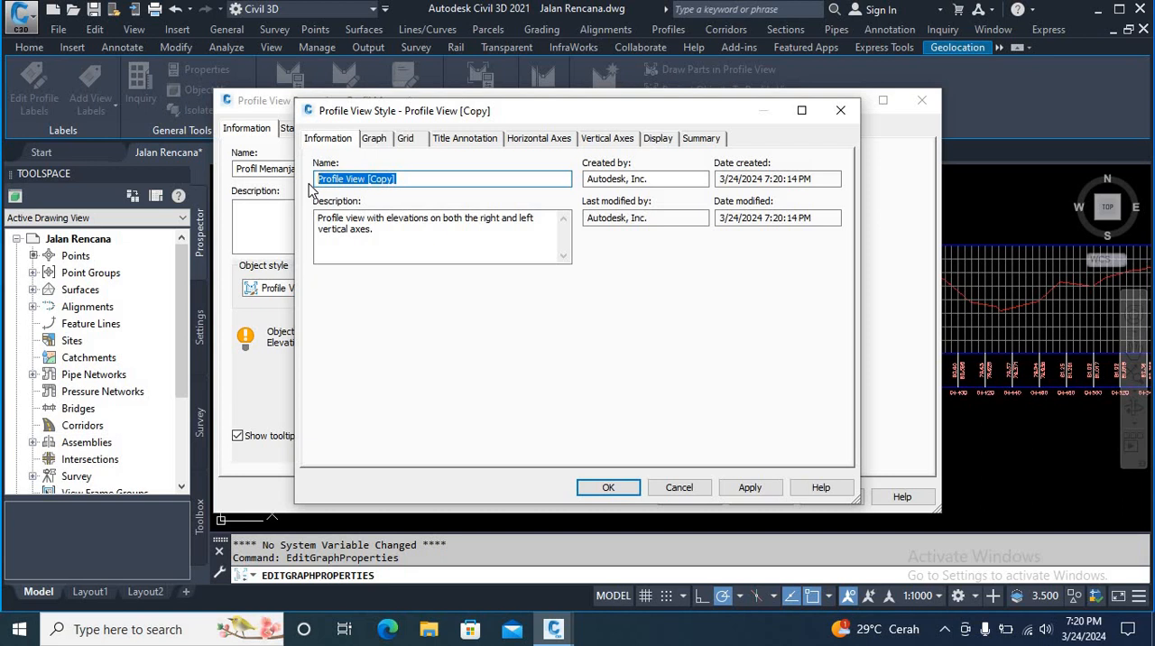
pyautogui.click(401, 180)
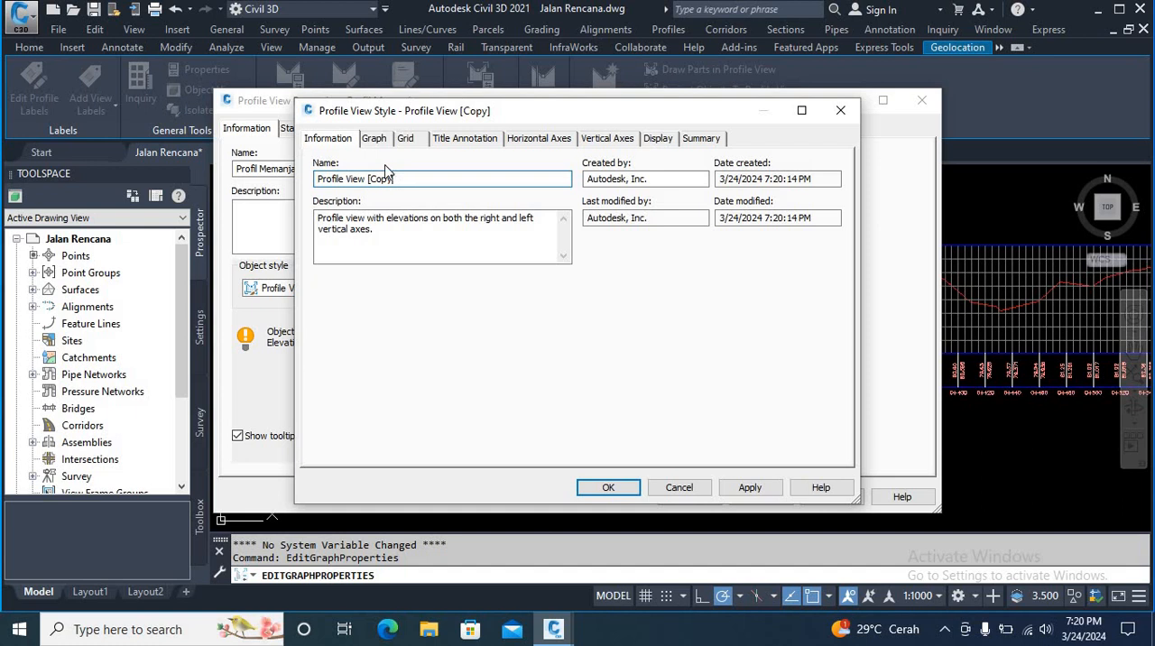
pyautogui.press('BackSpace')
pyautogui.press('BackSpace')
pyautogui.press('BackSpace')
pyautogui.press('BackSpace')
pyautogui.press('BackSpace')
pyautogui.press('BackSpace')
pyautogui.press('BackSpace')
pyautogui.press('BackSpace')
pyautogui.press('BackSpace')
pyautogui.press('BackSpace')
pyautogui.press('BackSpace')
pyautogui.write('M')
pyautogui.write('emanjang')
# Step: Set the bottom horizontal axis's major tick interval to 50 m and its major tick size to 1 mm
pyautogui.click(457, 145)
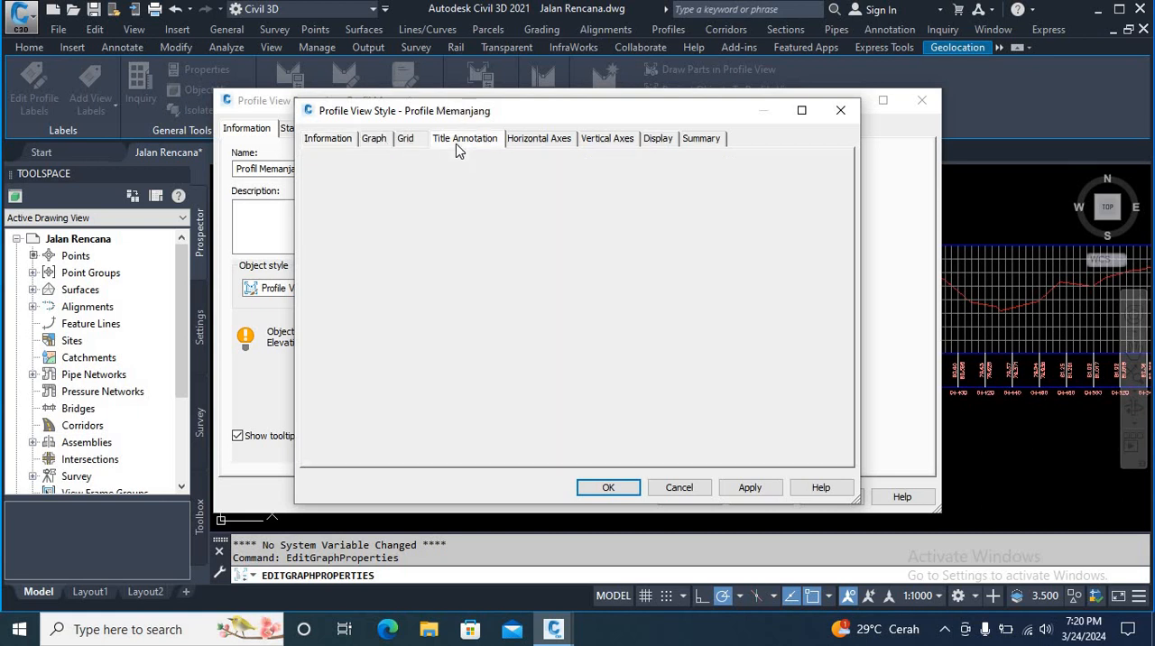
pyautogui.click(543, 143)
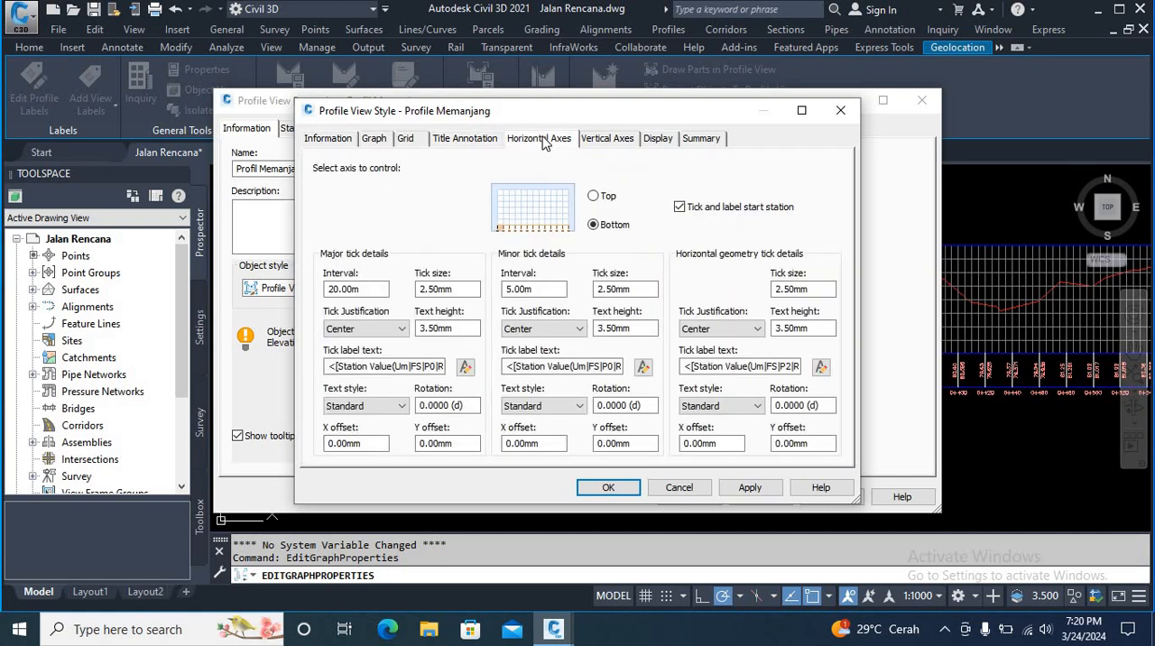
pyautogui.doubleClick(361, 289)
pyautogui.write('50')
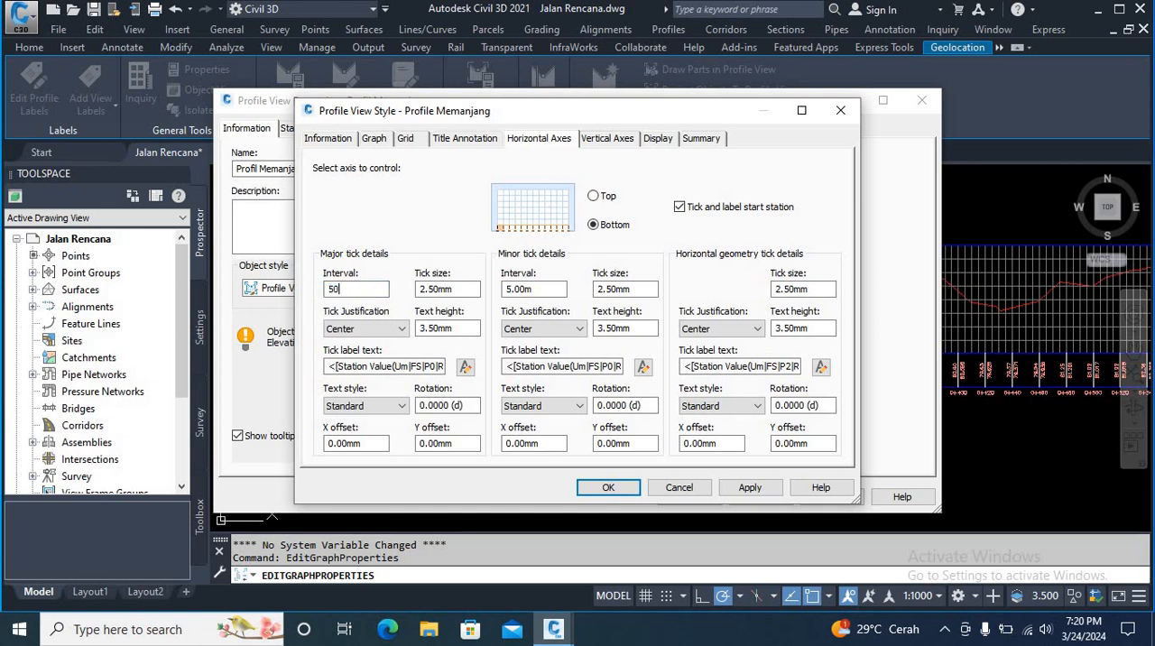
pyautogui.doubleClick(472, 289)
pyautogui.write('1')
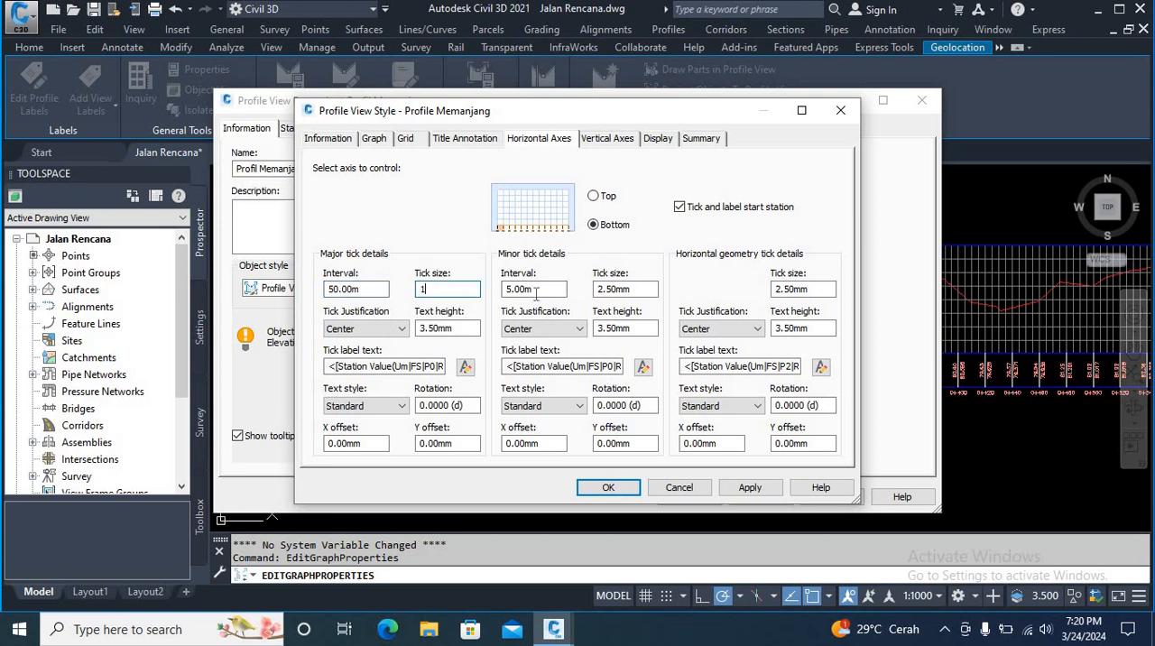
# Step: Set the bottom horizontal axis's minor tick interval to 25 m and its minor tick size to 1 mm
pyautogui.doubleClick(536, 289)
pyautogui.write('2')
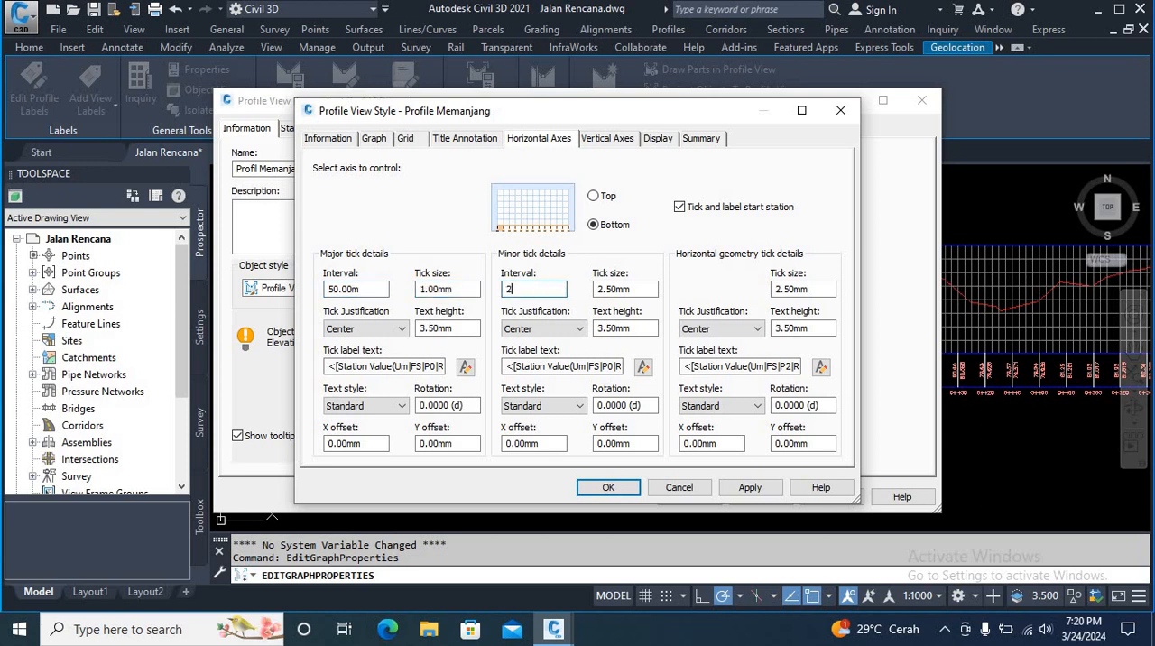
pyautogui.write('5')
pyautogui.doubleClick(645, 289)
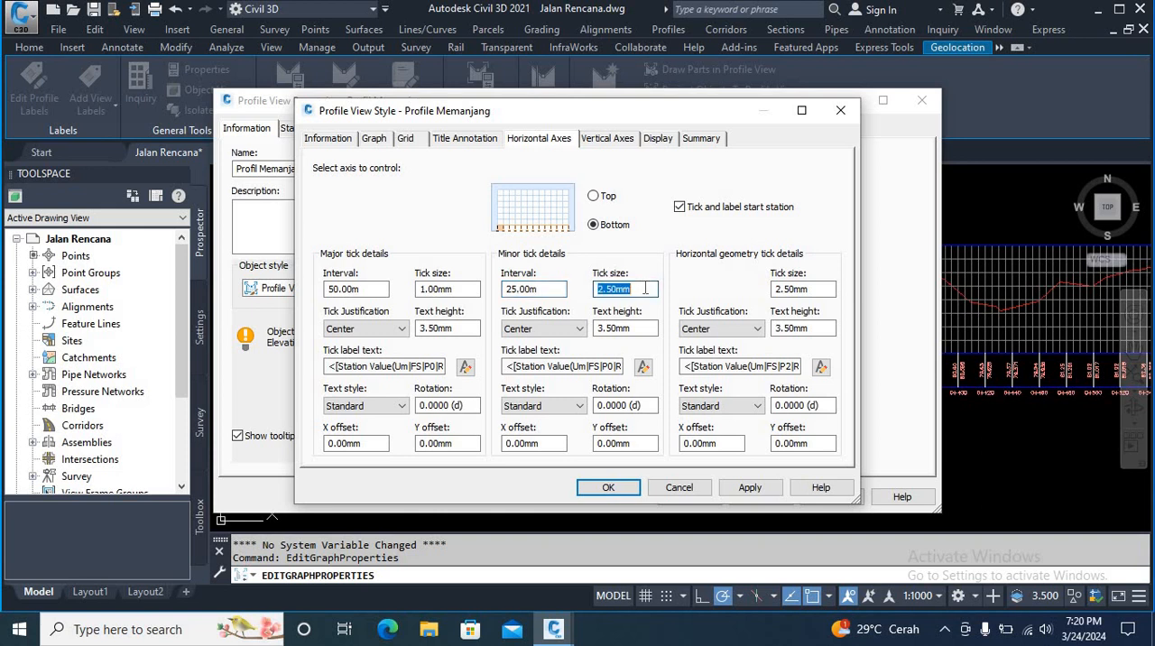
pyautogui.write('1')
# Step: Set the major and minor tick text heights of the bottom axis to 1 mm and accept the style and profile view properties
pyautogui.doubleClick(476, 328)
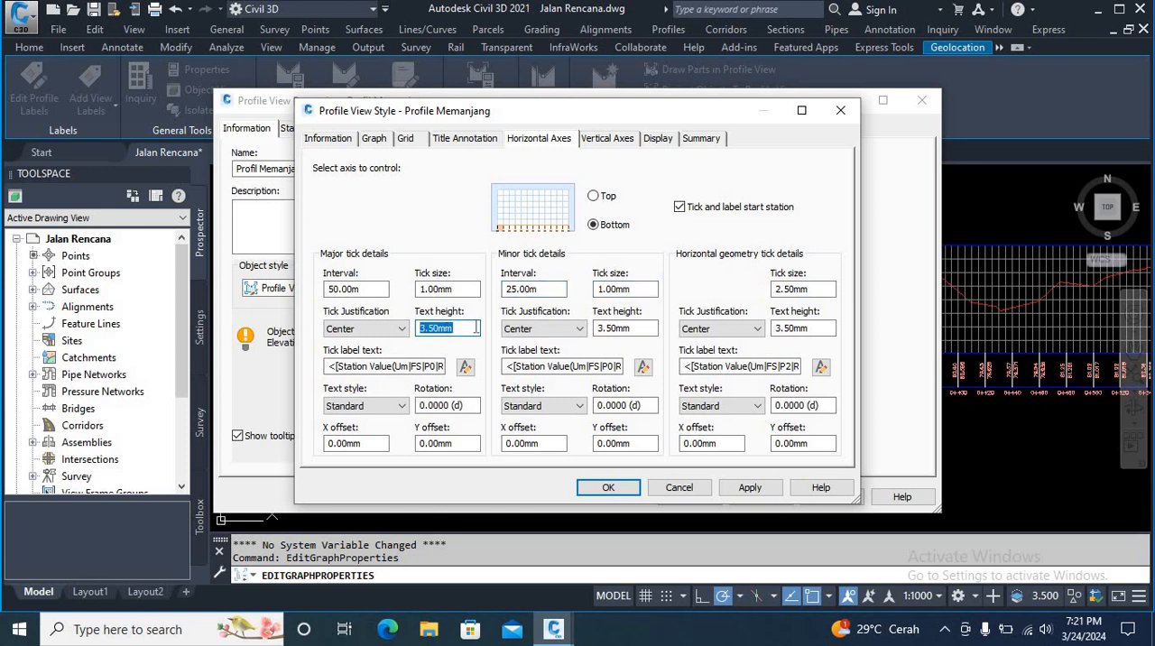
pyautogui.write('1')
pyautogui.doubleClick(633, 329)
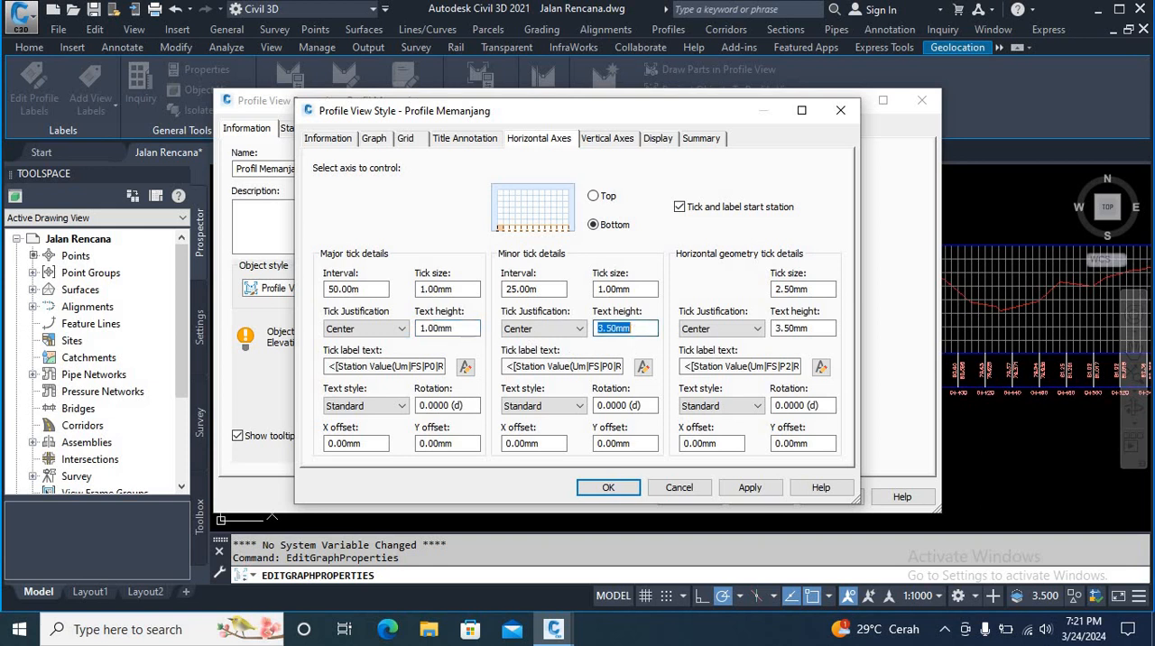
pyautogui.write('1')
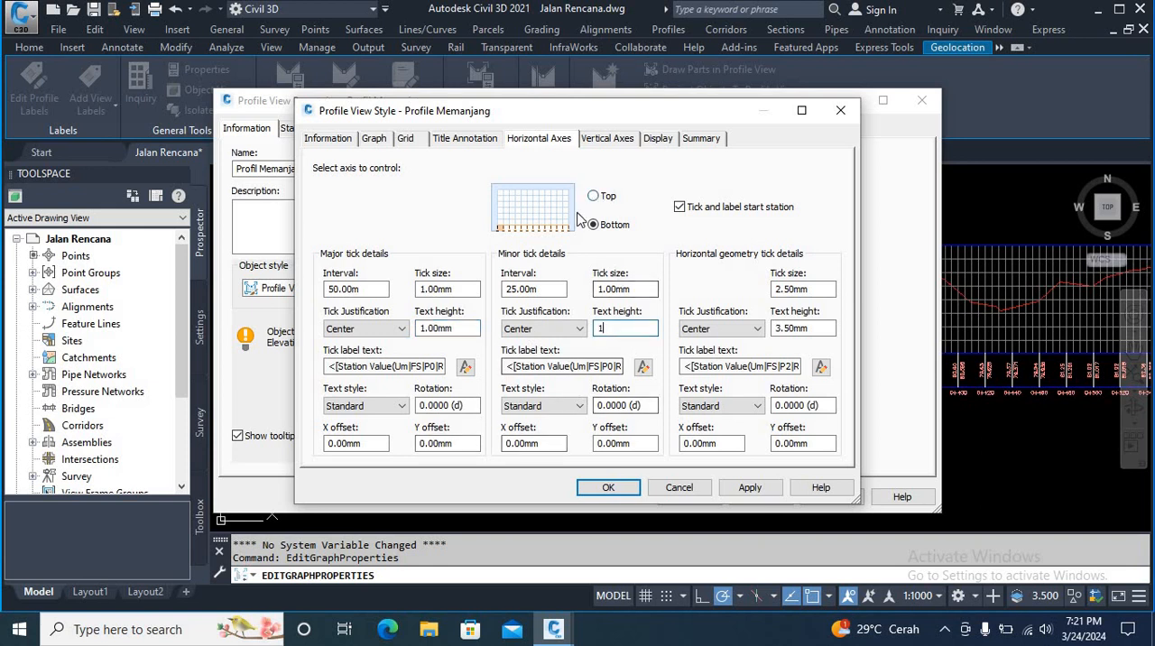
pyautogui.click(742, 492)
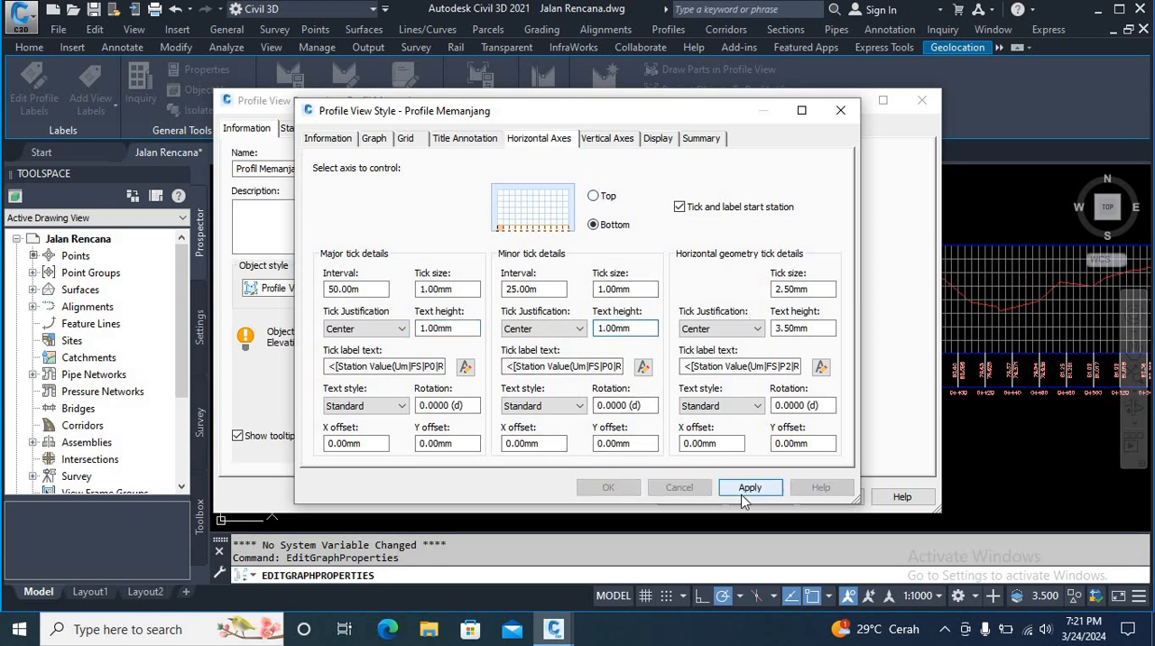
pyautogui.click(605, 489)
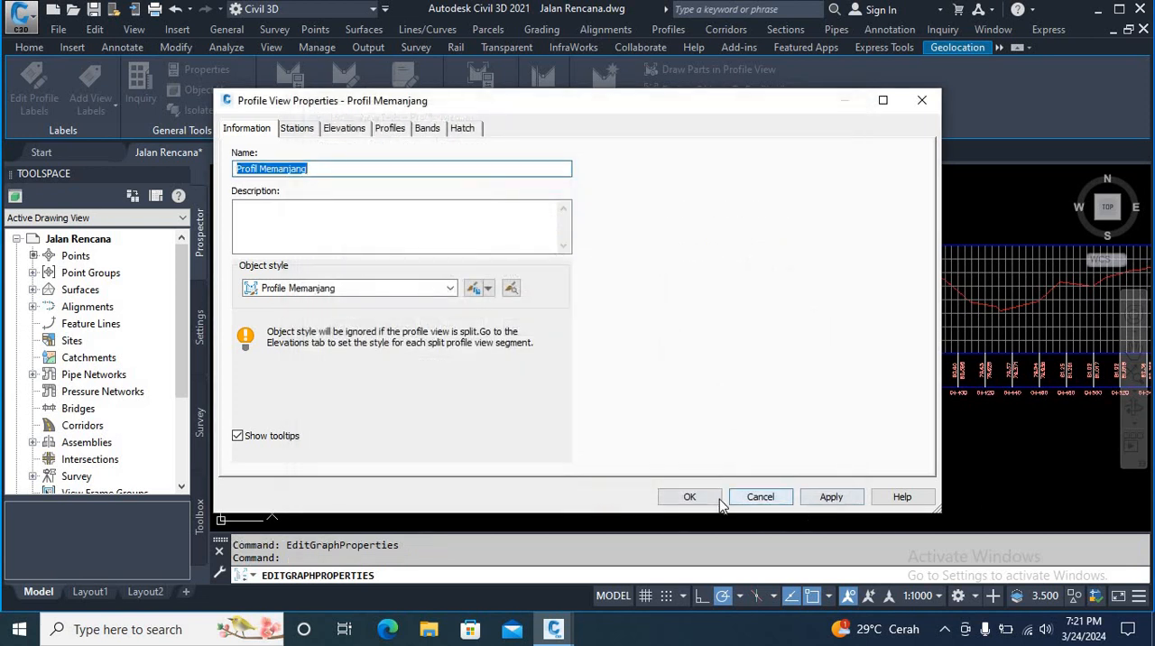
pyautogui.click(689, 497)
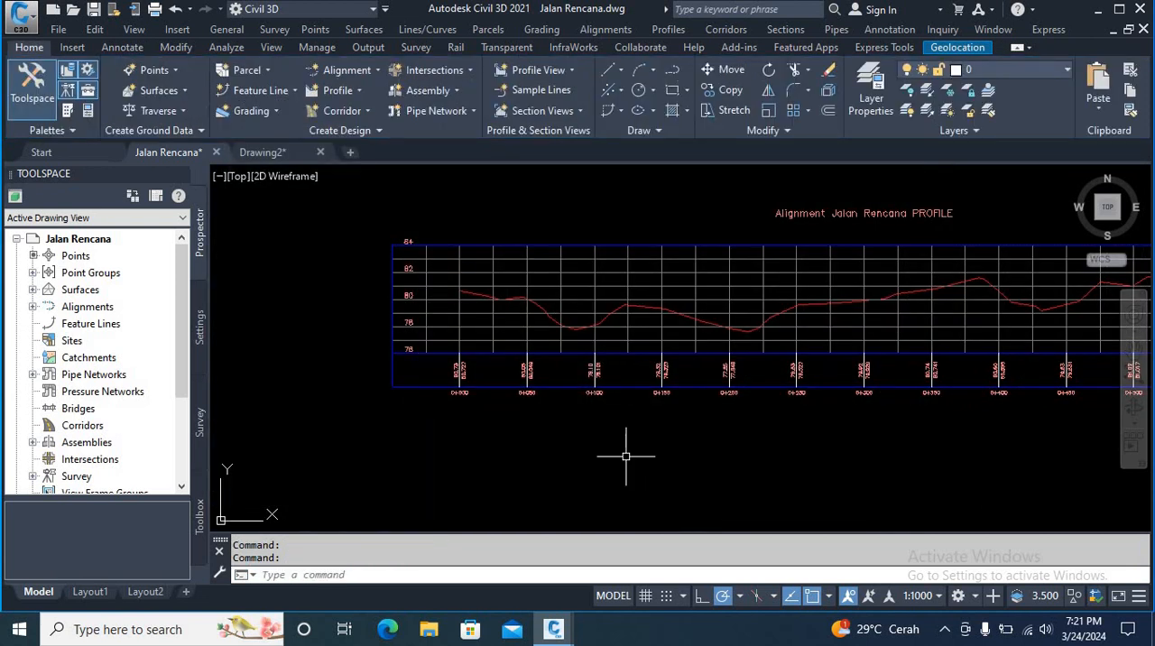
# Step: Open the Profile Memanjang style of the profile view for editing and bring up its vertical axes settings
pyautogui.scroll(-1, 472, 412)
pyautogui.scroll(-1, 501, 394)
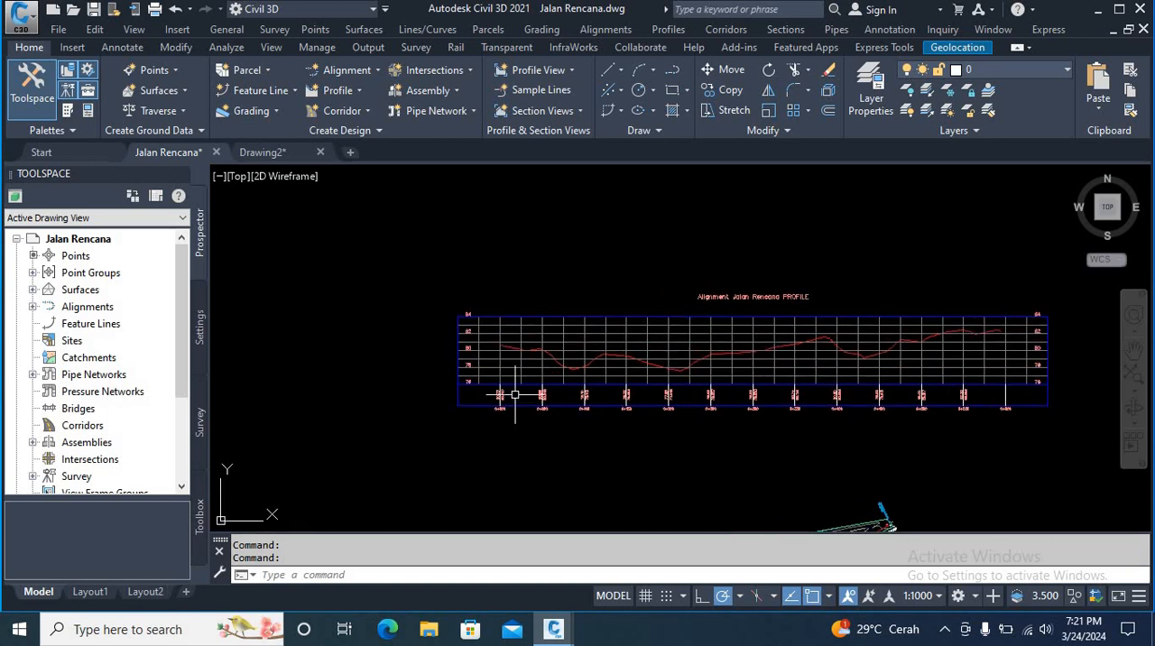
pyautogui.scroll(3, 487, 366)
pyautogui.scroll(-3, 572, 361)
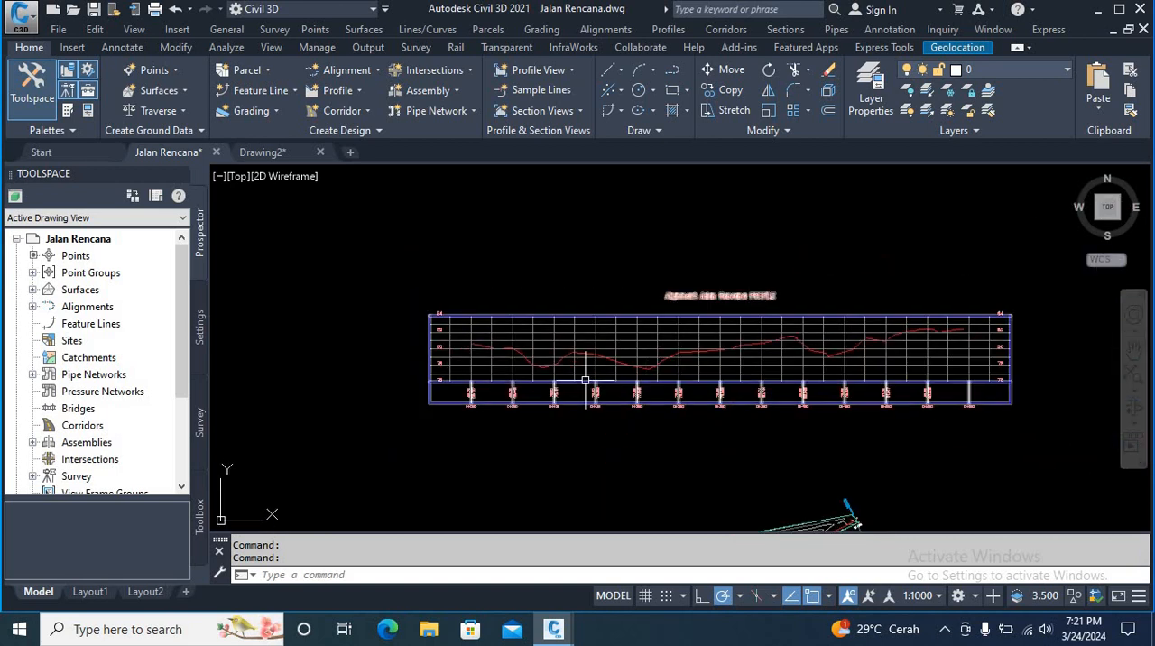
pyautogui.scroll(2, 593, 382)
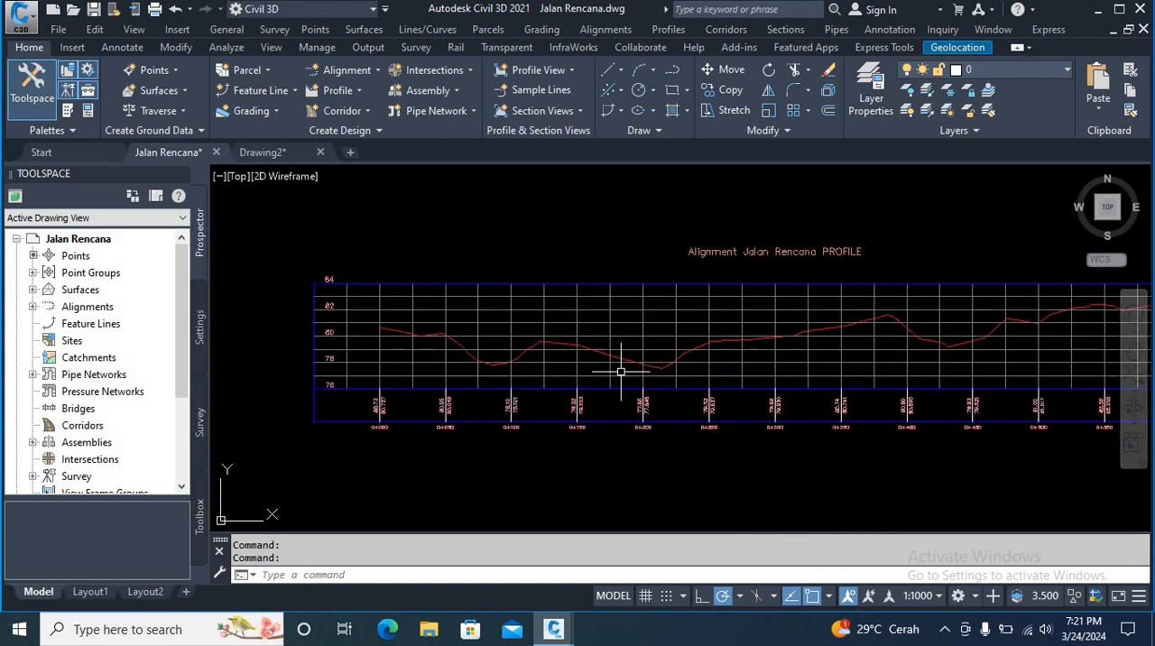
pyautogui.click(611, 319)
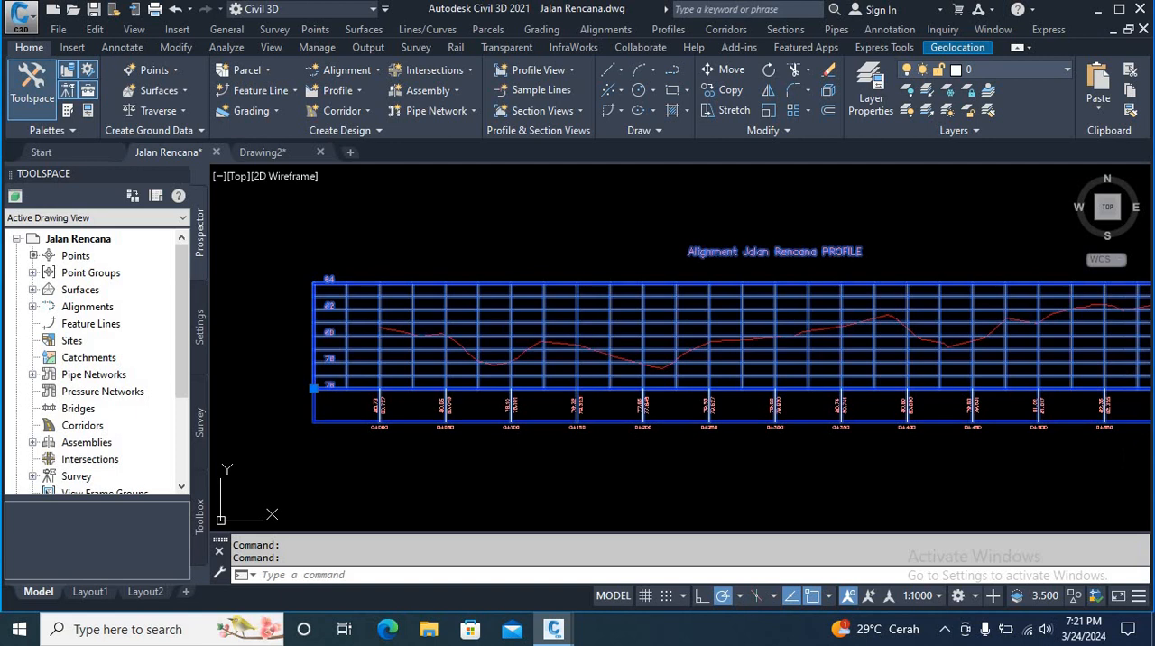
pyautogui.rightClick(608, 320)
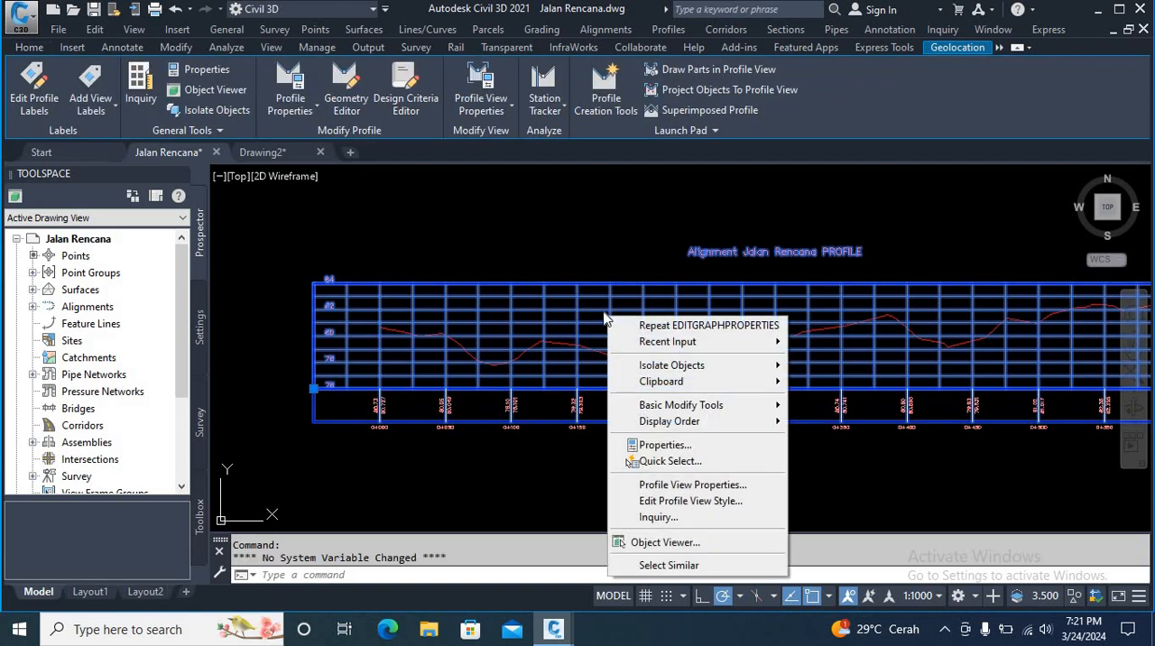
pyautogui.click(663, 505)
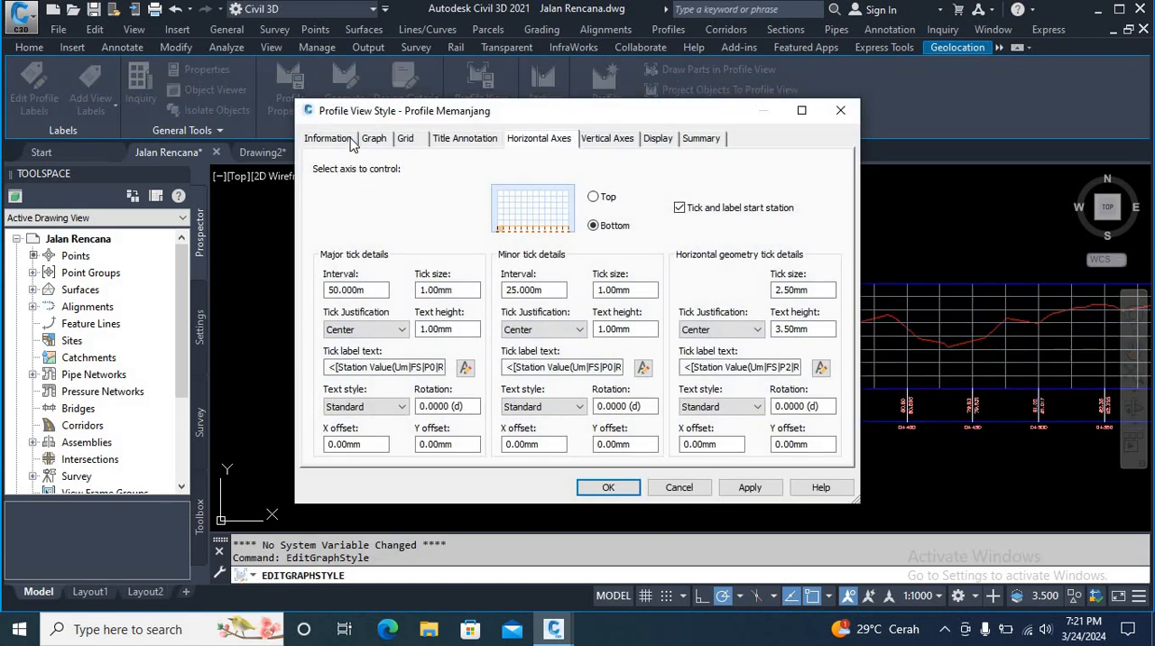
pyautogui.click(348, 141)
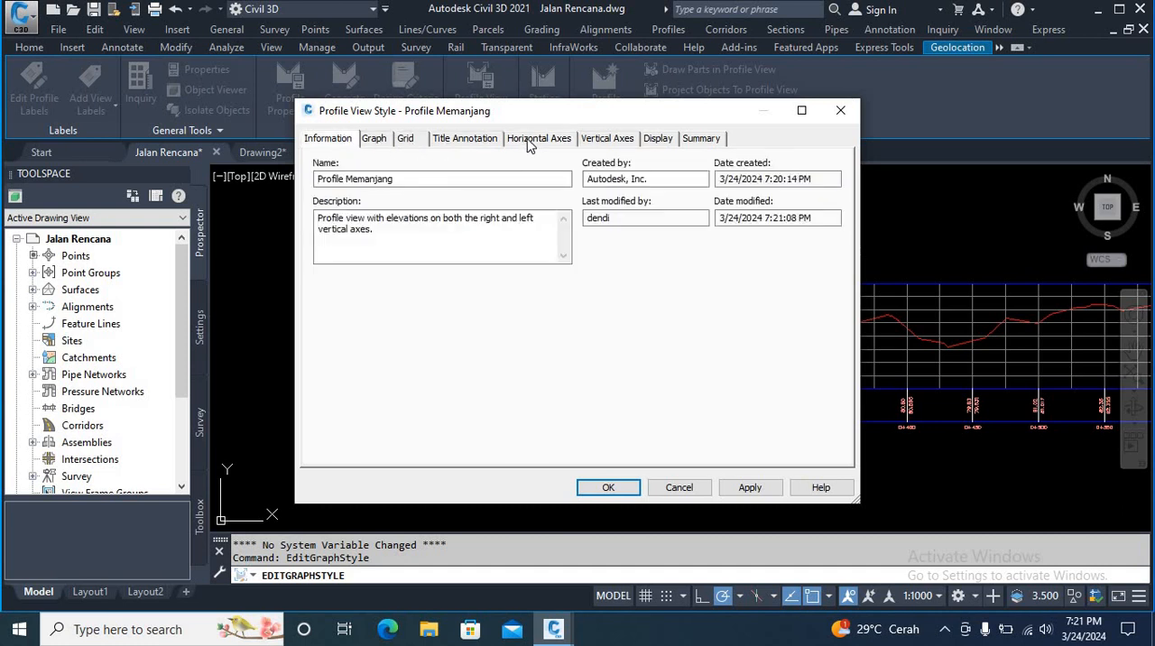
pyautogui.click(585, 142)
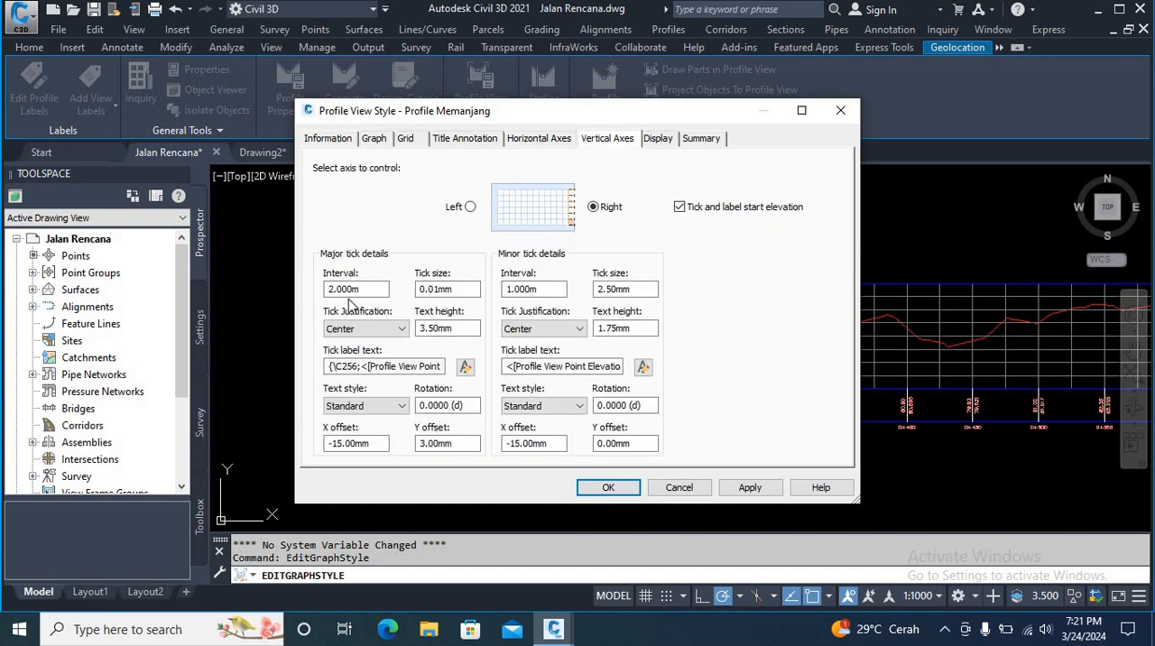
# Step: Set the major and minor tick text heights of the right vertical axis to 2 mm
pyautogui.doubleClick(466, 290)
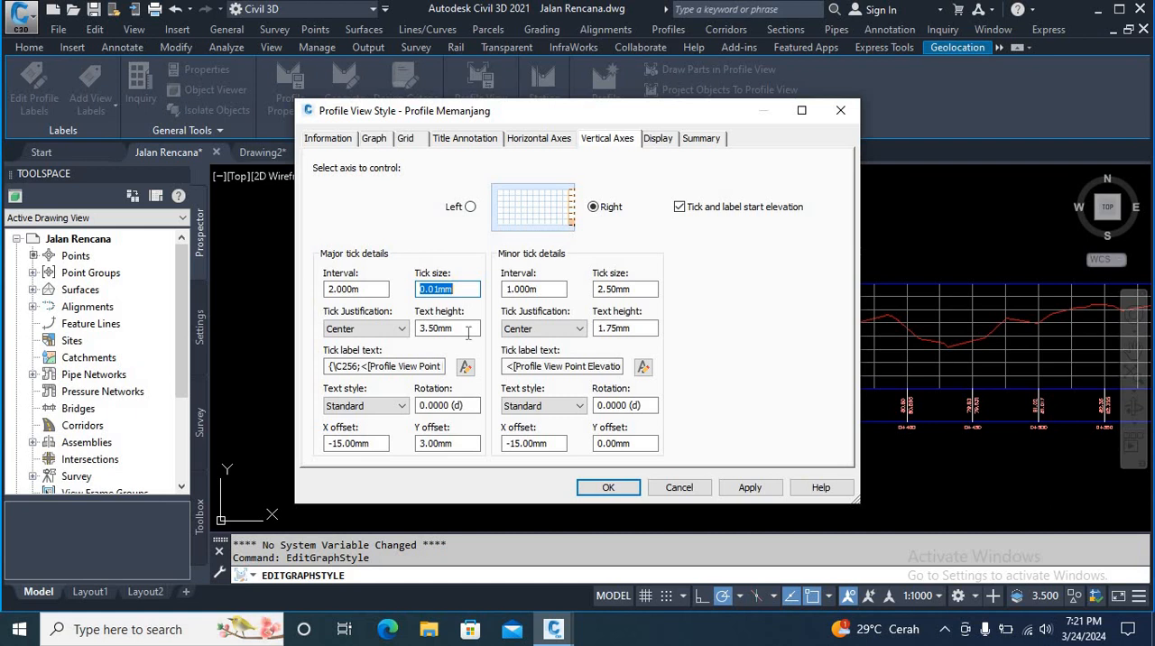
pyautogui.doubleClick(468, 330)
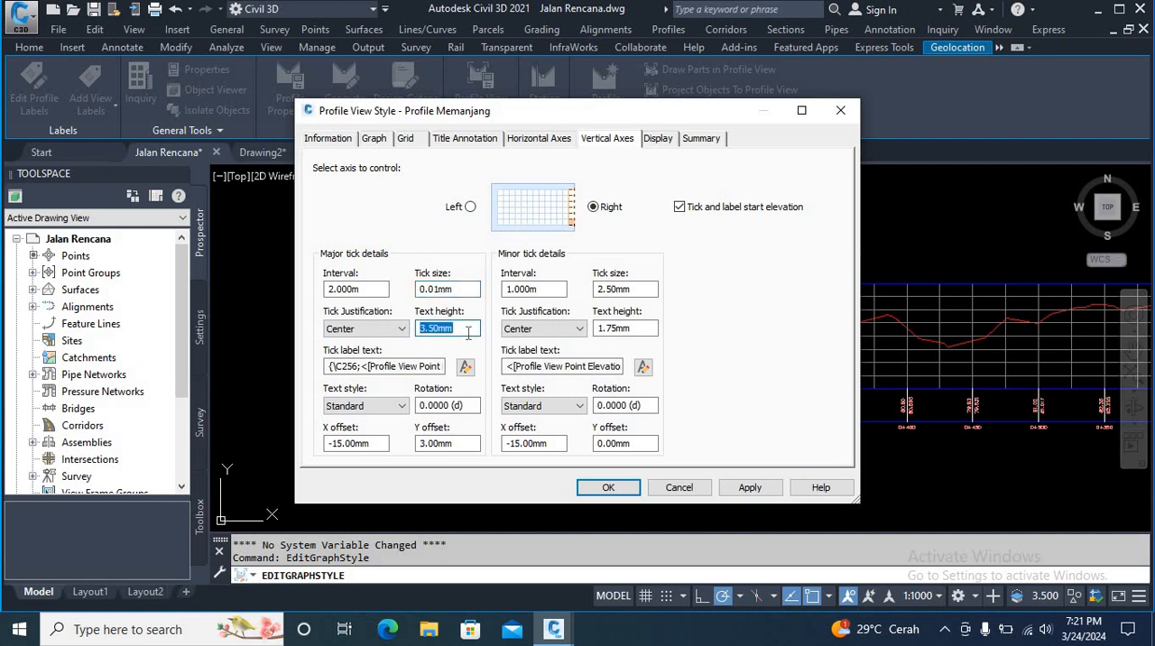
pyautogui.write('2')
pyautogui.doubleClick(625, 329)
pyautogui.write('2')
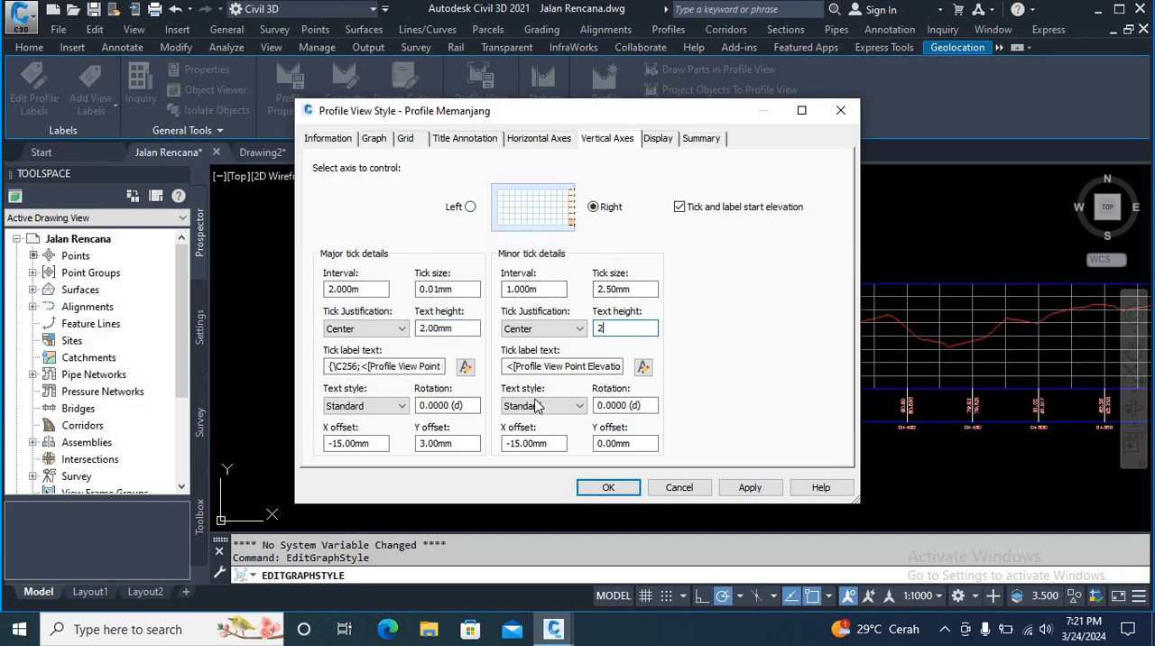
# Step: Set the right vertical axis's label offsets to X 8 mm and Y 2 mm for both major and minor ticks
pyautogui.doubleClick(367, 445)
pyautogui.press('BackSpace')
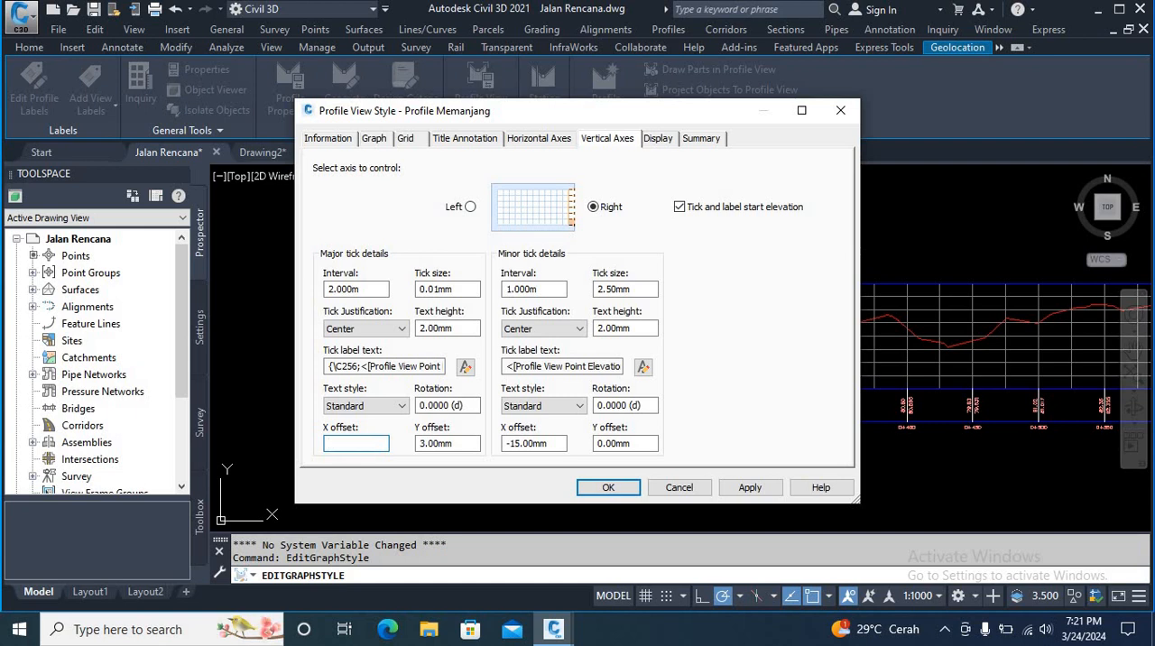
pyautogui.write('8')
pyautogui.doubleClick(467, 444)
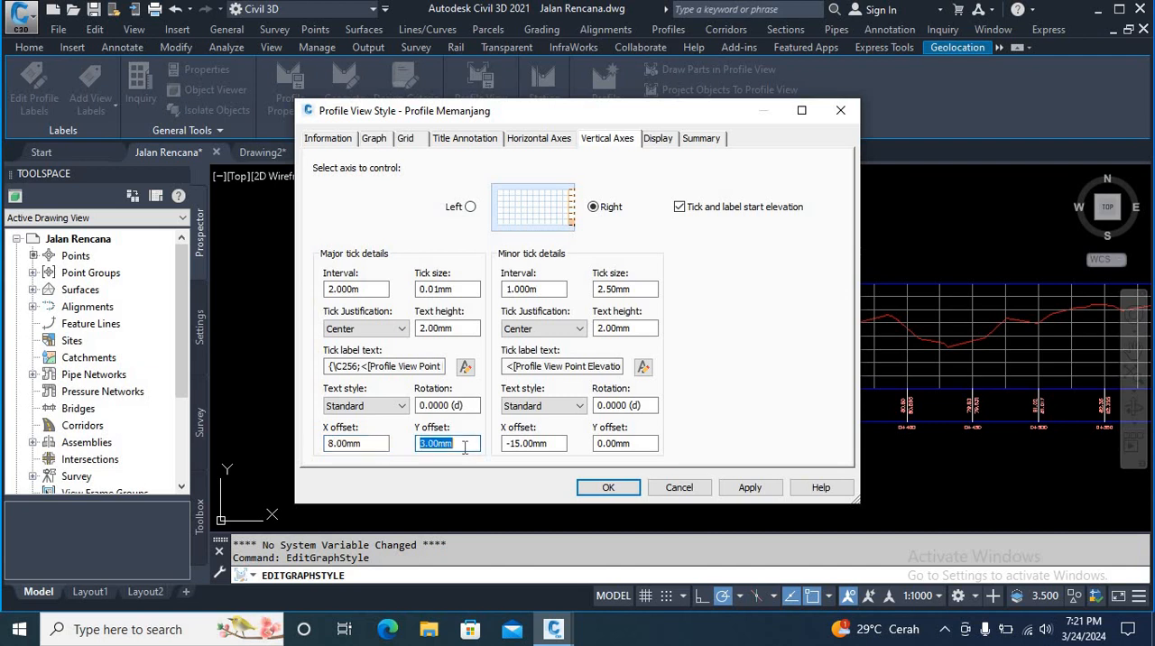
pyautogui.write('2')
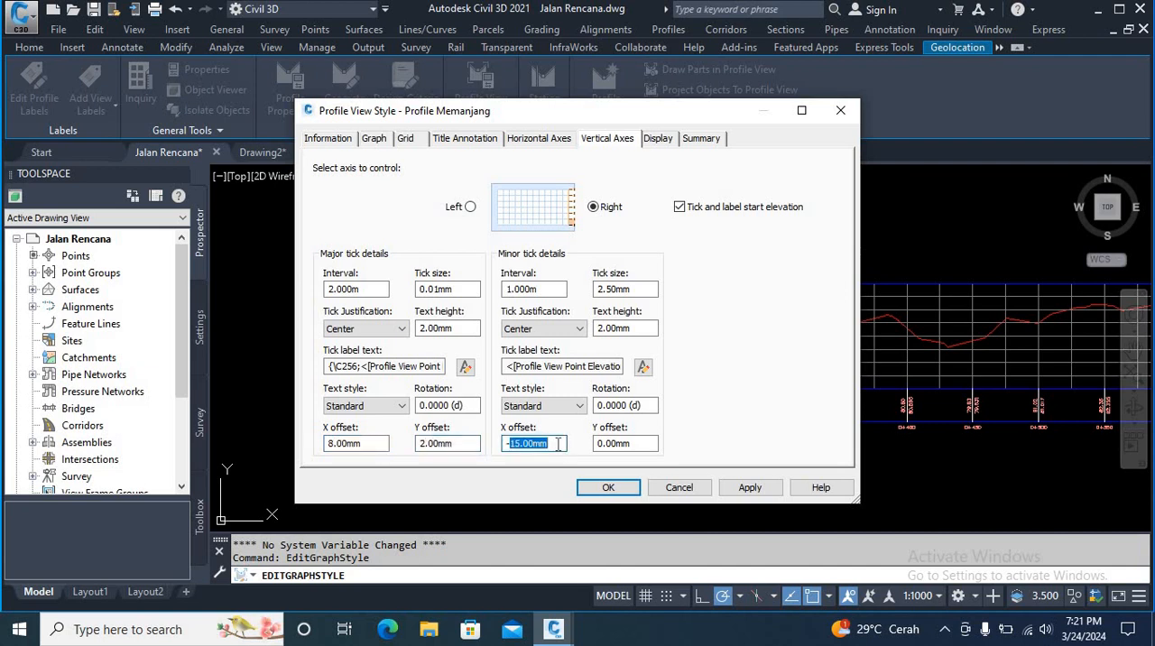
pyautogui.press('BackSpace')
pyautogui.press('Tab')
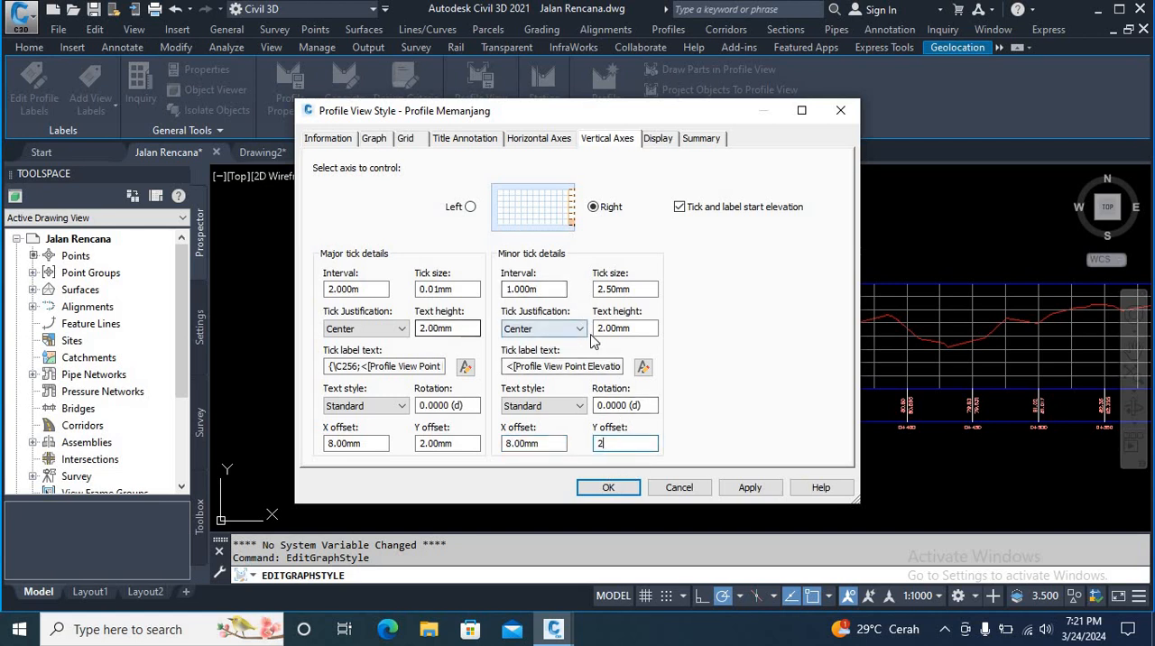
# Step: Set the right vertical axis's minor tick size to 0.01 mm, then apply and accept the style changes
pyautogui.click(631, 288)
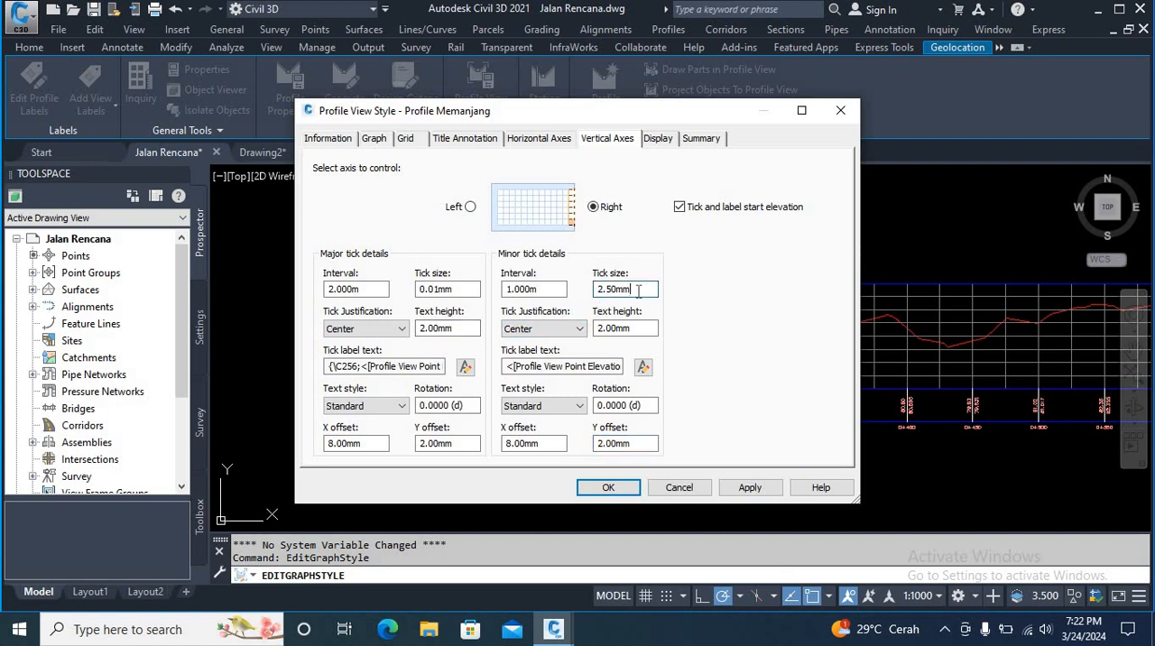
pyautogui.doubleClick(640, 289)
pyautogui.write('0.01')
pyautogui.click(750, 488)
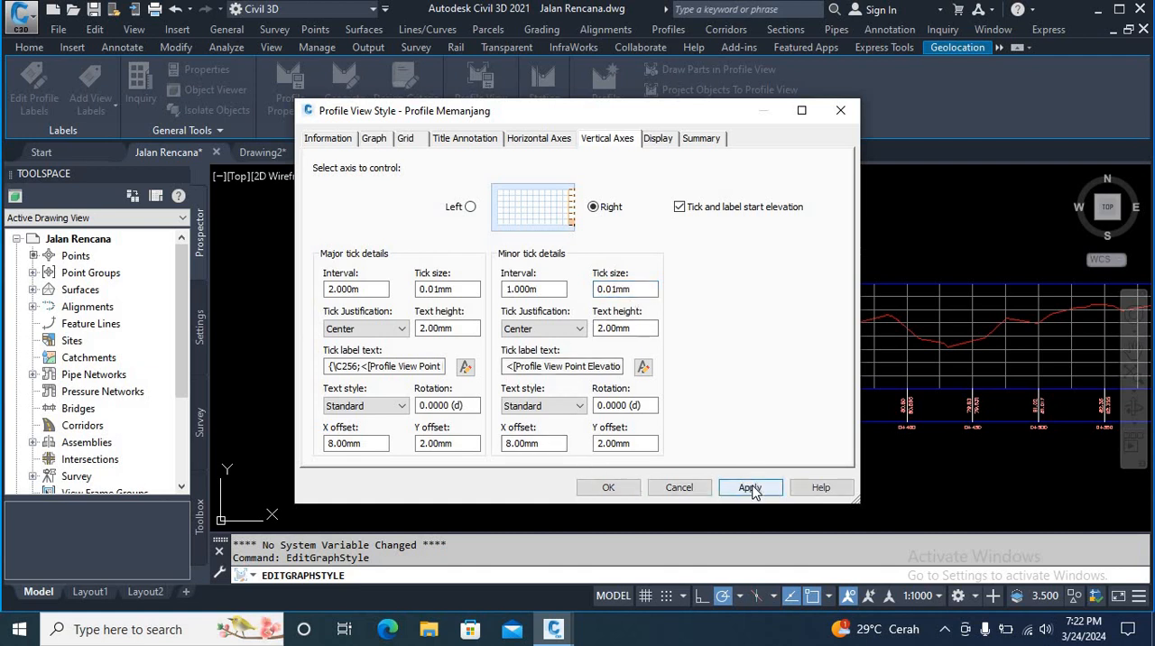
pyautogui.click(610, 489)
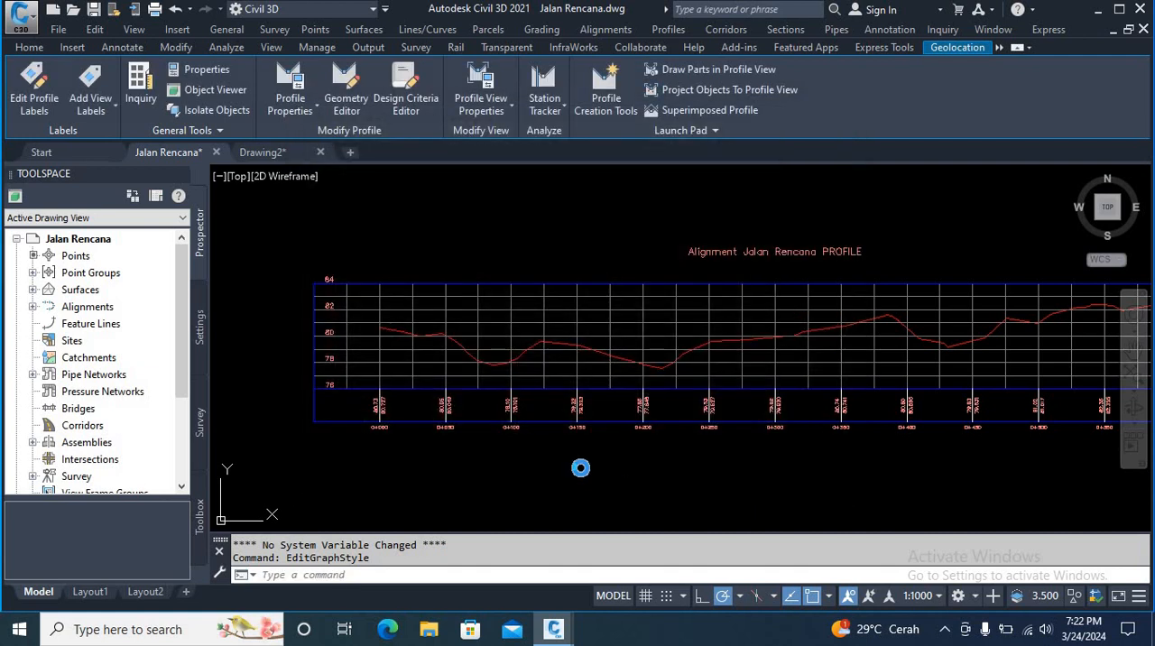
# Step: Examine the elevation labels at the right and left ends of the profile view
pyautogui.scroll(-4, 565, 448)
pyautogui.scroll(6, 817, 430)
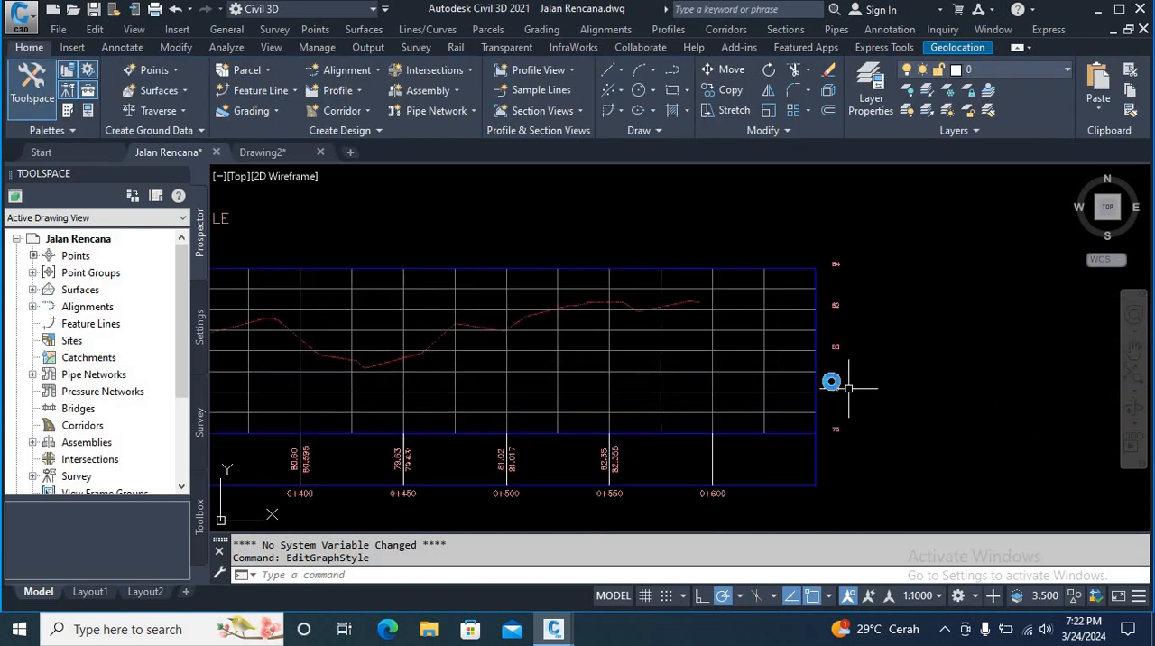
pyautogui.moveTo(840, 385); pyautogui.dragTo(733, 343, button='middle')
pyautogui.scroll(2, 749, 375)
pyautogui.moveTo(698, 396); pyautogui.dragTo(753, 402, button='middle')
pyautogui.scroll(-8, 707, 377)
pyautogui.moveTo(552, 386)
pyautogui.mouseDown(button='middle')
pyautogui.moveTo(650, 393)
pyautogui.moveTo(629, 402)
pyautogui.mouseUp(button='middle')
pyautogui.scroll(4, 541, 392)
pyautogui.scroll(4, 508, 376)
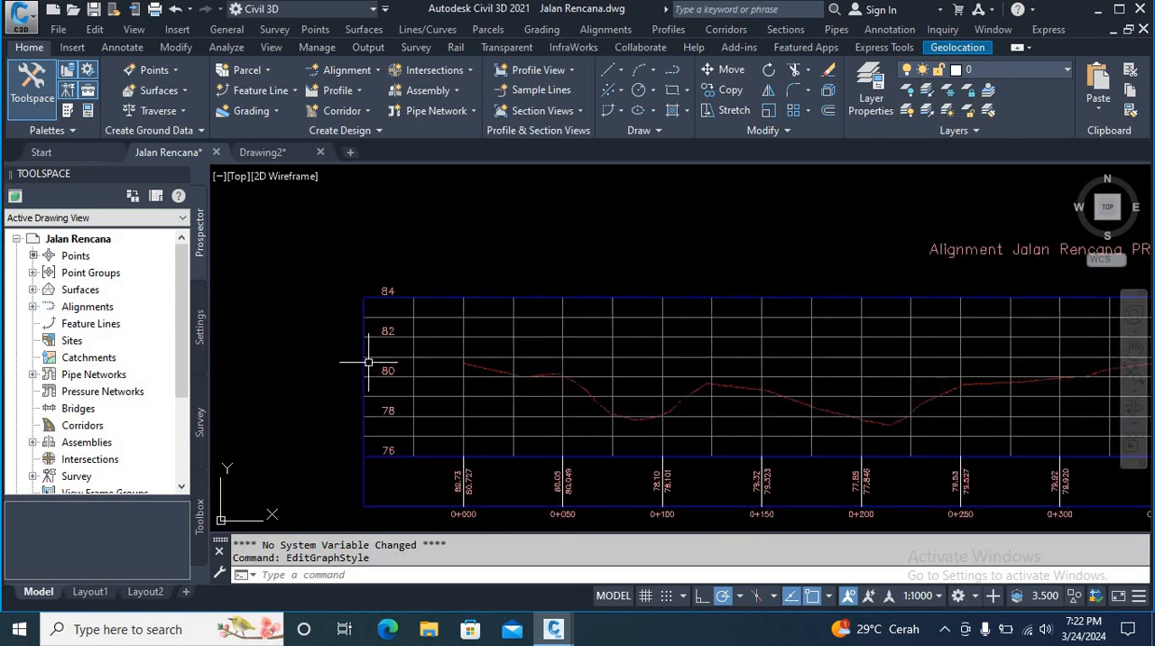
# Step: Edit the profile view style again and set the left vertical axis's minor tick size to 0.1 mm
pyautogui.scroll(-4, 462, 361)
pyautogui.click(477, 355)
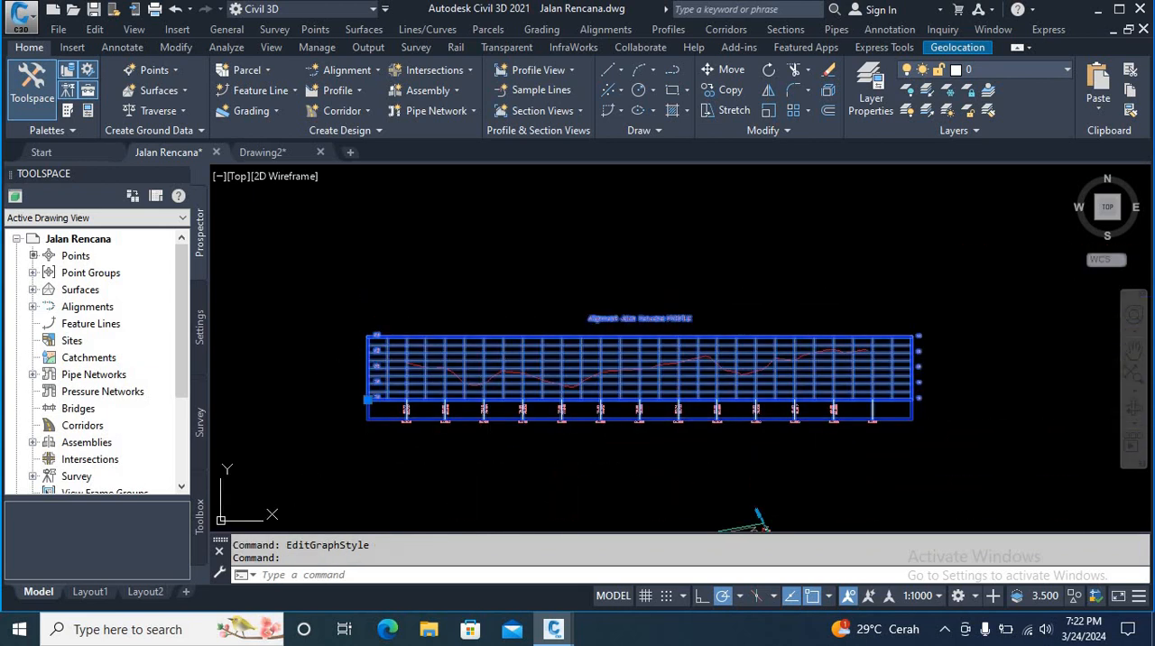
pyautogui.rightClick(483, 358)
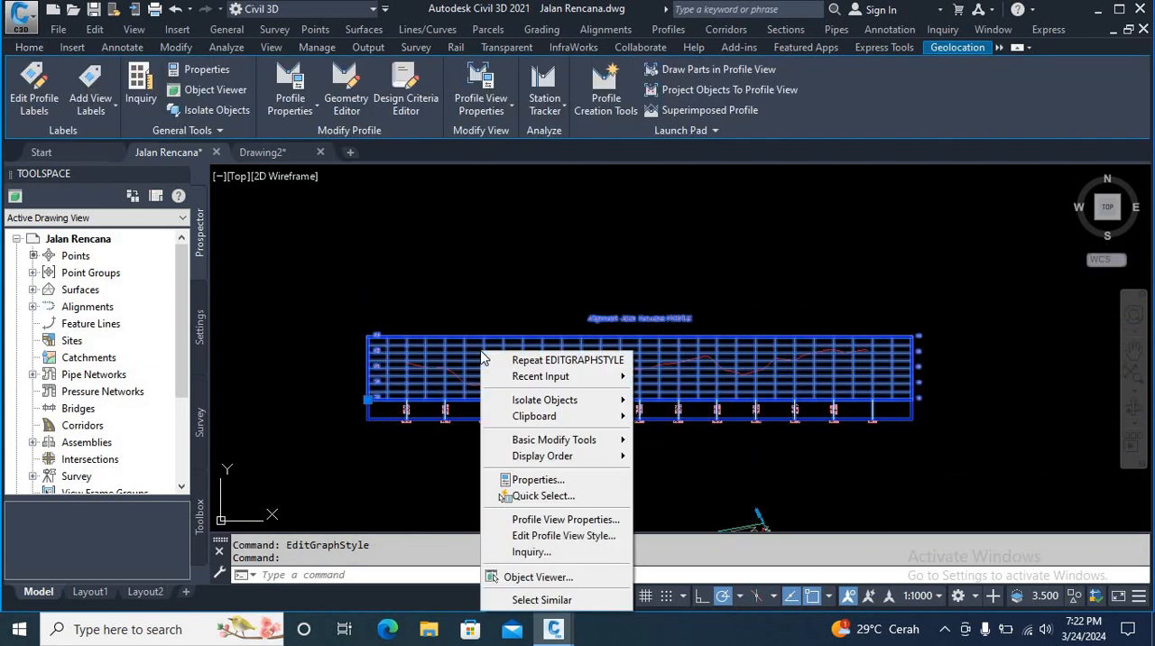
pyautogui.click(551, 537)
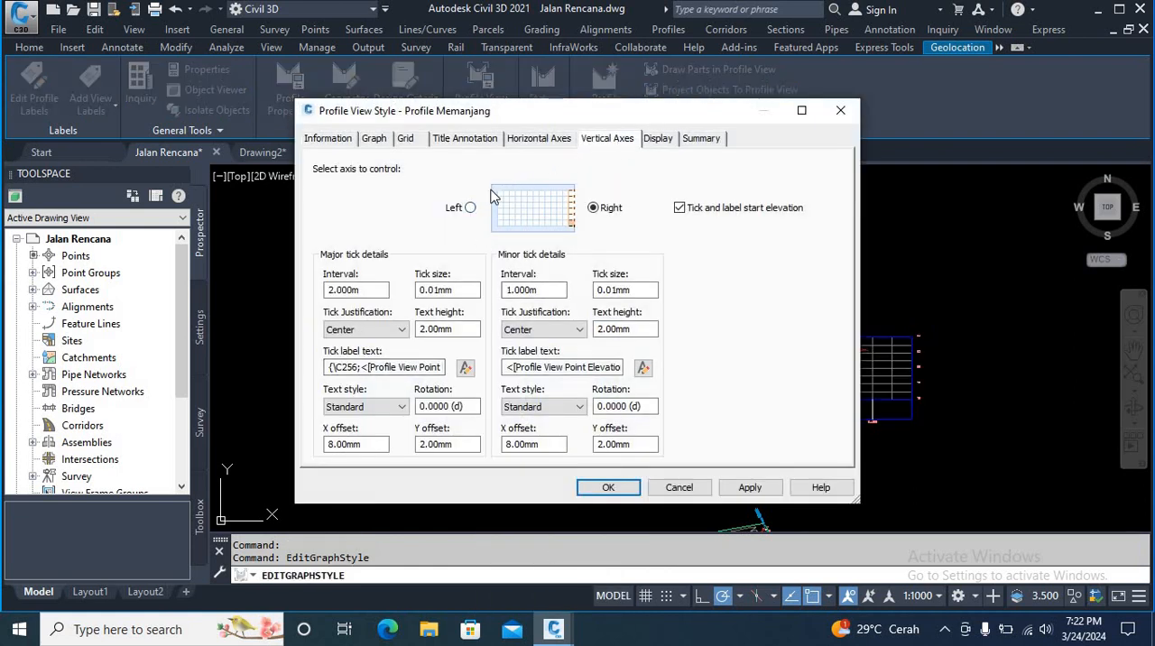
pyautogui.click(470, 208)
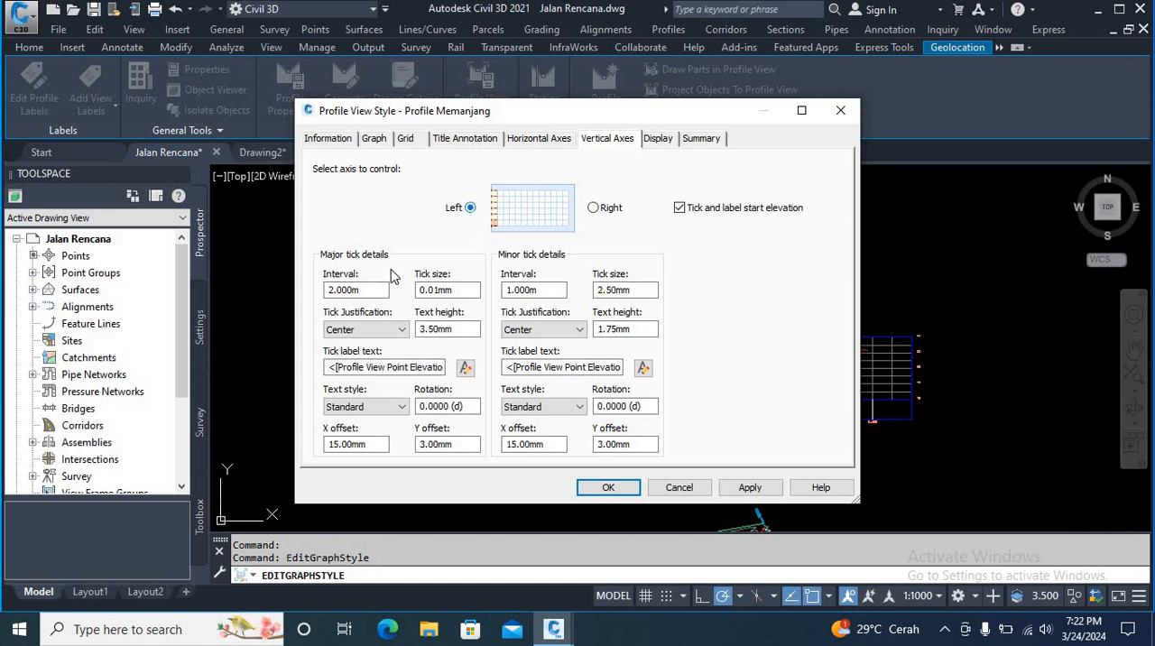
pyautogui.doubleClick(365, 289)
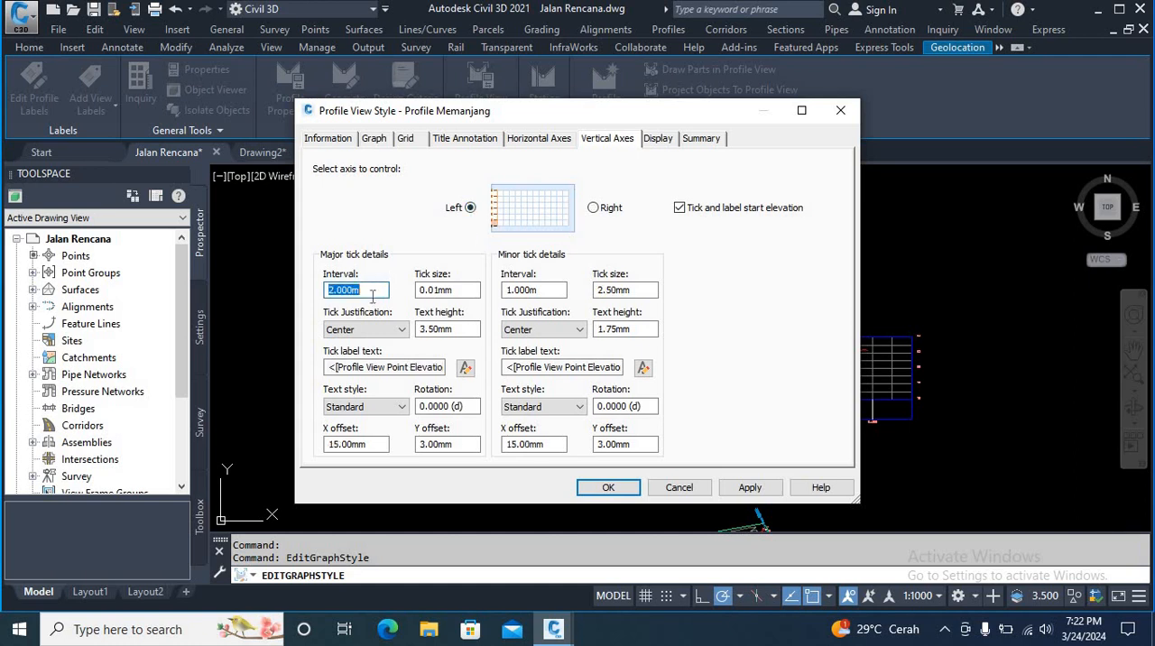
pyautogui.doubleClick(617, 295)
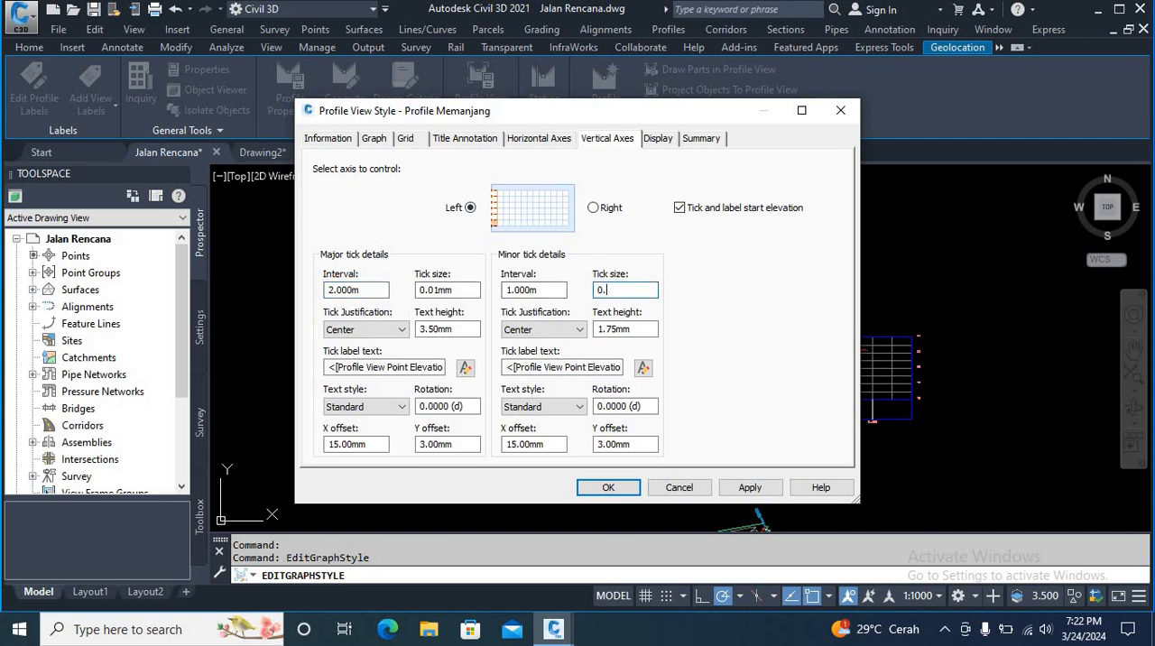
pyautogui.write('0.1')
# Step: Set the major and minor tick text heights of the left vertical axis to 2 mm
pyautogui.doubleClick(464, 330)
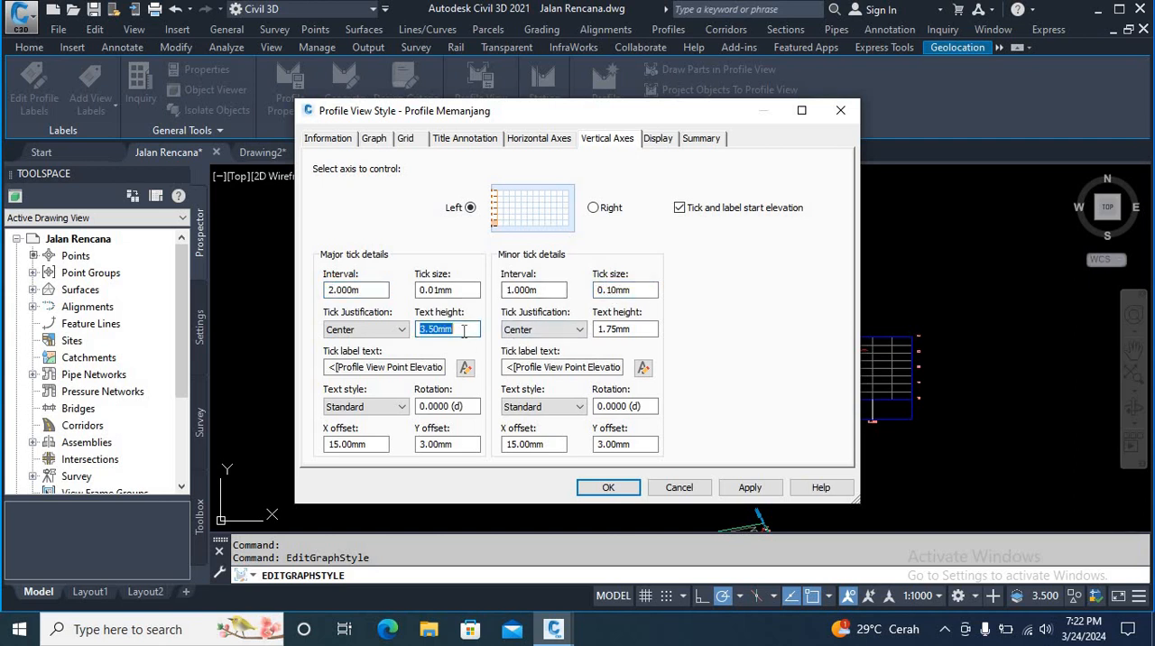
pyautogui.write('2')
pyautogui.doubleClick(631, 328)
pyautogui.write('2')
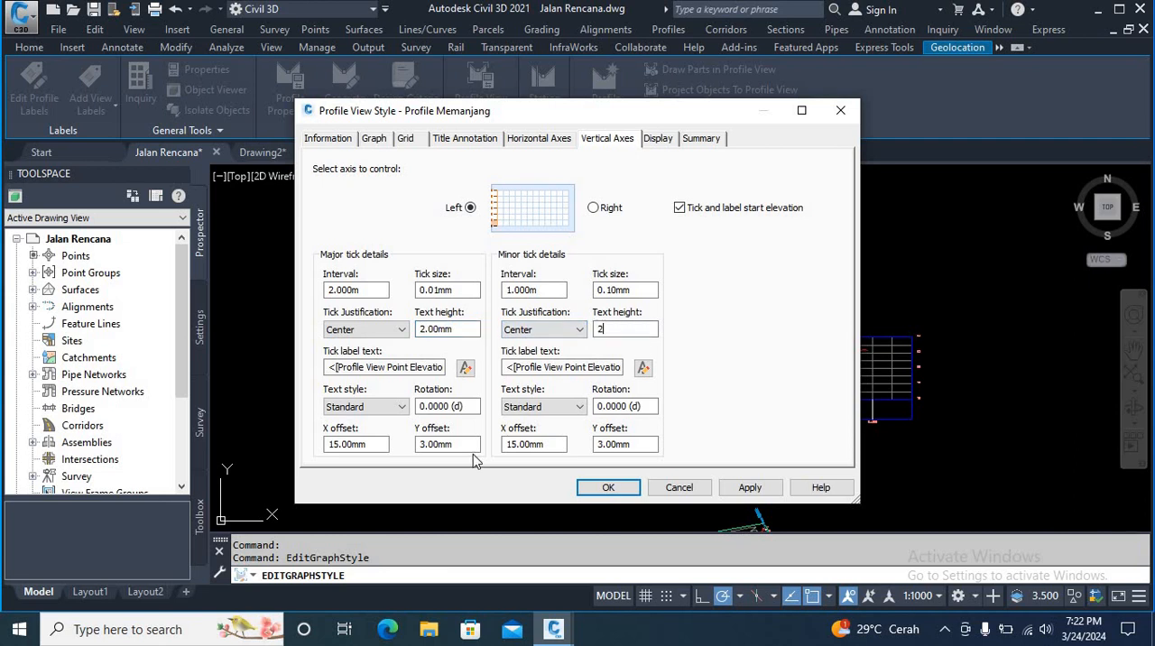
# Step: Set the left vertical axis's major tick label offsets to X -8 mm and Y 2 mm
pyautogui.click(375, 446)
pyautogui.doubleClick(374, 447)
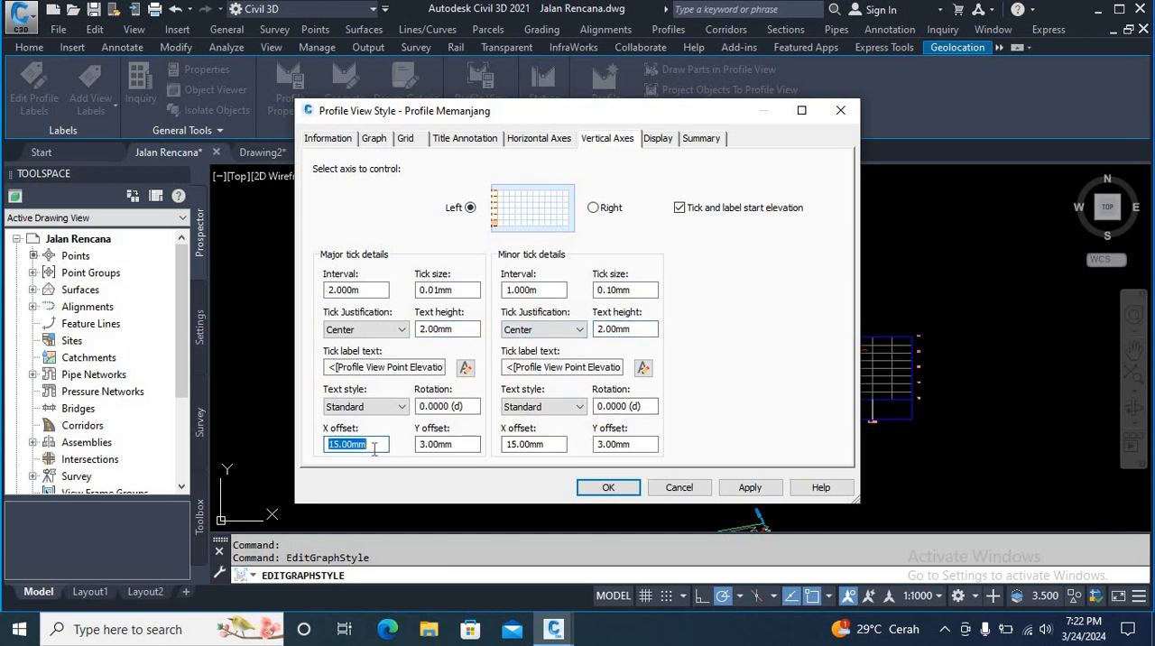
pyautogui.write('-8')
pyautogui.doubleClick(456, 445)
pyautogui.write('2')
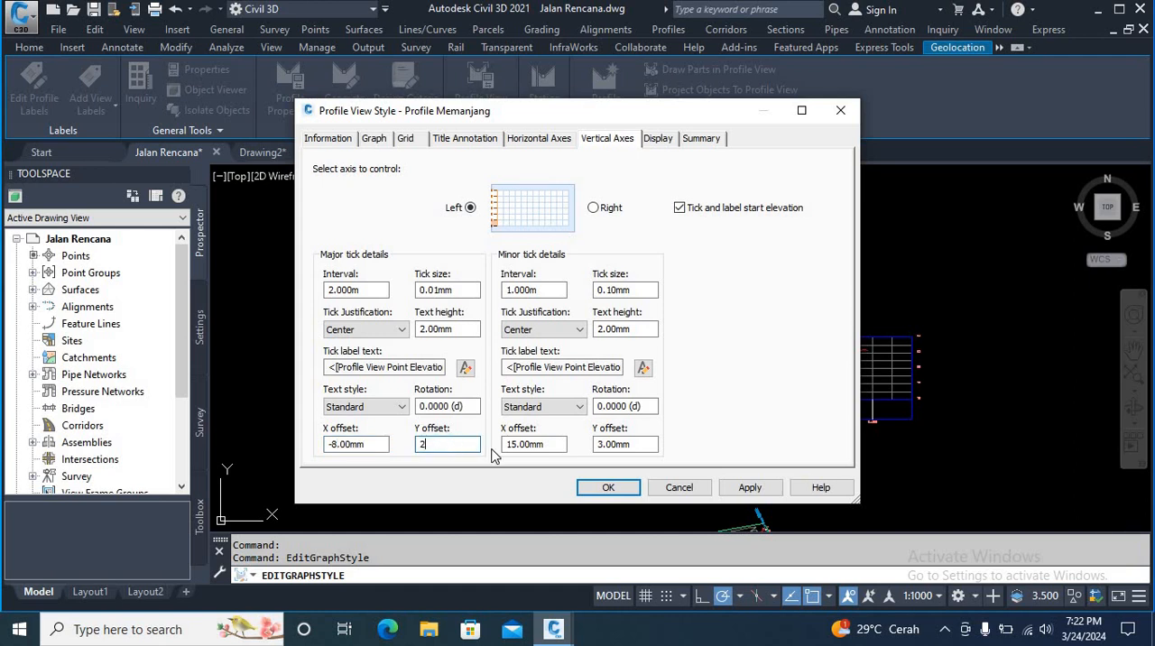
# Step: Set the left axis's minor tick label offsets to X -8 mm and Y 2 mm, then apply and accept the style changes
pyautogui.doubleClick(542, 444)
pyautogui.write('-8')
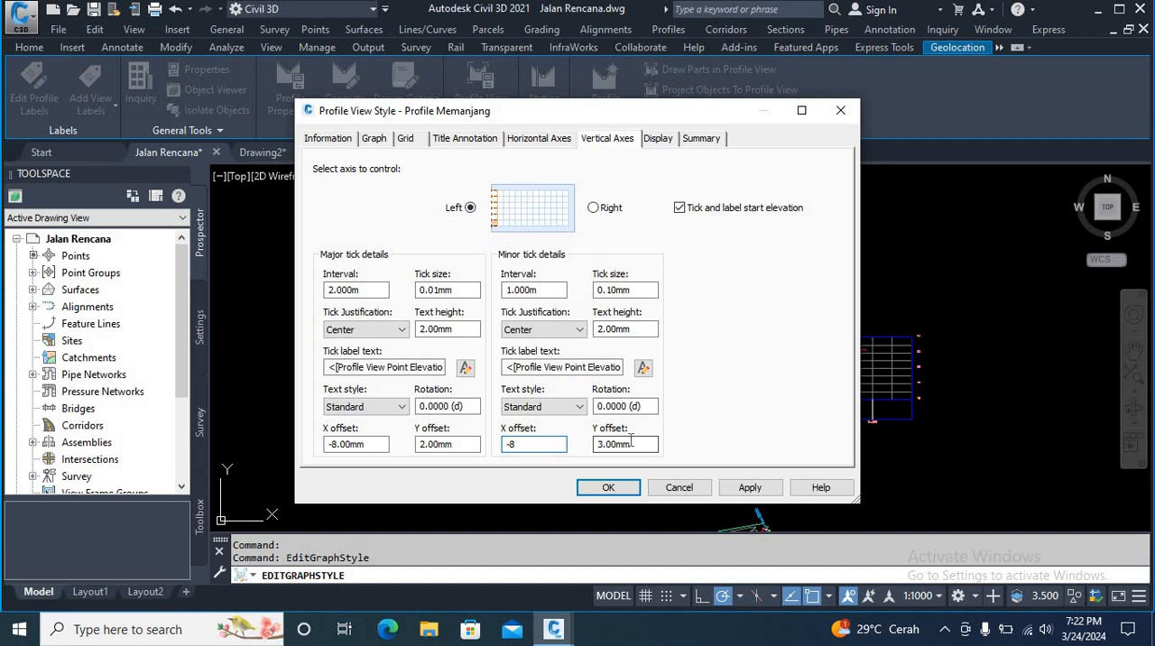
pyautogui.doubleClick(631, 442)
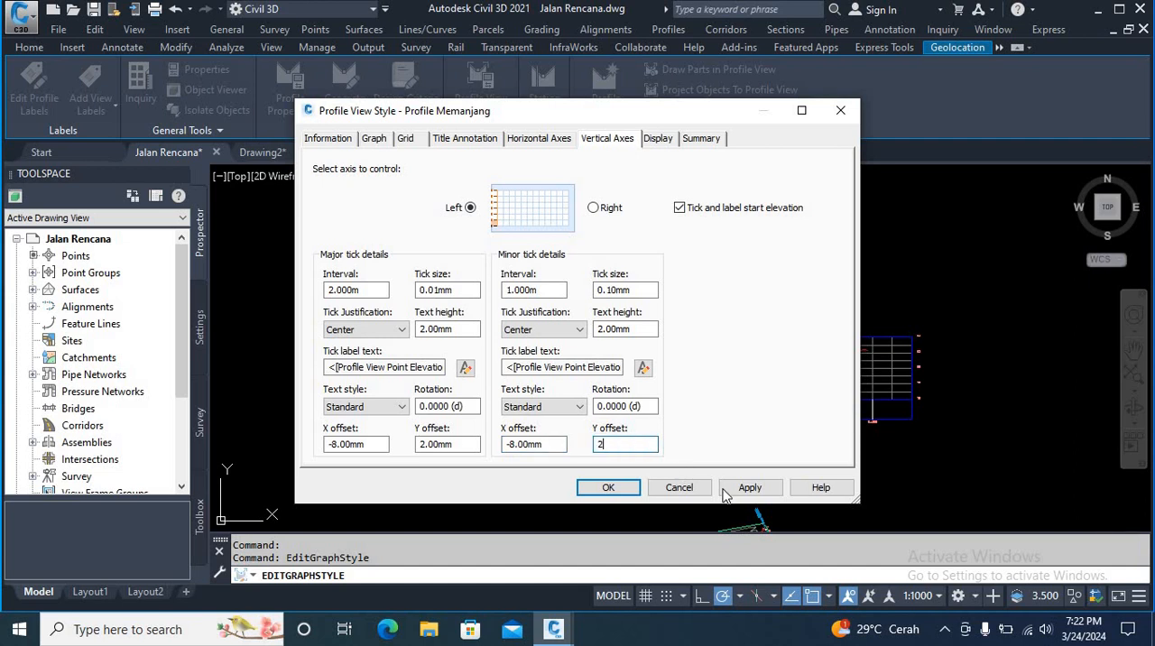
pyautogui.write('2')
pyautogui.click(751, 490)
pyautogui.click(601, 488)
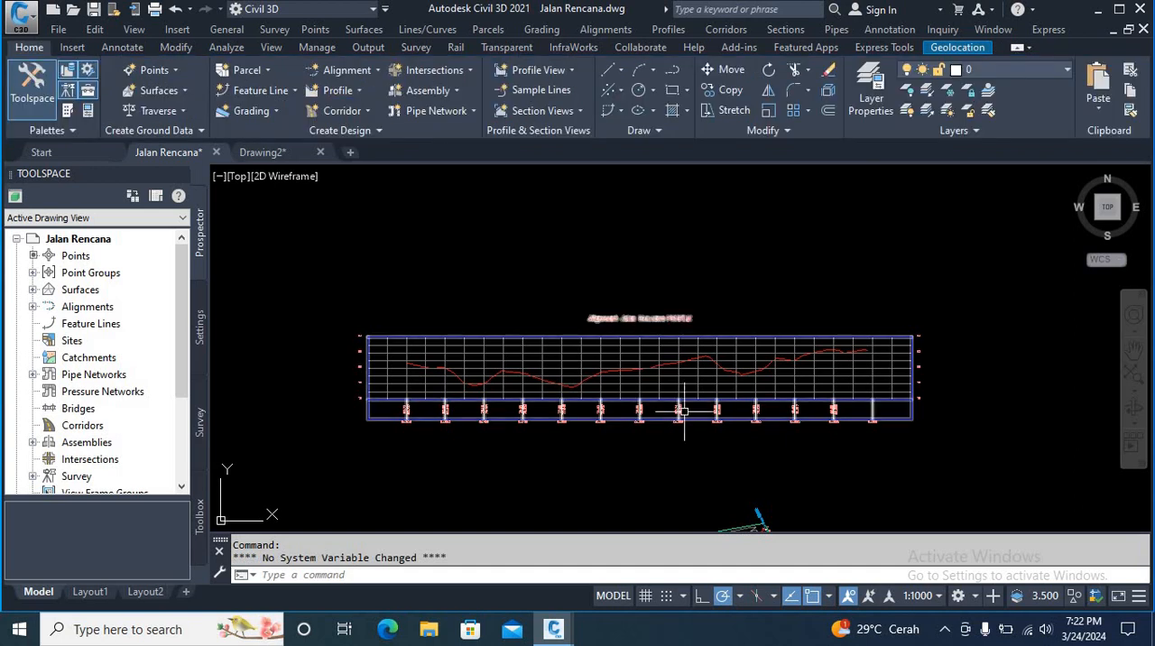
# Step: In the profile view style, set the grid padding to 10 above maximum elevation and 5 below datum
pyautogui.scroll(8, 356, 397)
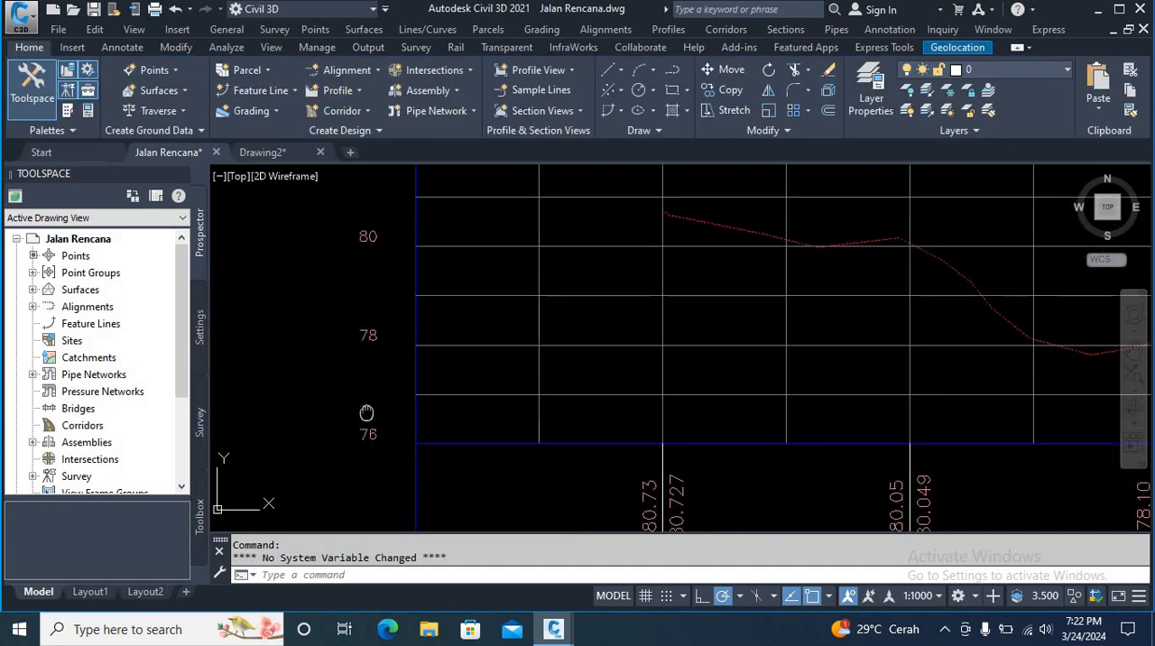
pyautogui.scroll(-6, 544, 345)
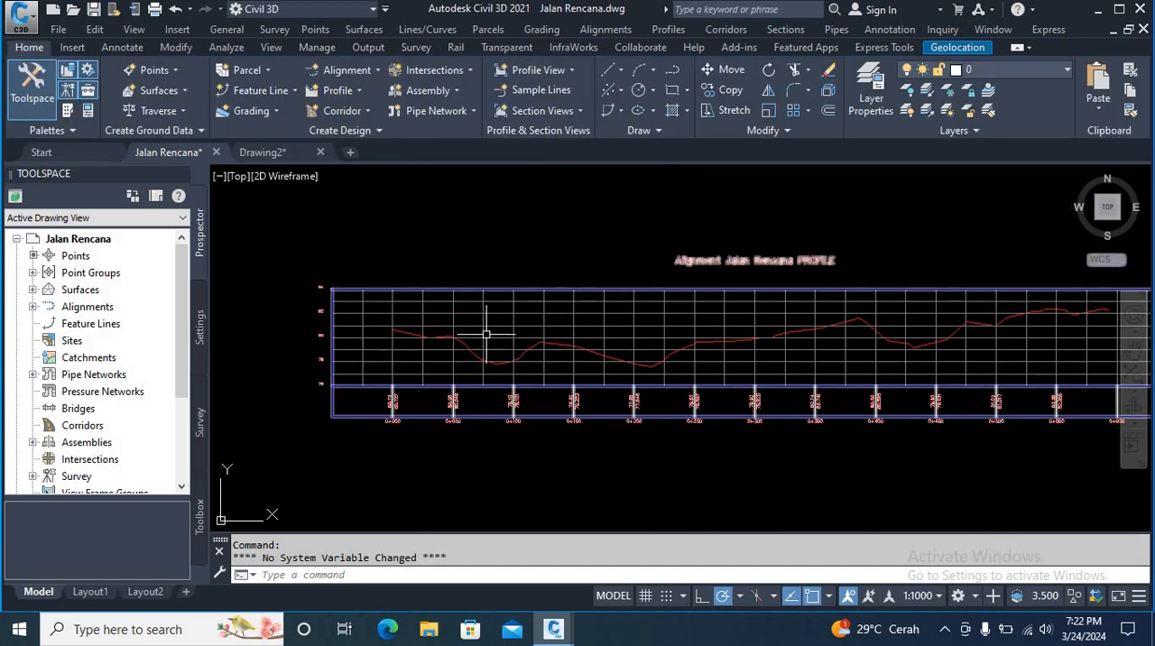
pyautogui.scroll(2, 410, 372)
pyautogui.scroll(2, 410, 372)
pyautogui.scroll(-5, 438, 353)
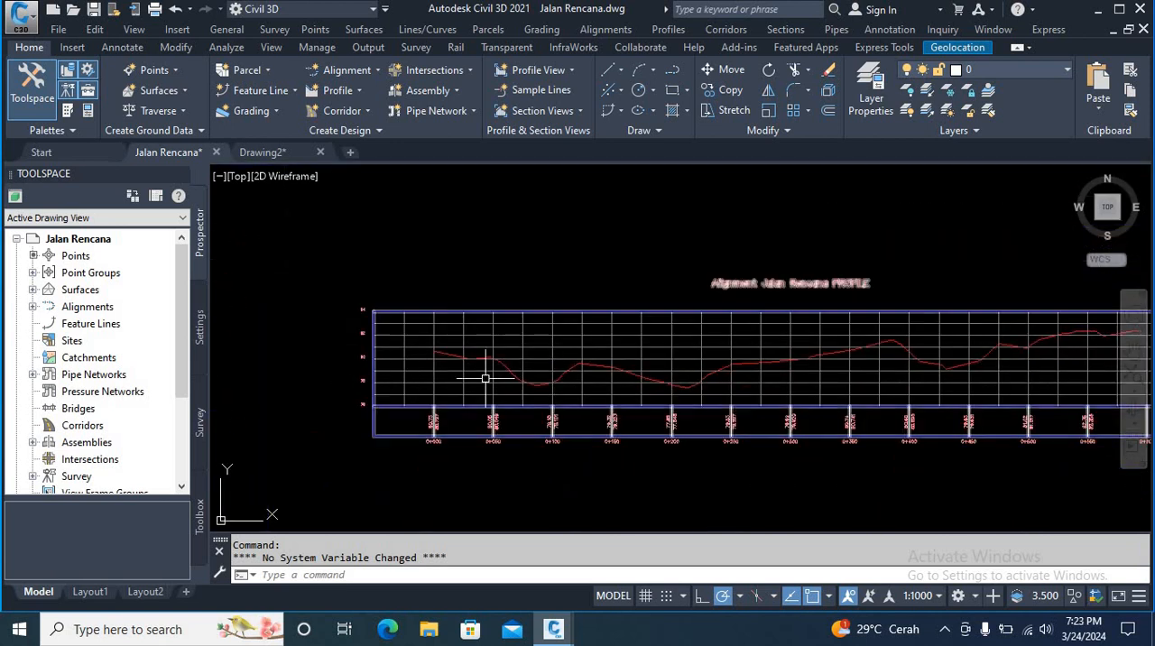
pyautogui.click(523, 341)
pyautogui.rightClick(521, 336)
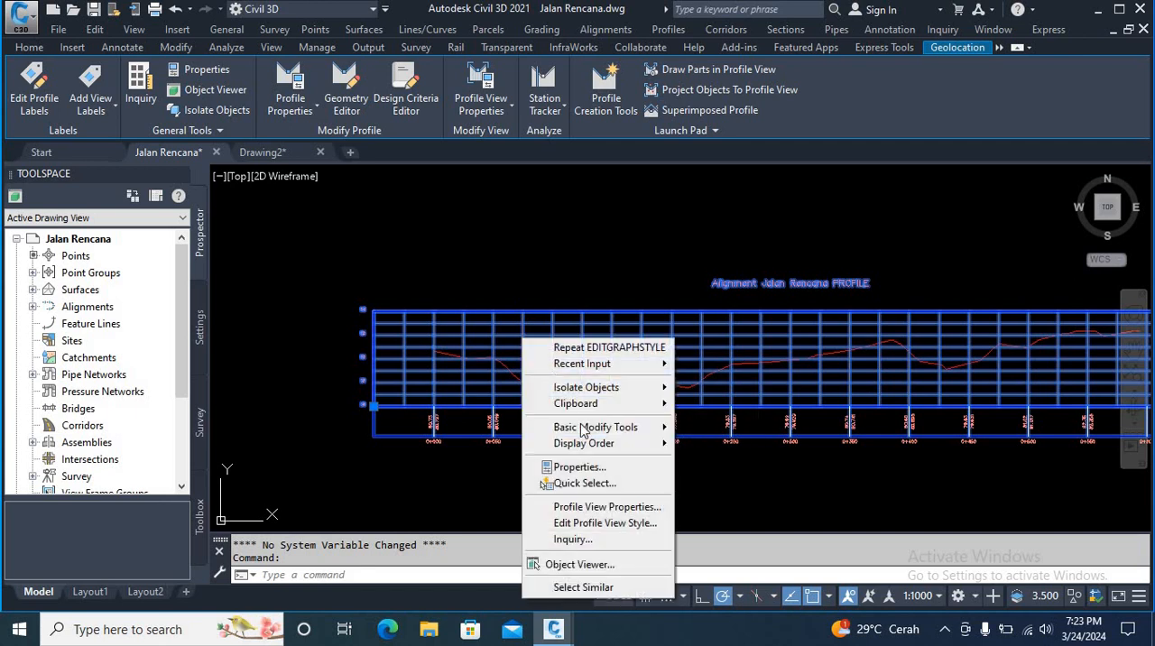
pyautogui.click(585, 535)
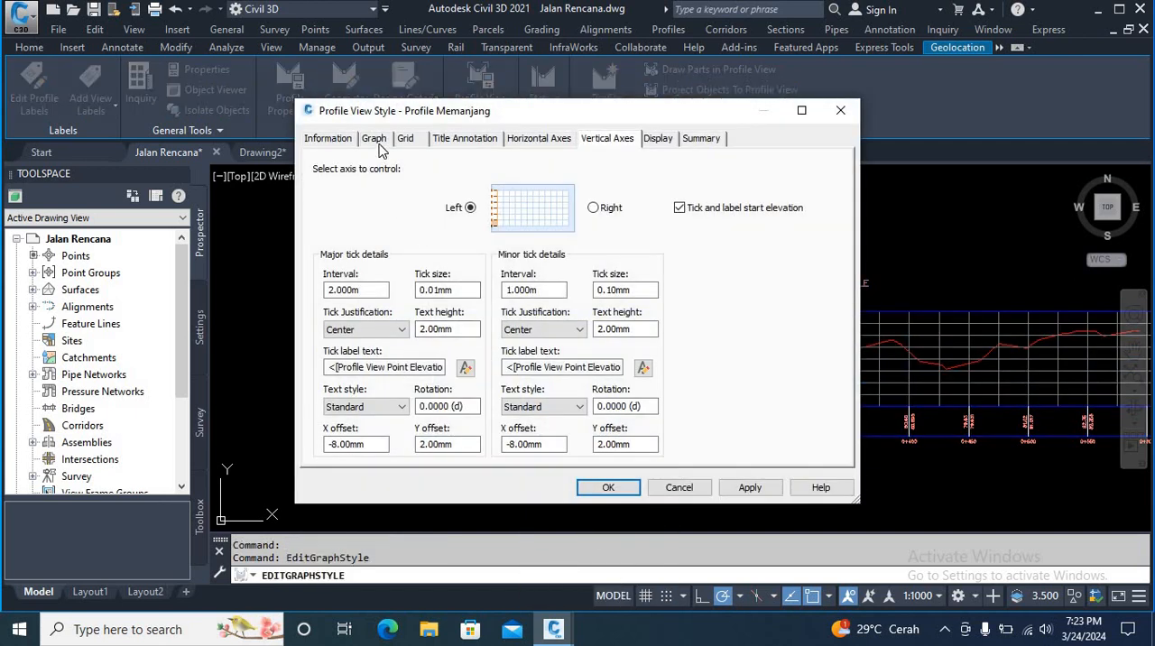
pyautogui.click(375, 141)
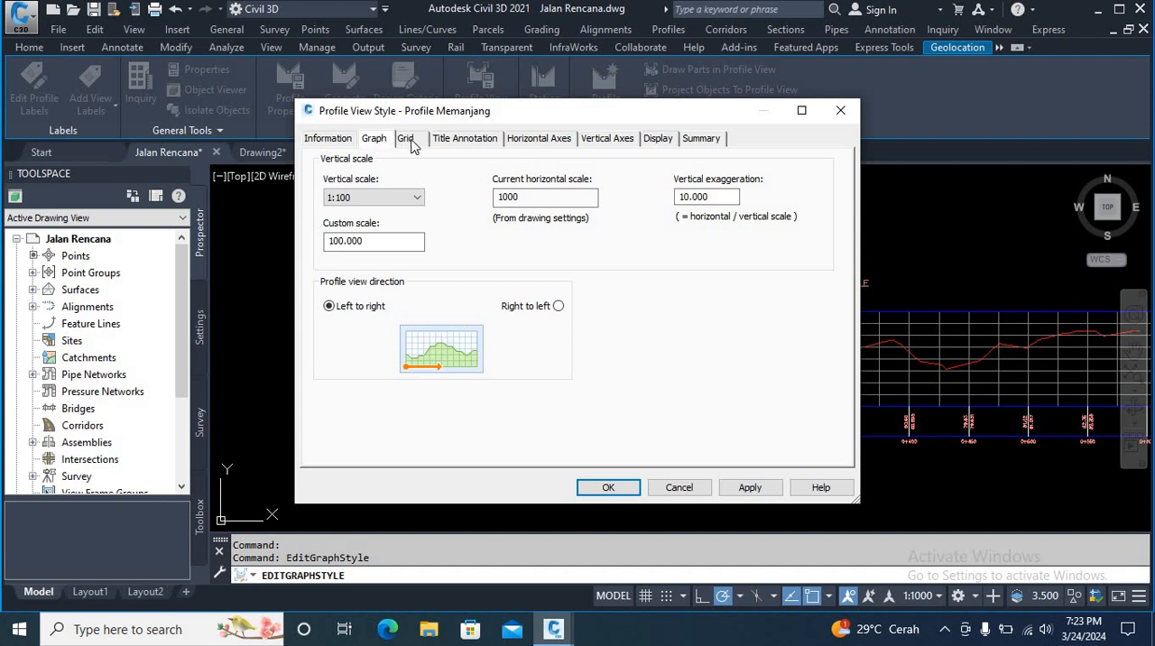
pyautogui.click(408, 140)
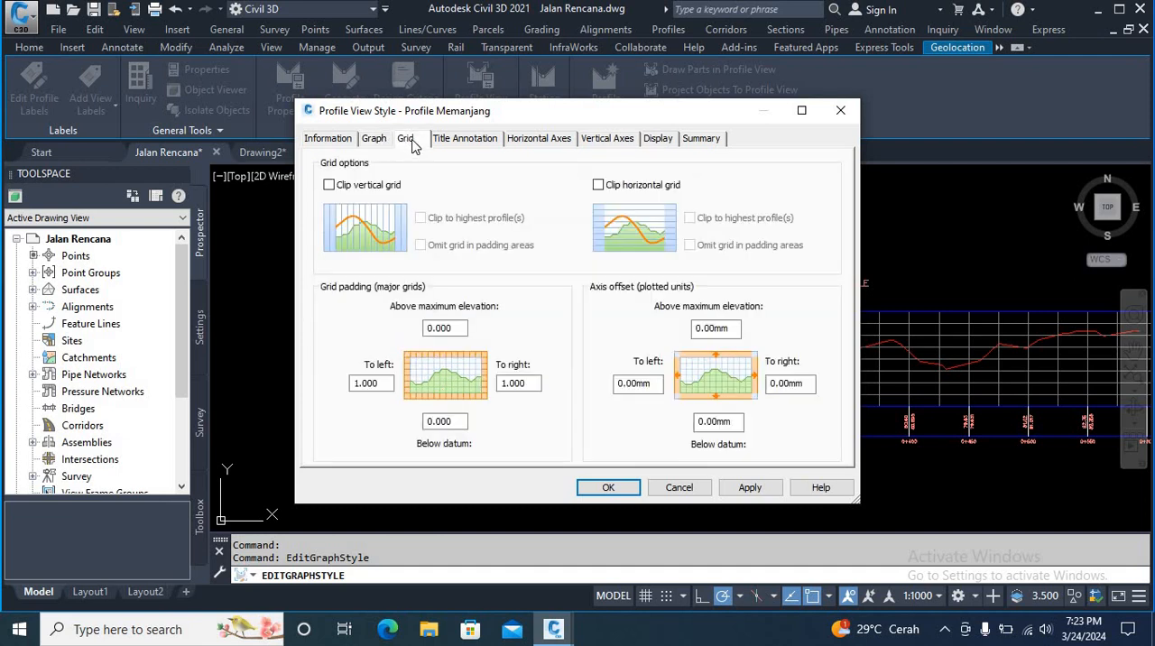
pyautogui.doubleClick(457, 333)
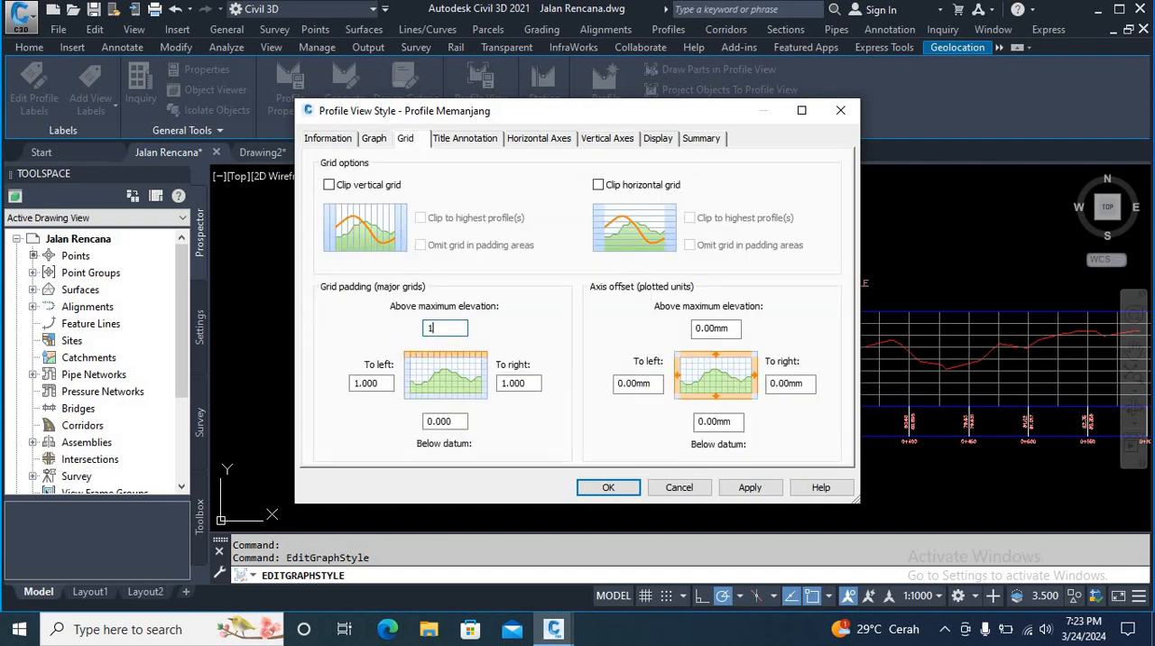
pyautogui.click(463, 421)
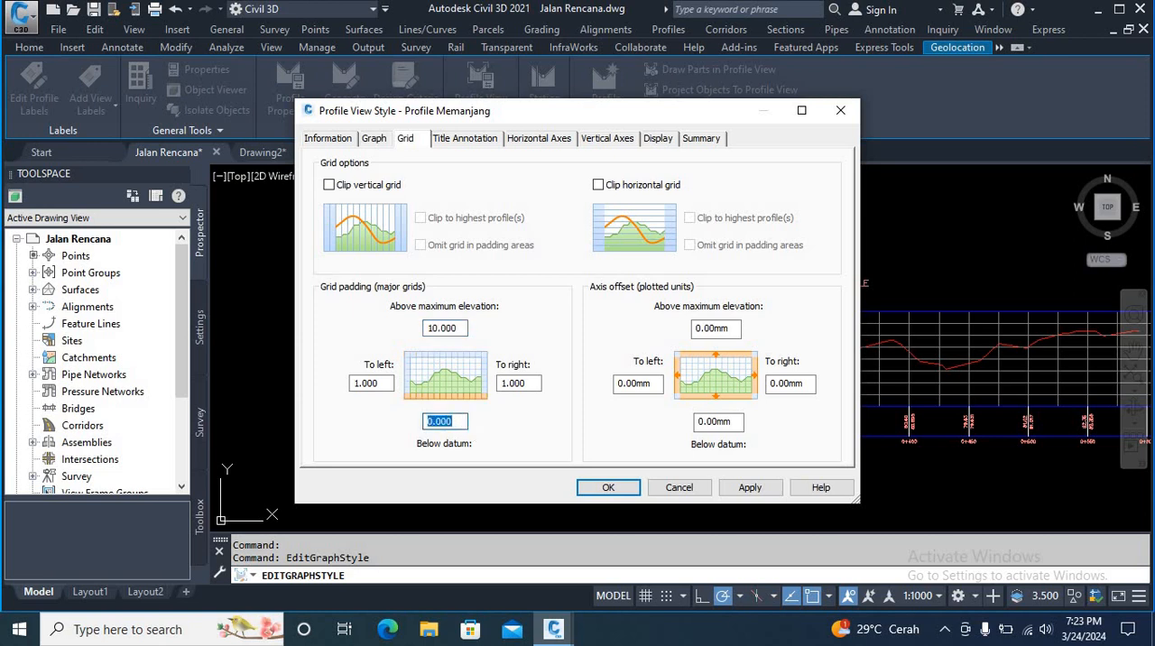
# Step: Set the grid padding to the left and right to 0, then apply and accept the style changes
pyautogui.doubleClick(383, 386)
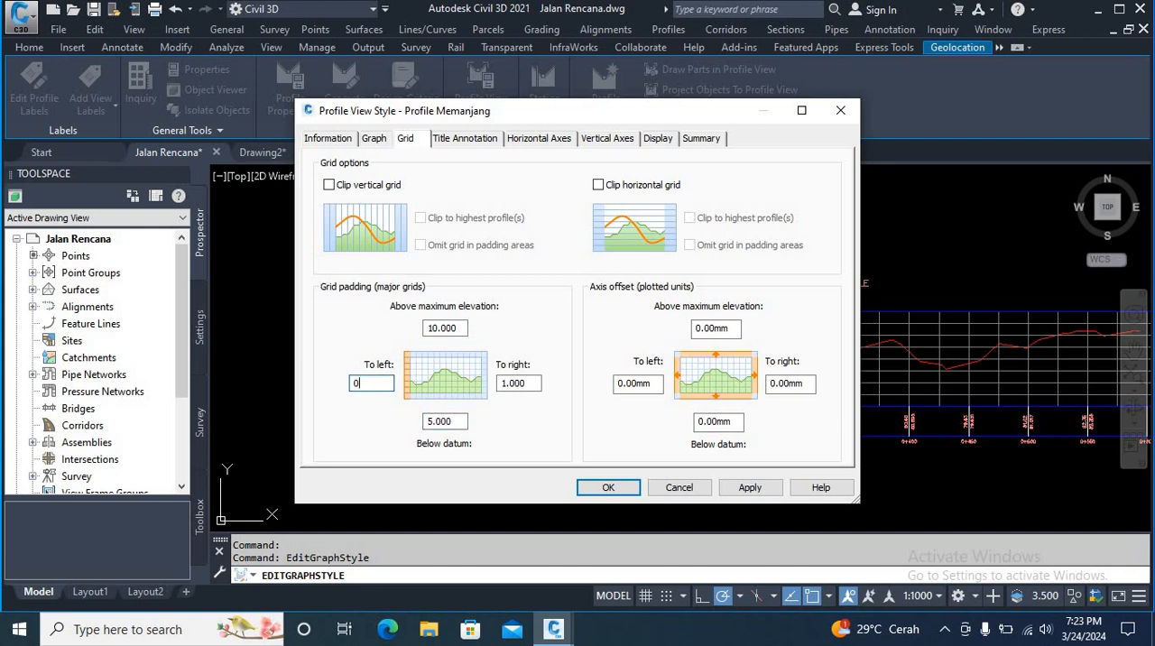
pyautogui.doubleClick(528, 386)
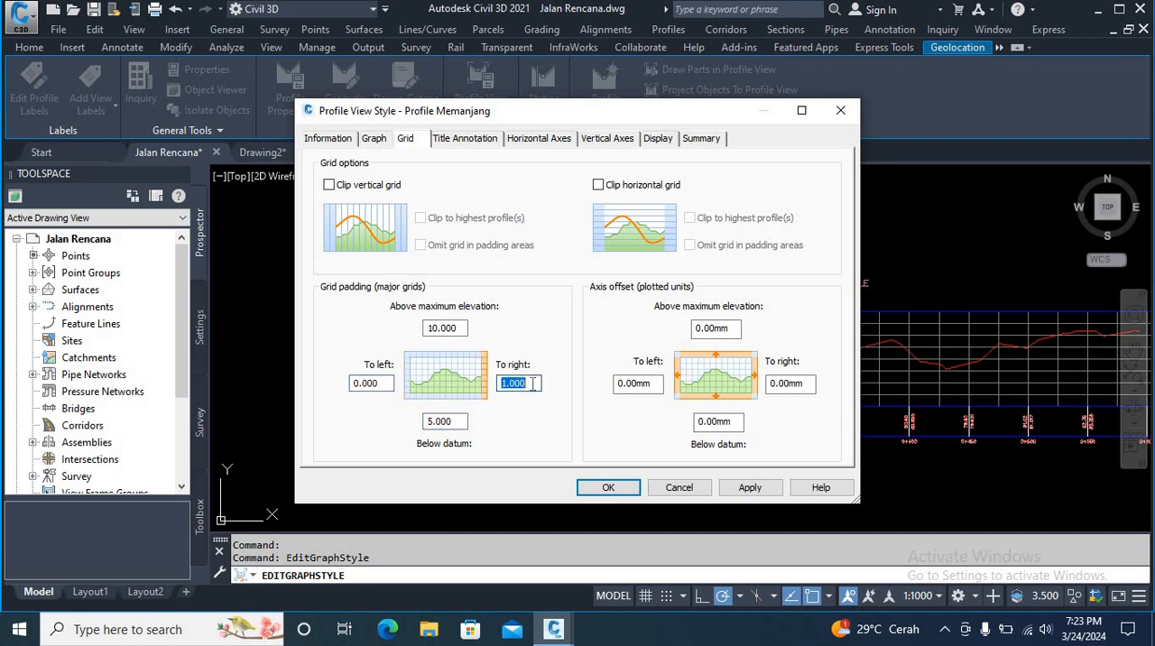
pyautogui.click(749, 488)
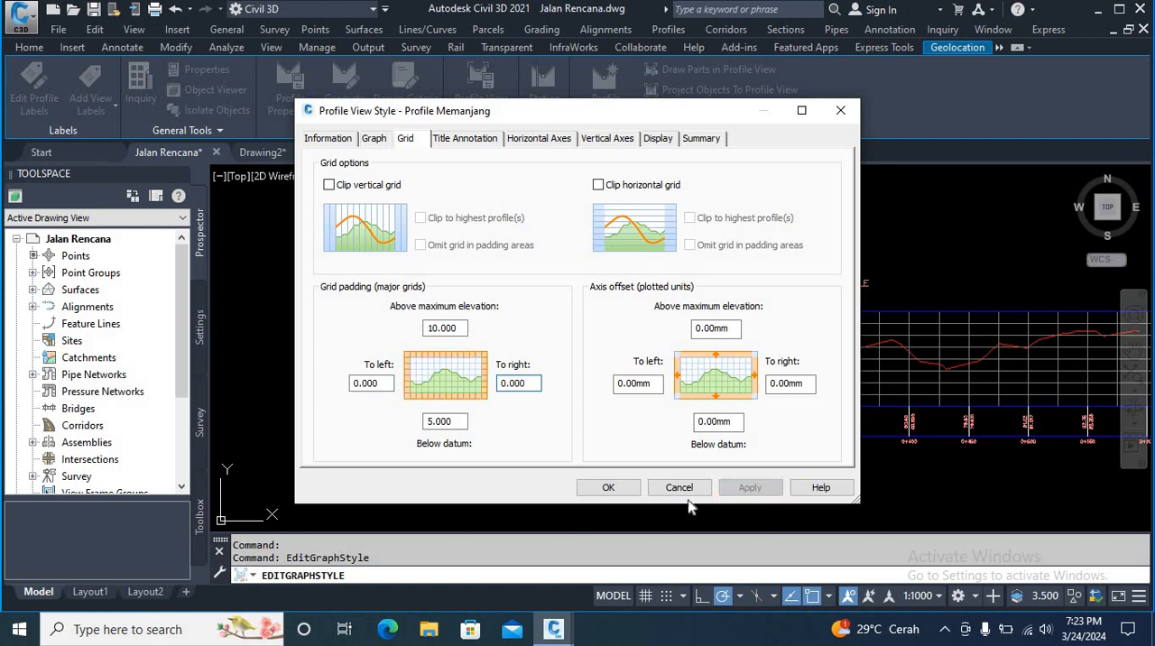
pyautogui.click(613, 488)
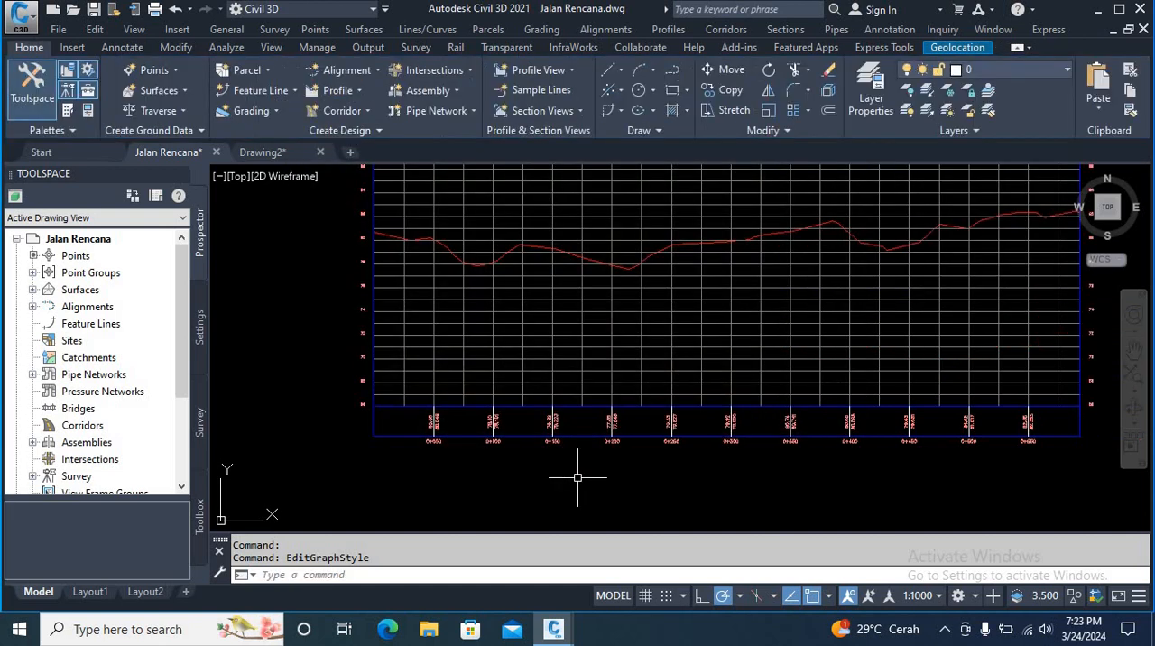
# Step: Examine the extent of the profile view's padded grid and the elevation labels along its left axis
pyautogui.scroll(-3, 569, 469)
pyautogui.scroll(3, 602, 394)
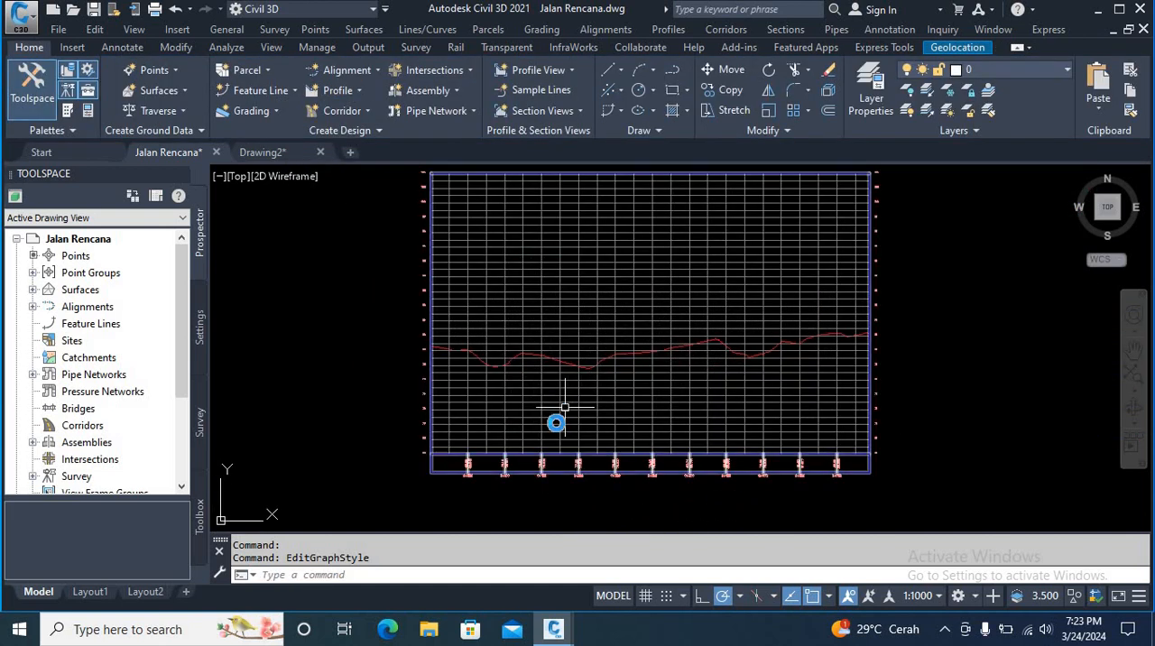
pyautogui.scroll(-1, 572, 340)
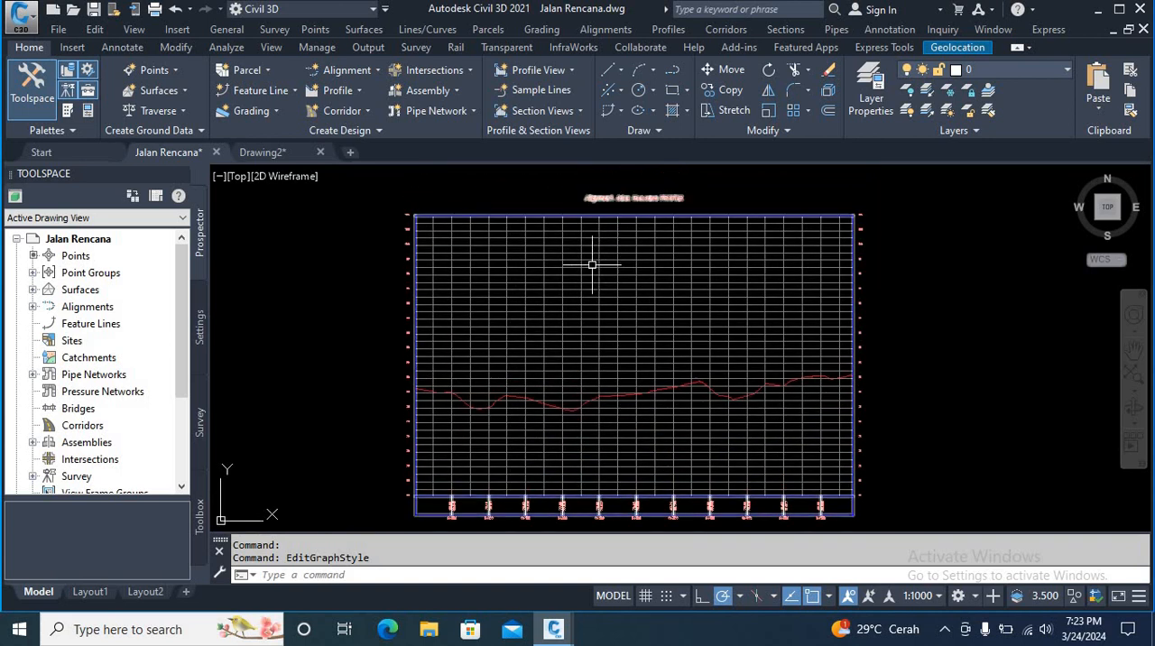
pyautogui.moveTo(593, 315); pyautogui.dragTo(575, 312, button='middle')
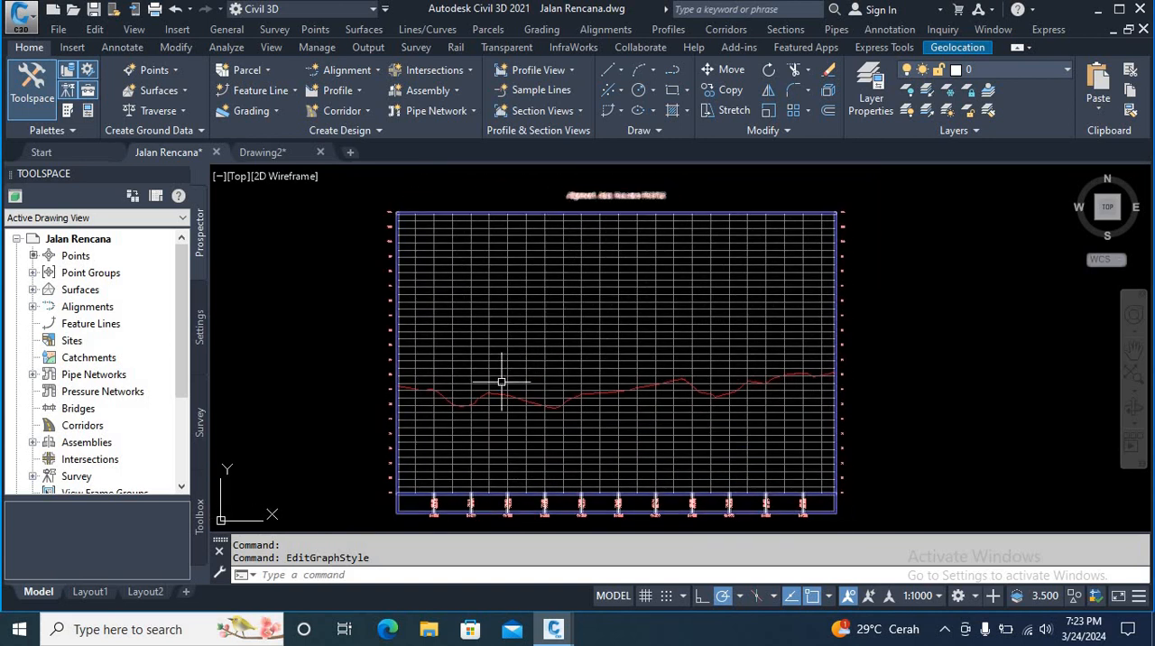
pyautogui.scroll(1, 506, 382)
pyautogui.scroll(-1, 523, 357)
pyautogui.scroll(2, 522, 377)
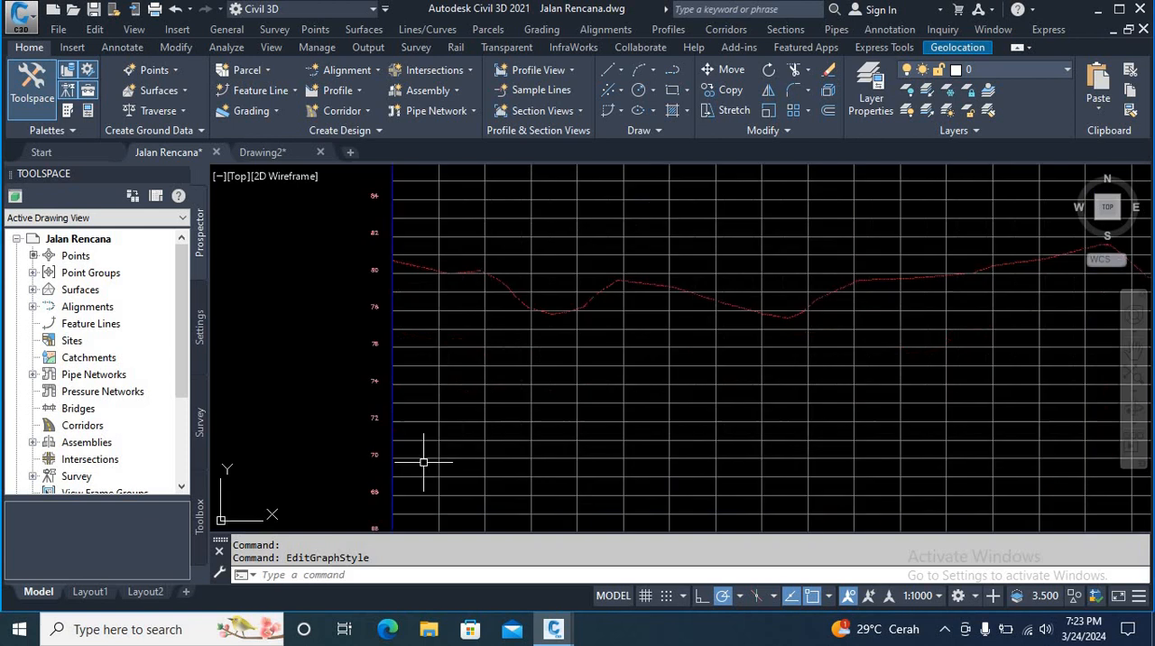
pyautogui.scroll(-1, 421, 458)
# Step: In the profile view style, set the axis offset above maximum elevation and to the left to 2 mm
pyautogui.click(508, 360)
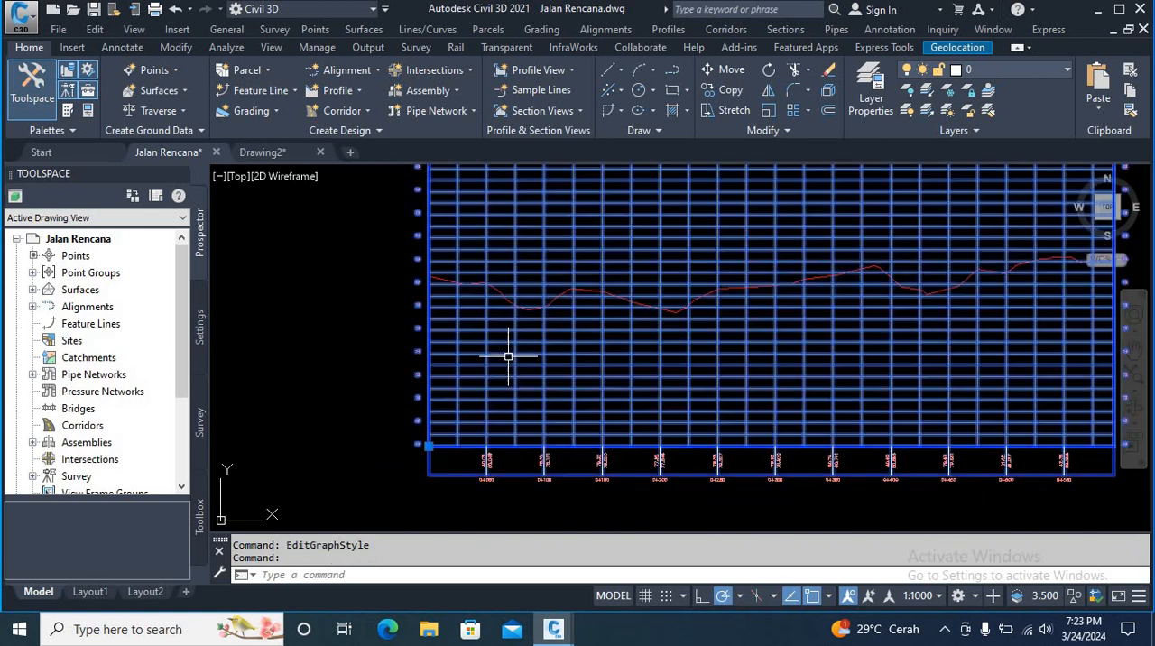
pyautogui.rightClick(508, 360)
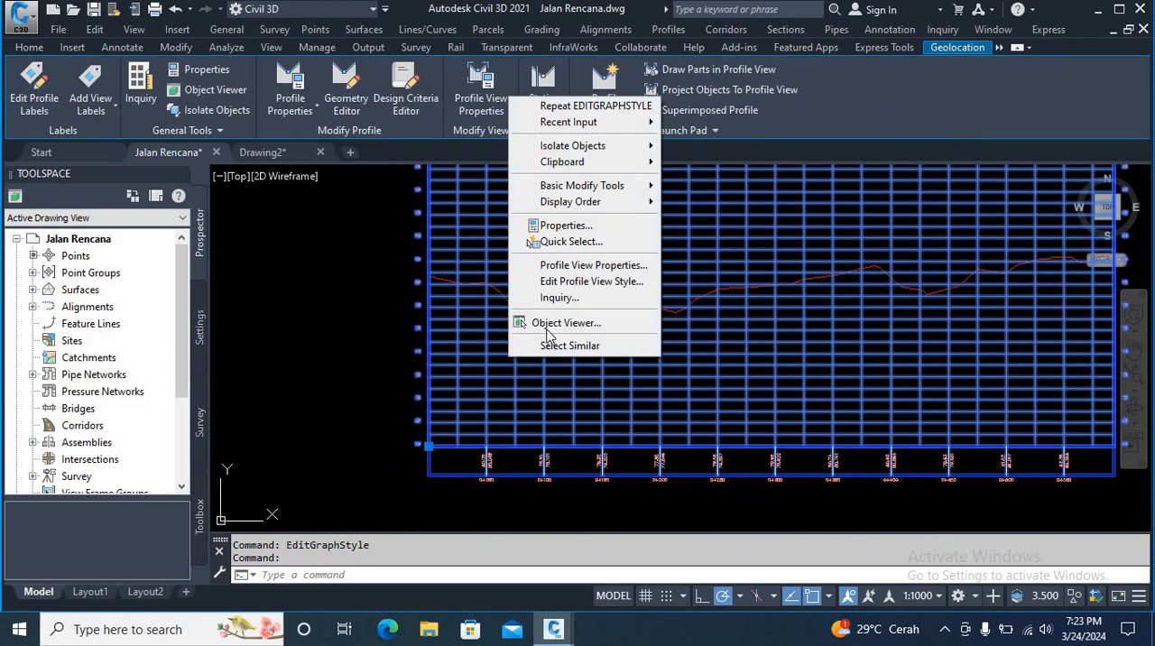
pyautogui.click(586, 281)
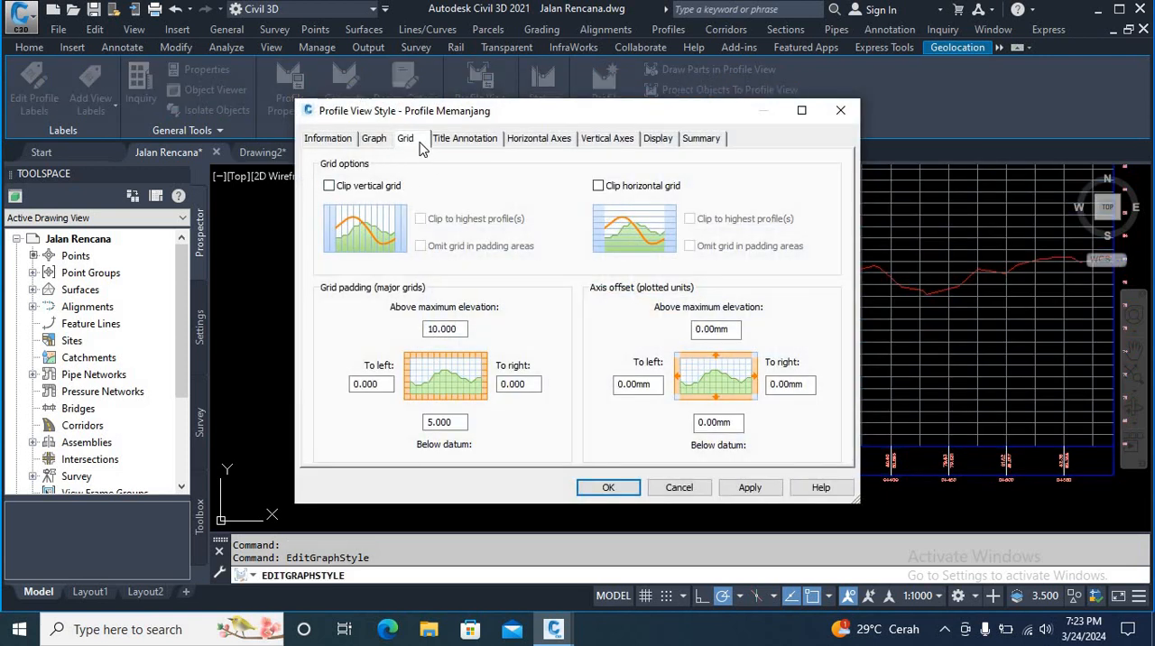
pyautogui.doubleClick(734, 330)
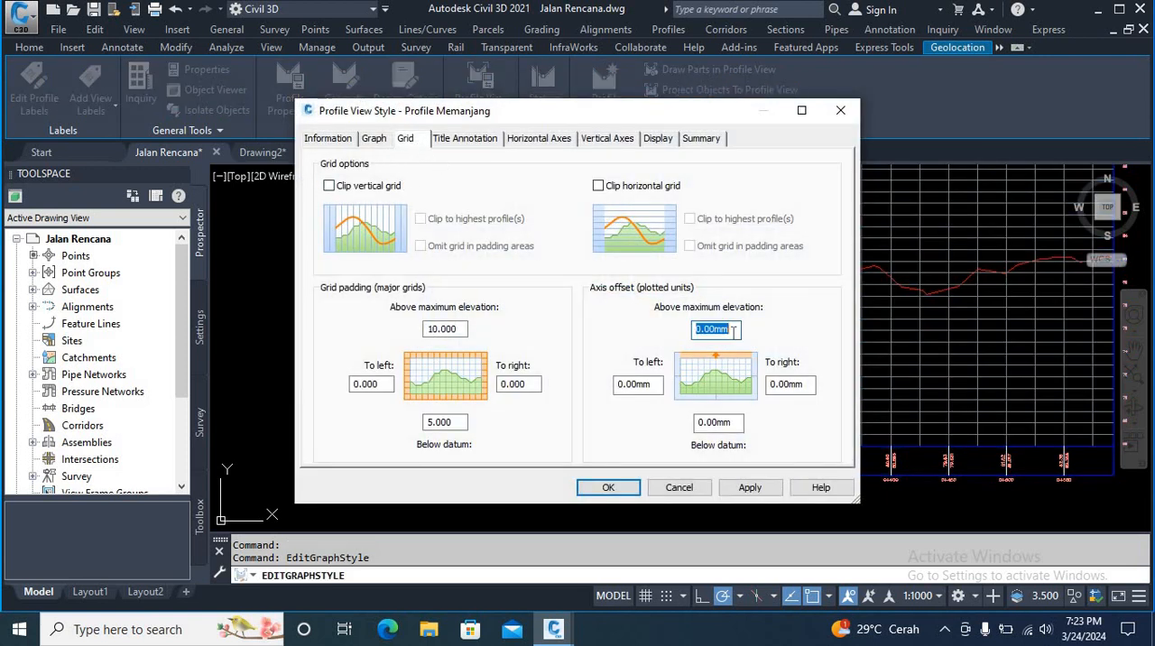
pyautogui.write('2')
pyautogui.doubleClick(653, 384)
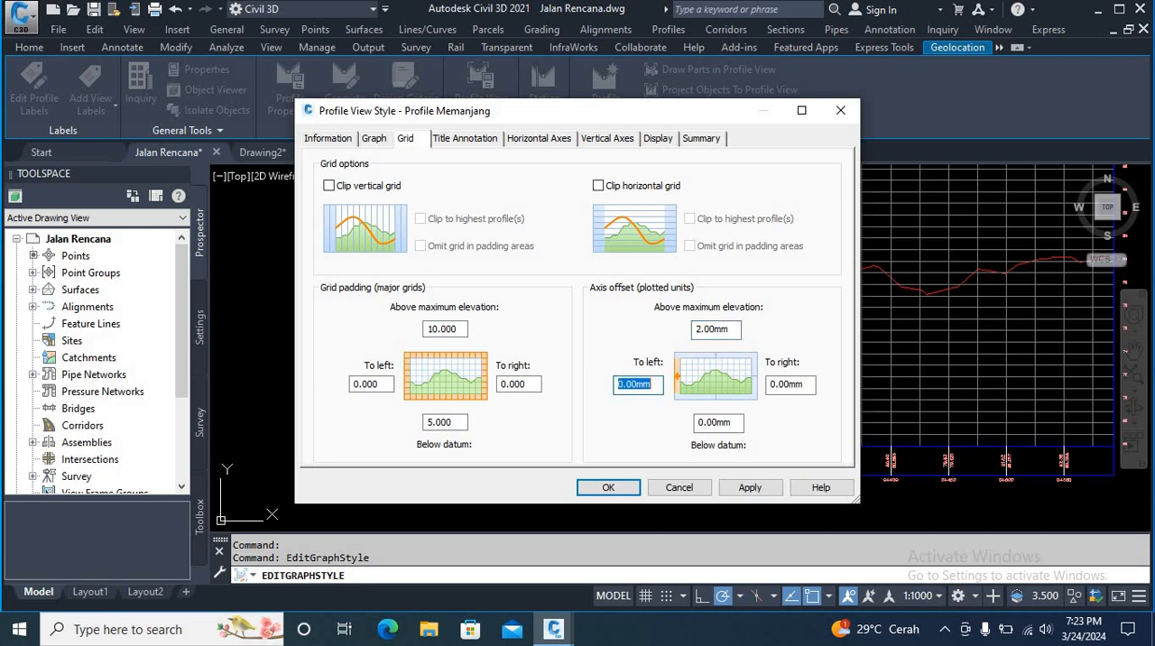
pyautogui.write('2')
# Step: Set the axis offset below datum and to the right to 2 mm, then apply and accept the style changes
pyautogui.doubleClick(717, 424)
pyautogui.write('2')
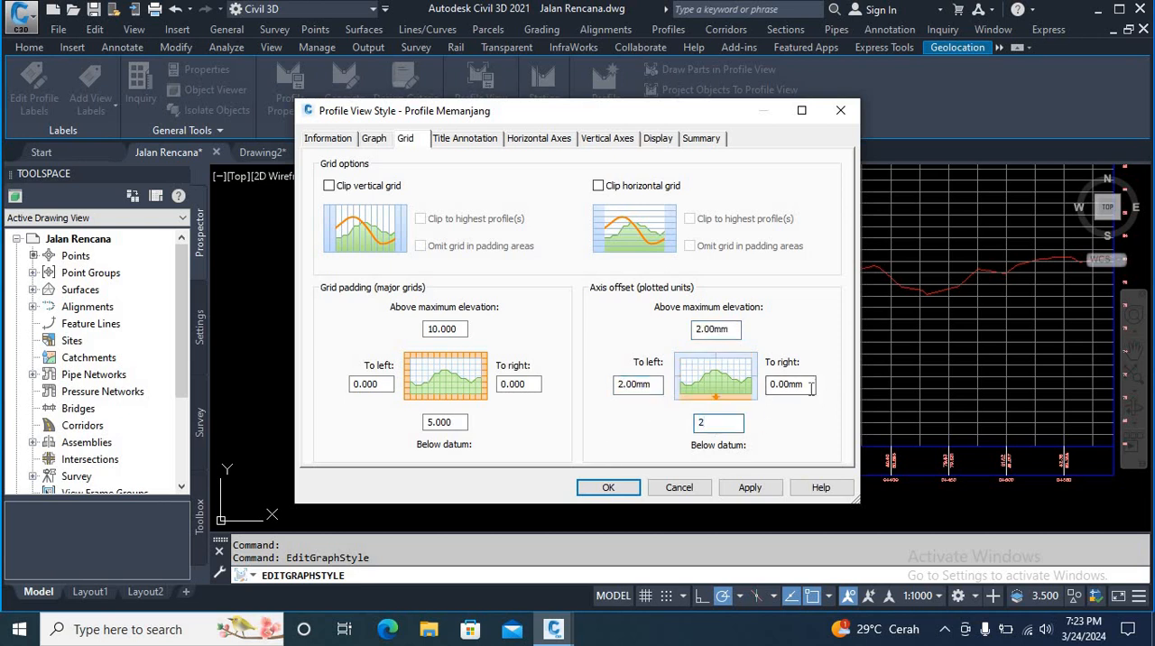
pyautogui.doubleClick(808, 387)
pyautogui.write('2')
pyautogui.click(747, 495)
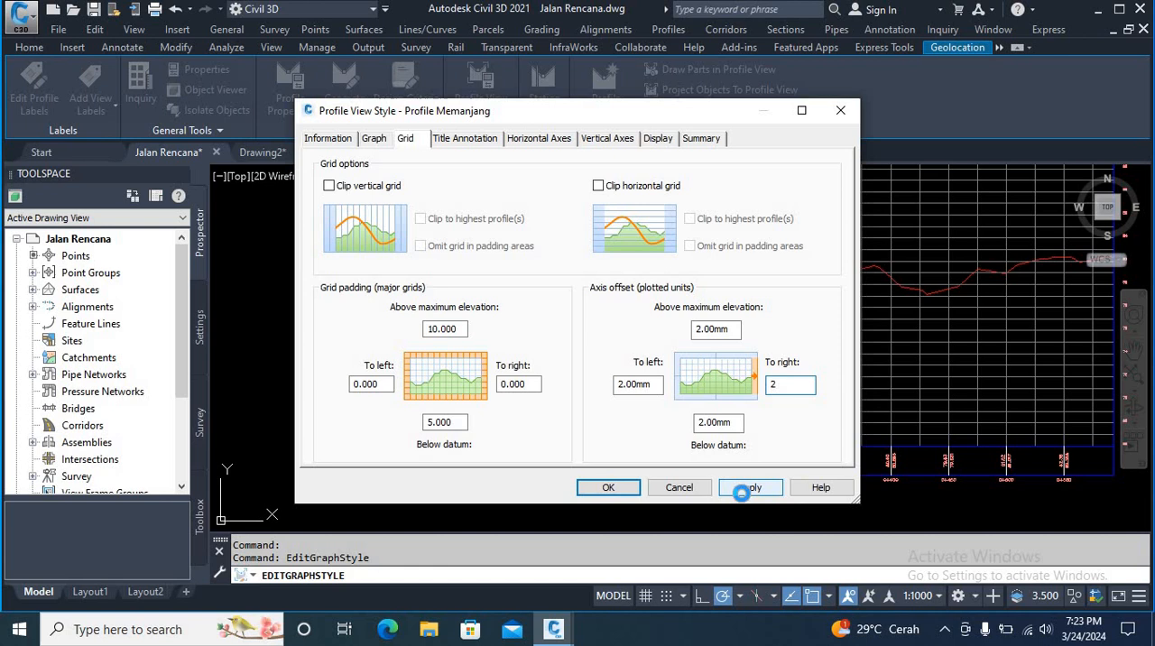
pyautogui.click(608, 488)
# Step: Examine the gap between the grid and the offset axes around the profile view
pyautogui.scroll(5, 434, 451)
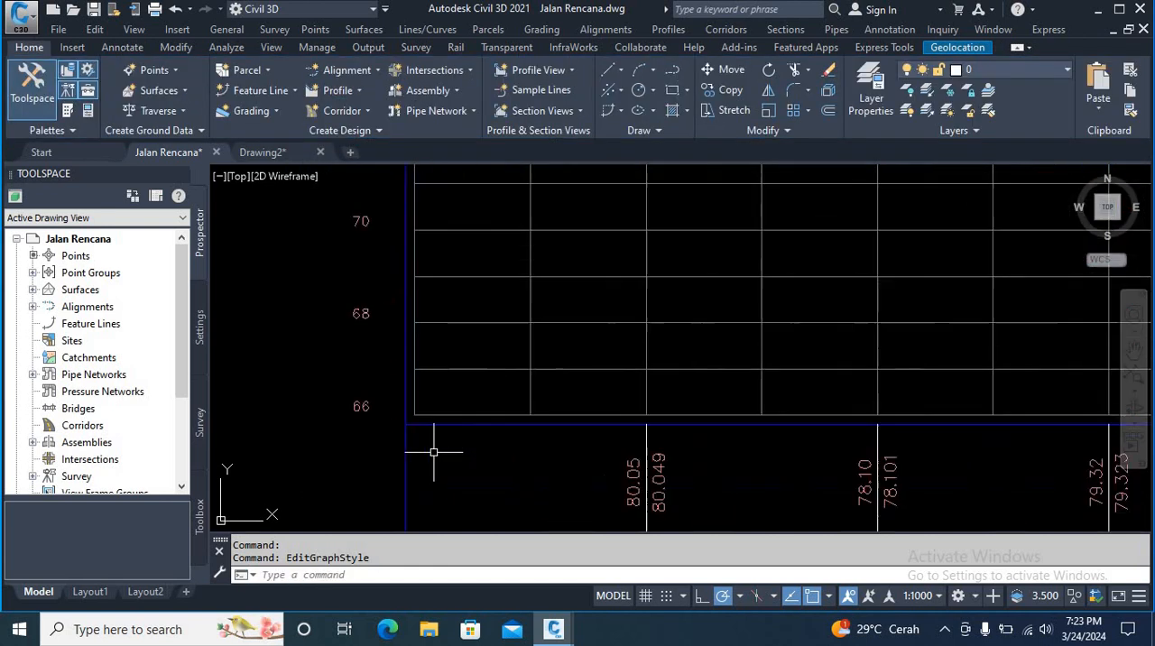
pyautogui.scroll(4, 412, 429)
pyautogui.scroll(-10, 488, 379)
pyautogui.moveTo(593, 337); pyautogui.dragTo(483, 473, button='middle')
pyautogui.scroll(-6, 515, 395)
pyautogui.scroll(4, 588, 402)
pyautogui.moveTo(485, 428); pyautogui.dragTo(593, 415, button='middle')
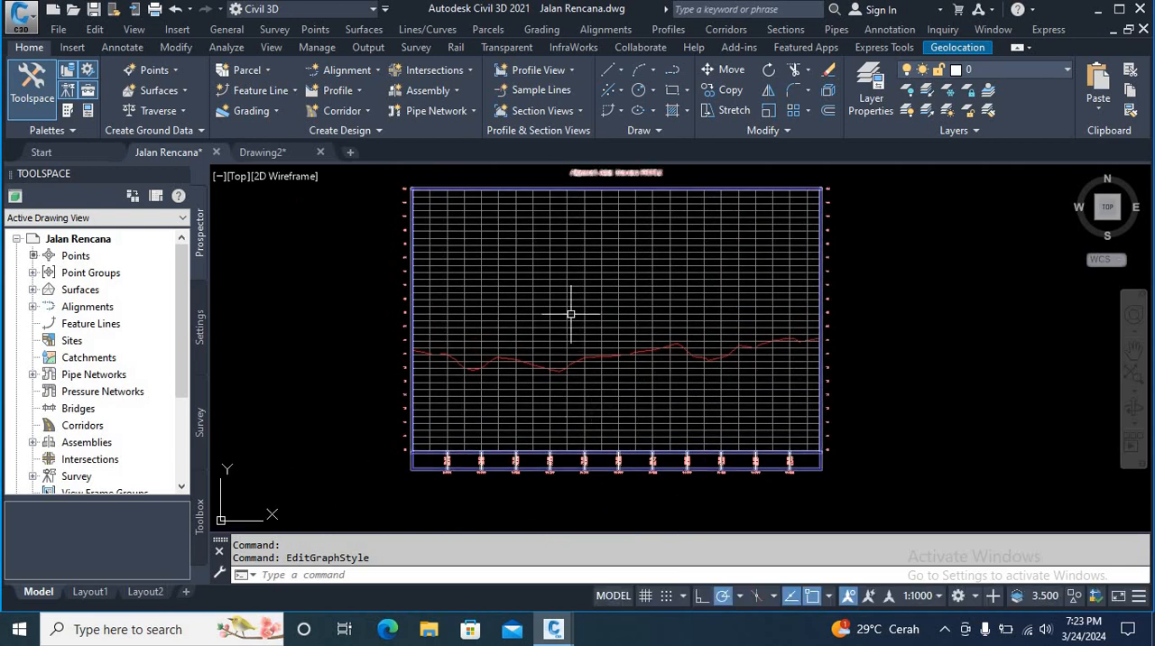
# Step: In the profile view style, change the major and minor horizontal and vertical grid components to color 250 and accept the changes
pyautogui.click(565, 304)
pyautogui.rightClick(561, 302)
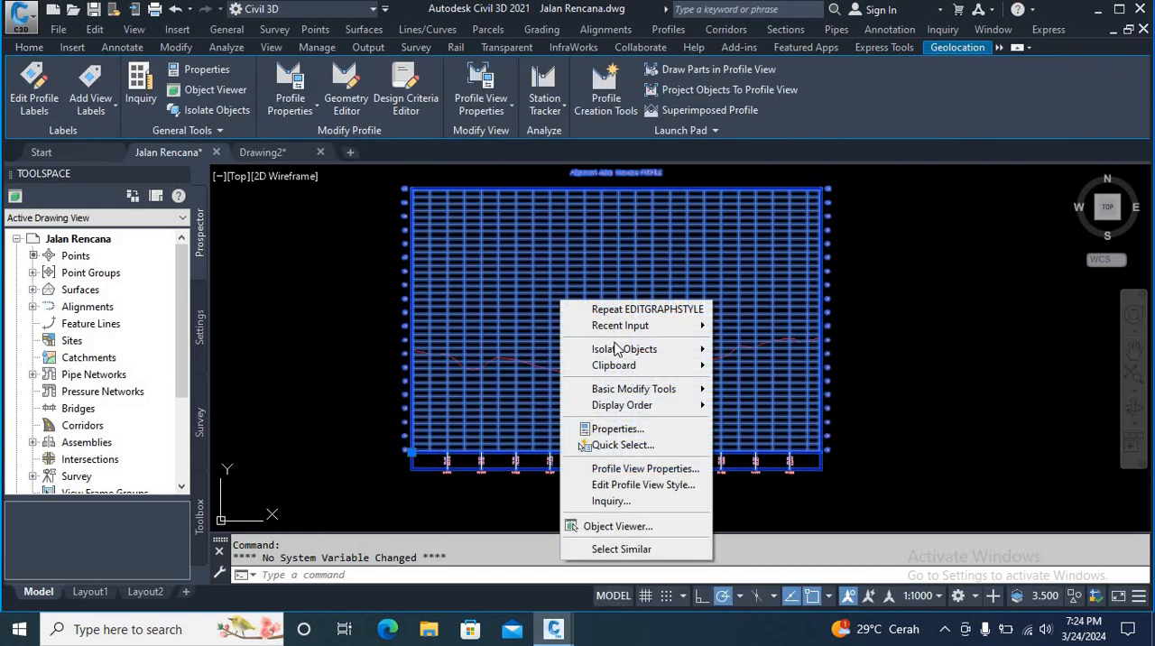
pyautogui.click(634, 485)
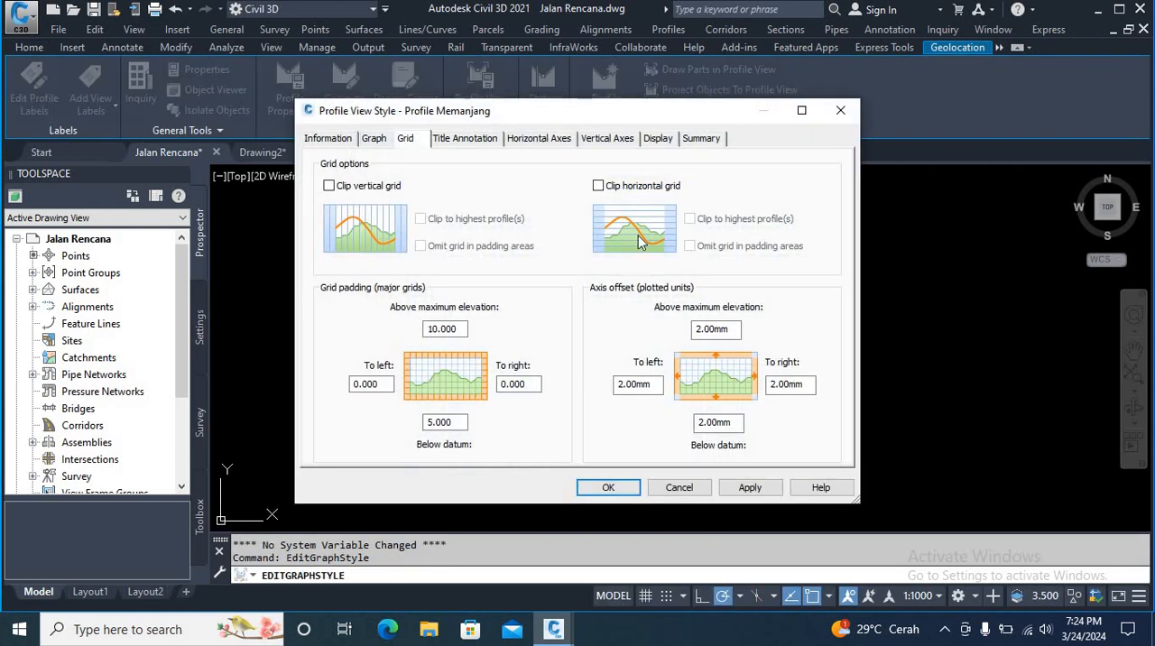
pyautogui.click(658, 139)
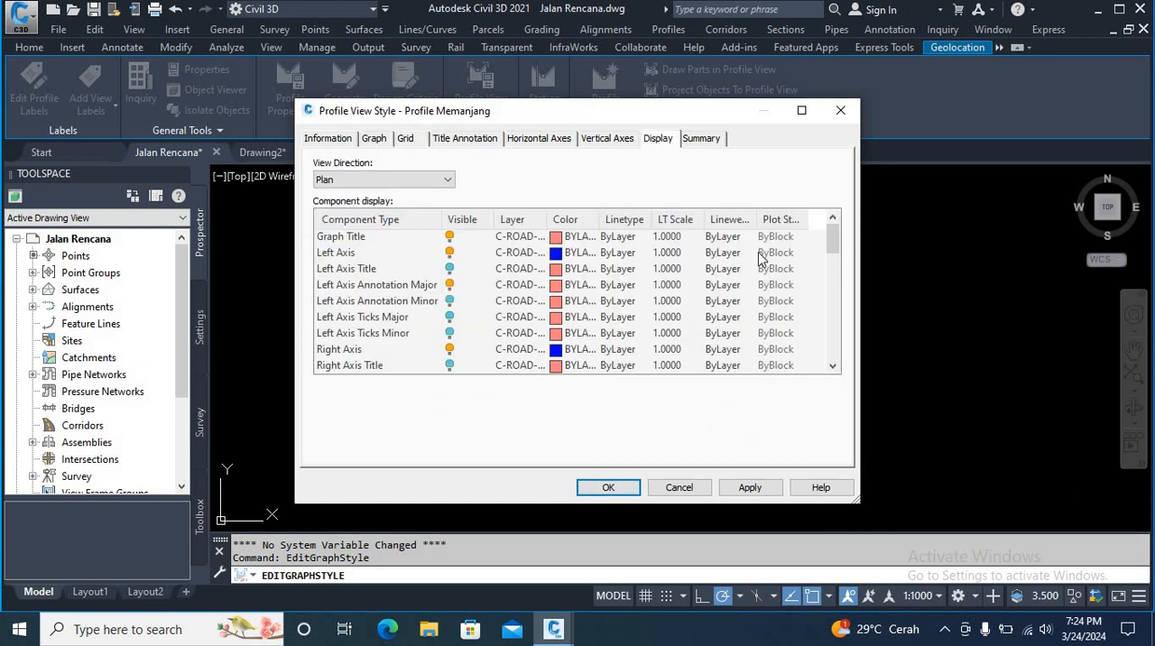
pyautogui.moveTo(834, 239); pyautogui.dragTo(833, 322)
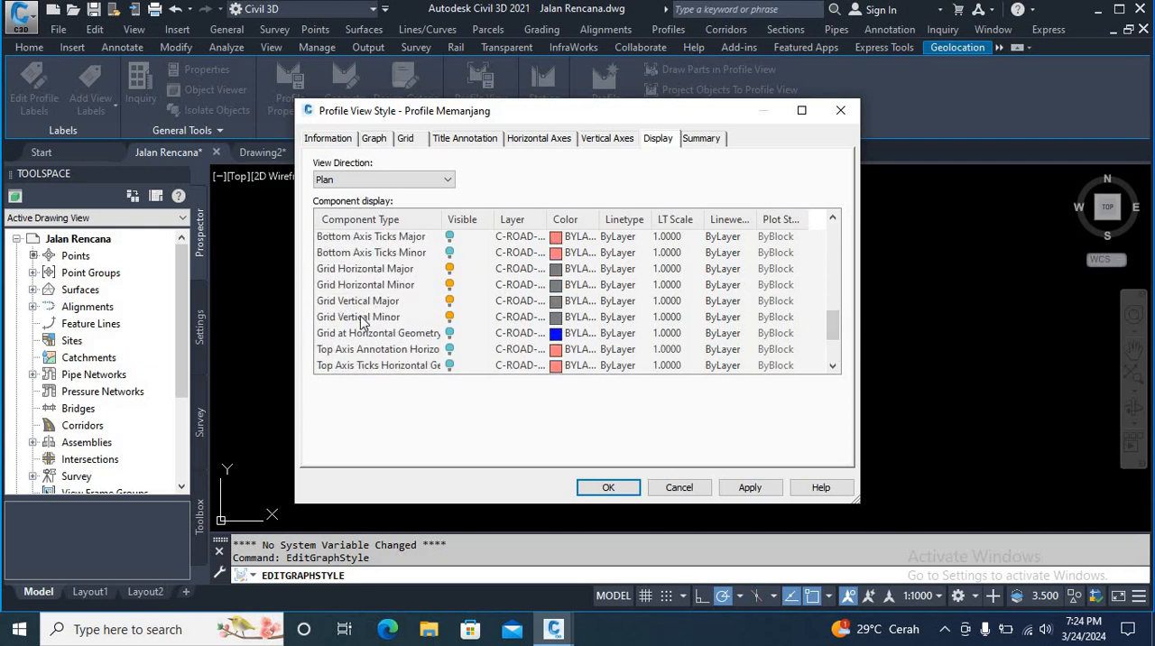
pyautogui.click(371, 271)
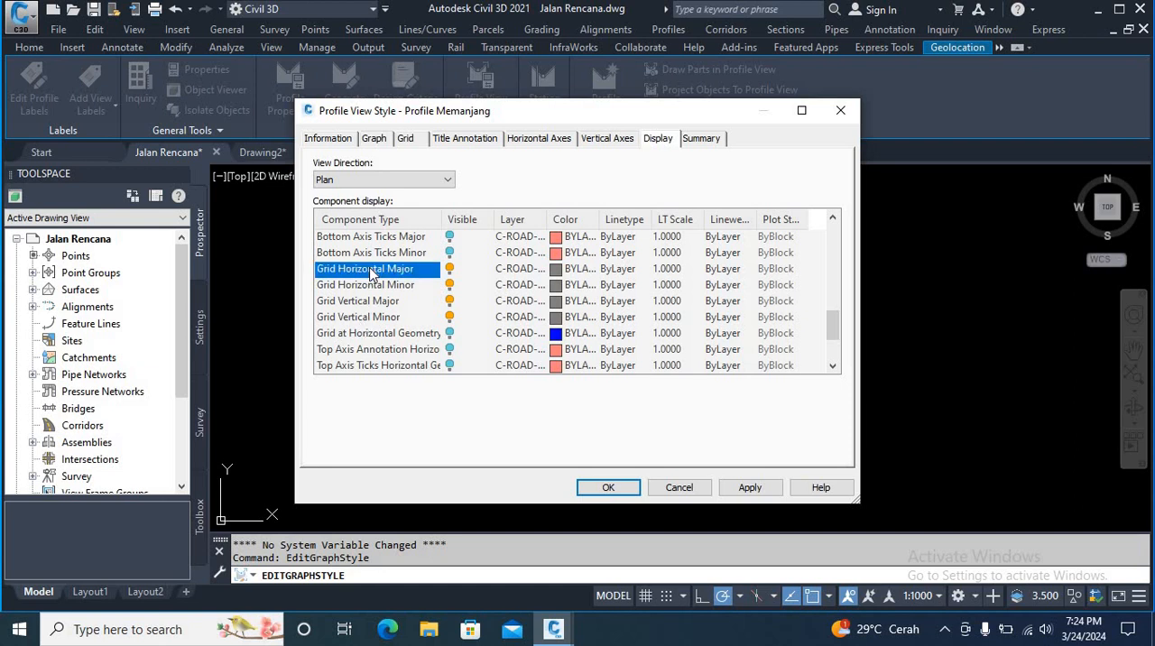
pyautogui.keyDown('shift'); pyautogui.click(374, 317); pyautogui.keyUp('shift')
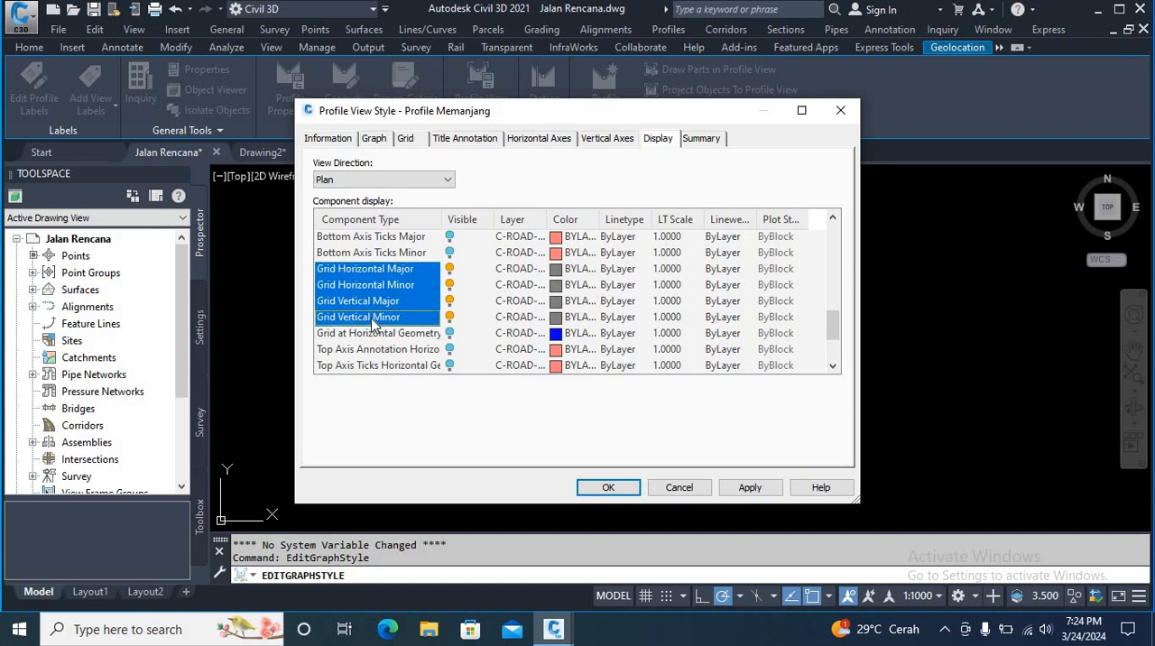
pyautogui.click(556, 273)
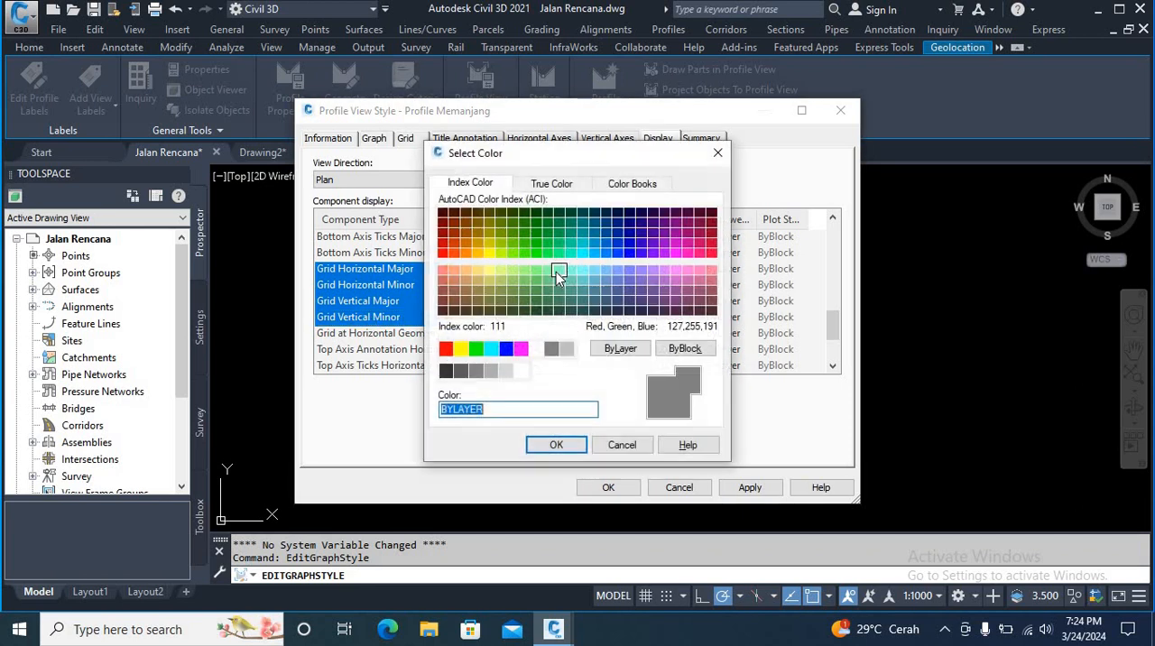
pyautogui.click(451, 373)
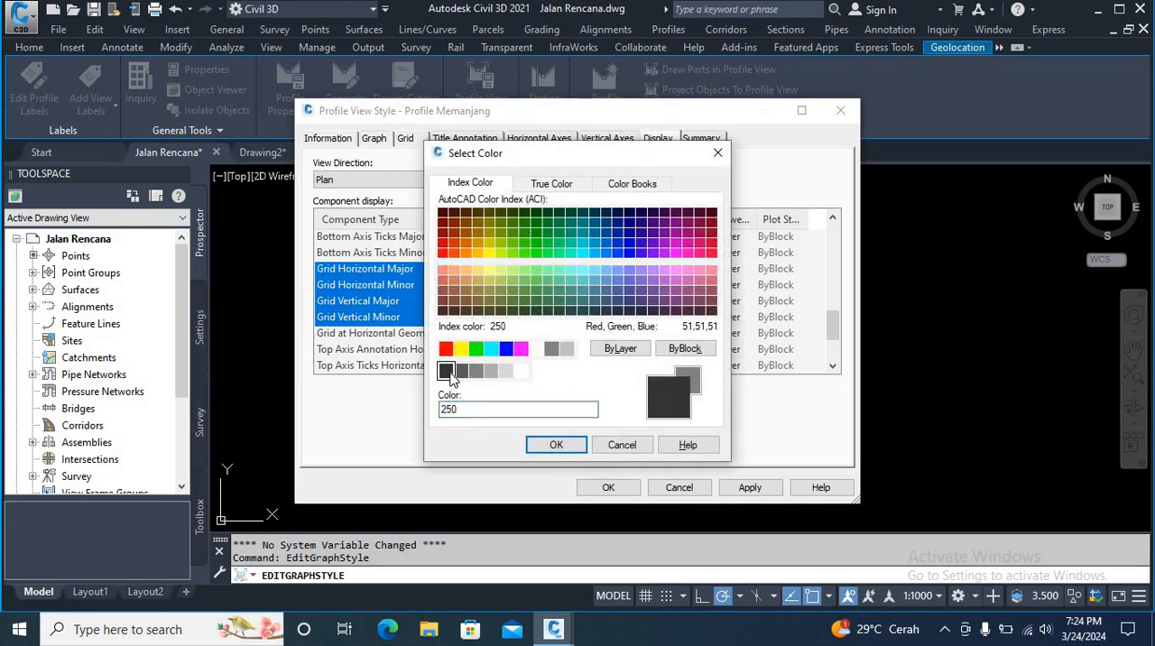
pyautogui.click(557, 445)
pyautogui.click(621, 492)
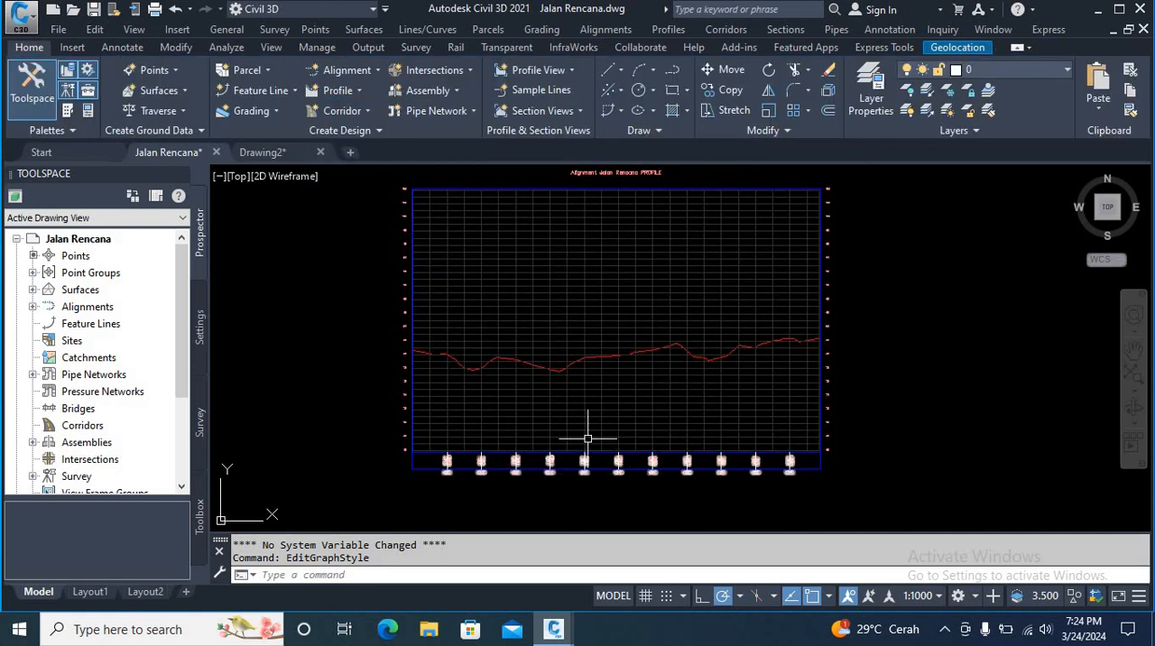
# Step: In the profile view style, set the graph view title's Y offset to 10 mm
pyautogui.scroll(2, 508, 420)
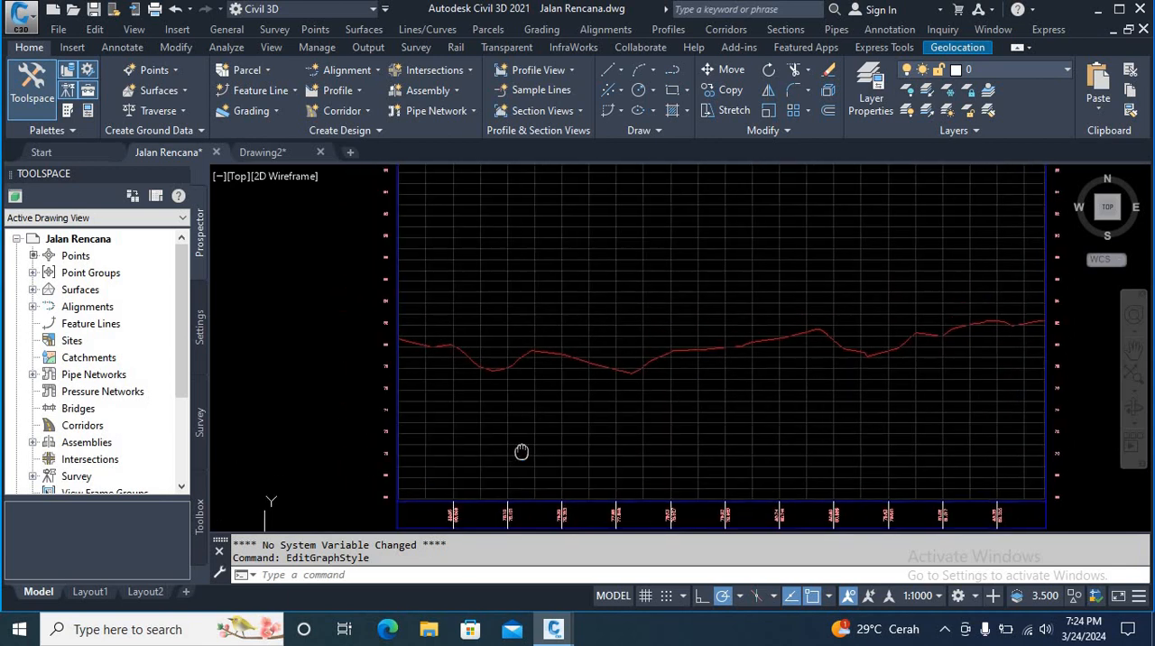
pyautogui.scroll(-2, 511, 439)
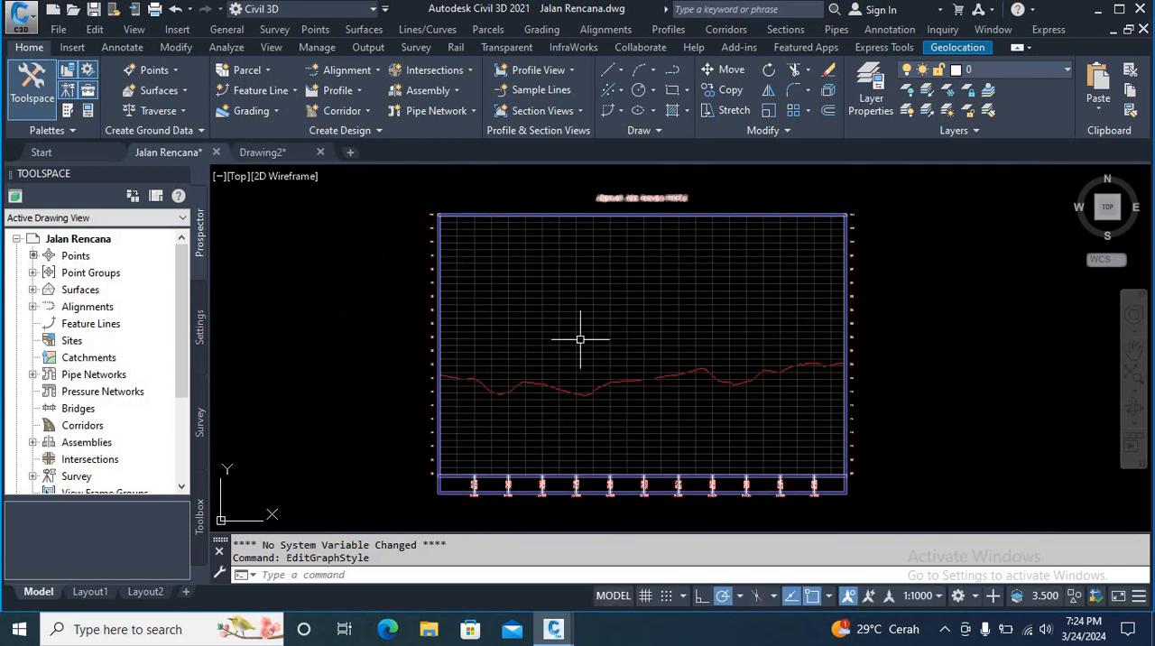
pyautogui.scroll(1, 578, 336)
pyautogui.scroll(3, 622, 205)
pyautogui.moveTo(621, 208); pyautogui.dragTo(593, 235, button='middle')
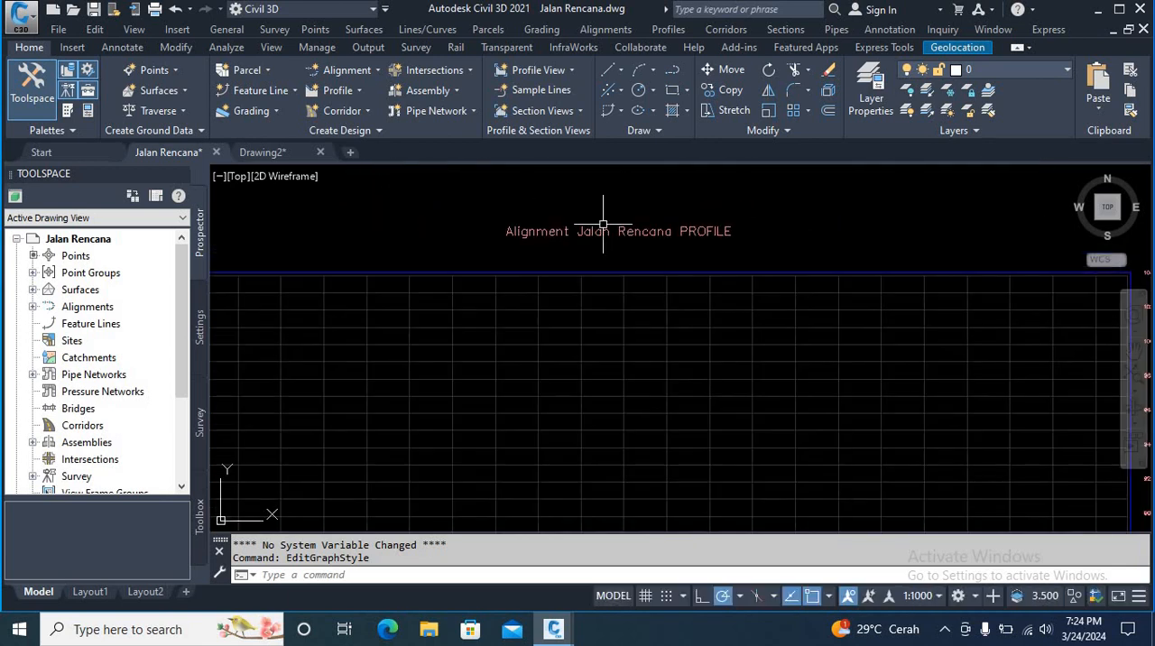
pyautogui.click(605, 343)
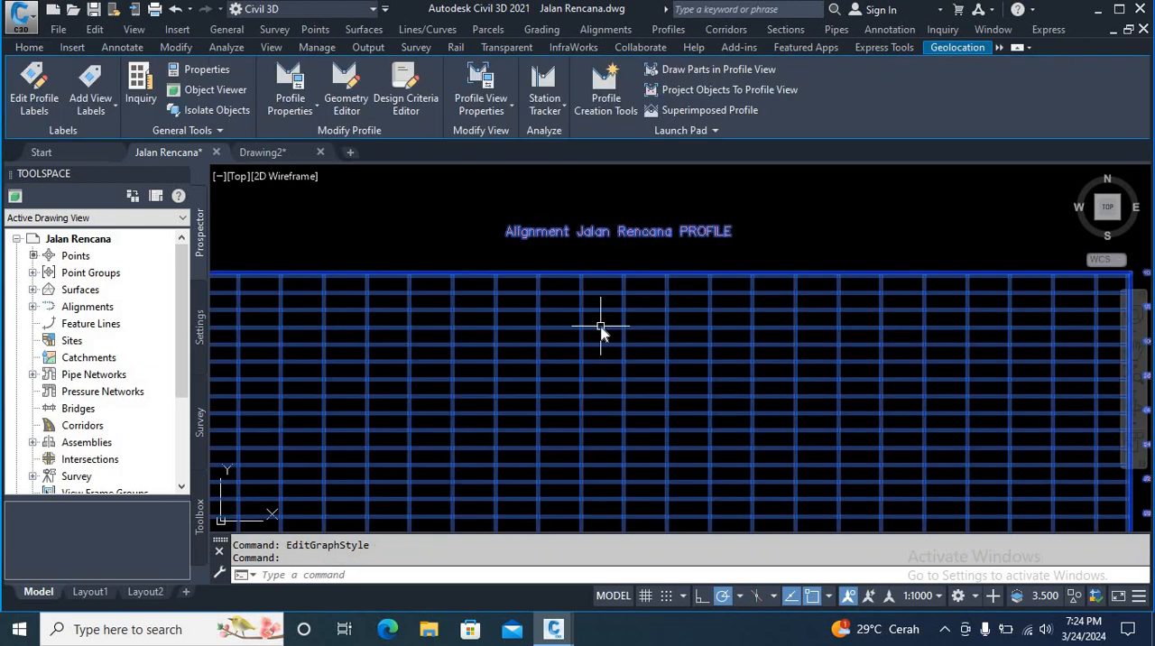
pyautogui.rightClick(605, 343)
pyautogui.click(668, 516)
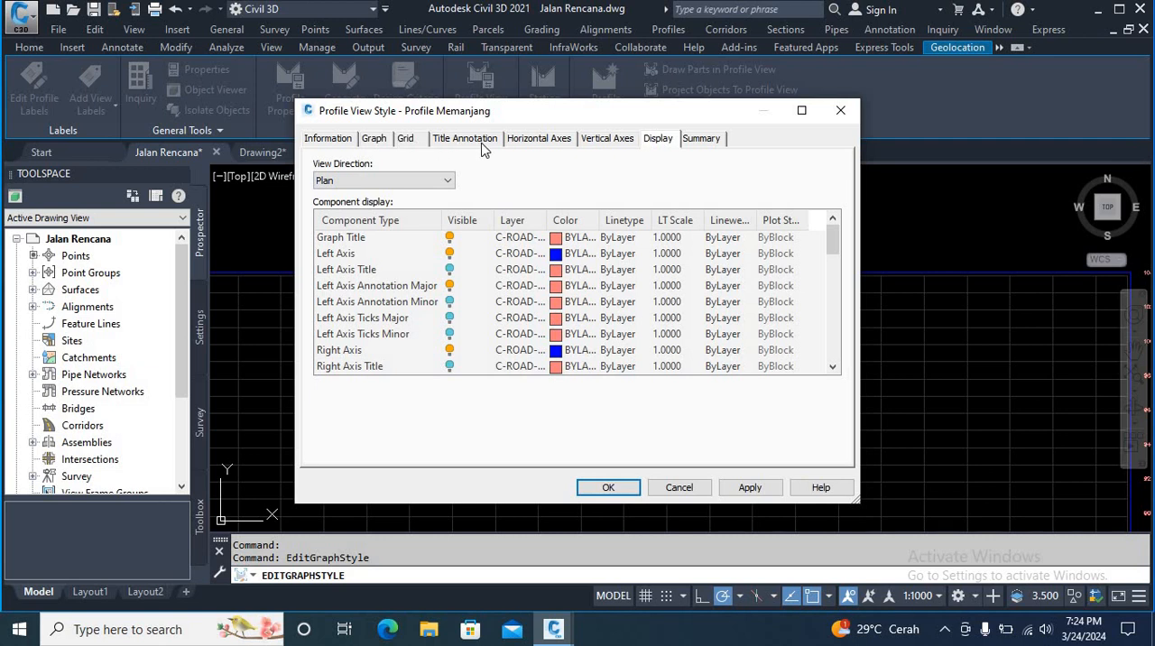
pyautogui.click(482, 143)
pyautogui.doubleClick(495, 392)
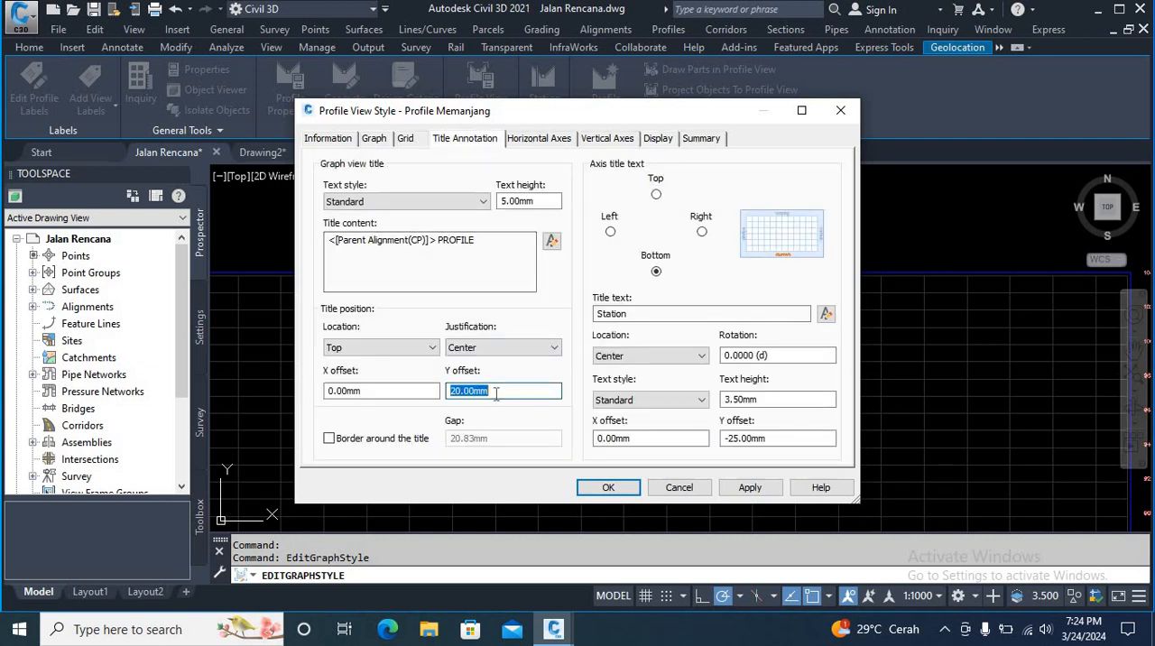
pyautogui.write('10')
# Step: Enable the border around the graph view title and accept the title changes
pyautogui.click(329, 438)
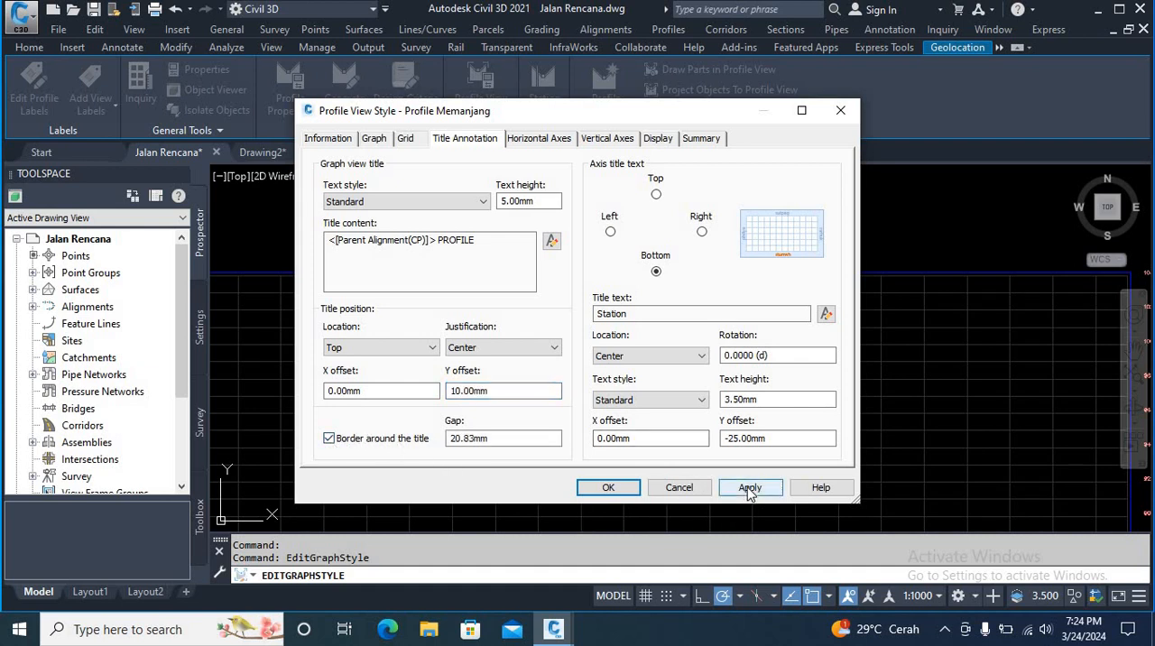
pyautogui.click(600, 486)
pyautogui.scroll(-4, 581, 378)
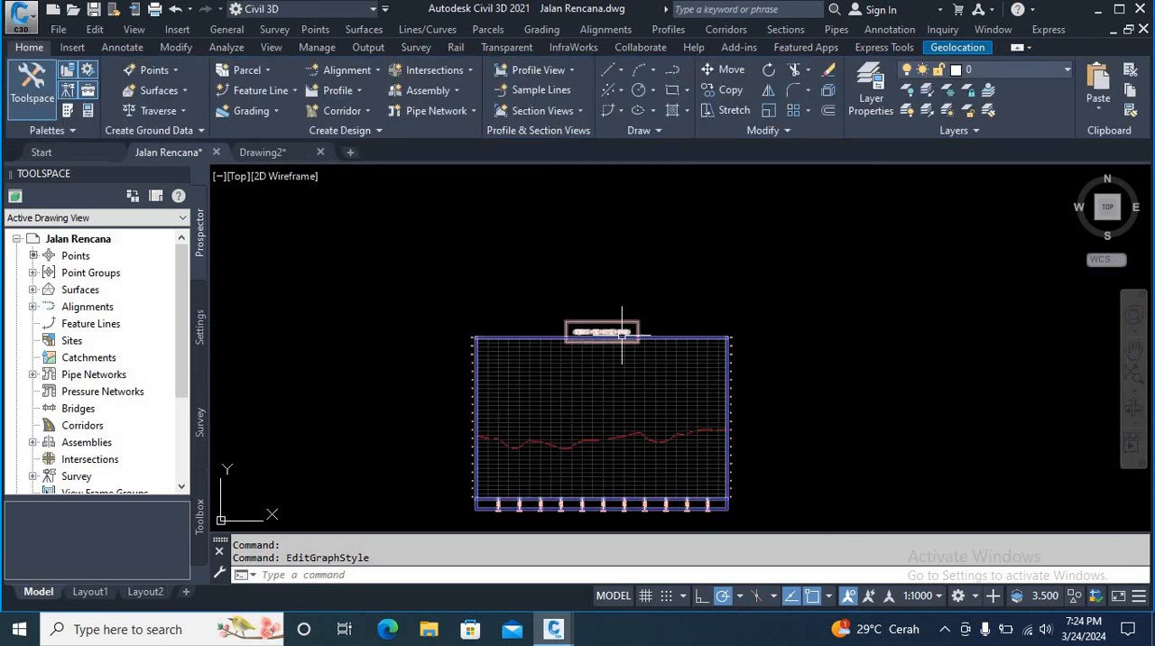
pyautogui.scroll(6, 582, 361)
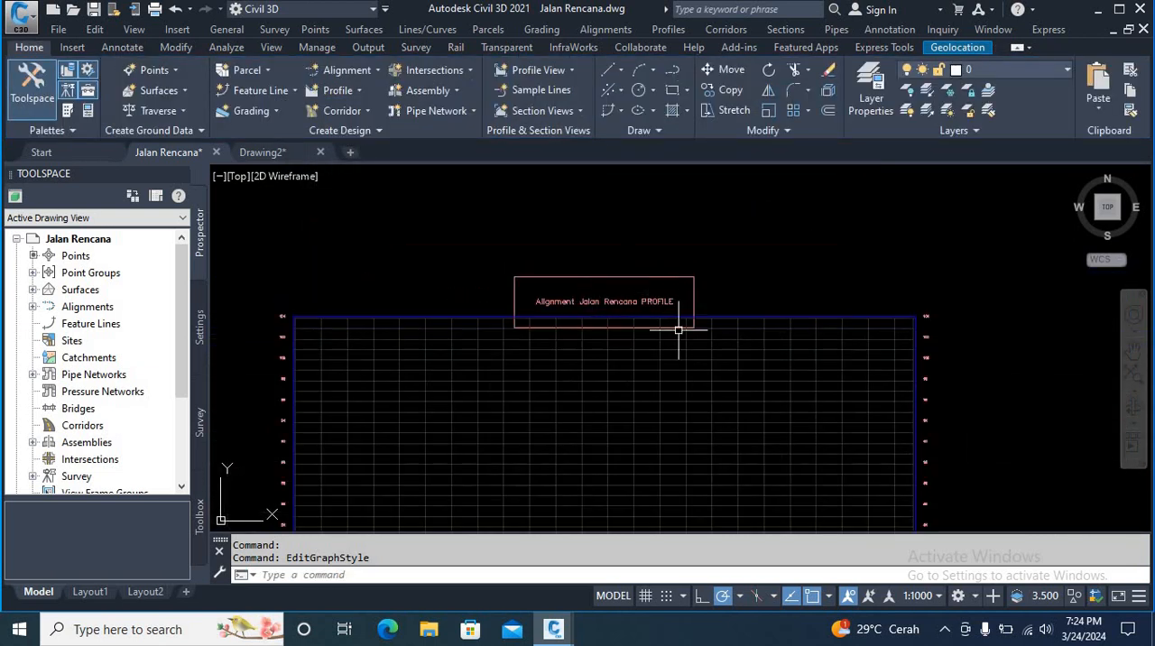
# Step: Reopen the profile view style, disable the border around the title, then apply and accept the change
pyautogui.click(605, 367)
pyautogui.rightClick(606, 368)
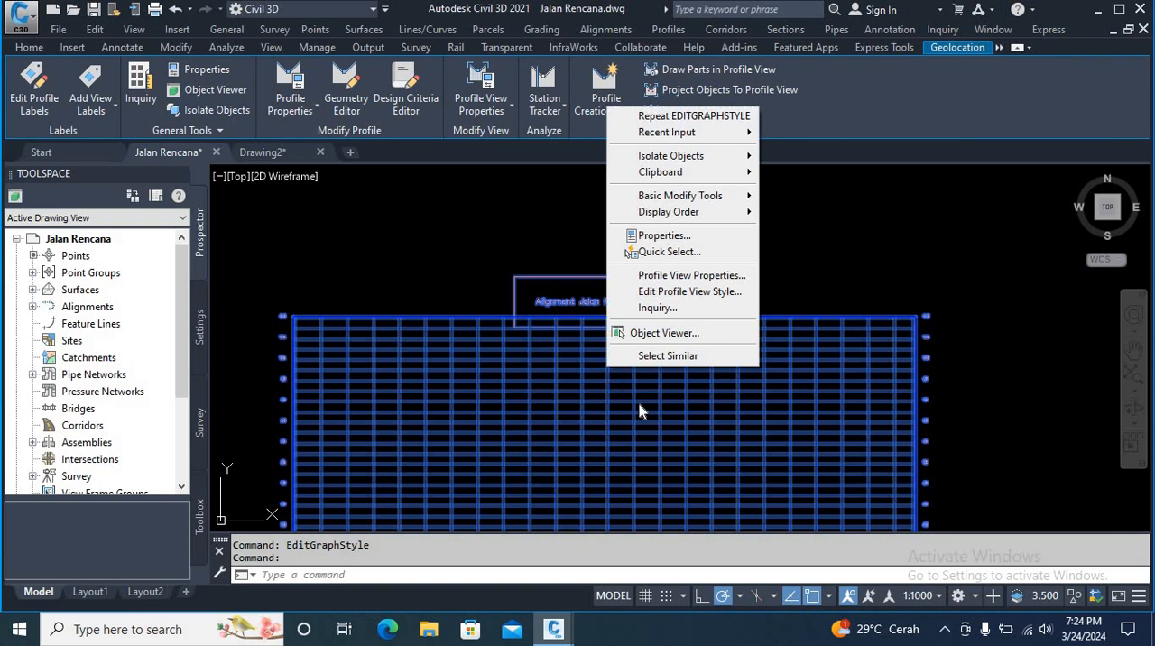
pyautogui.click(671, 291)
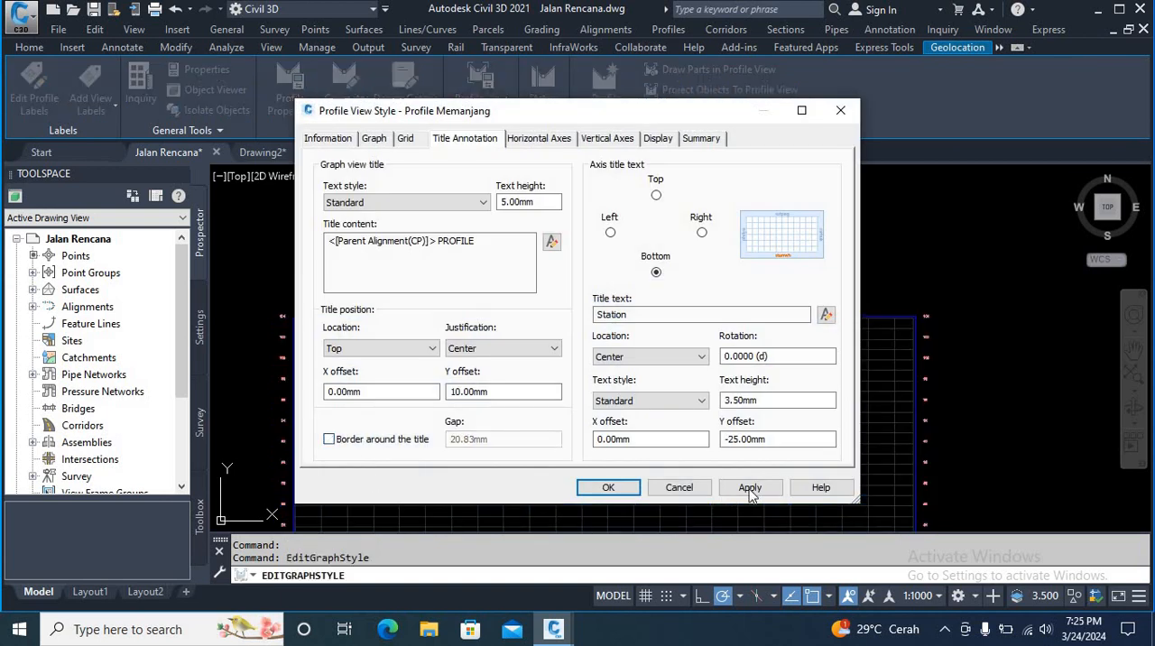
pyautogui.click(749, 490)
pyautogui.click(617, 490)
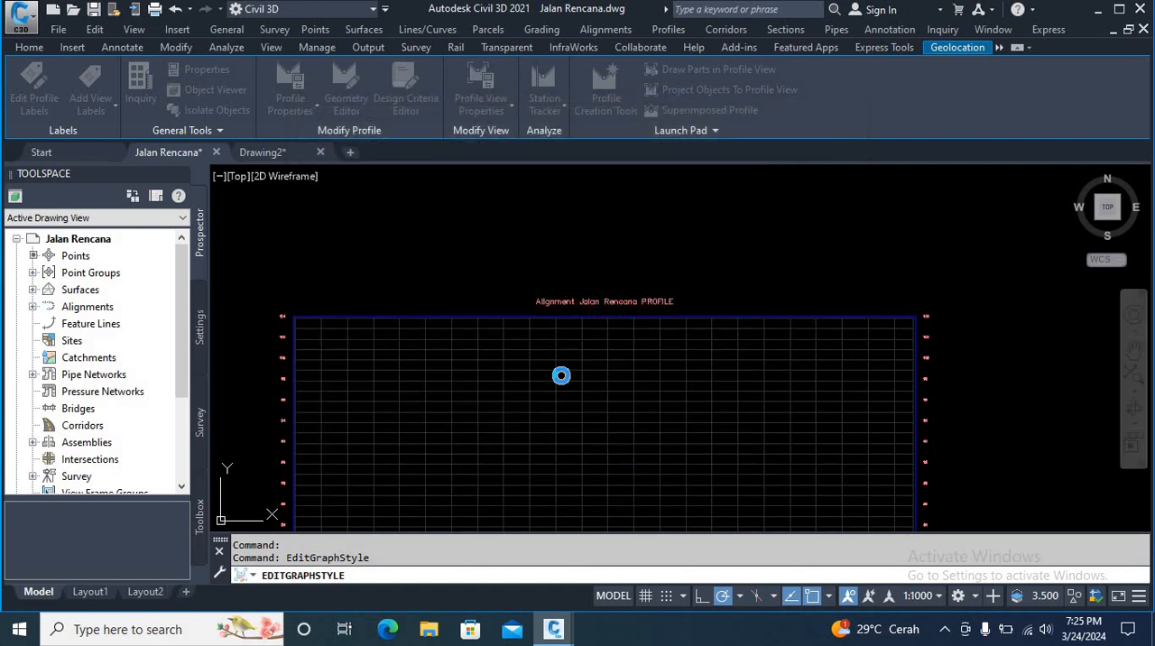
# Step: In the profile view style, append ".00" to the major and minor tick label text of the left vertical axis
pyautogui.scroll(-3, 561, 352)
pyautogui.scroll(5, 537, 406)
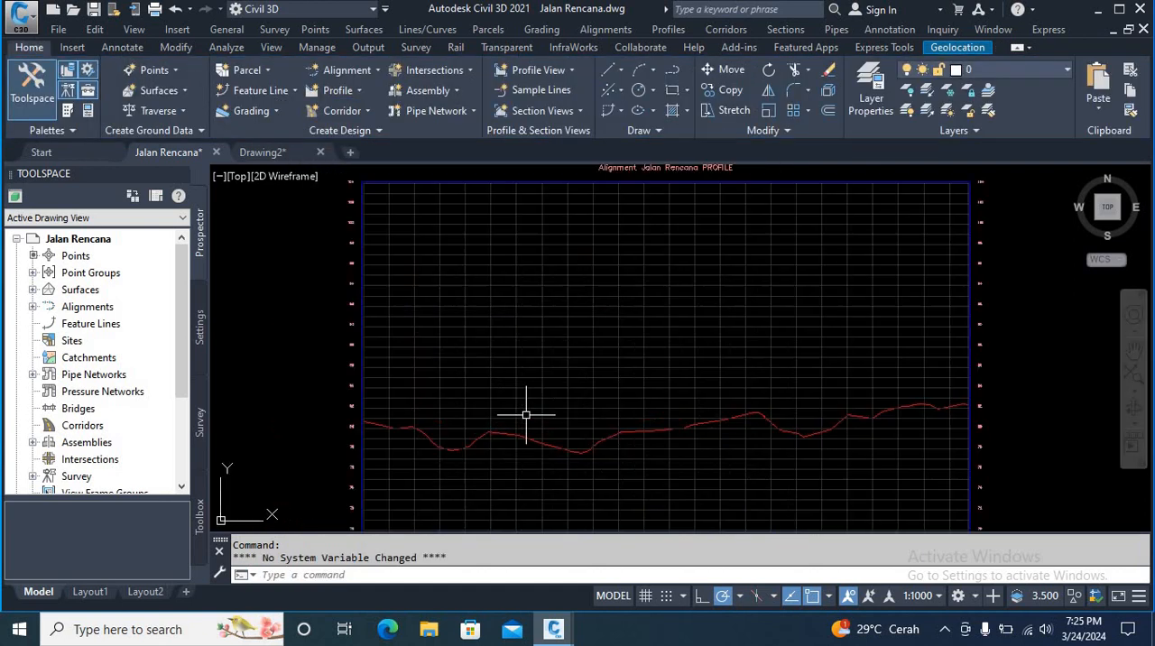
pyautogui.scroll(2, 526, 415)
pyautogui.scroll(-3, 560, 388)
pyautogui.scroll(3, 488, 387)
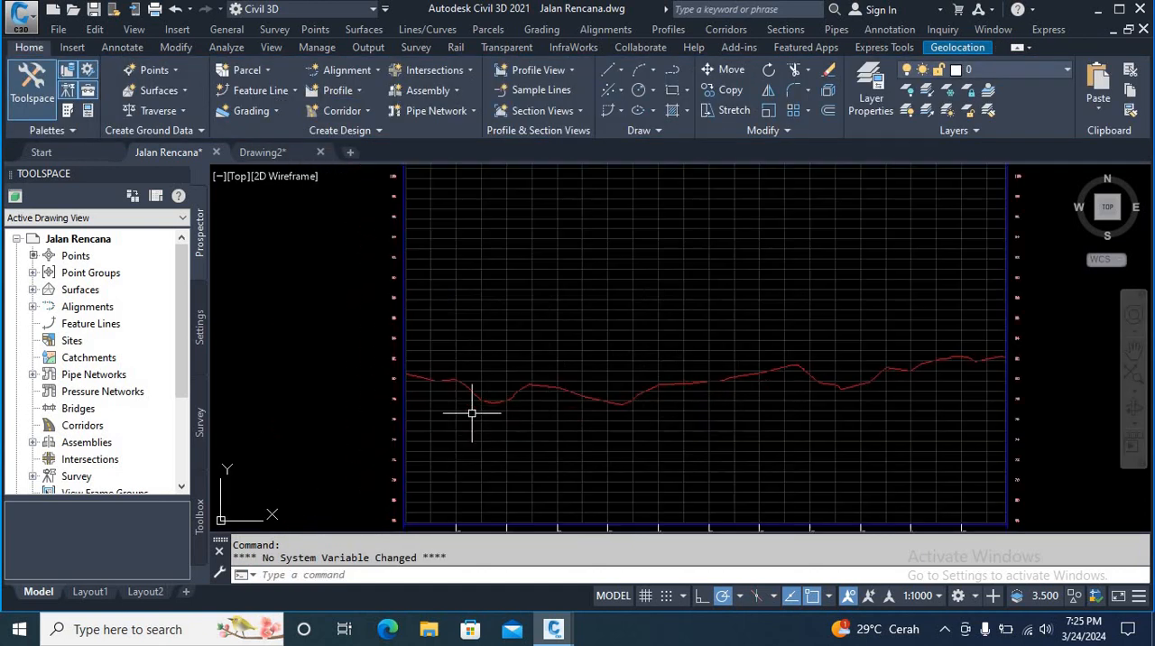
pyautogui.scroll(4, 528, 412)
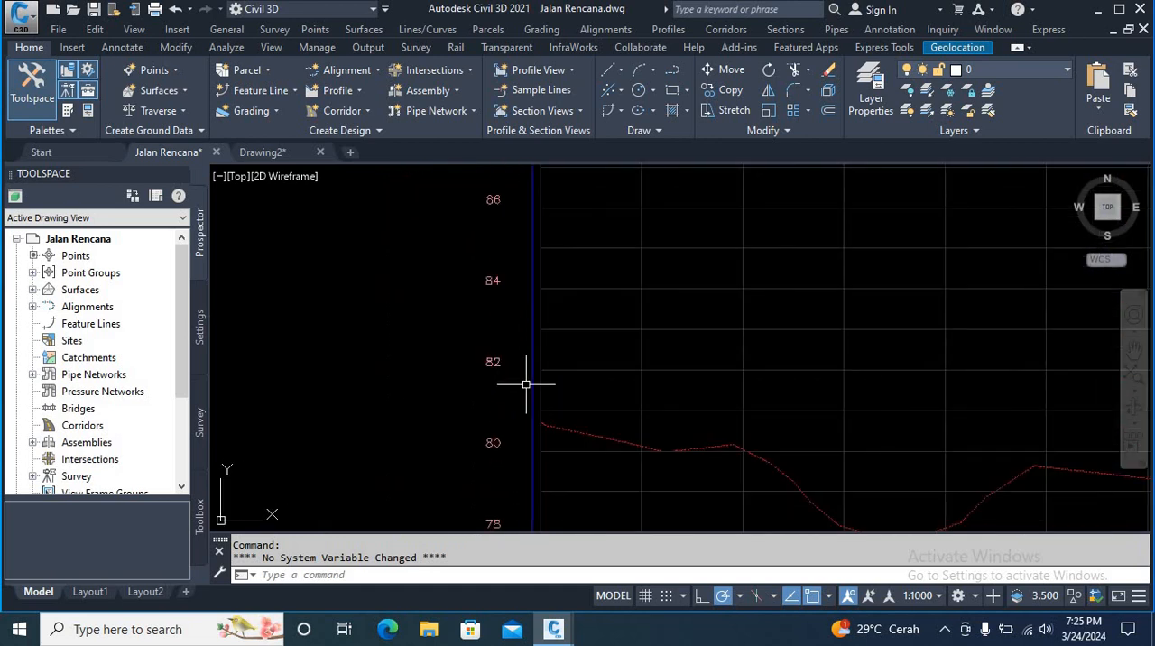
pyautogui.moveTo(472, 365)
pyautogui.click(533, 355)
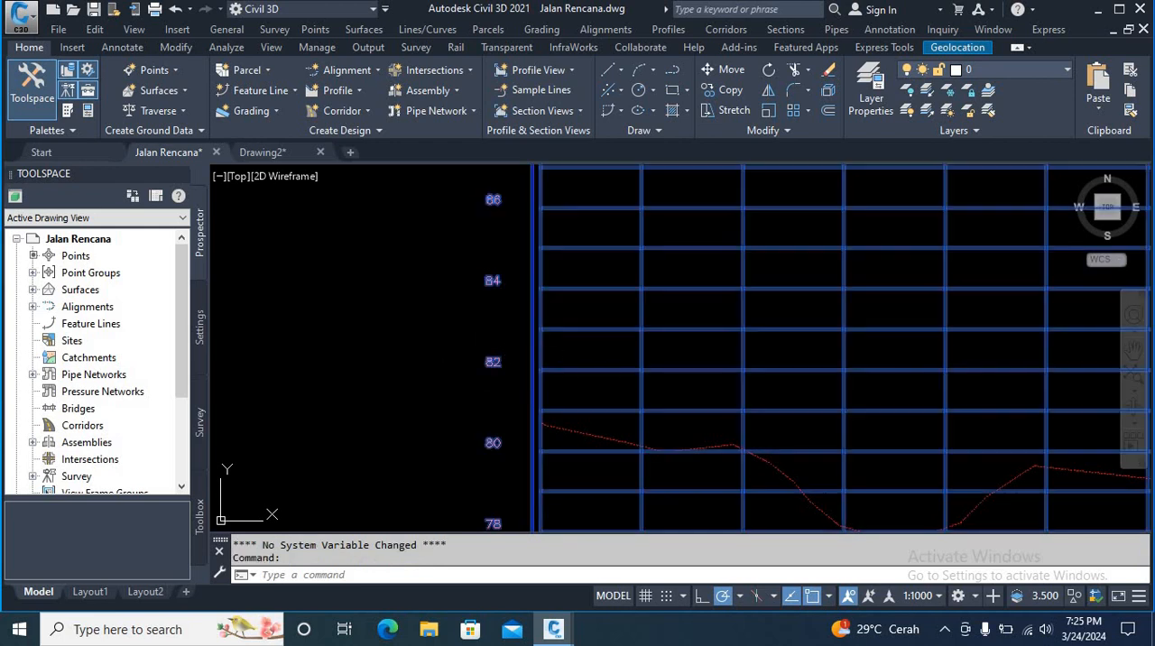
pyautogui.rightClick(510, 321)
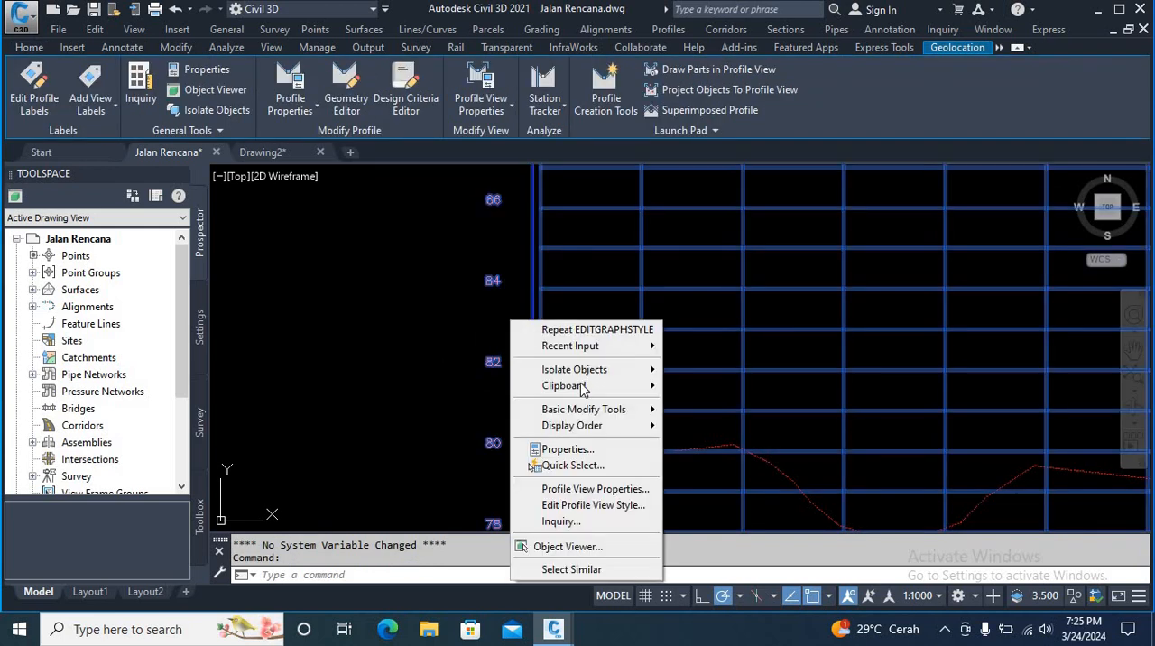
pyautogui.click(580, 507)
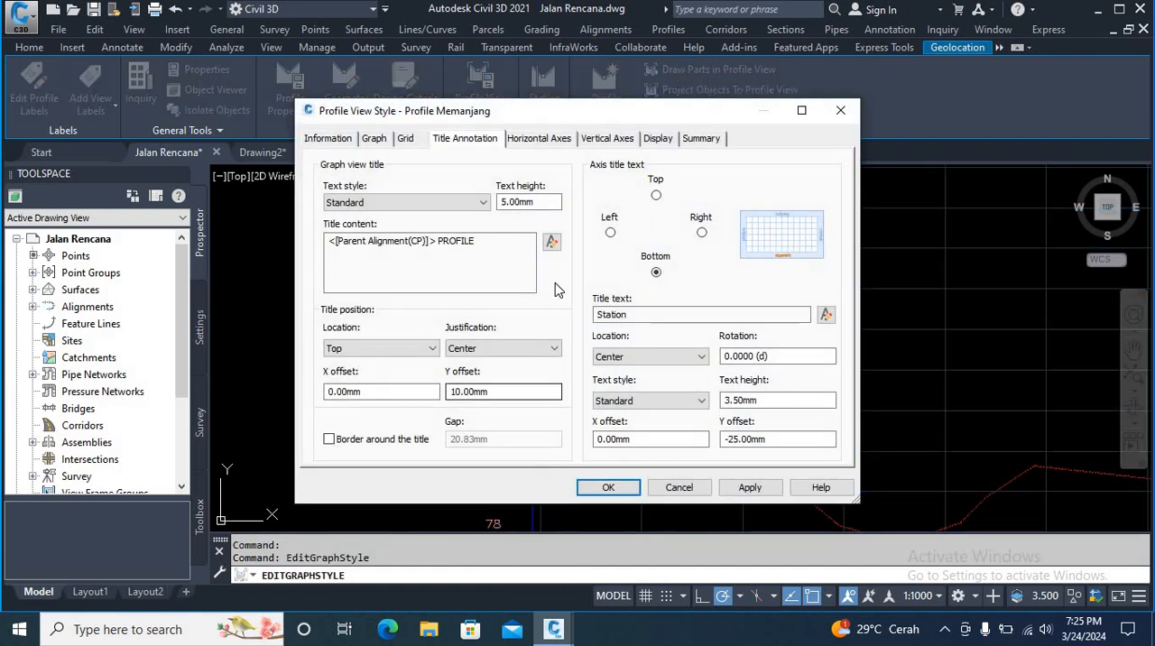
pyautogui.click(606, 138)
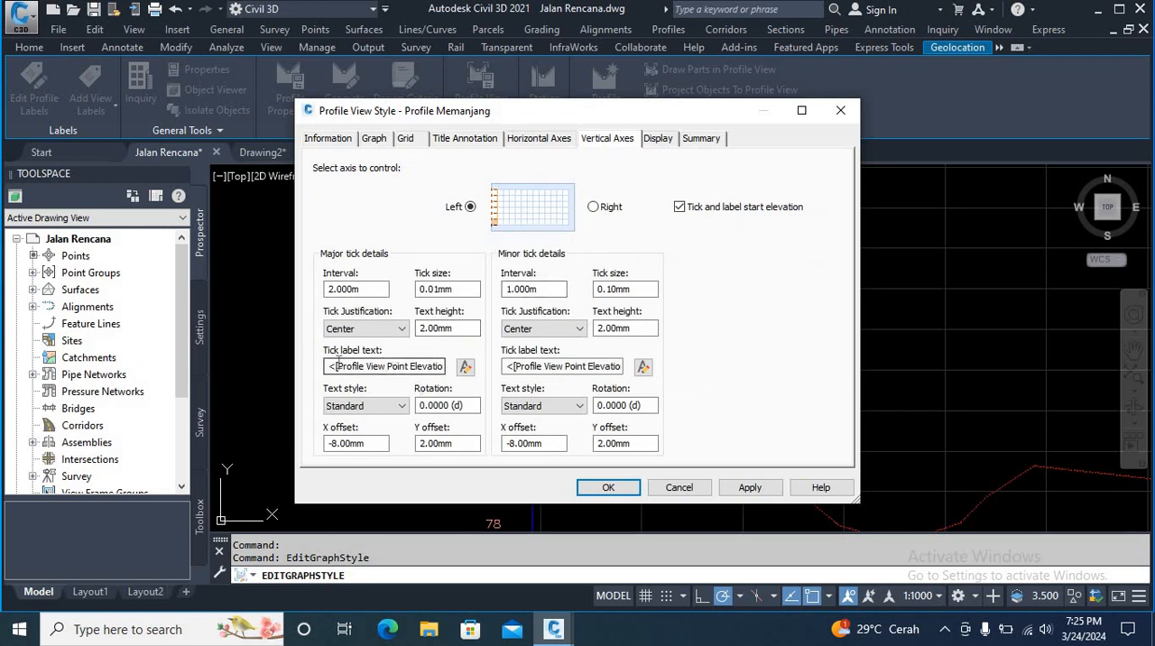
pyautogui.click(465, 368)
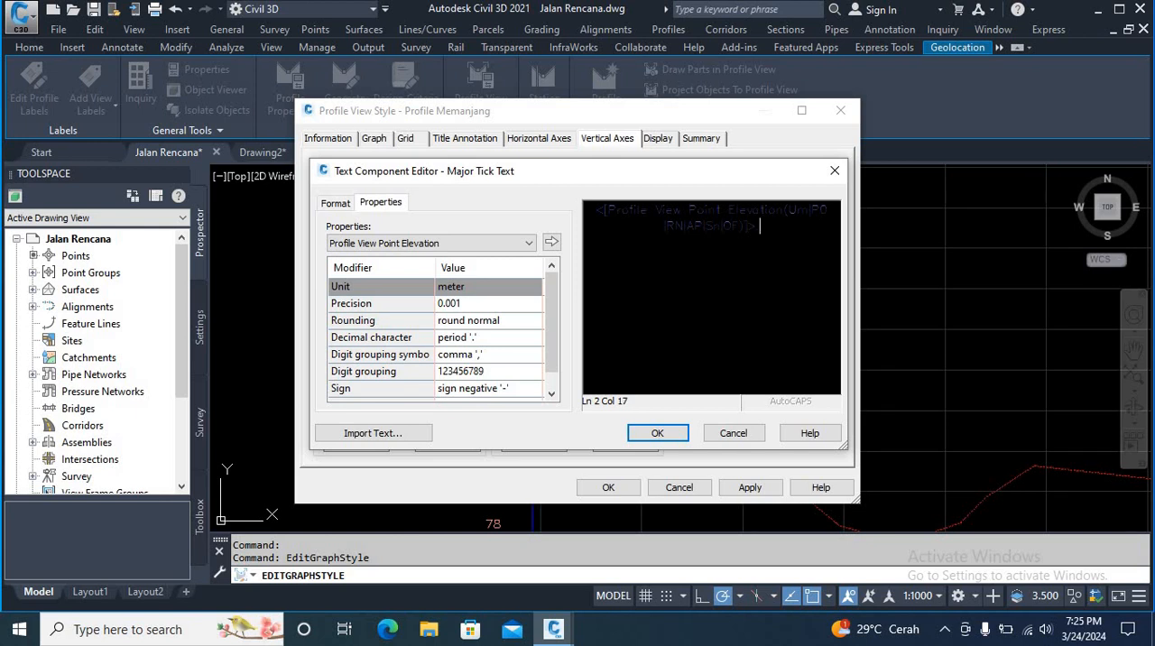
pyautogui.click(658, 434)
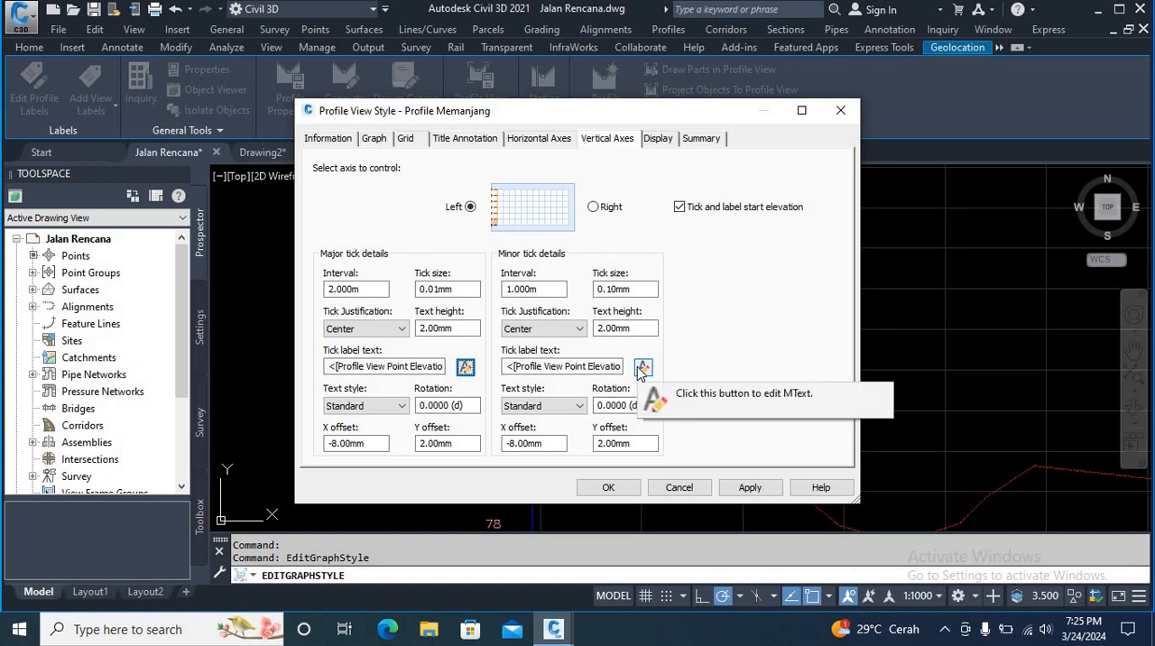
pyautogui.click(642, 368)
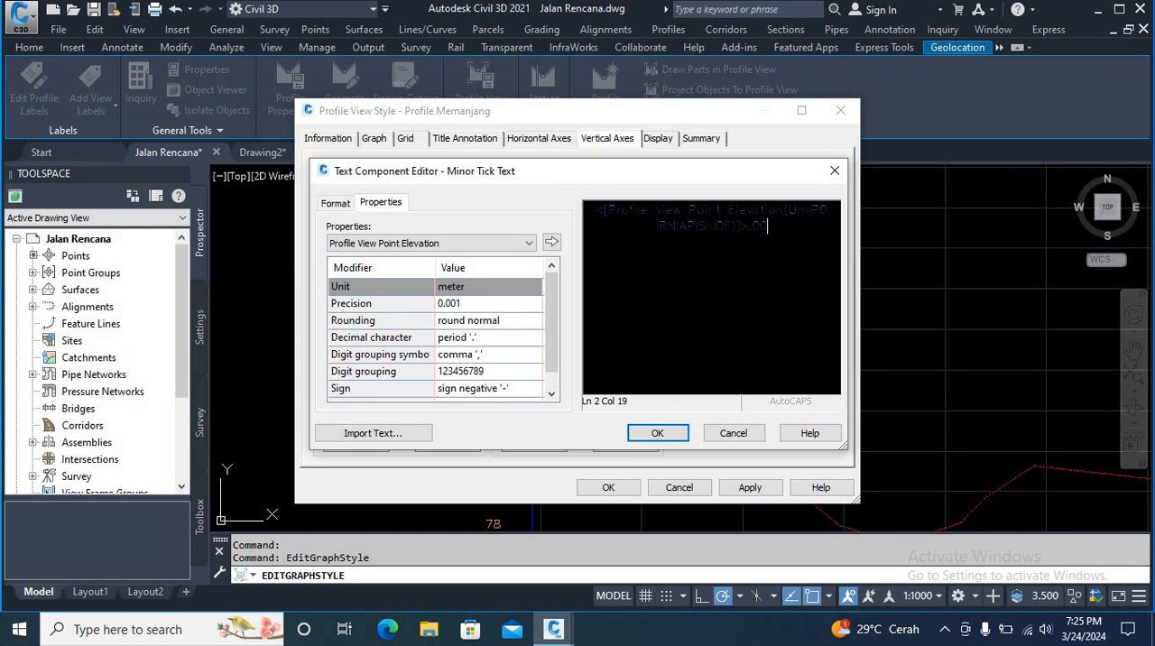
pyautogui.click(679, 435)
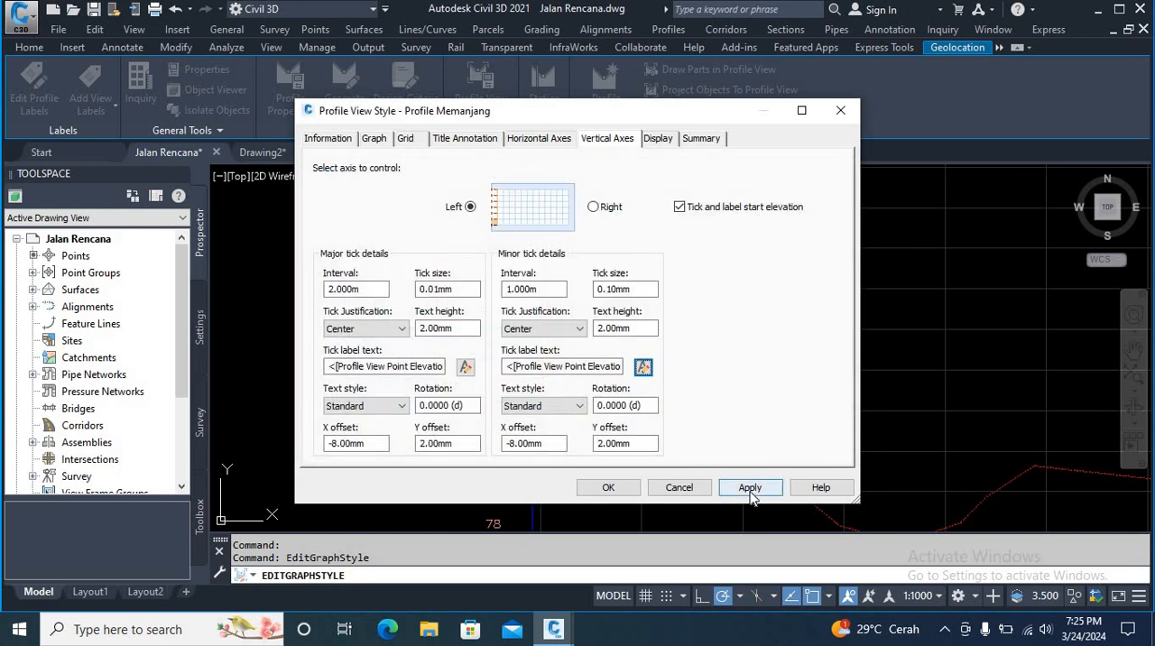
# Step: Append ".00" to the right vertical axis's major and minor tick label text, then apply and accept the style
pyautogui.click(594, 209)
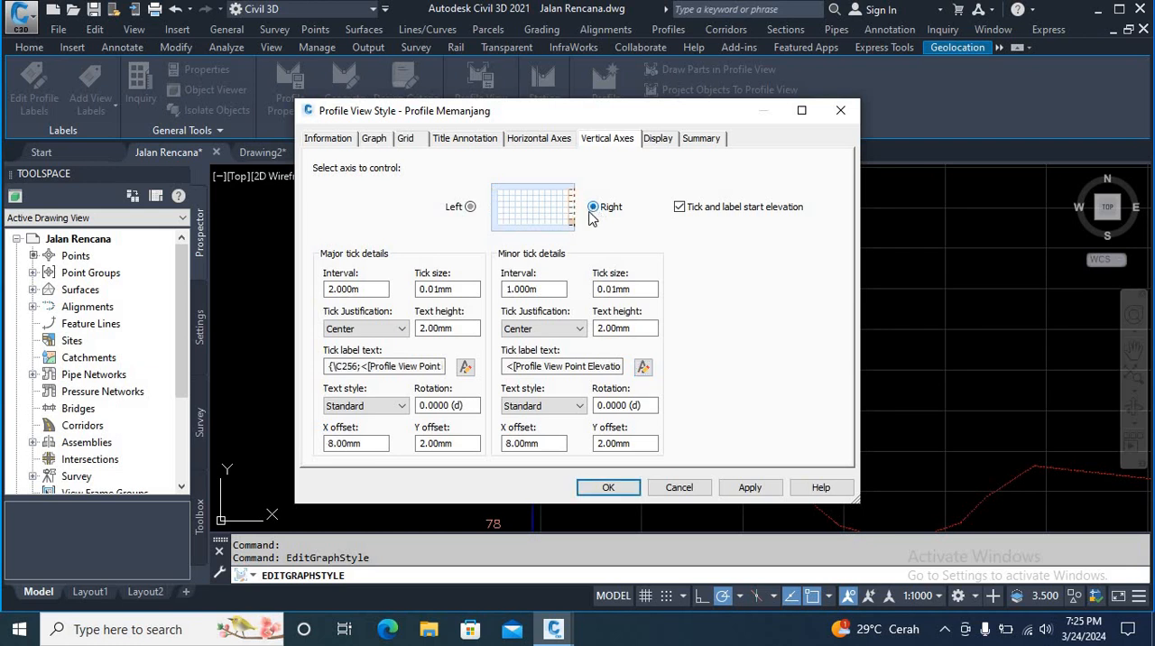
pyautogui.click(465, 366)
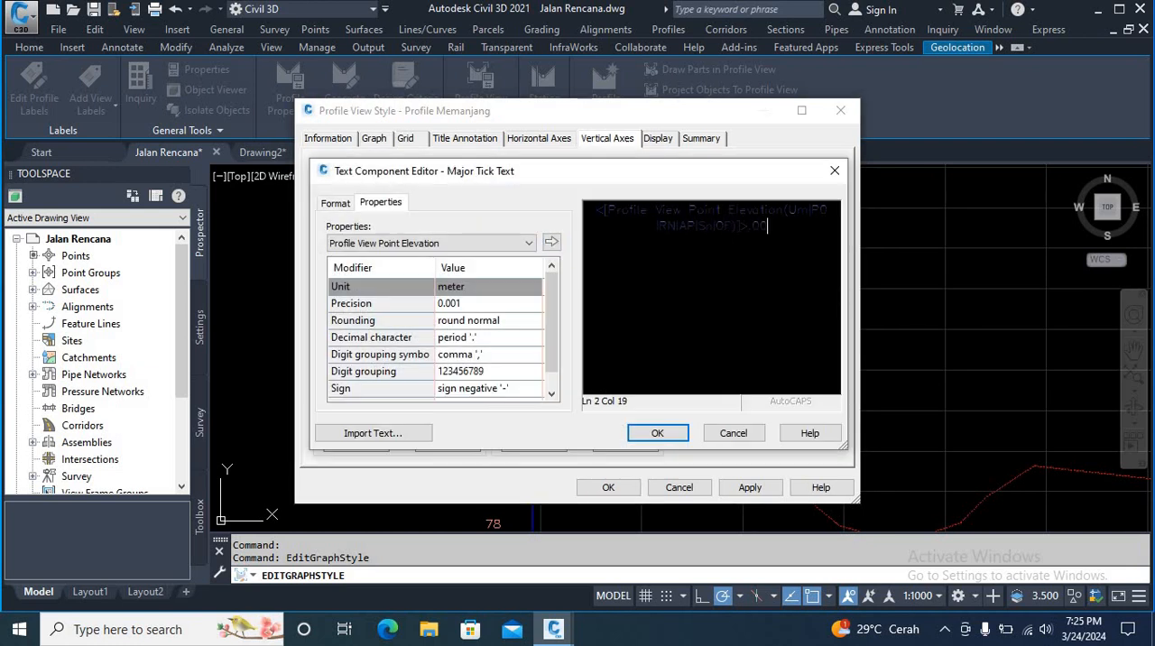
pyautogui.click(674, 439)
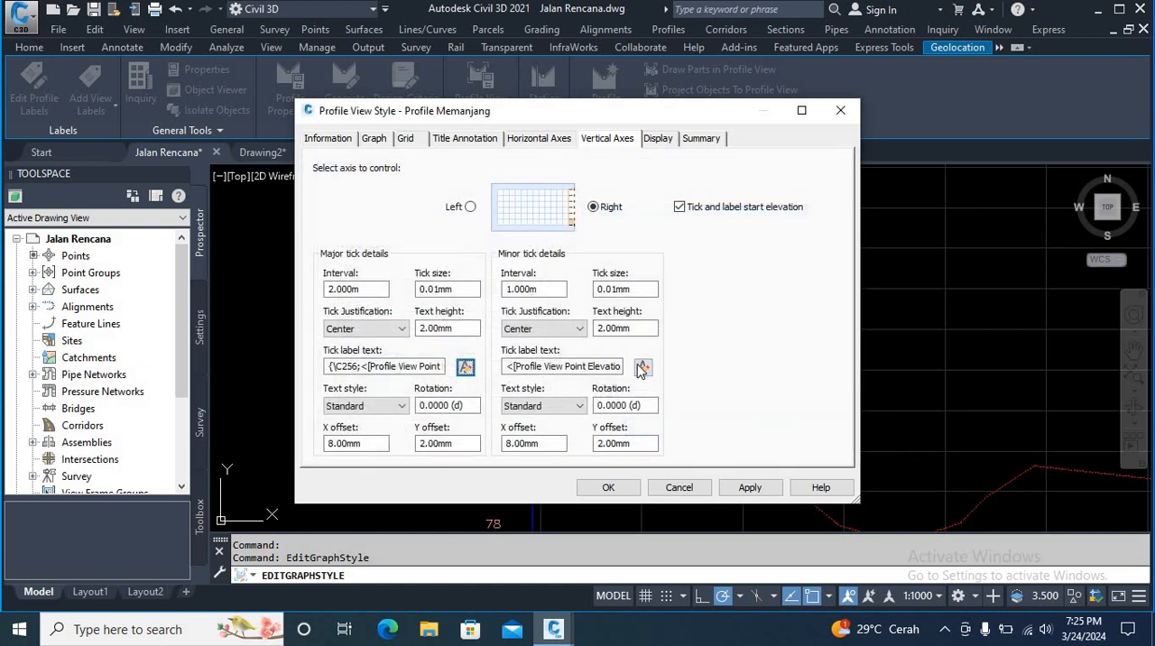
pyautogui.click(642, 367)
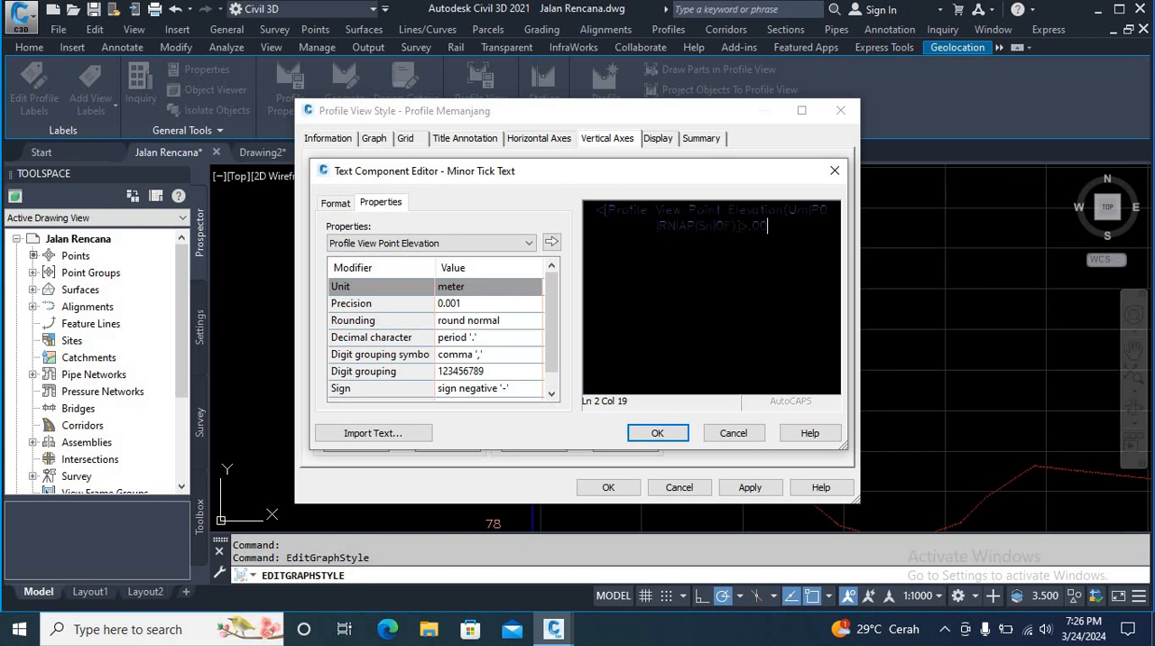
pyautogui.click(657, 433)
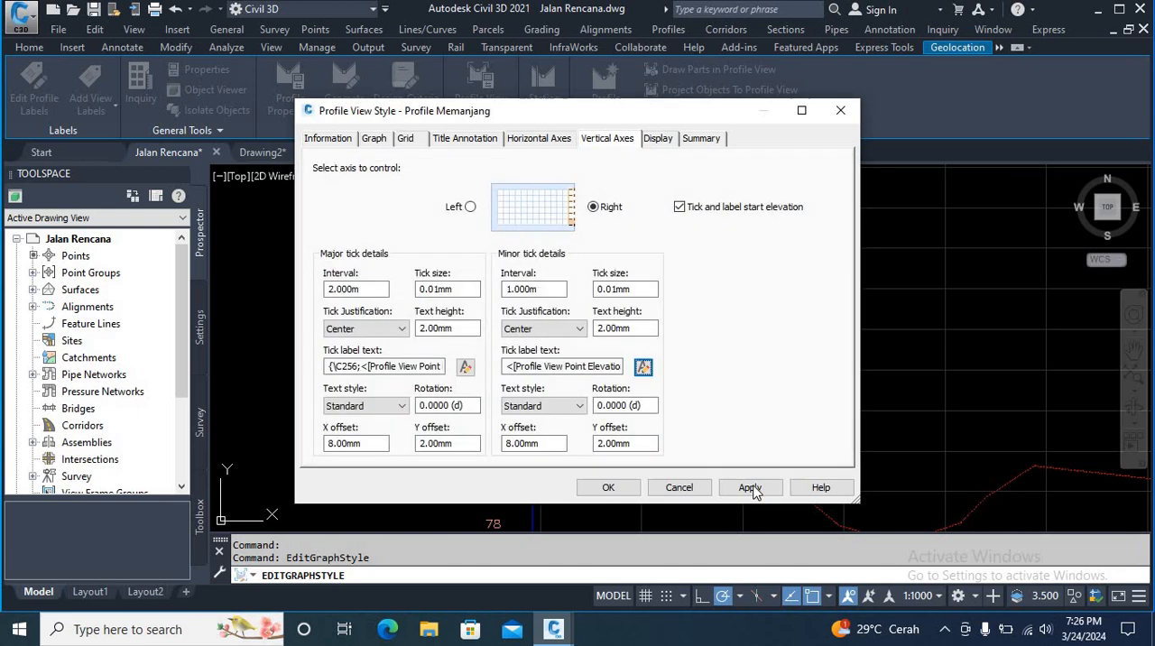
pyautogui.click(609, 487)
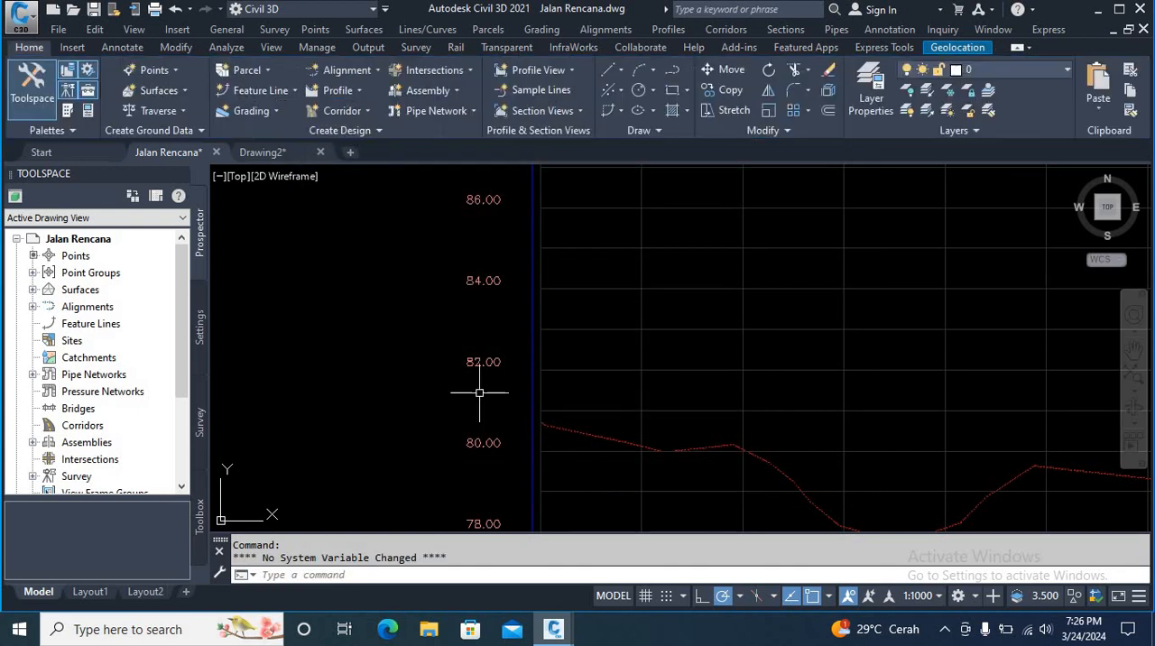
# Step: Examine the elevation labels on both vertical axes, the station labels and the ground line of the profile view
pyautogui.scroll(-6, 424, 368)
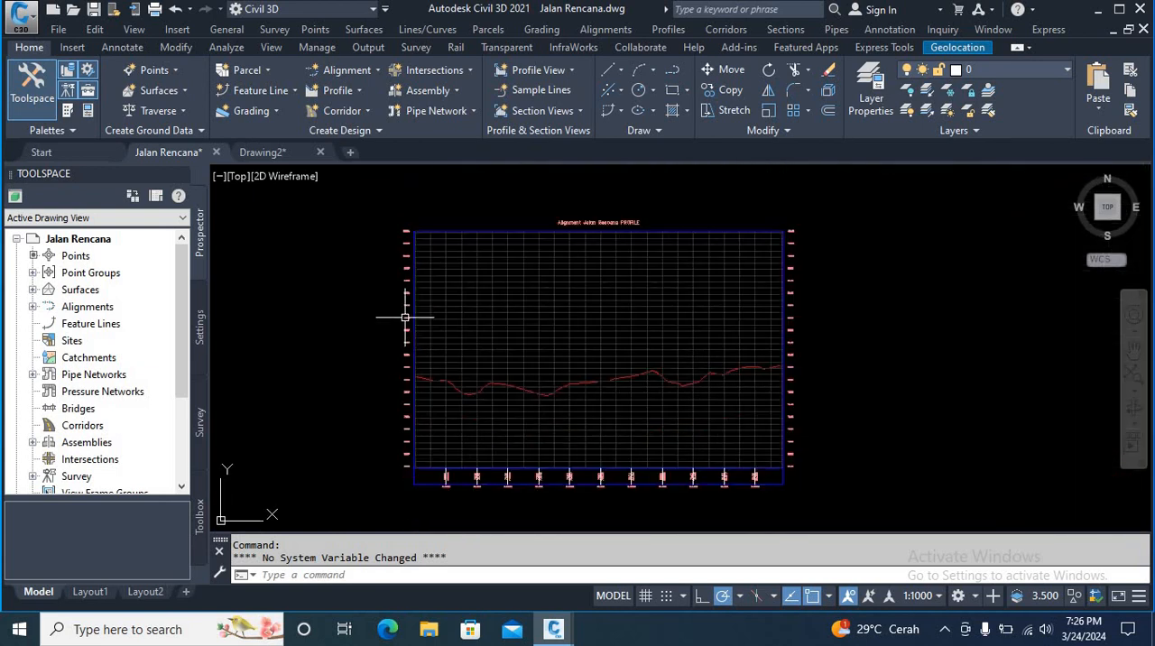
pyautogui.scroll(6, 832, 261)
pyautogui.scroll(2, 676, 253)
pyautogui.scroll(-4, 619, 269)
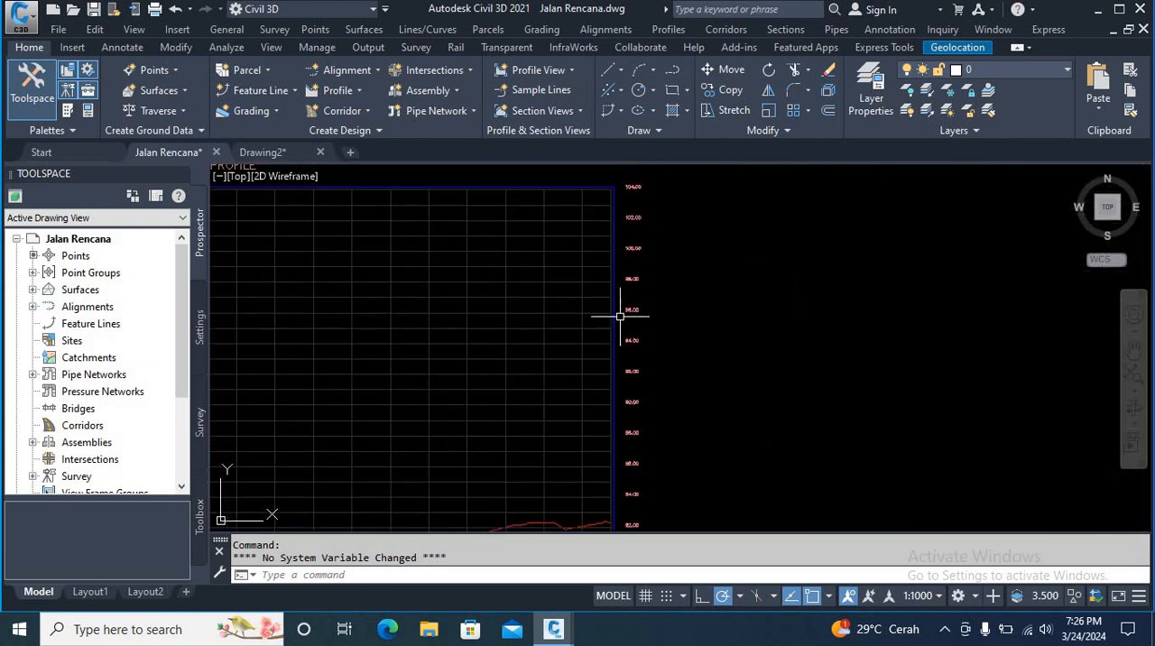
pyautogui.scroll(-2, 566, 385)
pyautogui.moveTo(566, 386); pyautogui.dragTo(621, 274, button='middle')
pyautogui.scroll(-5, 621, 273)
pyautogui.scroll(5, 490, 348)
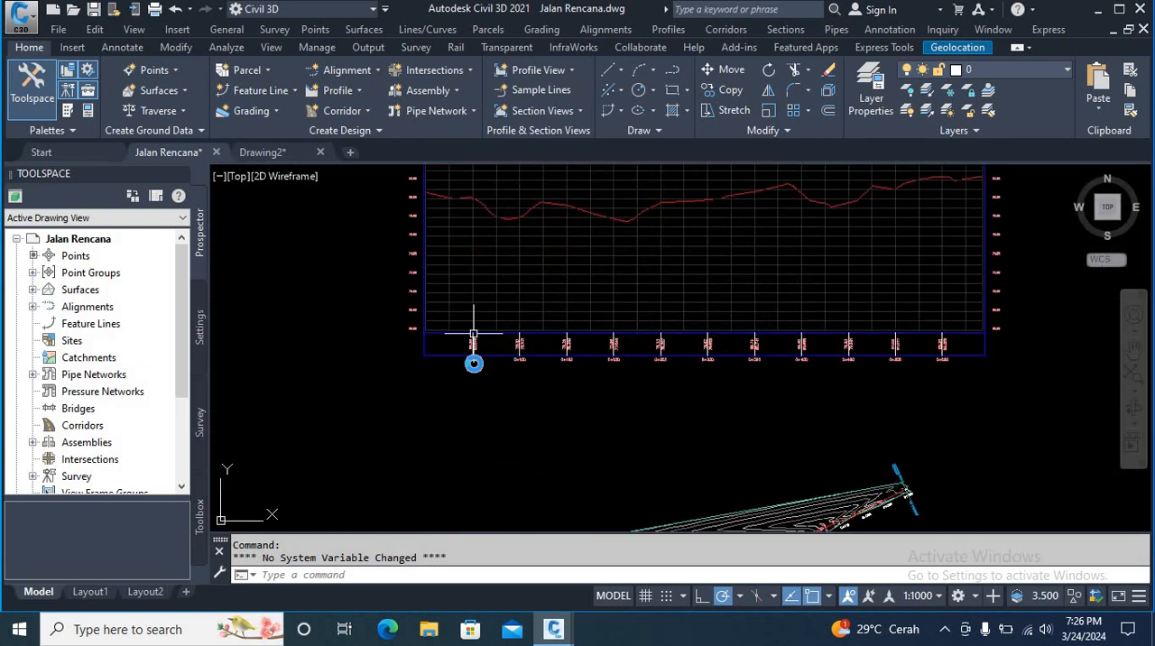
pyautogui.moveTo(472, 333); pyautogui.dragTo(470, 413, button='middle')
pyautogui.scroll(-4, 512, 357)
pyautogui.moveTo(515, 356); pyautogui.dragTo(516, 395, button='middle')
pyautogui.scroll(4, 533, 348)
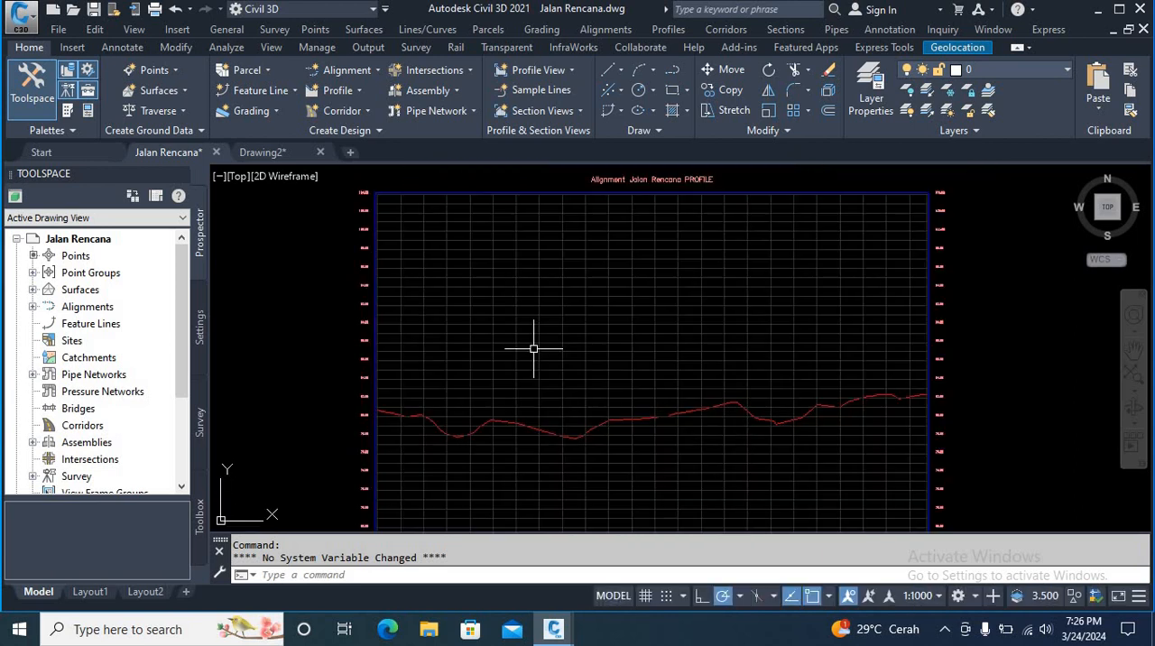
pyautogui.scroll(-4, 533, 348)
pyautogui.scroll(4, 528, 343)
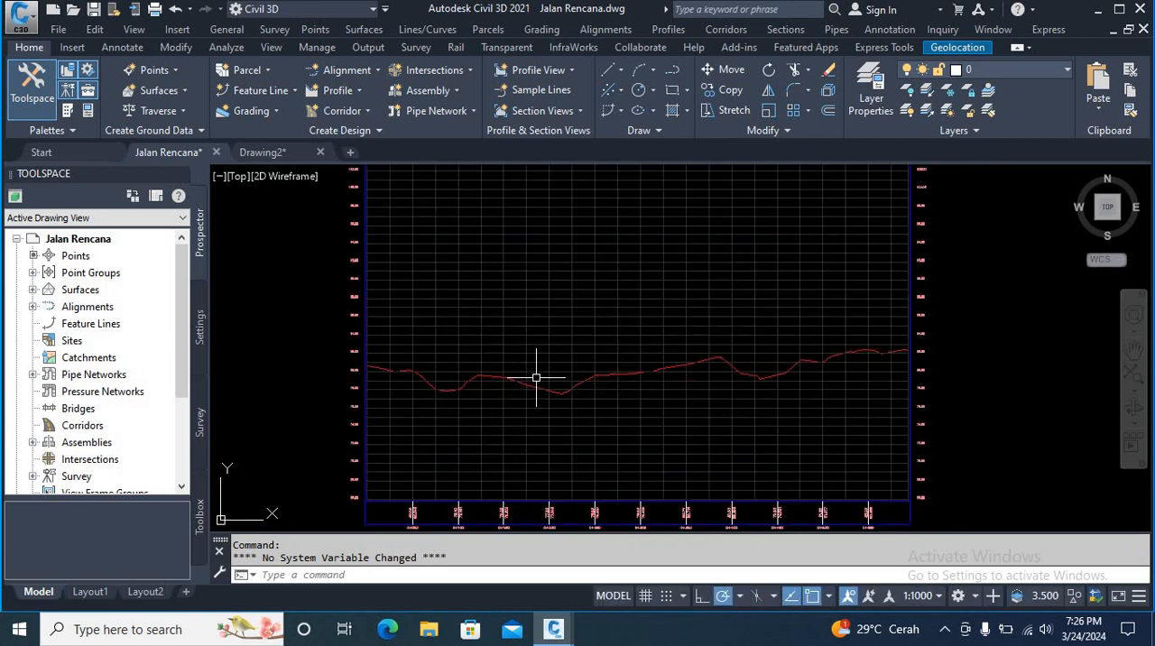
pyautogui.scroll(-3, 535, 375)
pyautogui.scroll(1, 533, 372)
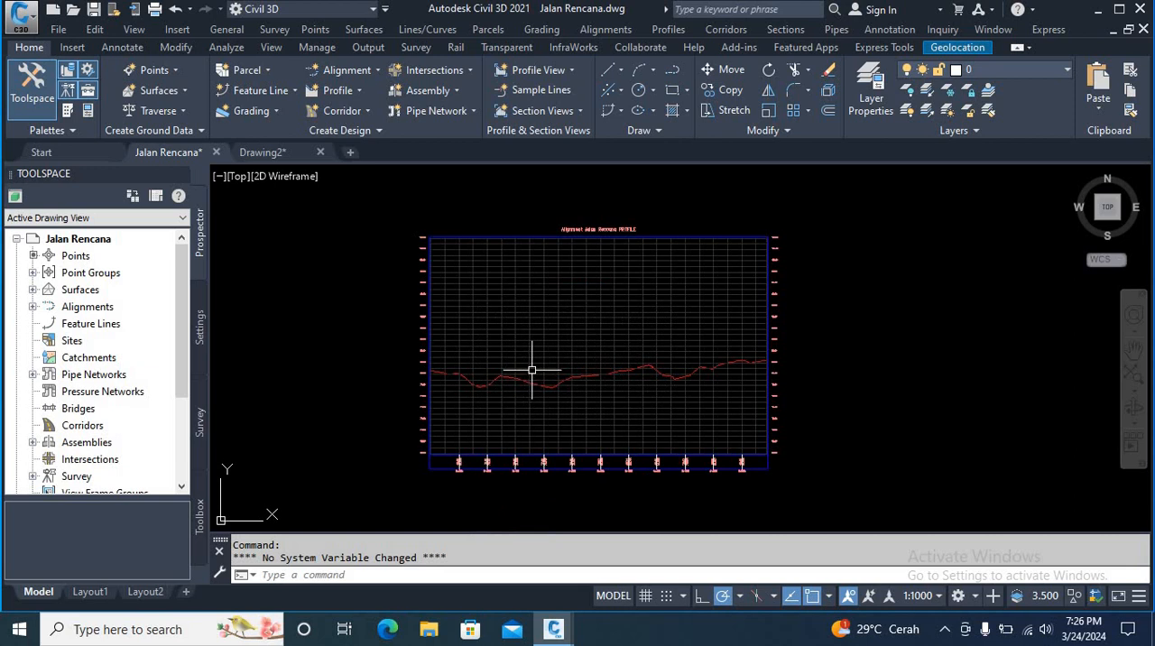
pyautogui.scroll(2, 532, 369)
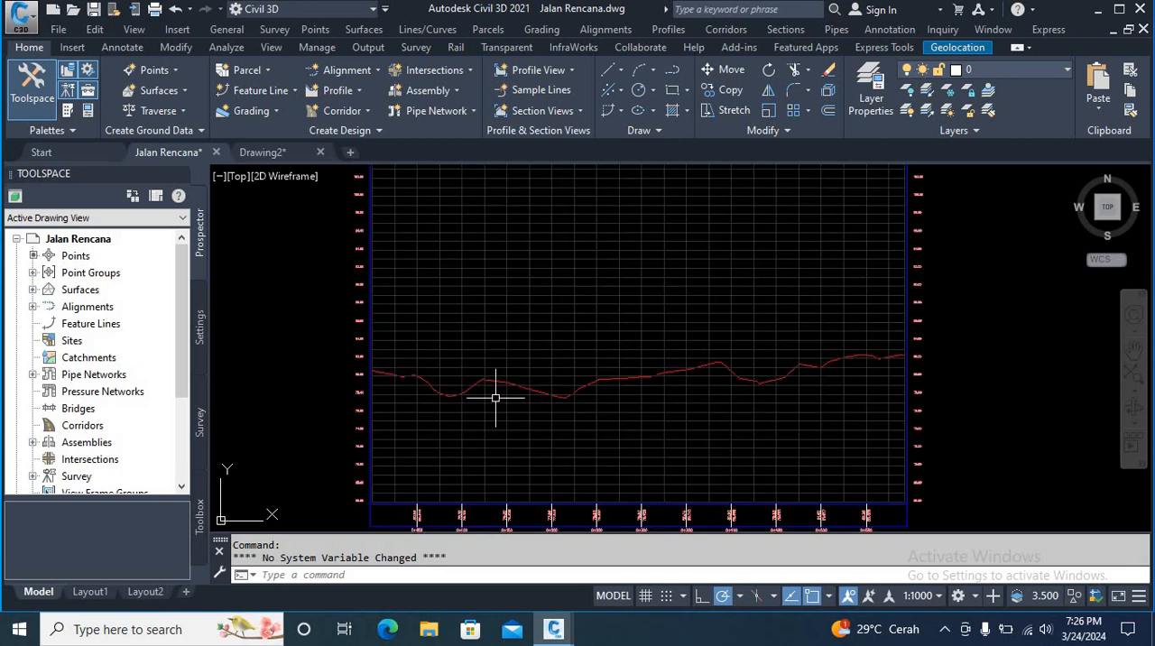
pyautogui.scroll(-4, 454, 374)
pyautogui.scroll(4, 442, 388)
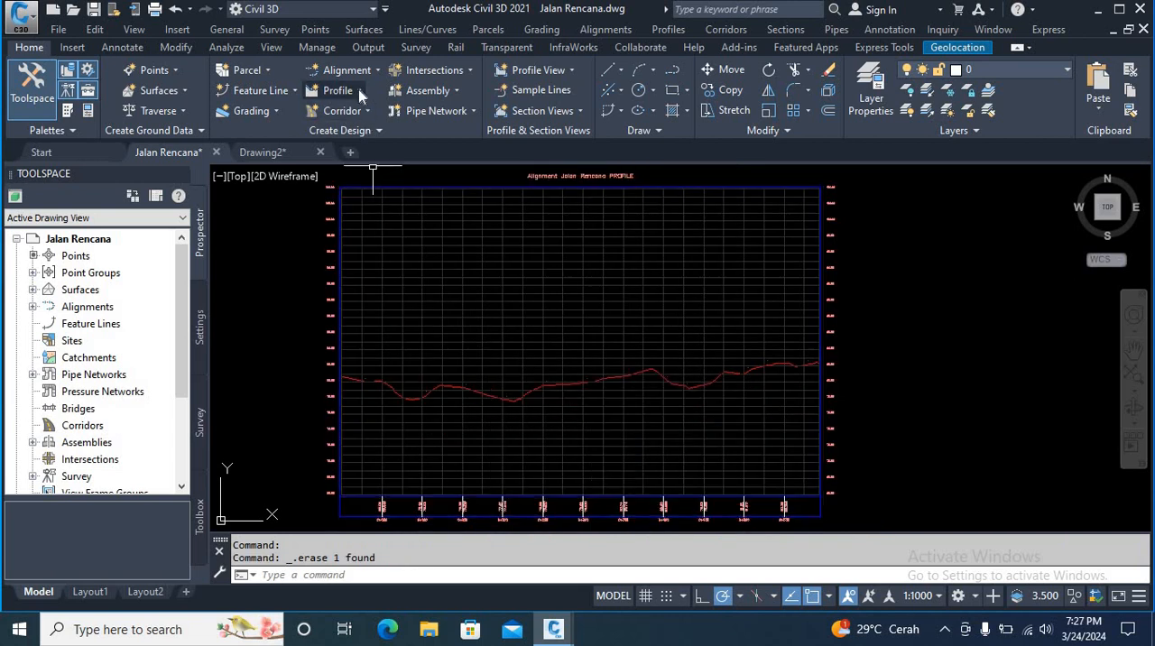
# Step: Create a profile by layout in the Jalan Rencana profile view and name it Elevasi Design Rencana
pyautogui.click(358, 89)
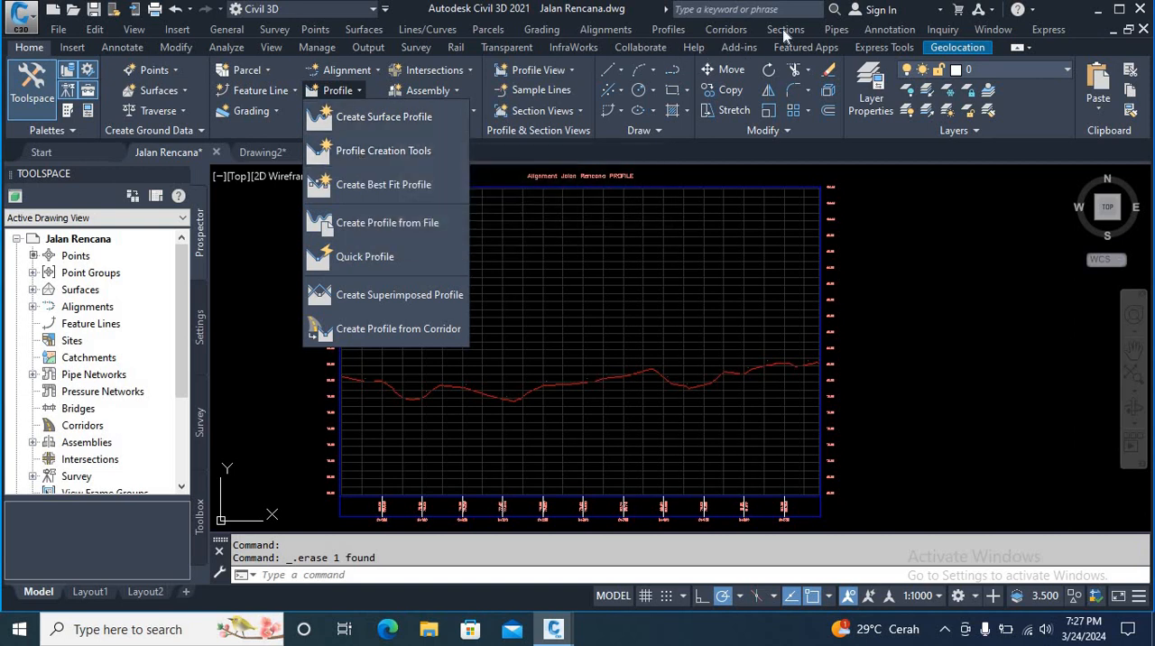
pyautogui.click(678, 30)
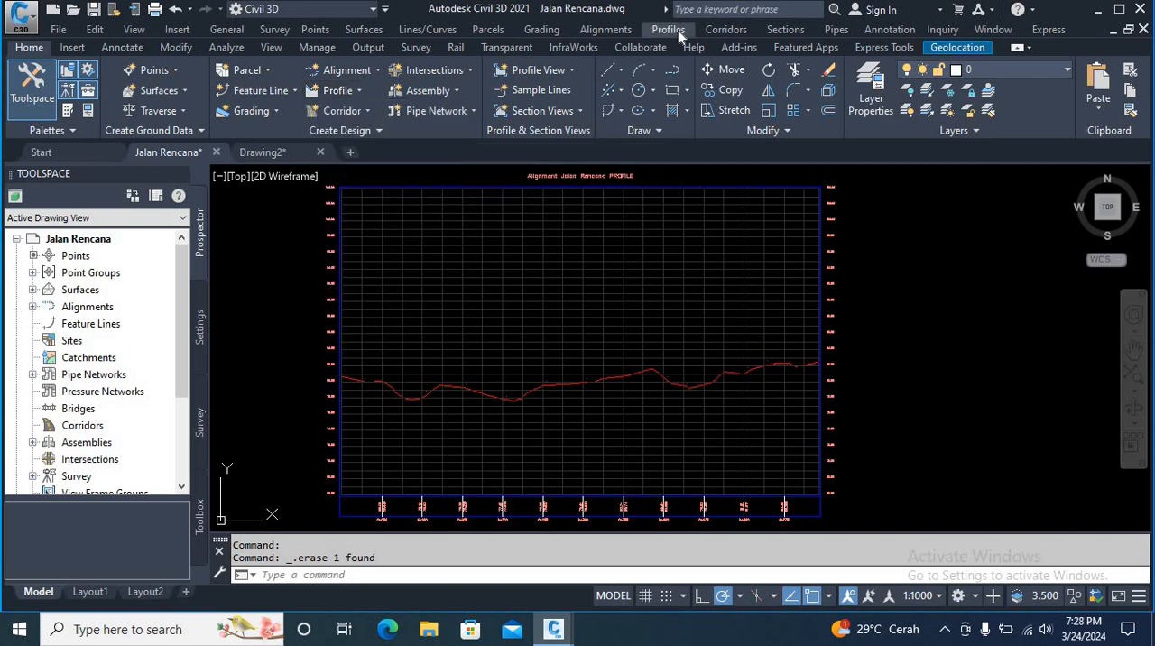
pyautogui.click(678, 30)
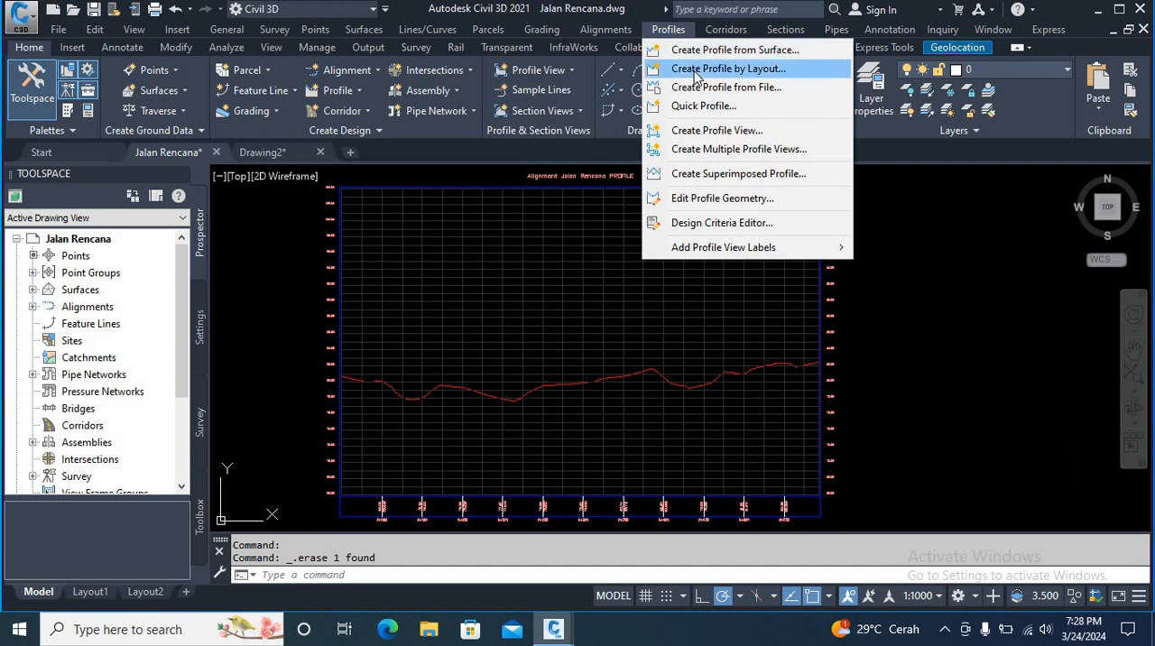
pyautogui.click(727, 69)
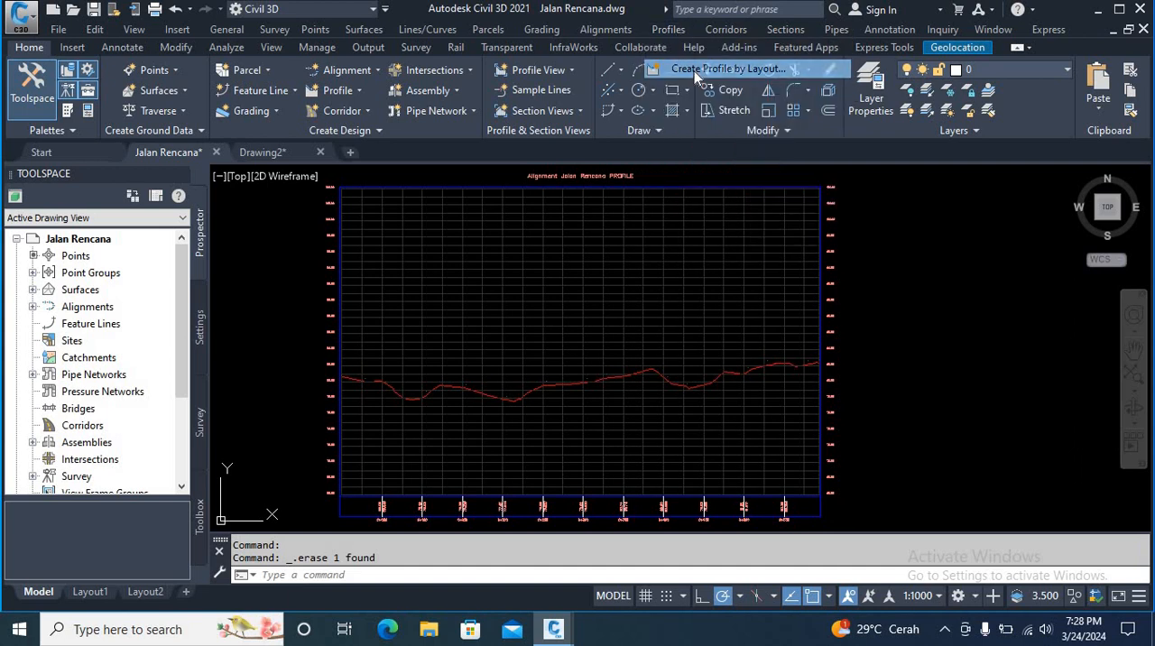
pyautogui.click(521, 222)
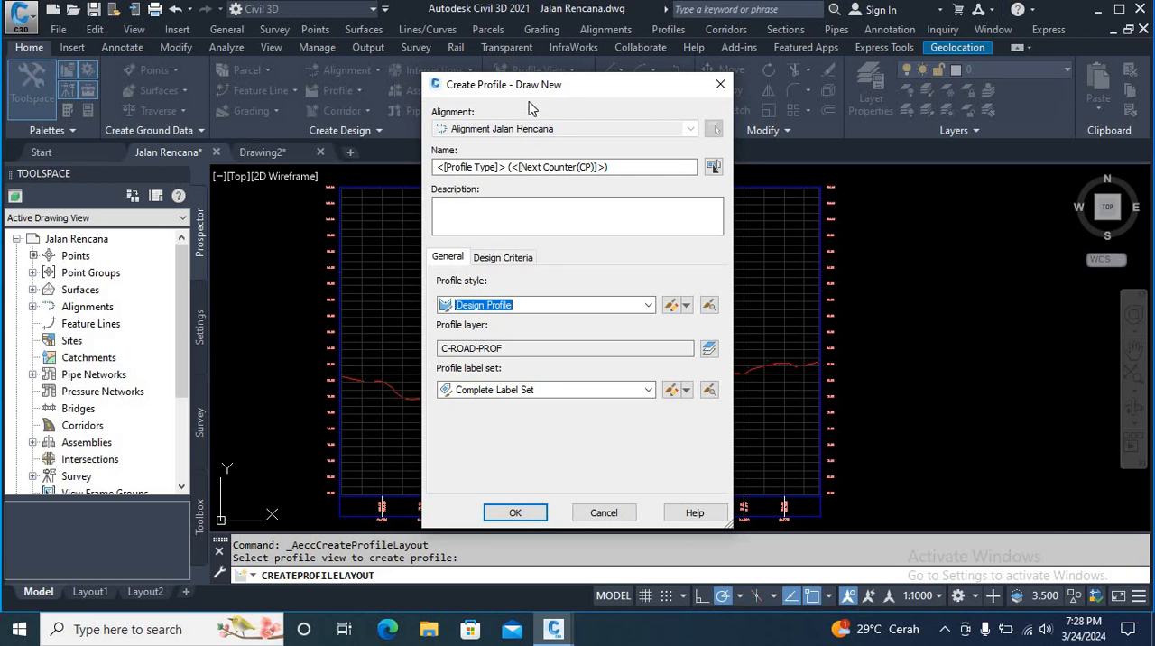
pyautogui.moveTo(609, 167); pyautogui.dragTo(434, 172)
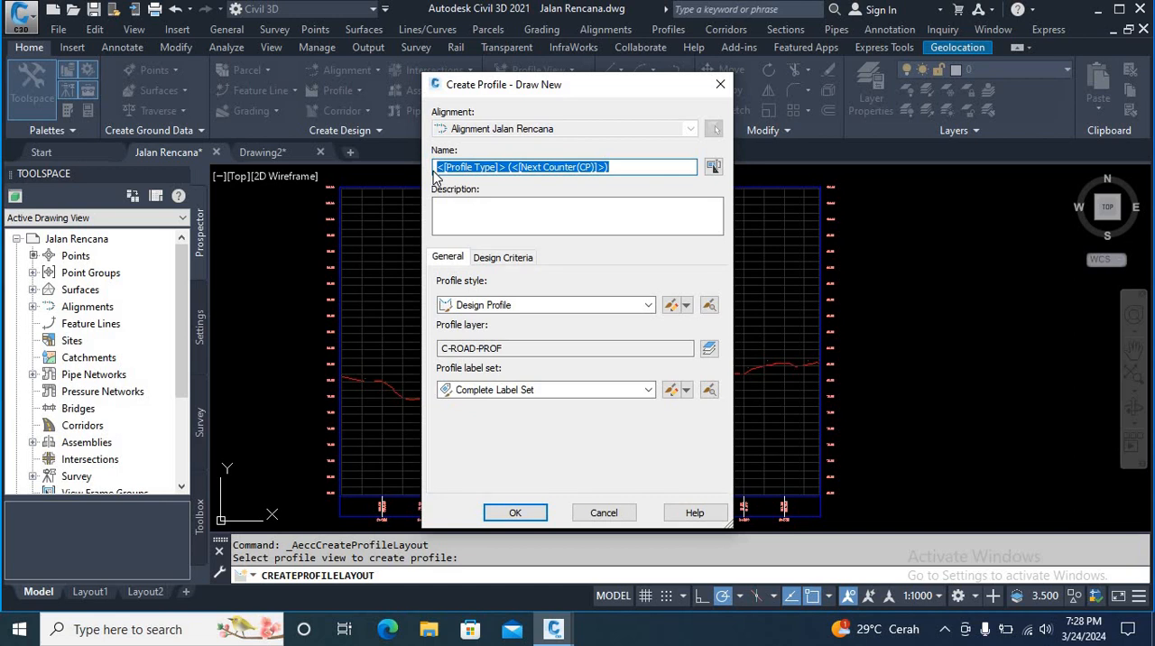
pyautogui.write('Elevasi Design Rencana')
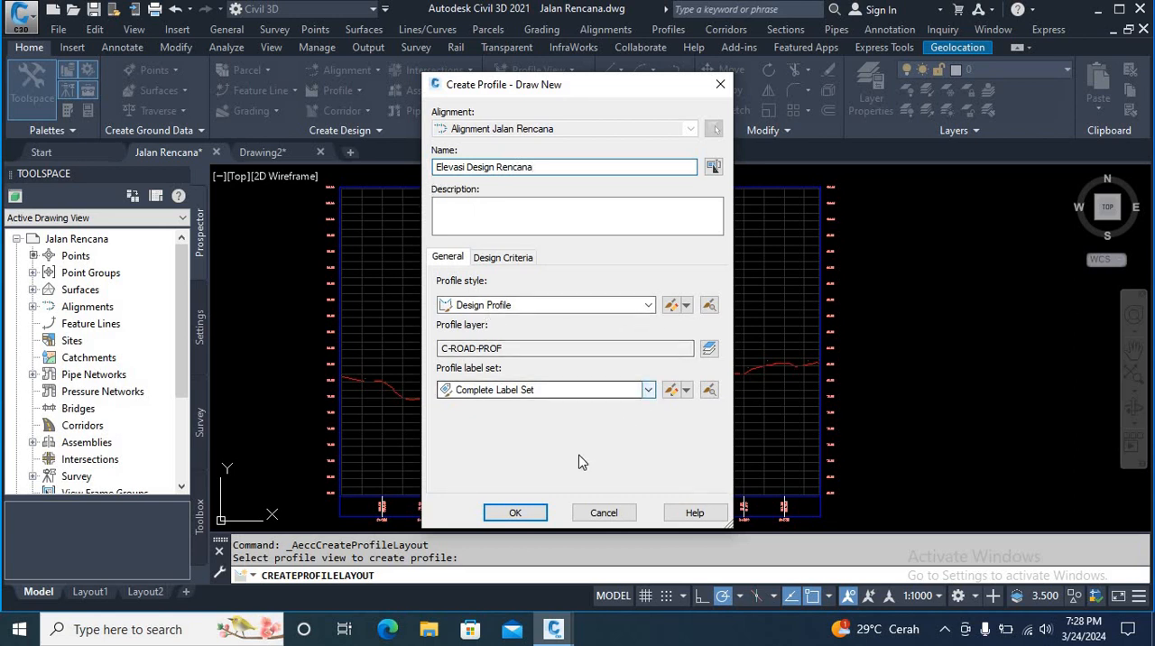
pyautogui.click(515, 513)
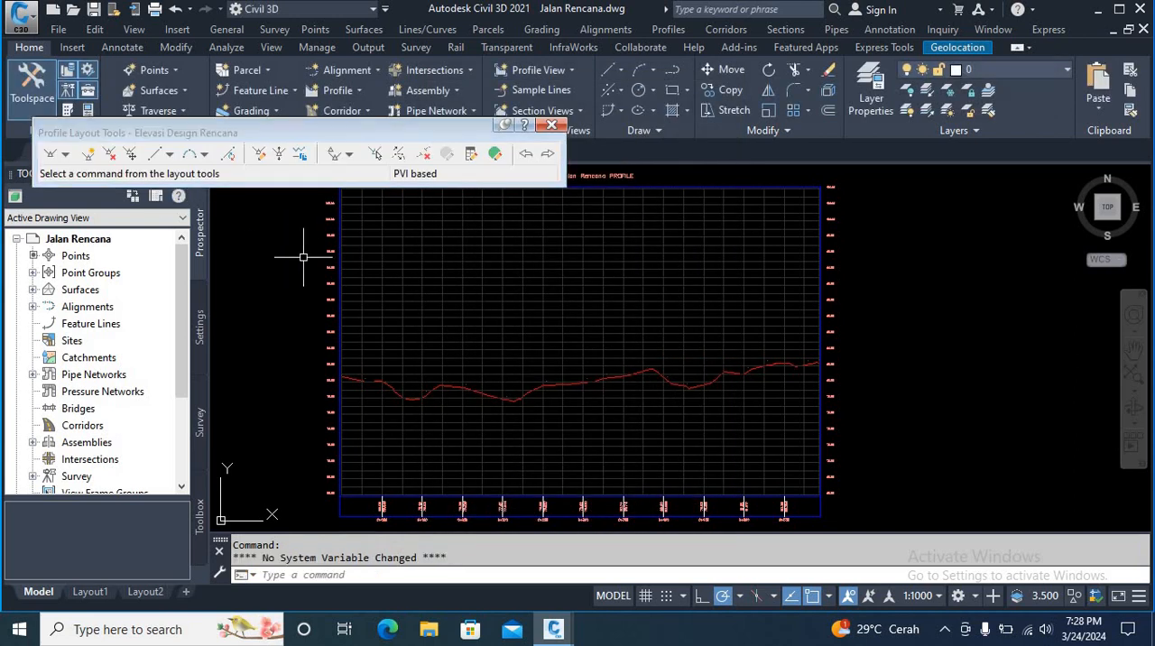
# Step: Draw the first two design tangents from the profile view's start, just above the ground line, falling at about 1.3% and 1.9%
pyautogui.click(65, 154)
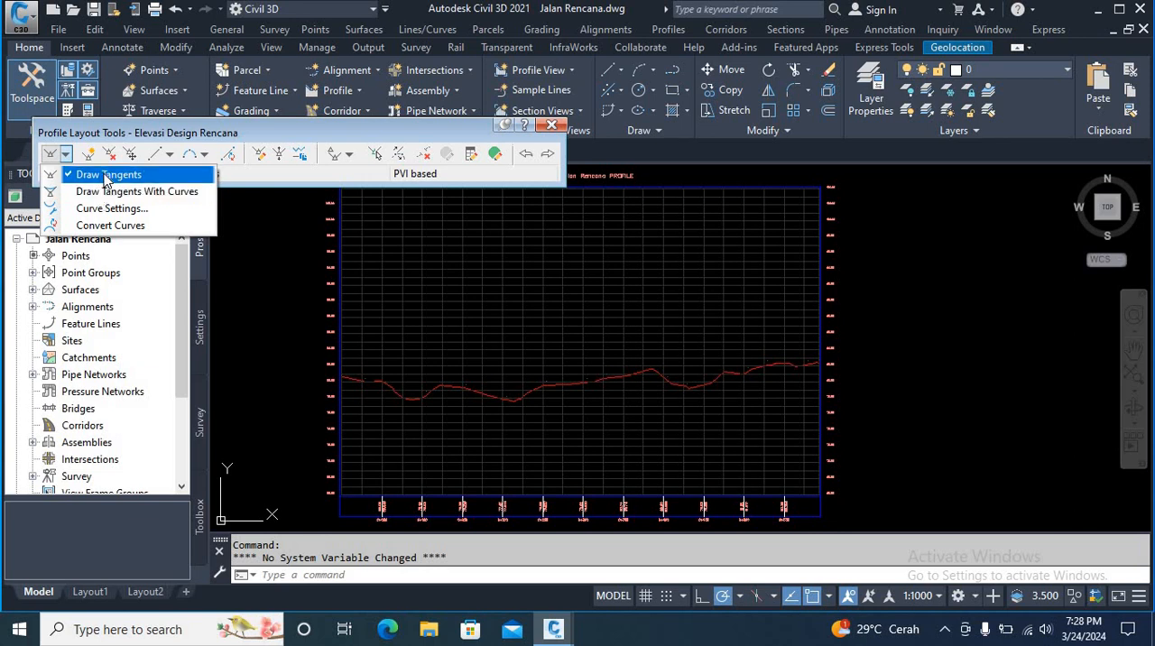
pyautogui.click(105, 175)
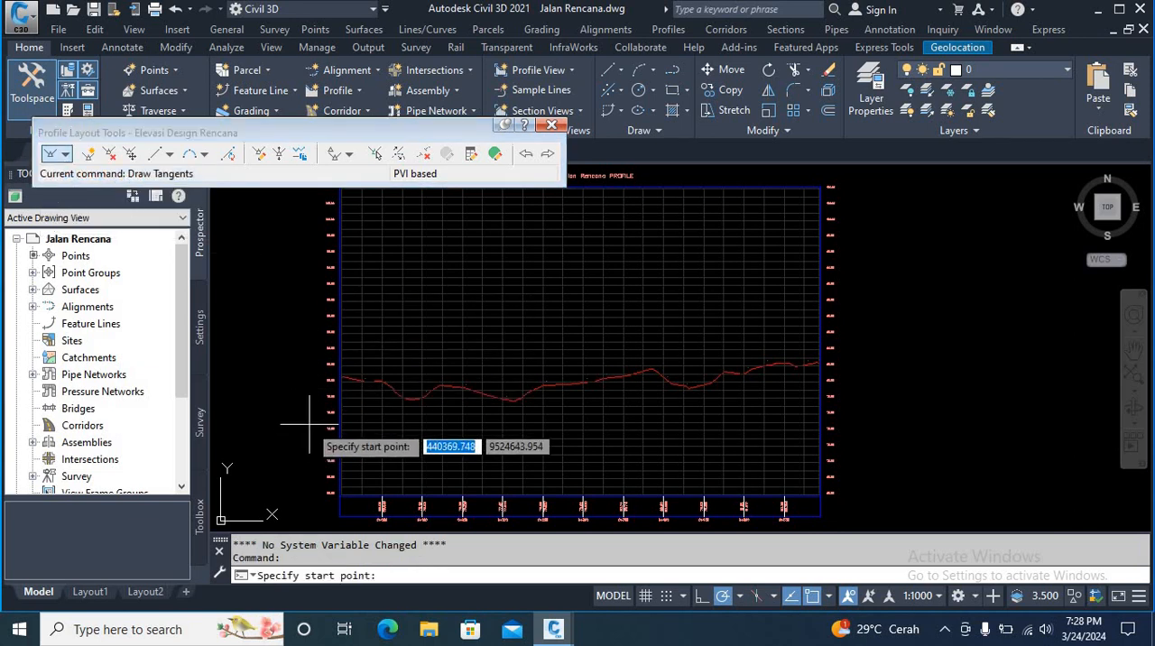
pyautogui.scroll(3, 320, 397)
pyautogui.scroll(5, 356, 339)
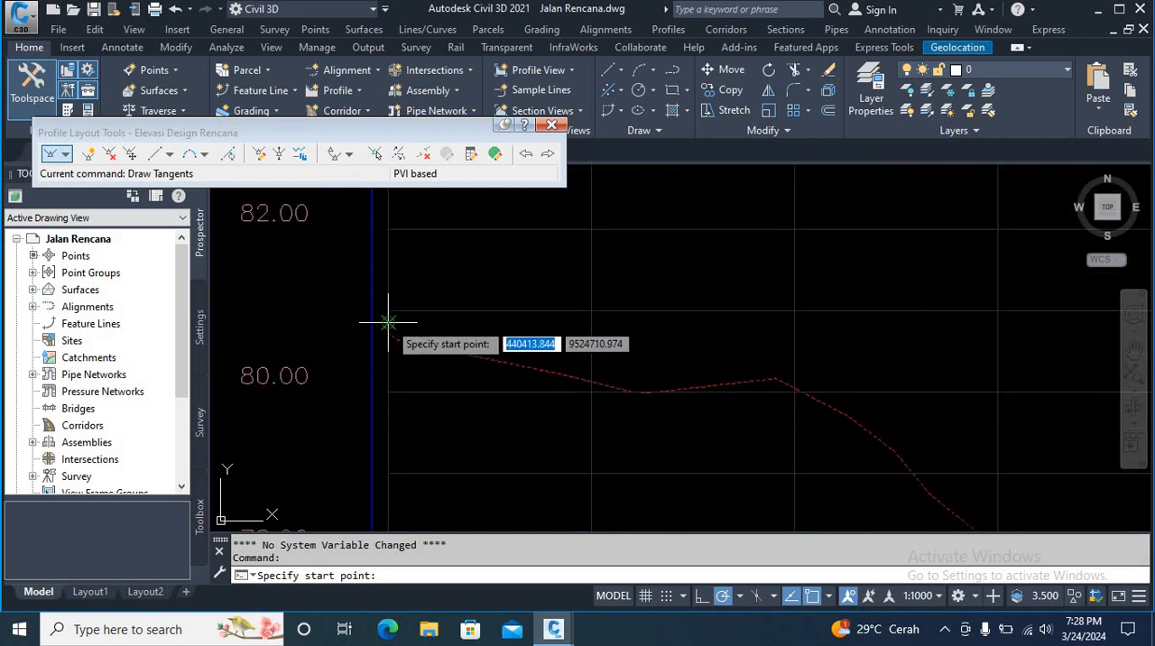
pyautogui.click(388, 322)
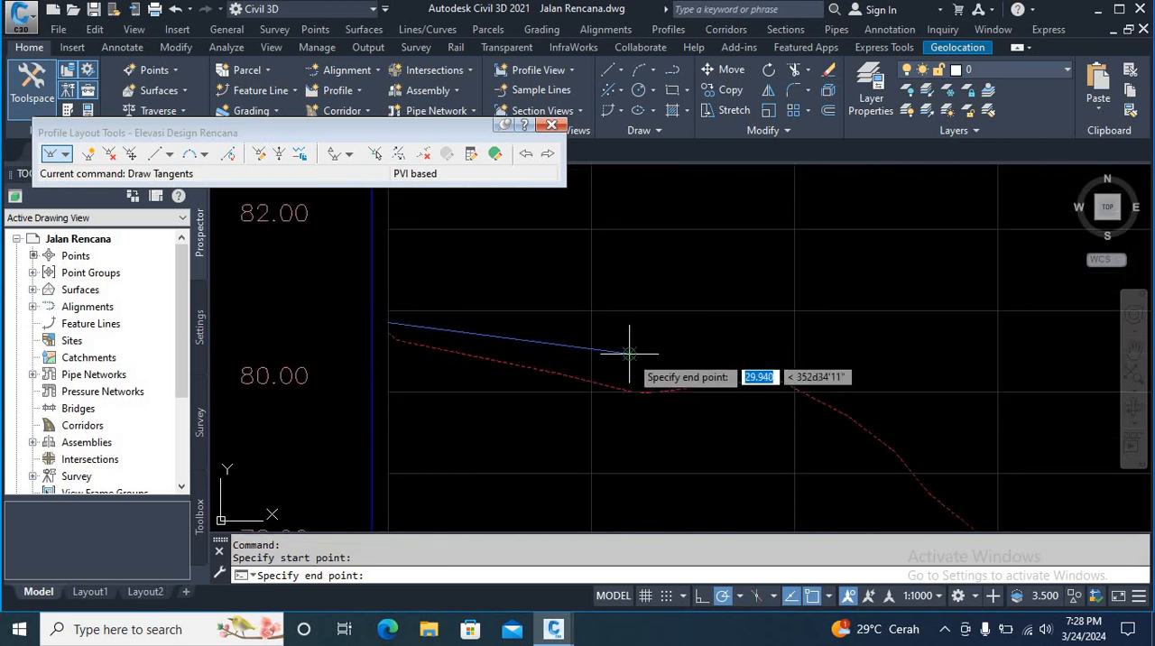
pyautogui.click(629, 353)
pyautogui.moveTo(839, 381); pyautogui.dragTo(648, 365, button='middle')
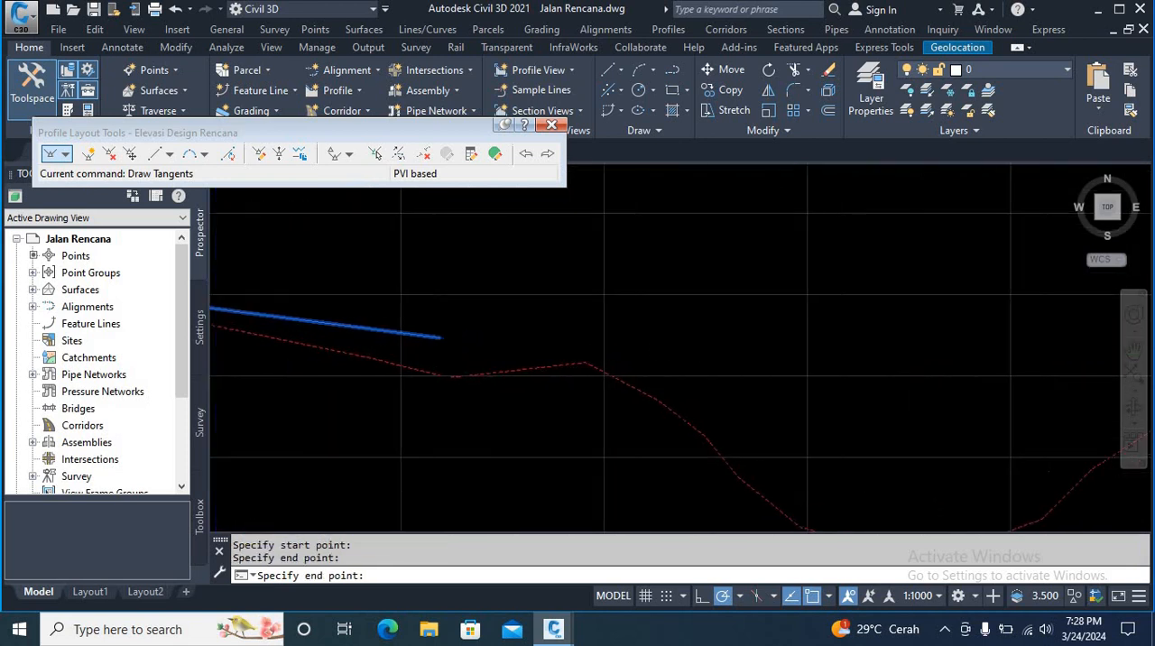
pyautogui.click(640, 376)
# Step: Continue the design profile with a tangent falling about 2.4% across the first valley and one rising about 1.7% to the next crest
pyautogui.scroll(-4, 622, 315)
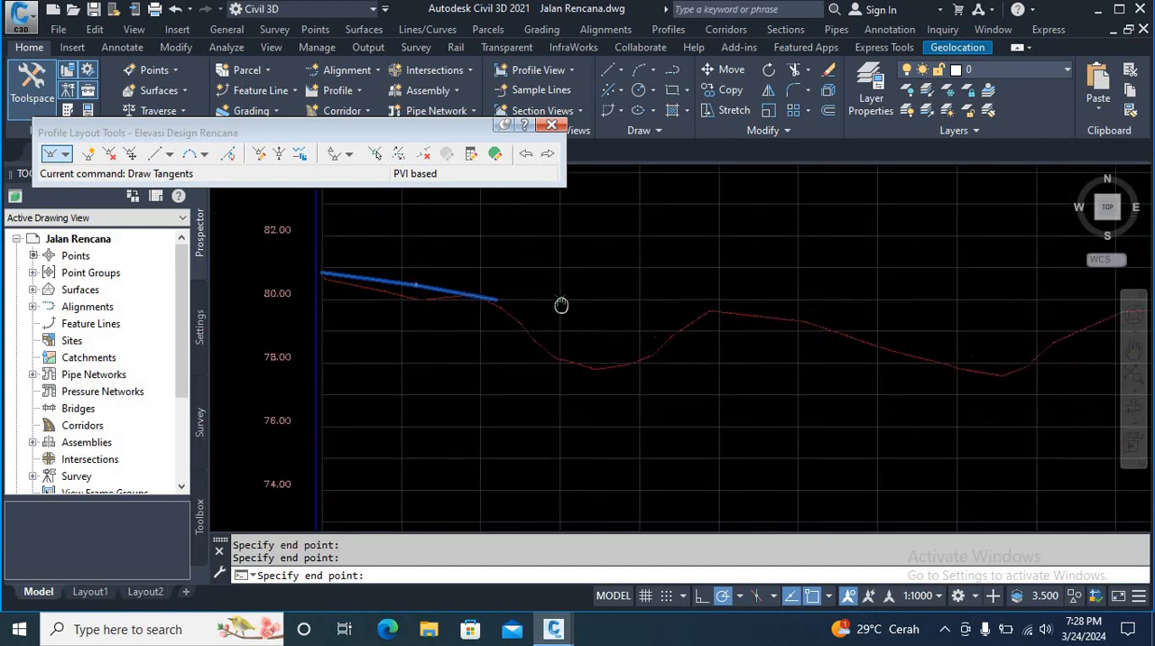
pyautogui.scroll(4, 611, 410)
pyautogui.scroll(-4, 609, 407)
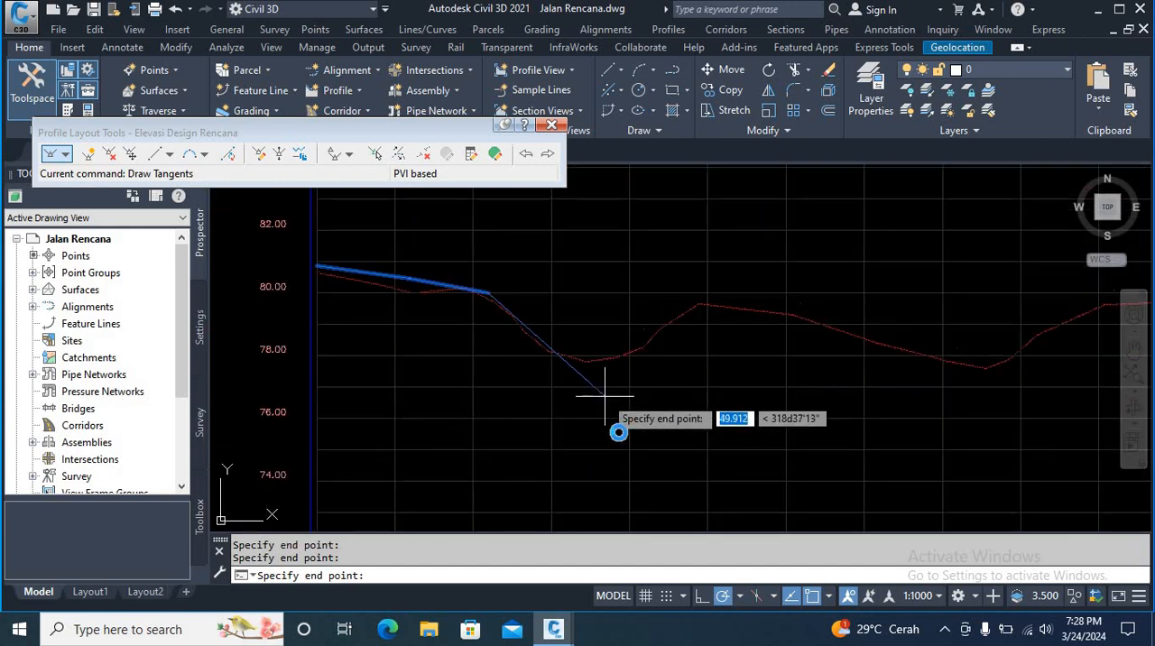
pyautogui.moveTo(604, 397); pyautogui.dragTo(618, 433, button='middle')
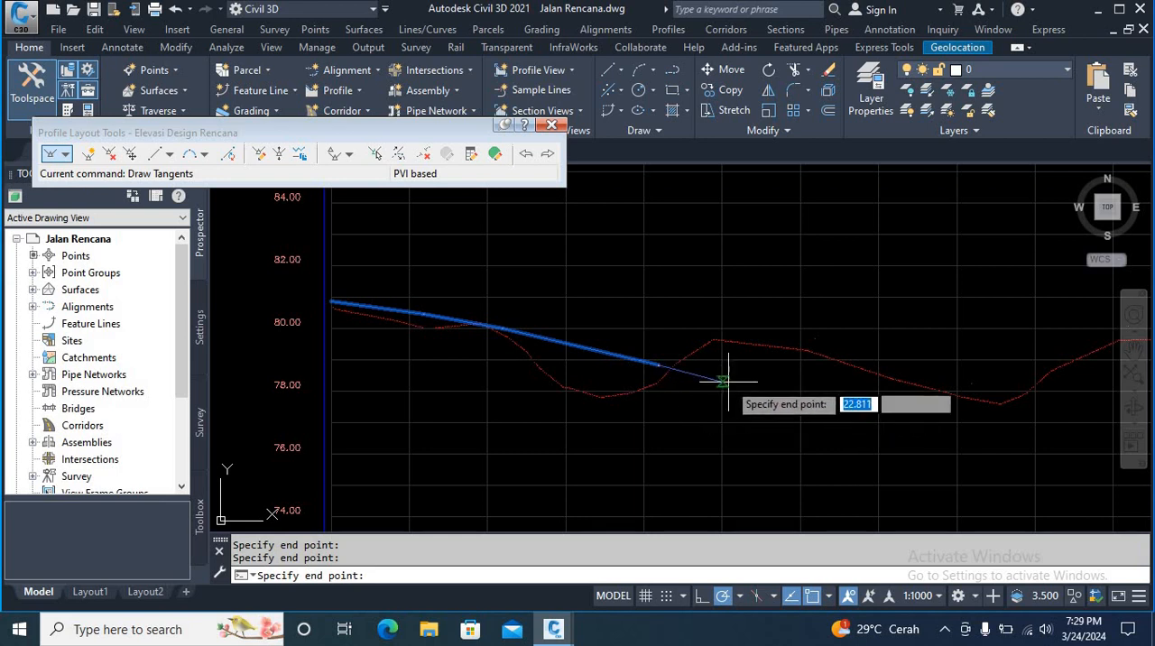
pyautogui.scroll(4, 739, 380)
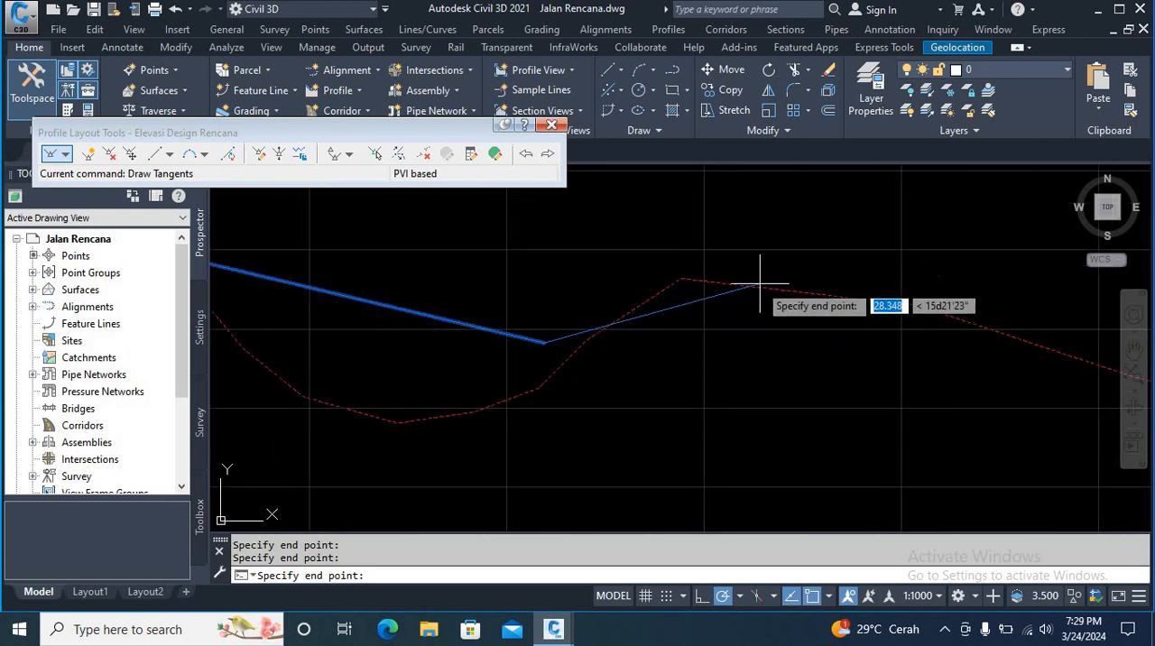
pyautogui.click(938, 275)
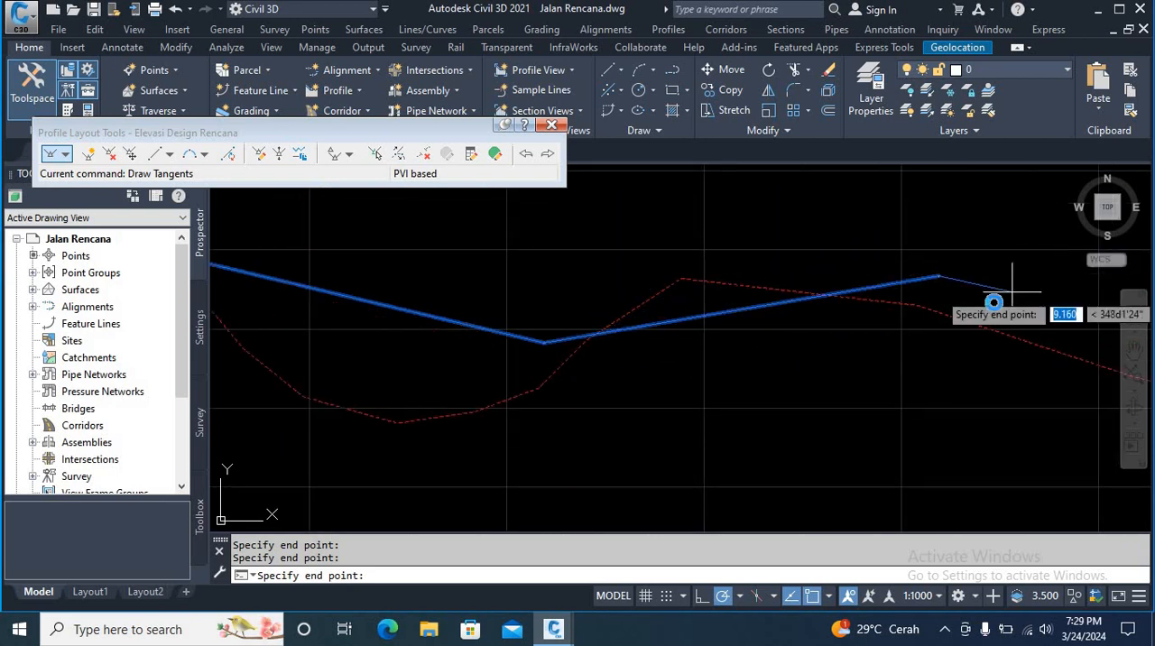
# Step: Carry the design profile through the second valley with tangents falling about 2.9%, rising about 3.7%, and rising about 0.7% above the ground line
pyautogui.scroll(-4, 731, 317)
pyautogui.scroll(4, 631, 348)
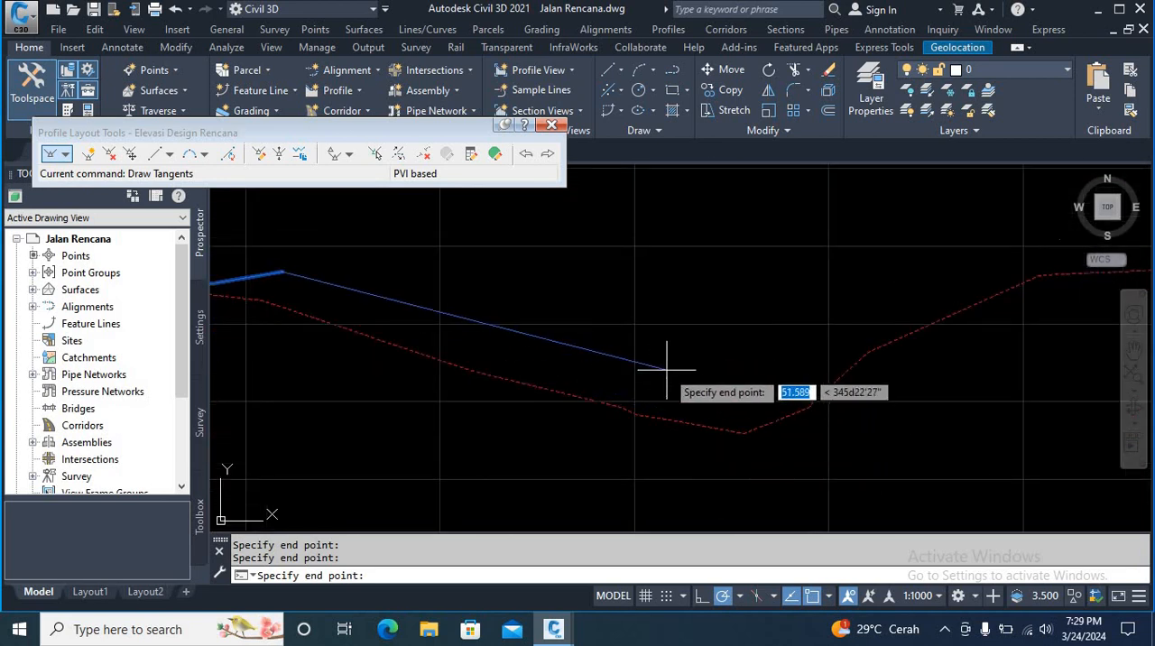
pyautogui.click(673, 377)
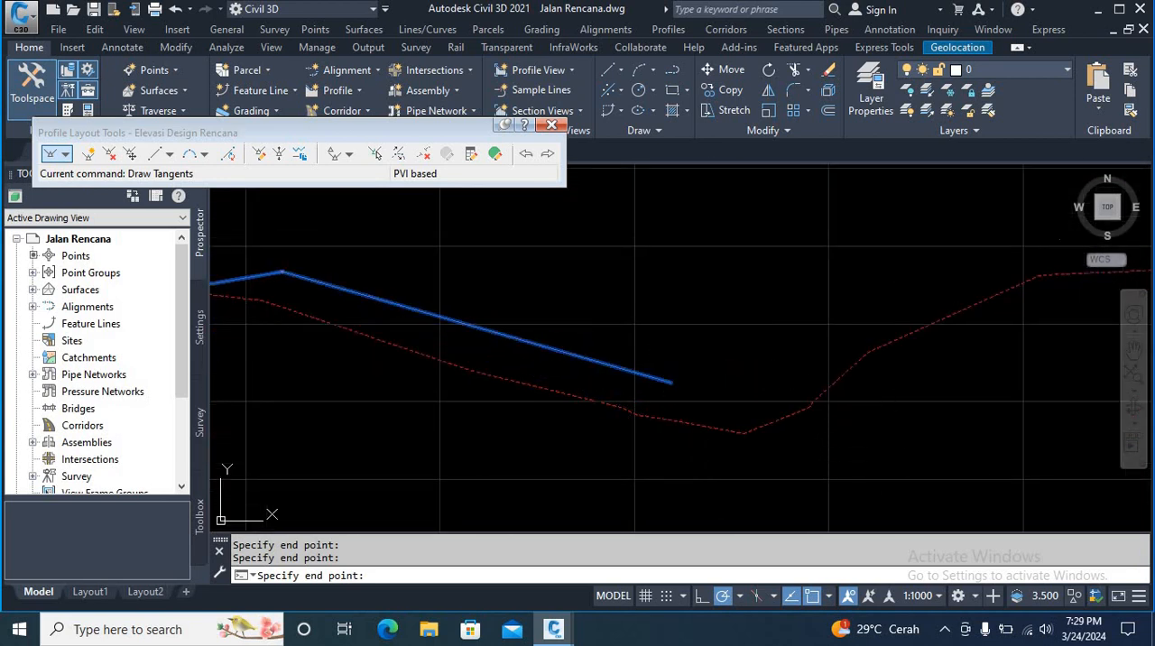
pyautogui.scroll(-3, 748, 361)
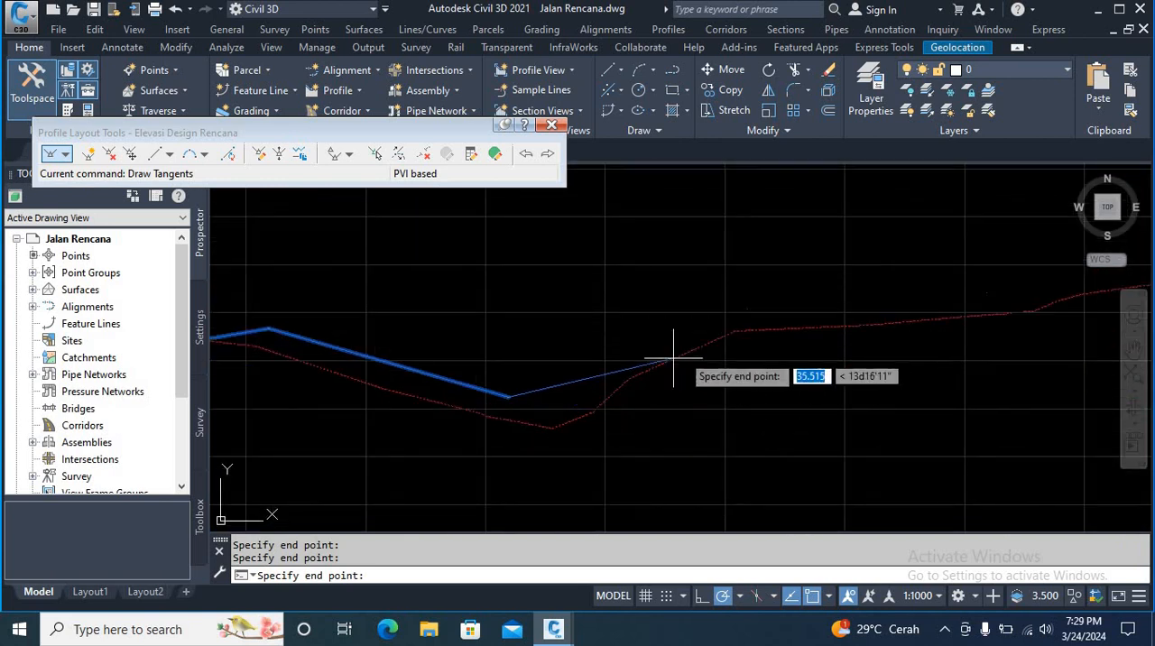
pyautogui.click(746, 310)
pyautogui.moveTo(747, 310); pyautogui.dragTo(450, 355, button='middle')
pyautogui.click(687, 340)
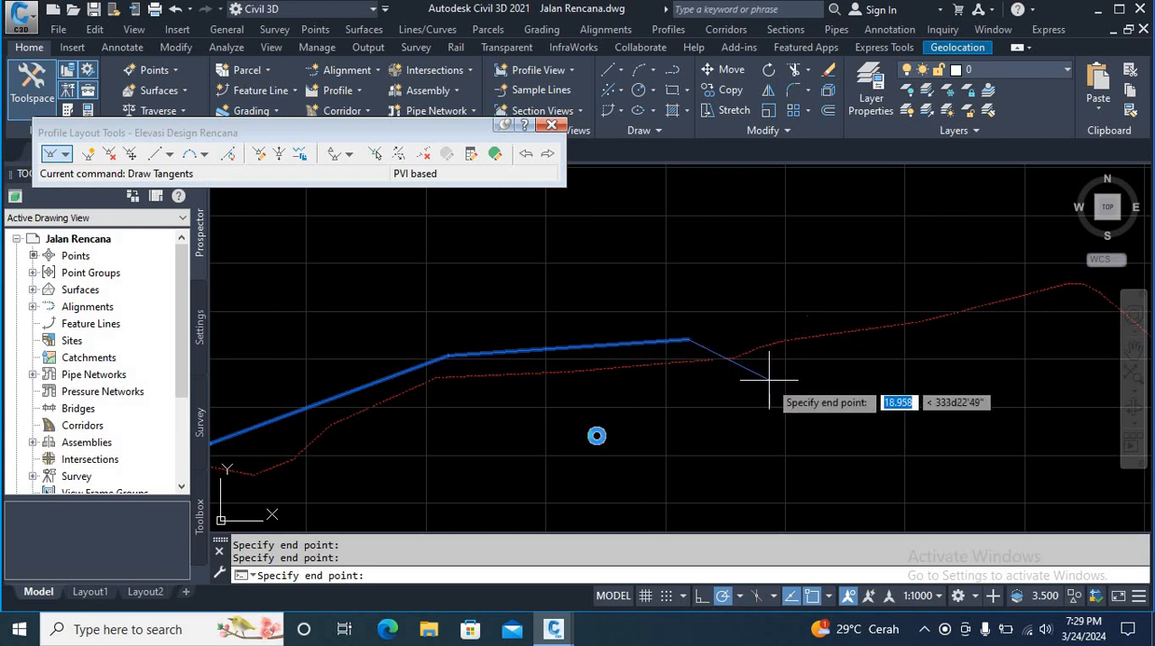
# Step: Add four tangents rising about 2% and 0.2% over the ground crest, falling about 1.2%, and descending more steeply to the third valley's floor
pyautogui.moveTo(748, 381); pyautogui.dragTo(528, 451, button='middle')
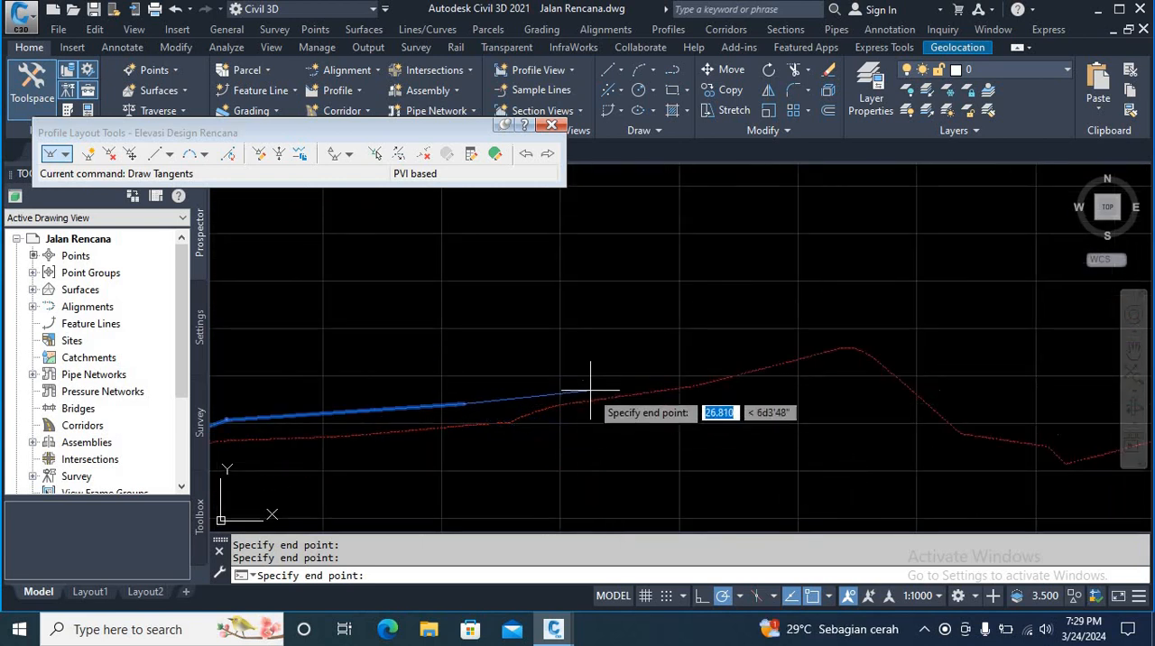
pyautogui.click(582, 381)
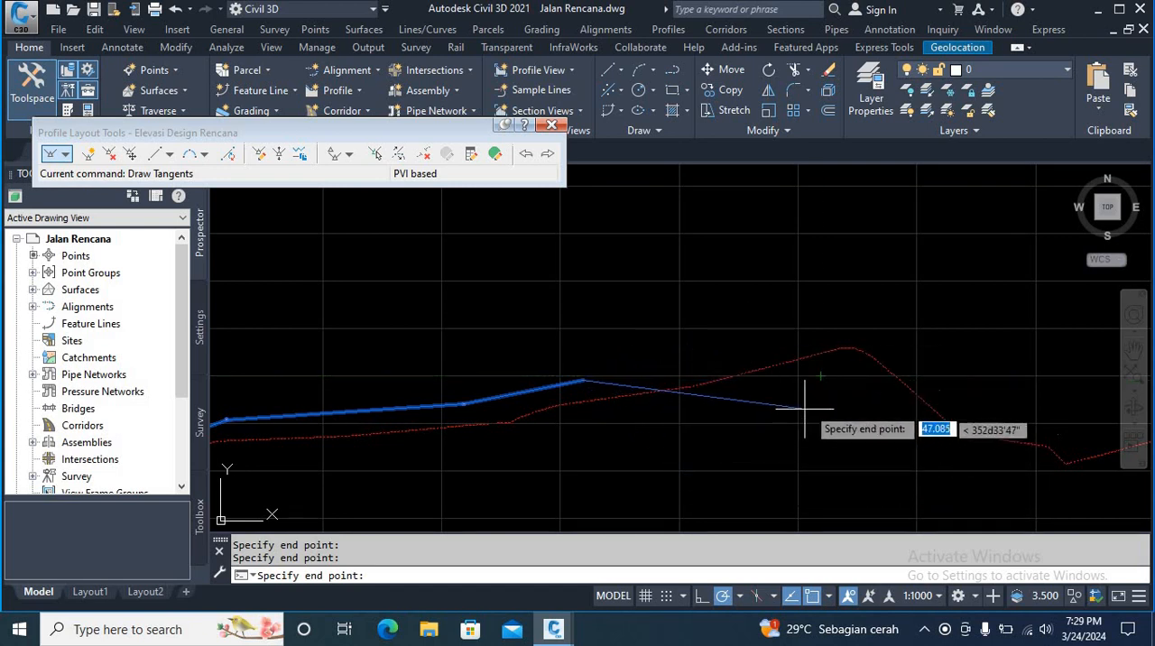
pyautogui.click(820, 376)
pyautogui.moveTo(830, 455); pyautogui.dragTo(513, 445, button='middle')
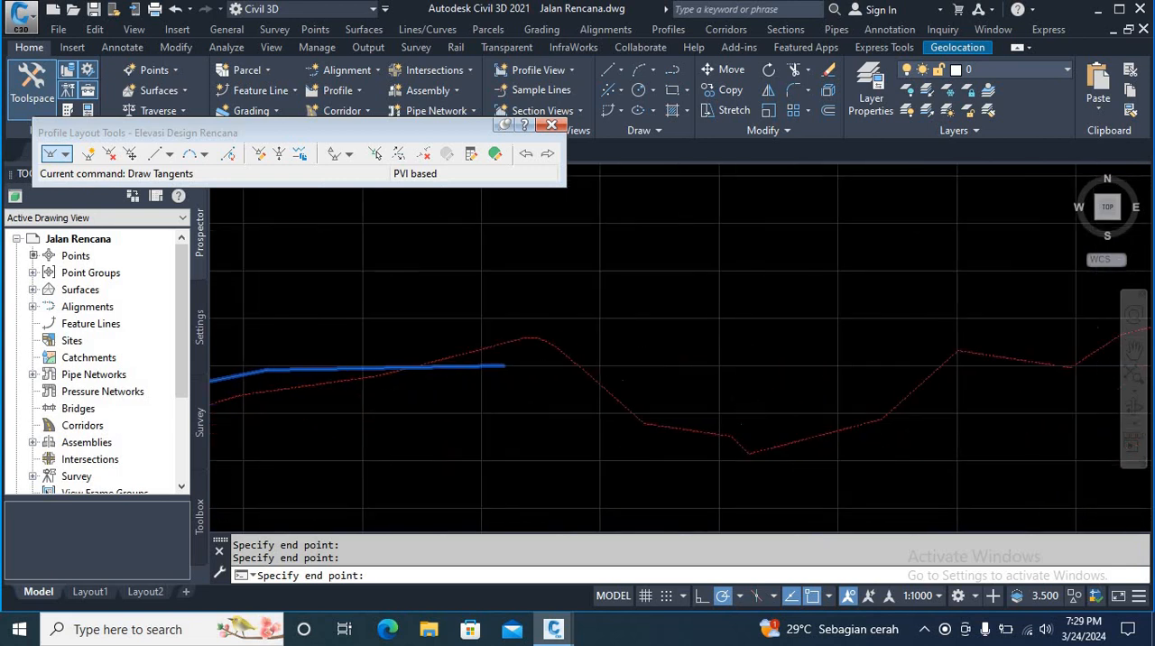
pyautogui.click(623, 380)
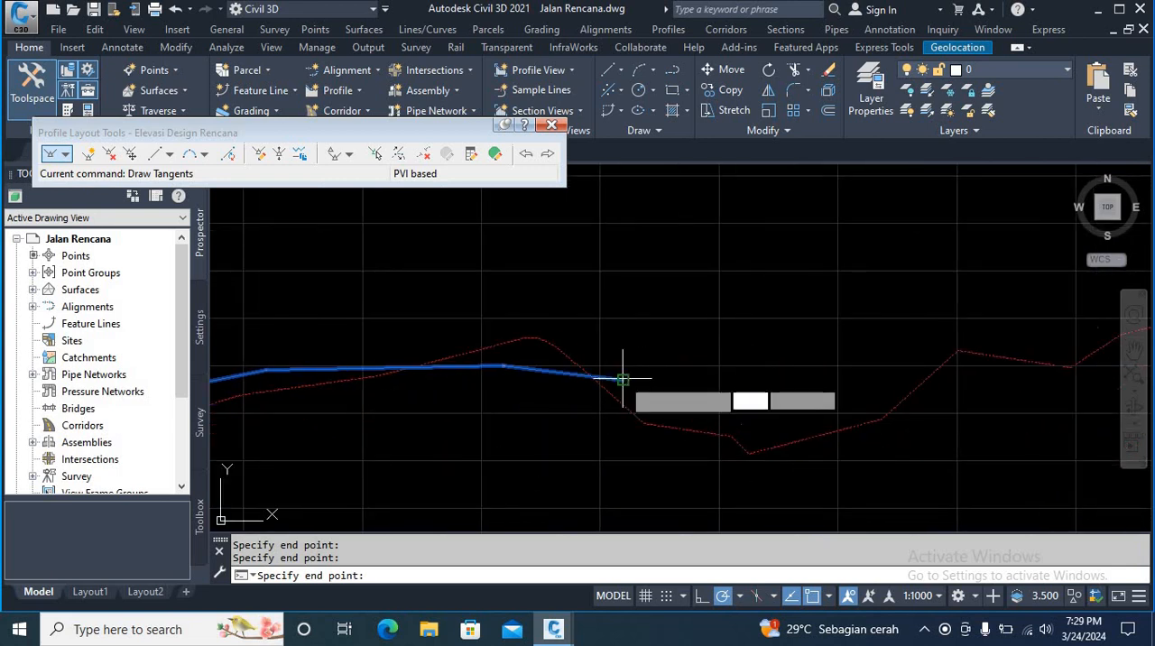
pyautogui.click(743, 424)
# Step: Draw two tangents climbing out of the third valley at about 2.7% and 3.2% to a point above the ground line
pyautogui.moveTo(746, 426); pyautogui.dragTo(482, 447, button='middle')
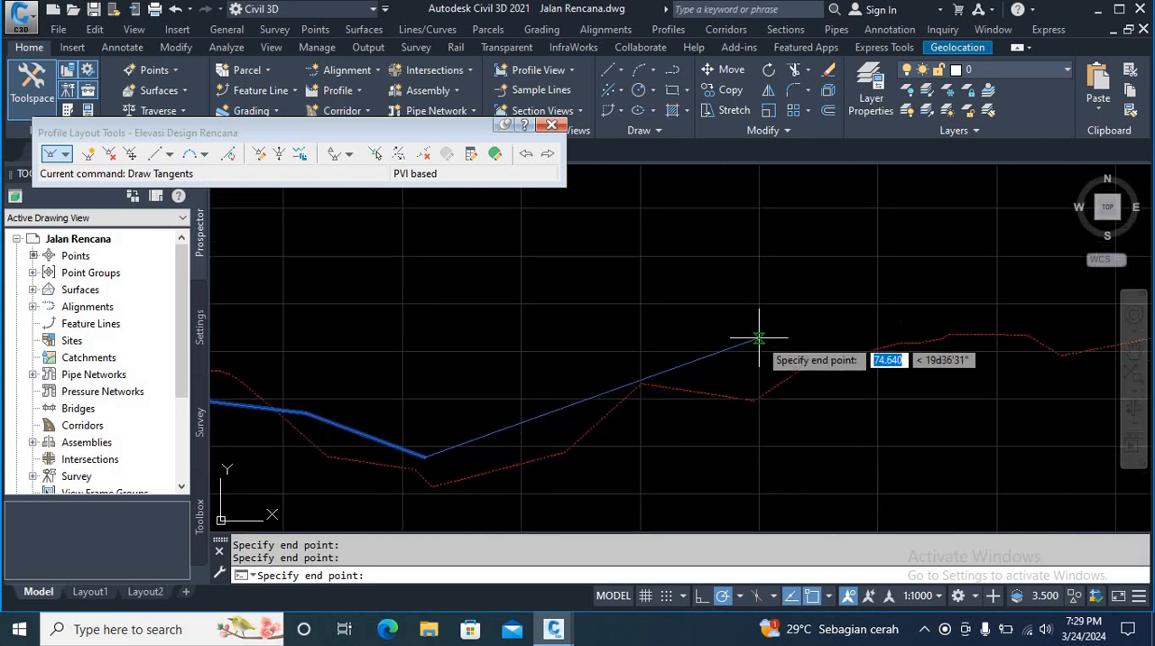
pyautogui.click(780, 361)
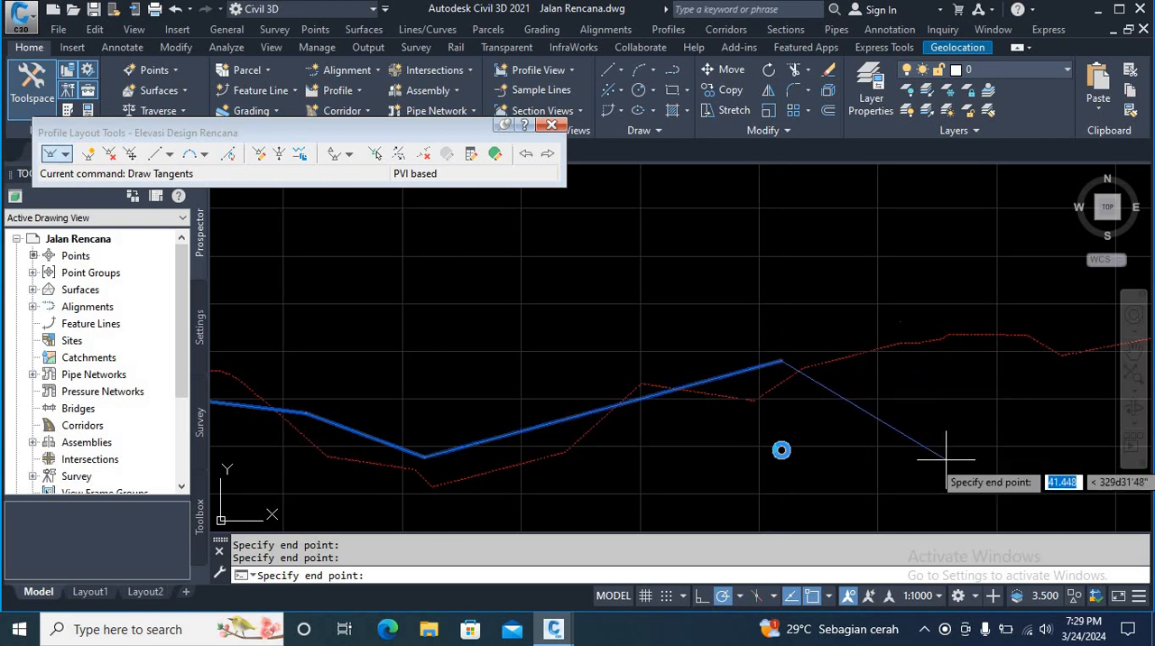
pyautogui.moveTo(923, 446); pyautogui.dragTo(753, 448, button='middle')
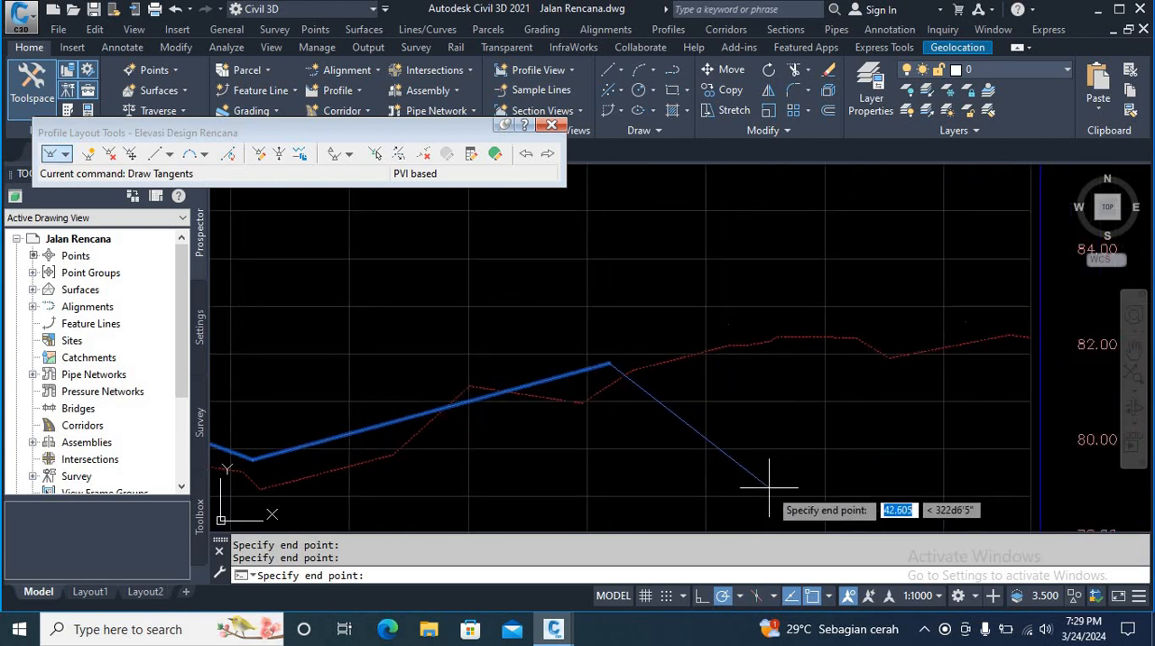
pyautogui.click(731, 325)
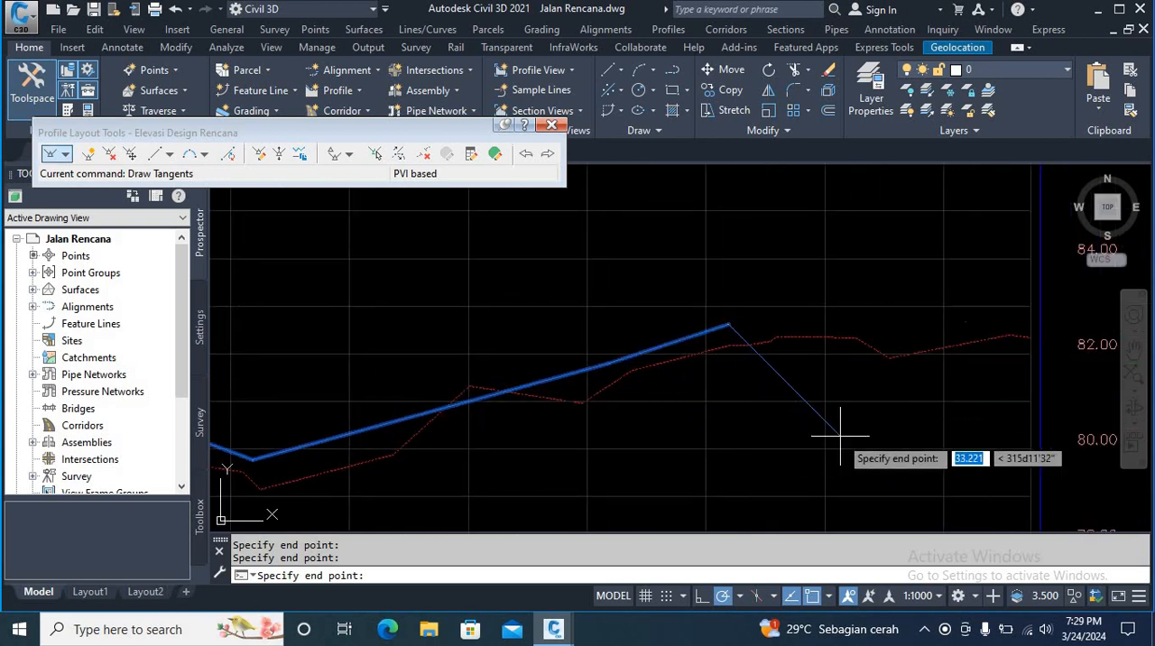
# Step: Complete the design profile with tangents rising about 0.1% and 0.9% to the end of the profile view, and finish the tangent drawing
pyautogui.moveTo(837, 438); pyautogui.dragTo(693, 460, button='middle')
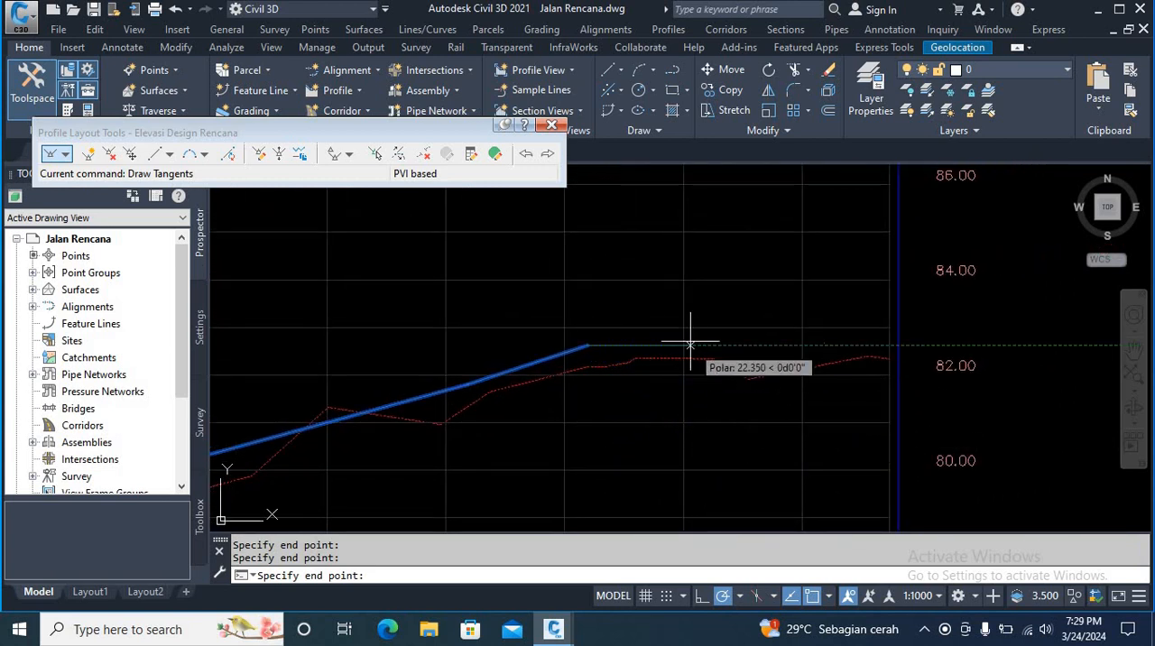
pyautogui.click(823, 342)
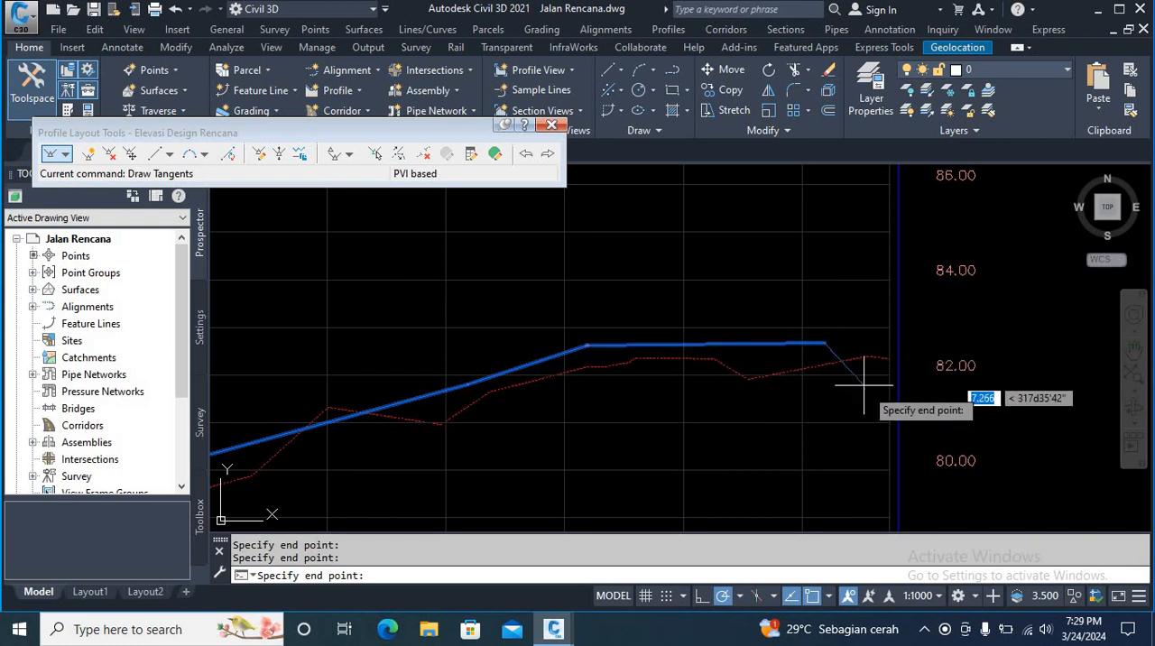
pyautogui.click(888, 338)
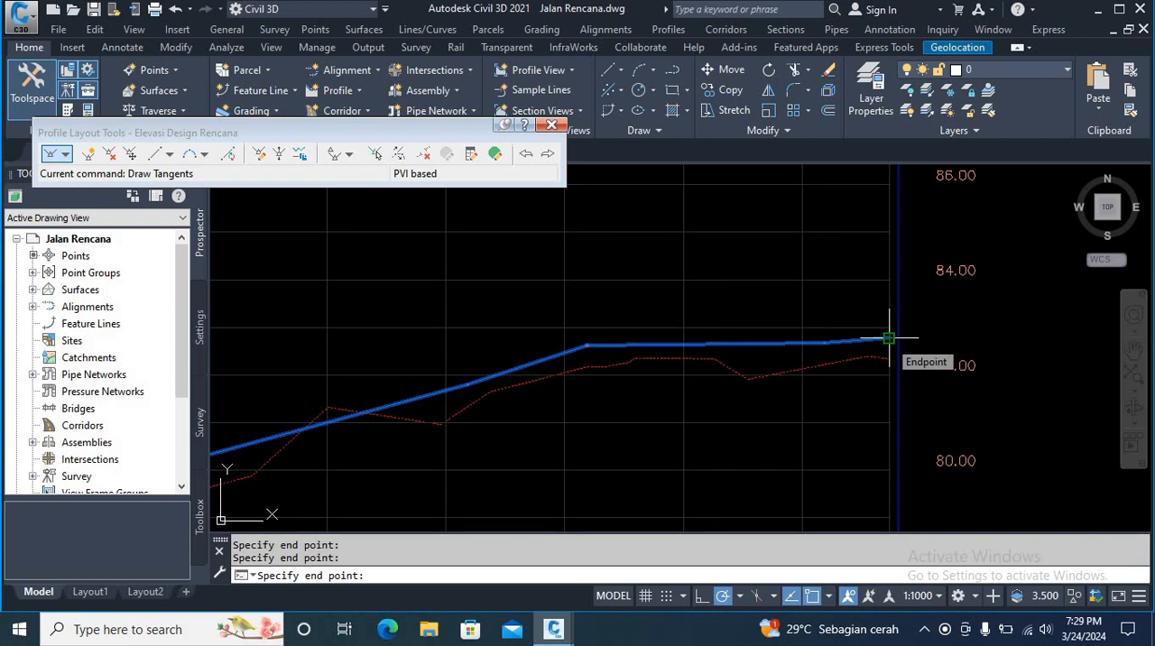
pyautogui.press('Return')
# Step: Add a free parabolic vertical curve with a length of 41 m between the -2.36% and 1.69% tangents at the first valley
pyautogui.scroll(-6, 889, 338)
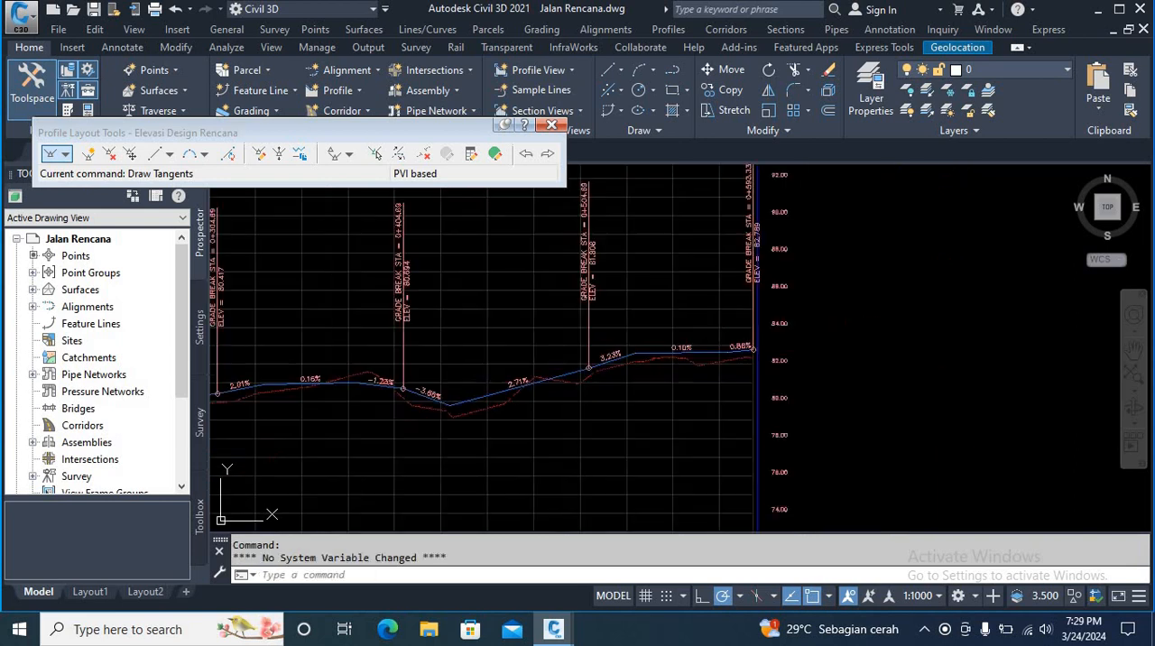
pyautogui.scroll(4, 534, 388)
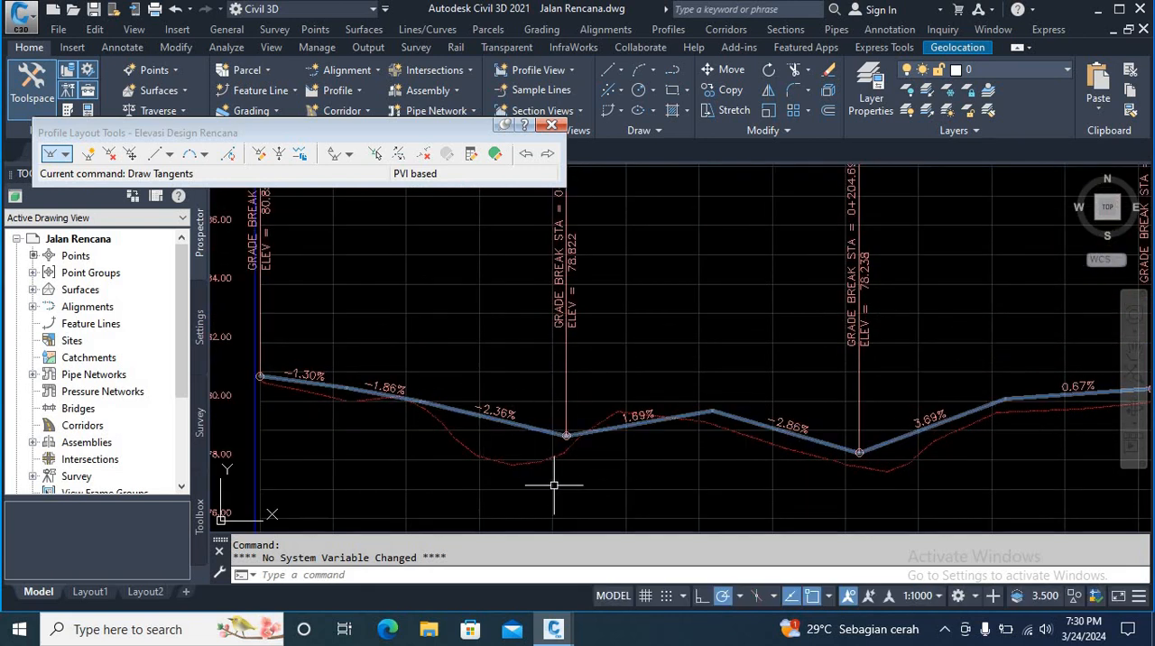
pyautogui.scroll(-6, 725, 443)
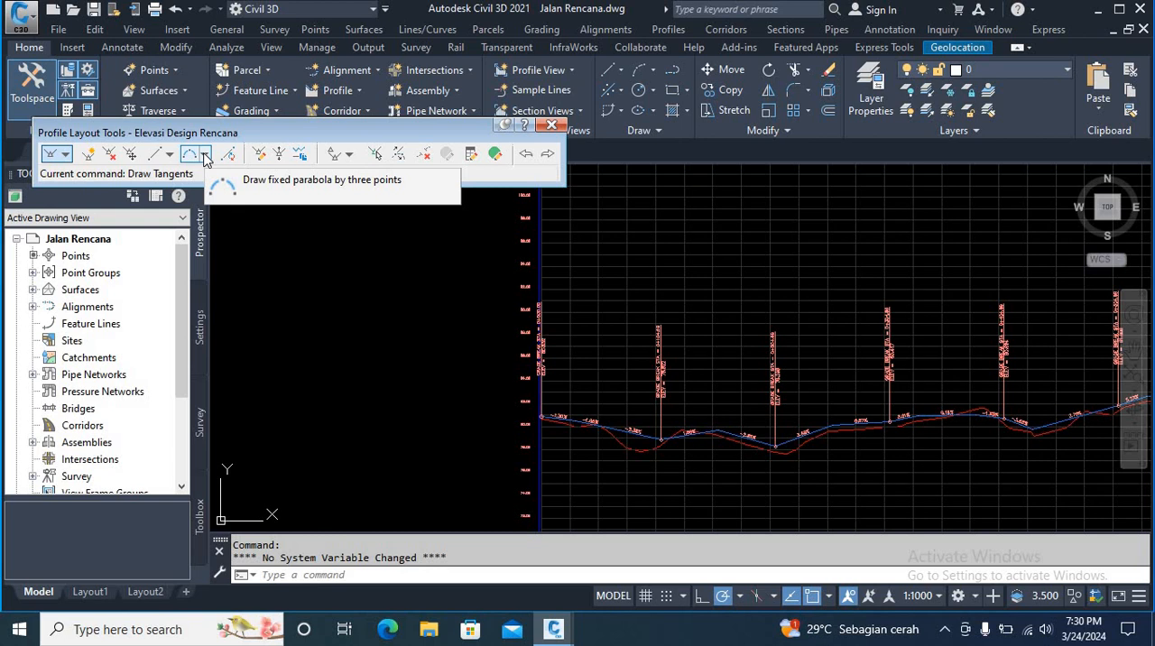
pyautogui.click(205, 156)
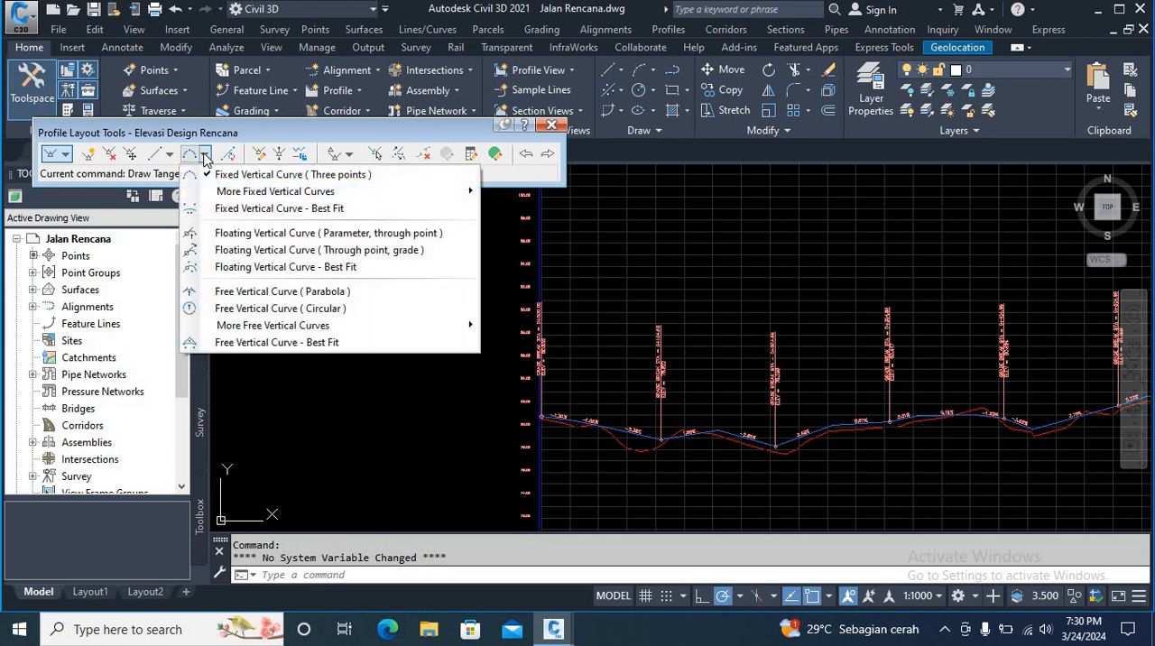
pyautogui.click(239, 298)
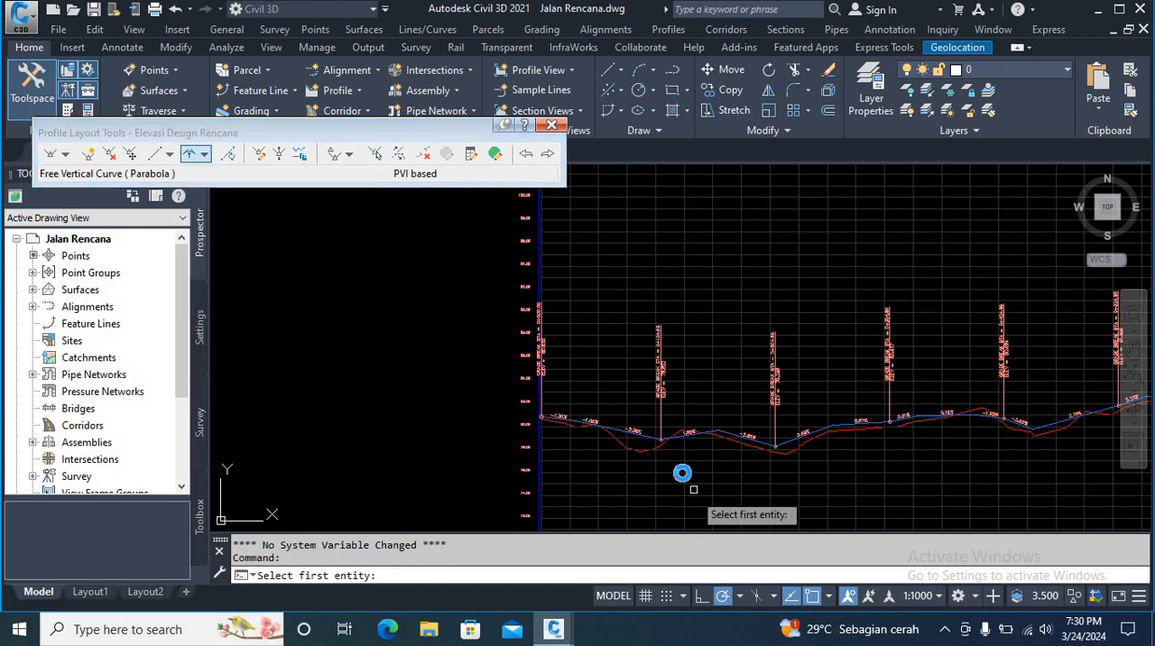
pyautogui.scroll(5, 627, 446)
pyautogui.scroll(4, 583, 450)
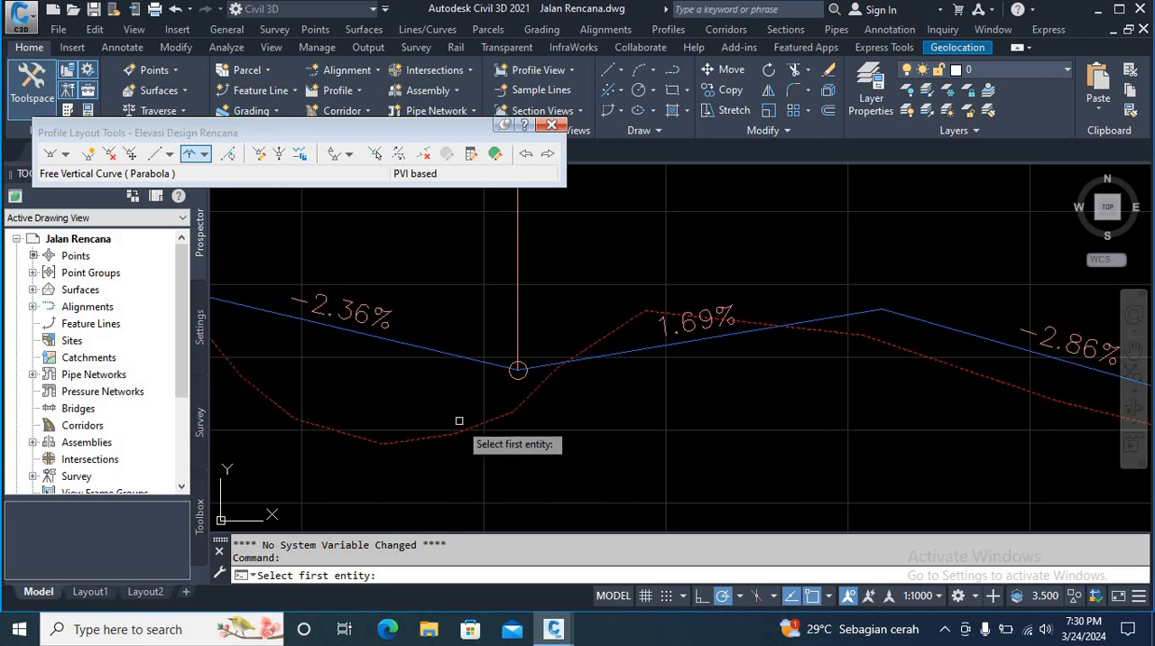
pyautogui.click(432, 356)
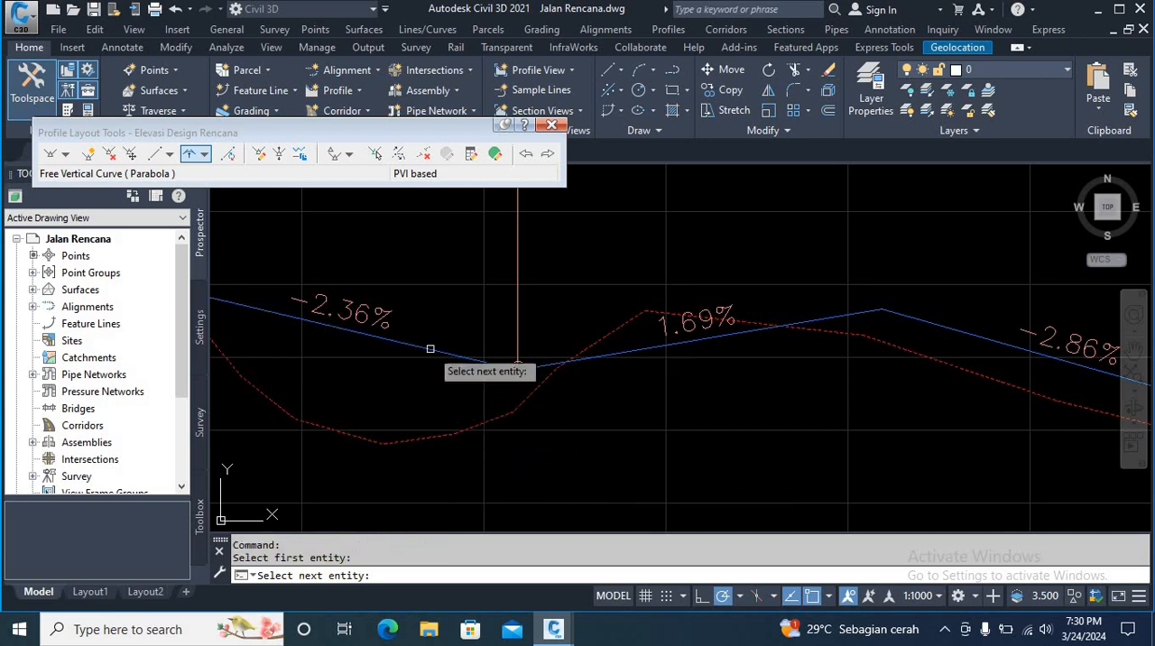
pyautogui.click(638, 350)
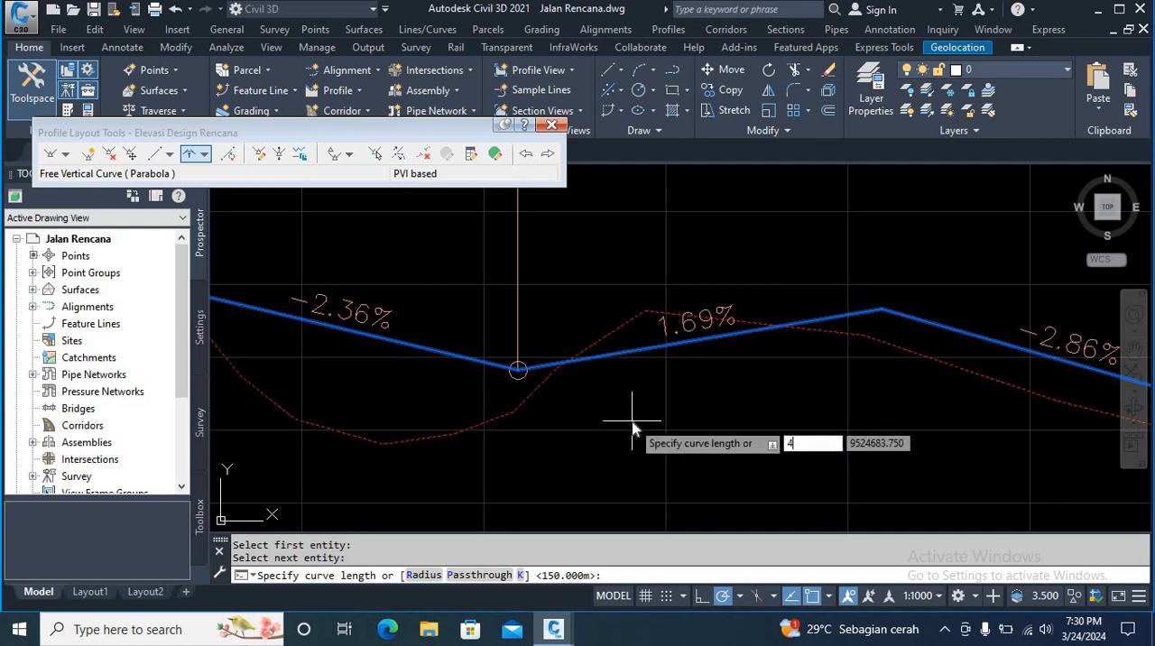
pyautogui.write('41')
pyautogui.press('Return')
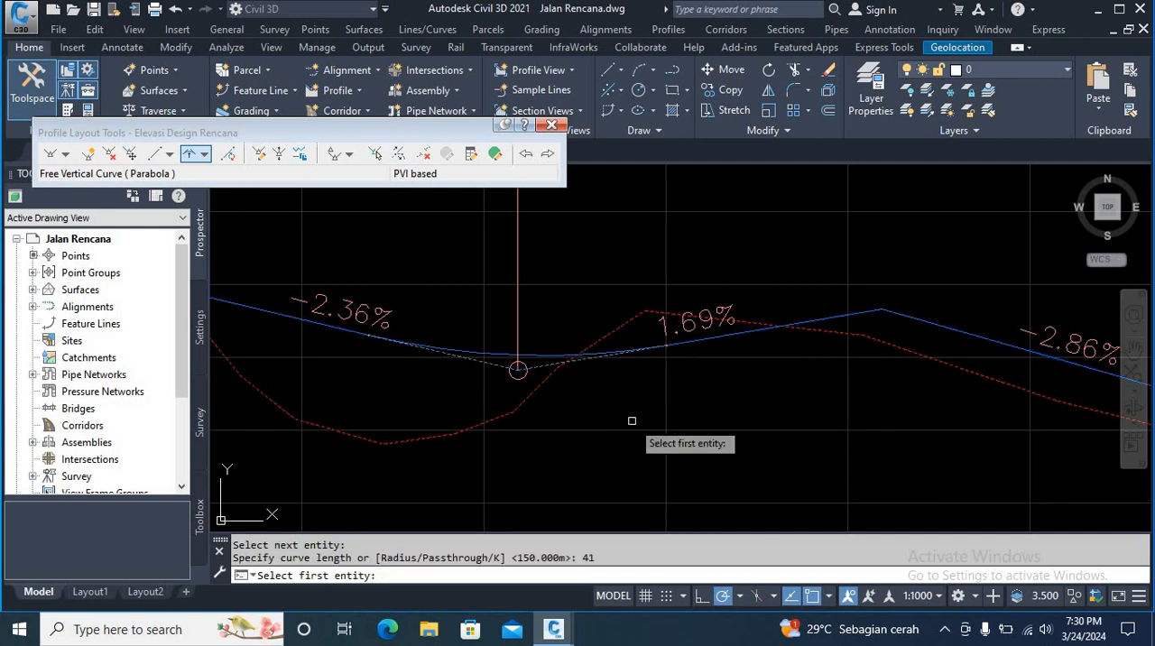
pyautogui.press('Return')
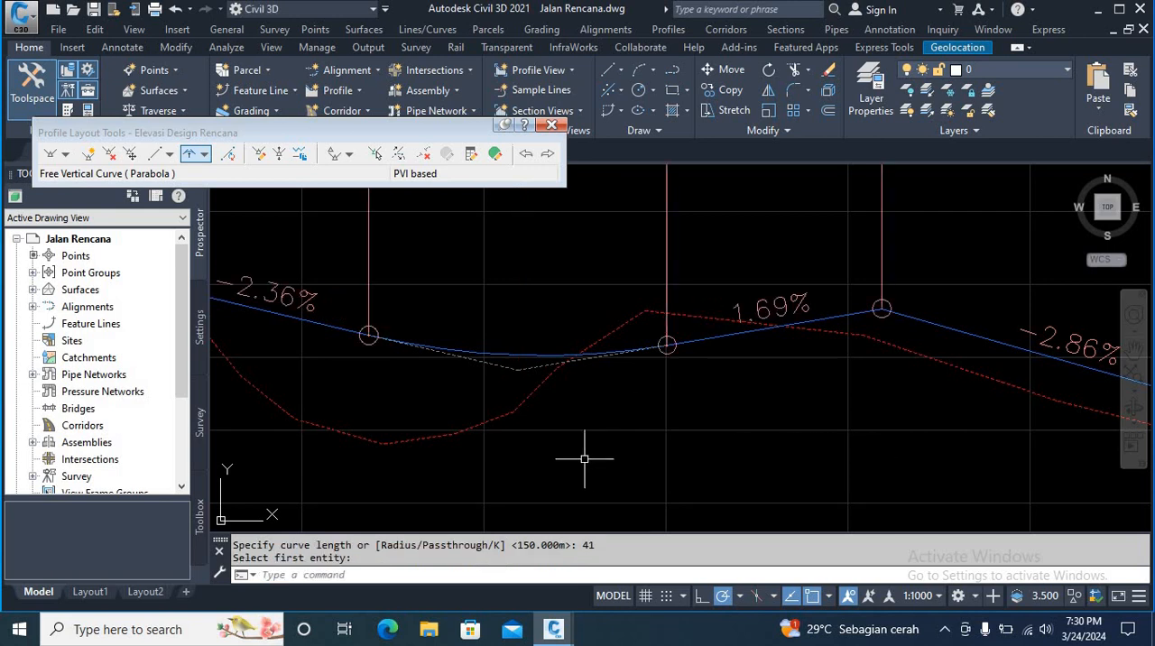
# Step: Add a free parabolic vertical curve with a length of 40 m between the 1.69% and -2.86% tangents at the crest after the first valley
pyautogui.scroll(-2, 632, 416)
pyautogui.moveTo(690, 424); pyautogui.dragTo(609, 502, button='middle')
pyautogui.scroll(-4, 605, 387)
pyautogui.scroll(4, 624, 435)
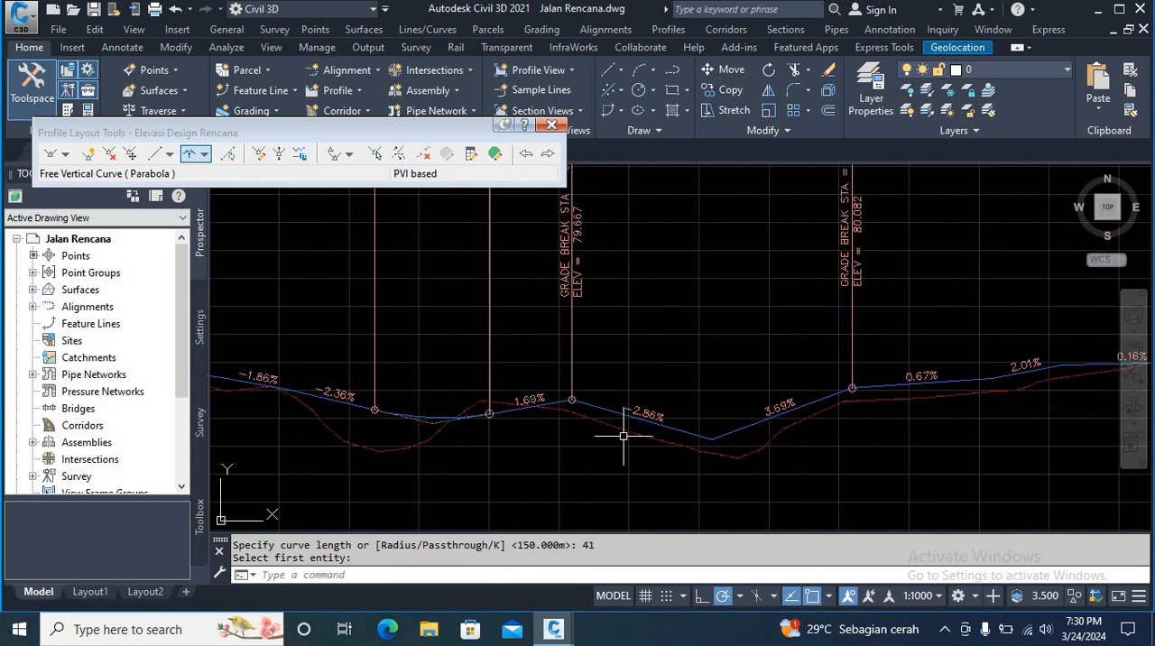
pyautogui.click(189, 155)
pyautogui.scroll(4, 548, 440)
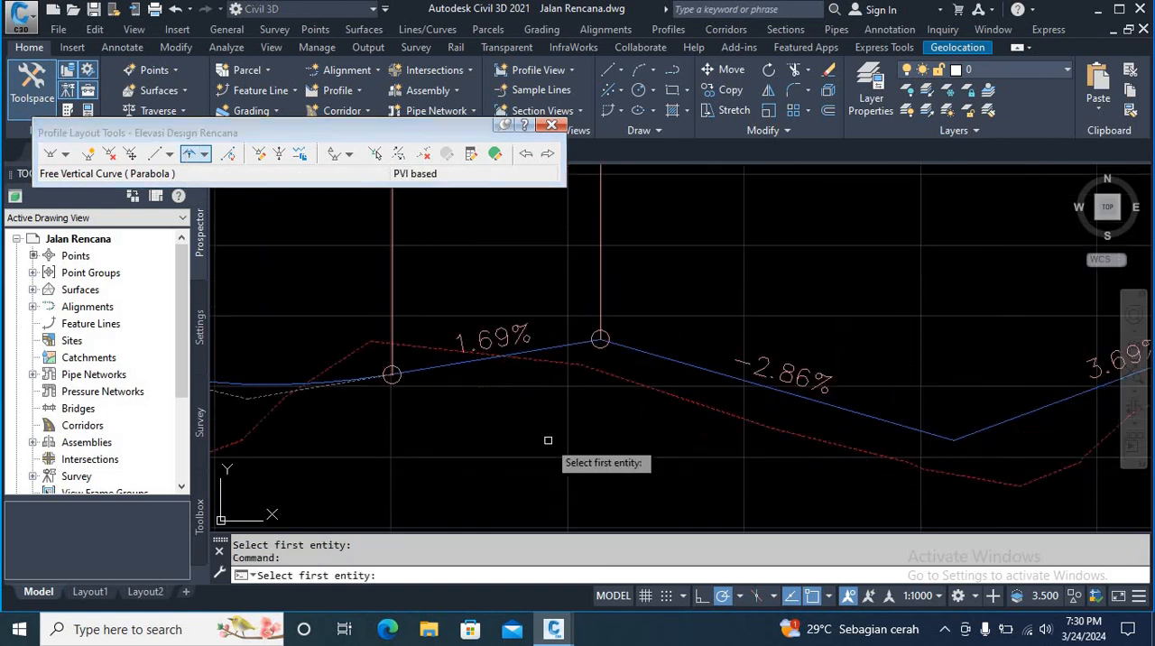
pyautogui.click(550, 350)
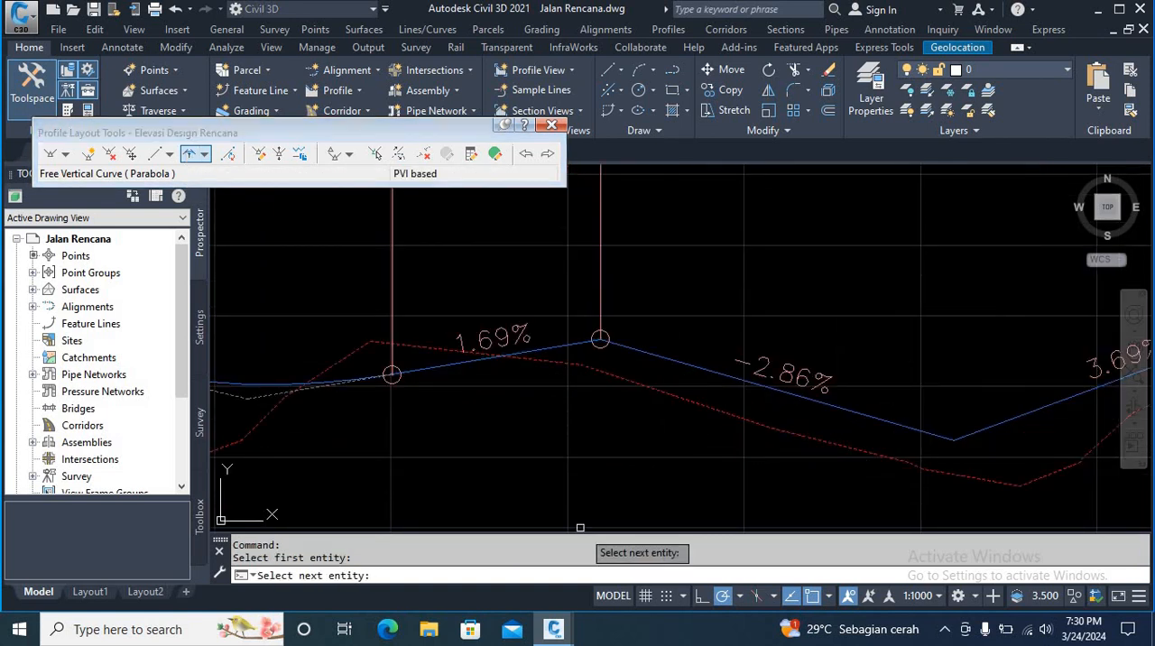
pyautogui.click(733, 376)
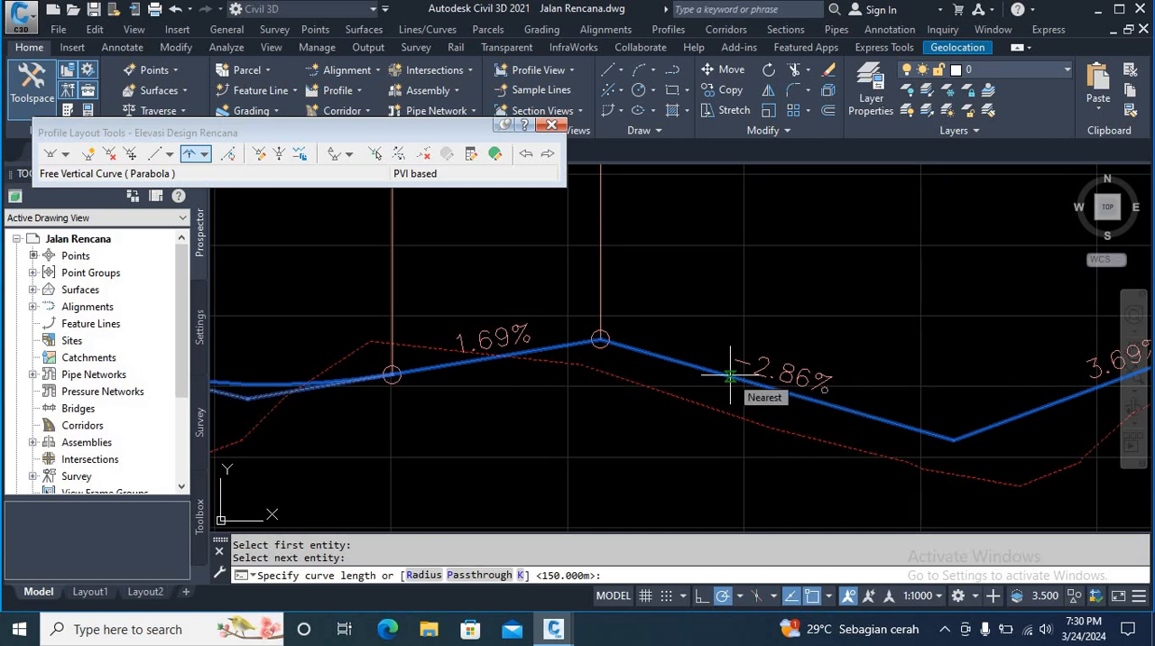
pyautogui.write('40')
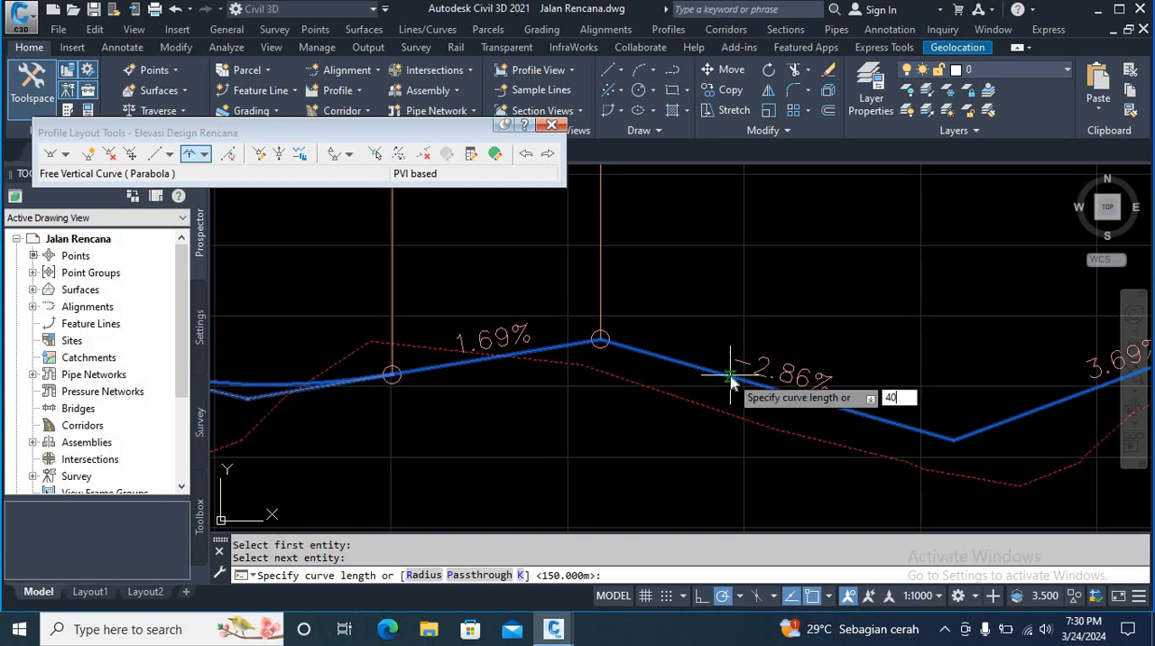
pyautogui.press('Return')
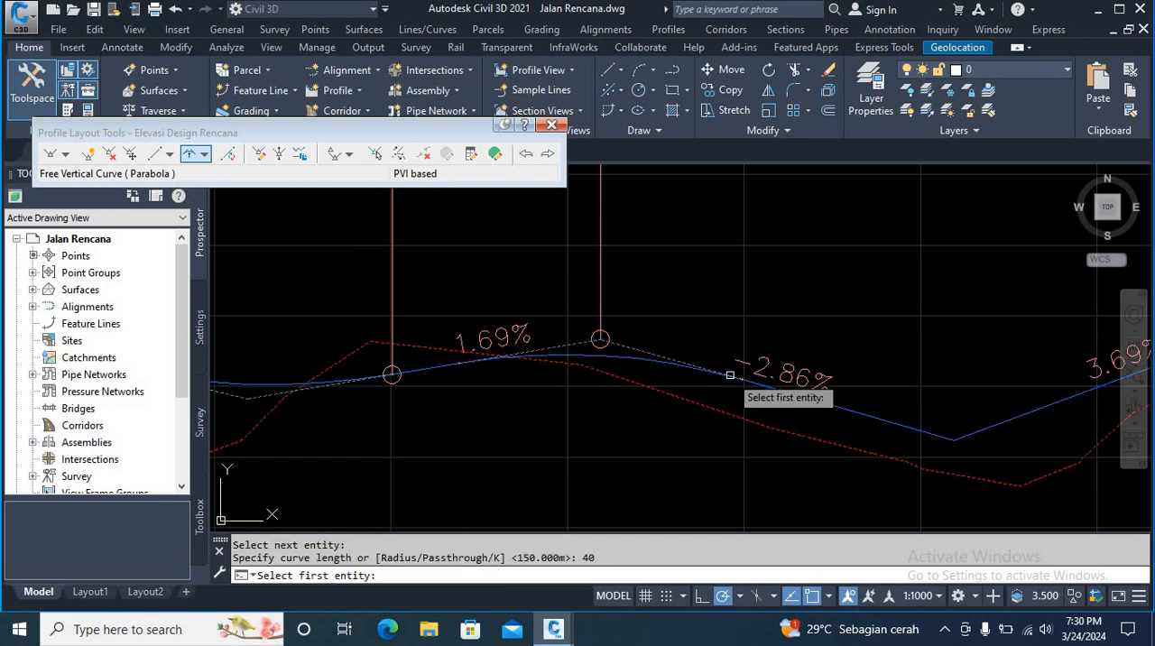
pyautogui.press('Return')
# Step: Add a free parabolic vertical curve with a length of 39 m between the -2.86% and 3.69% tangents at the second valley
pyautogui.scroll(-6, 514, 376)
pyautogui.moveTo(656, 395); pyautogui.dragTo(592, 485, button='middle')
pyautogui.scroll(2, 595, 484)
pyautogui.scroll(4, 492, 471)
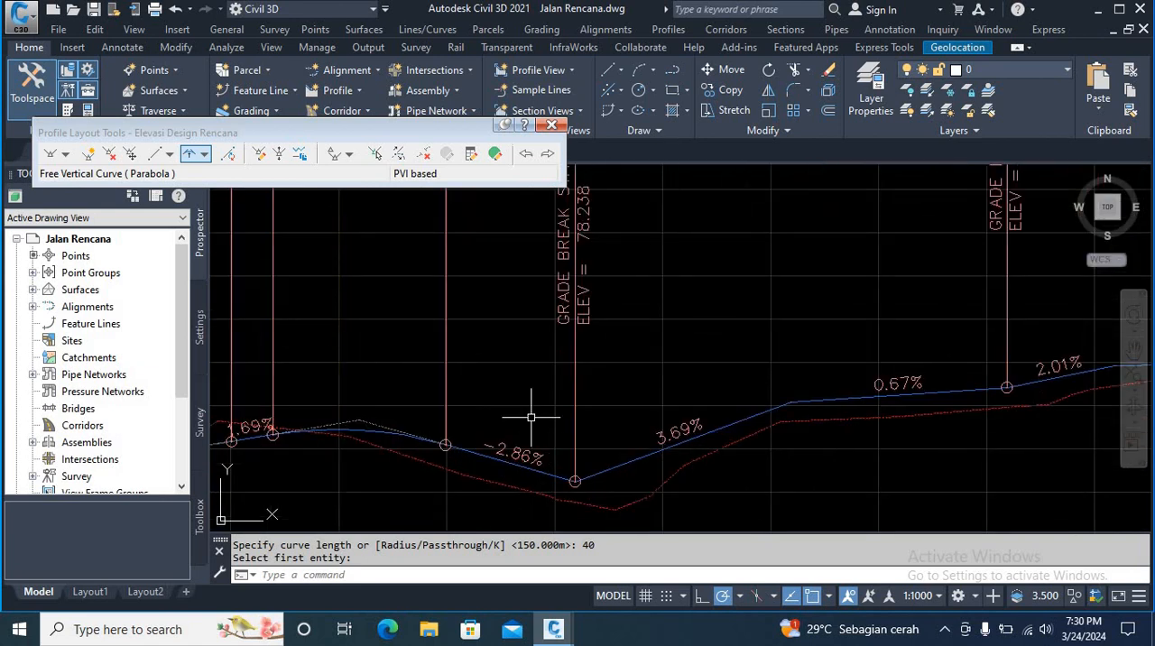
pyautogui.click(199, 156)
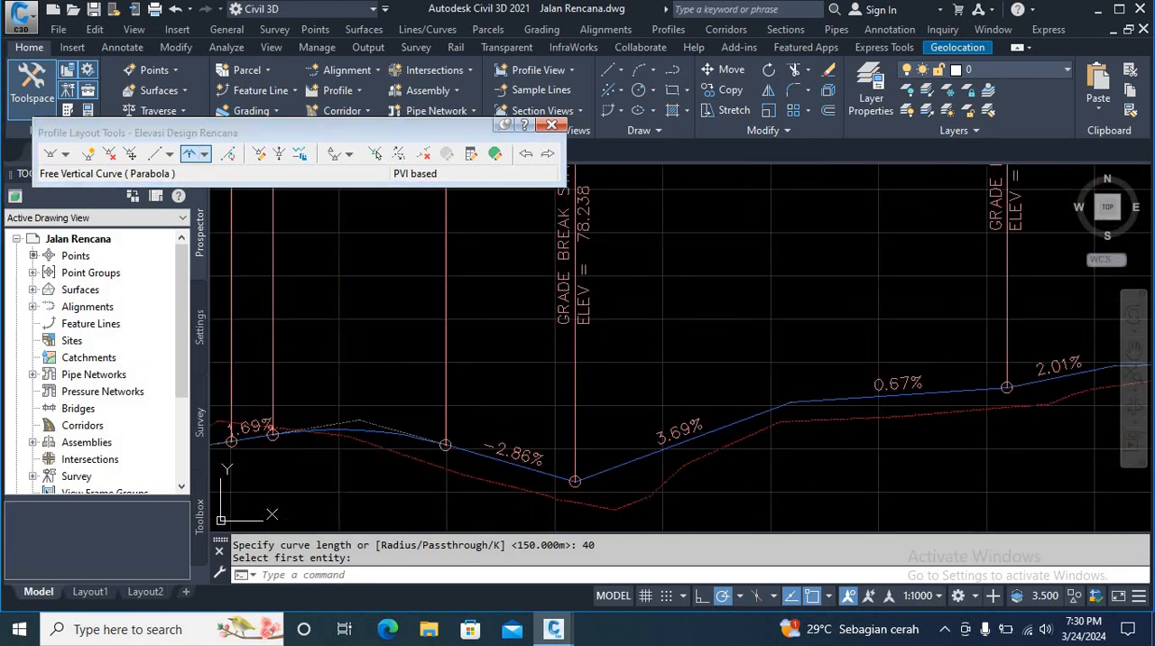
pyautogui.click(536, 469)
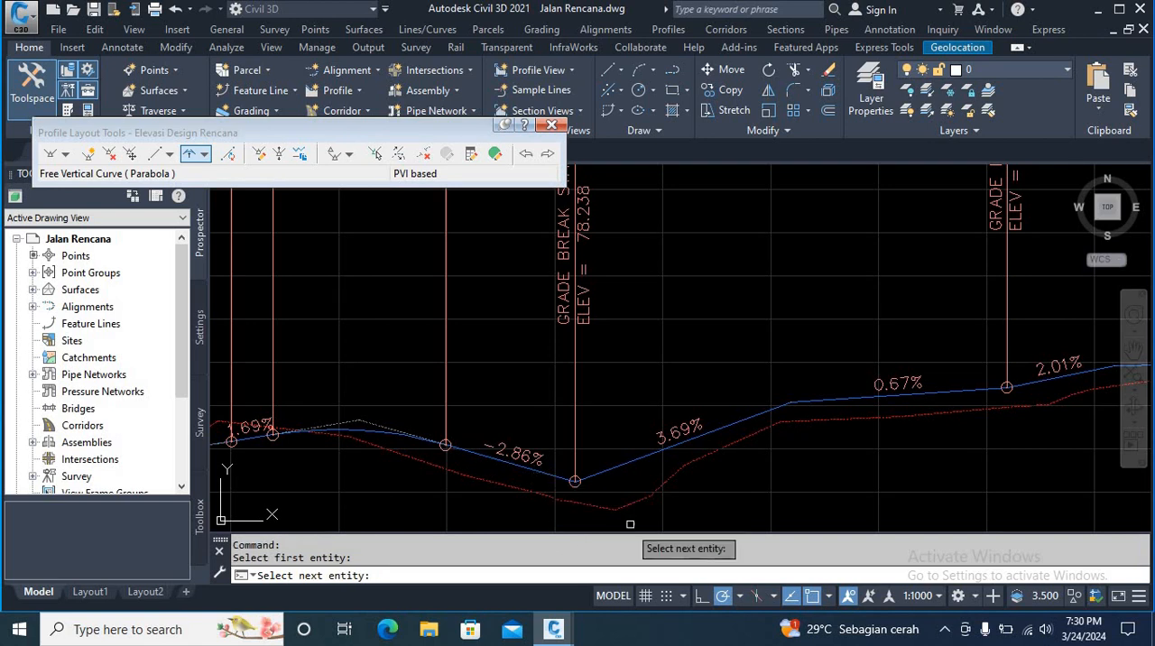
pyautogui.click(635, 459)
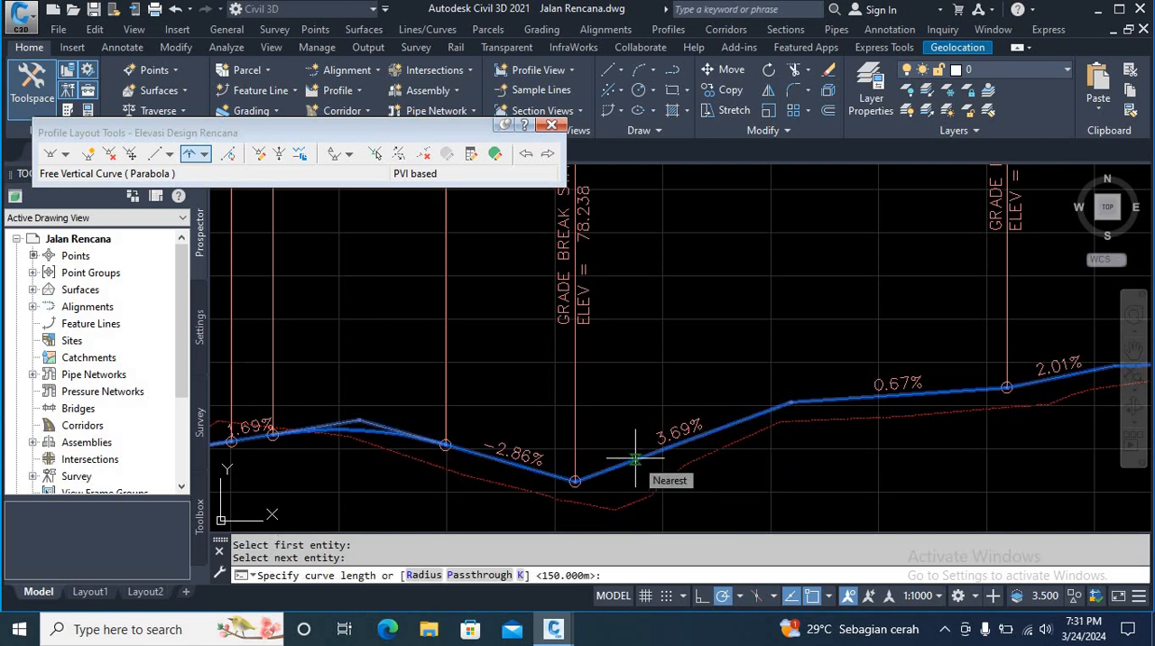
pyautogui.write('3')
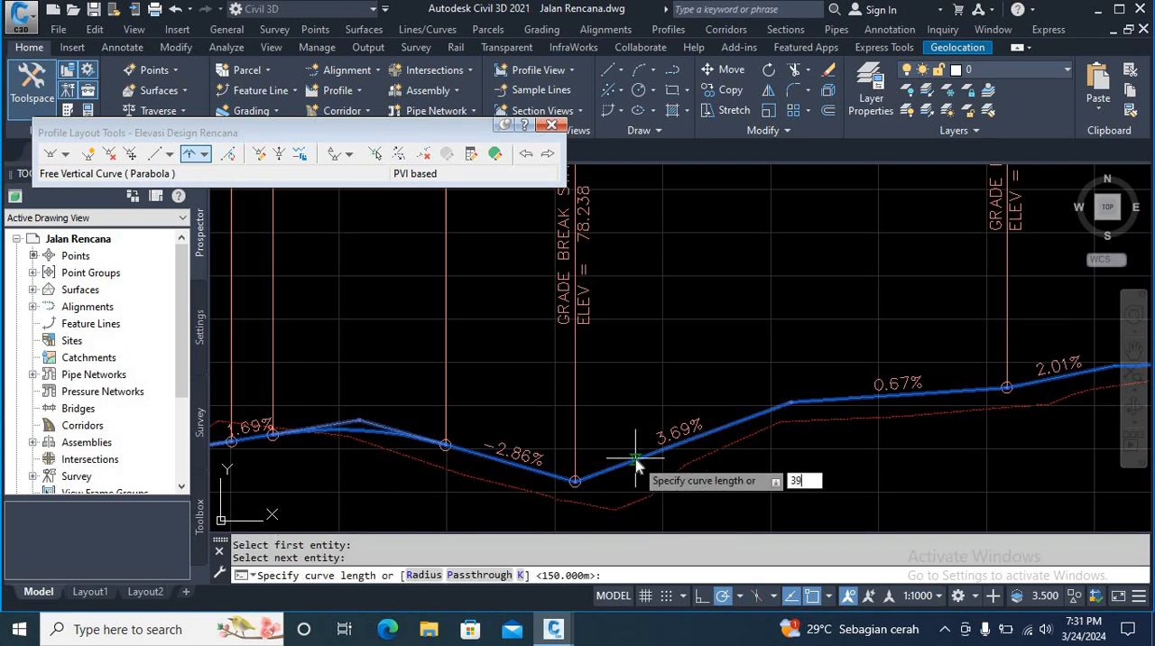
pyautogui.write('9')
pyautogui.press('Return')
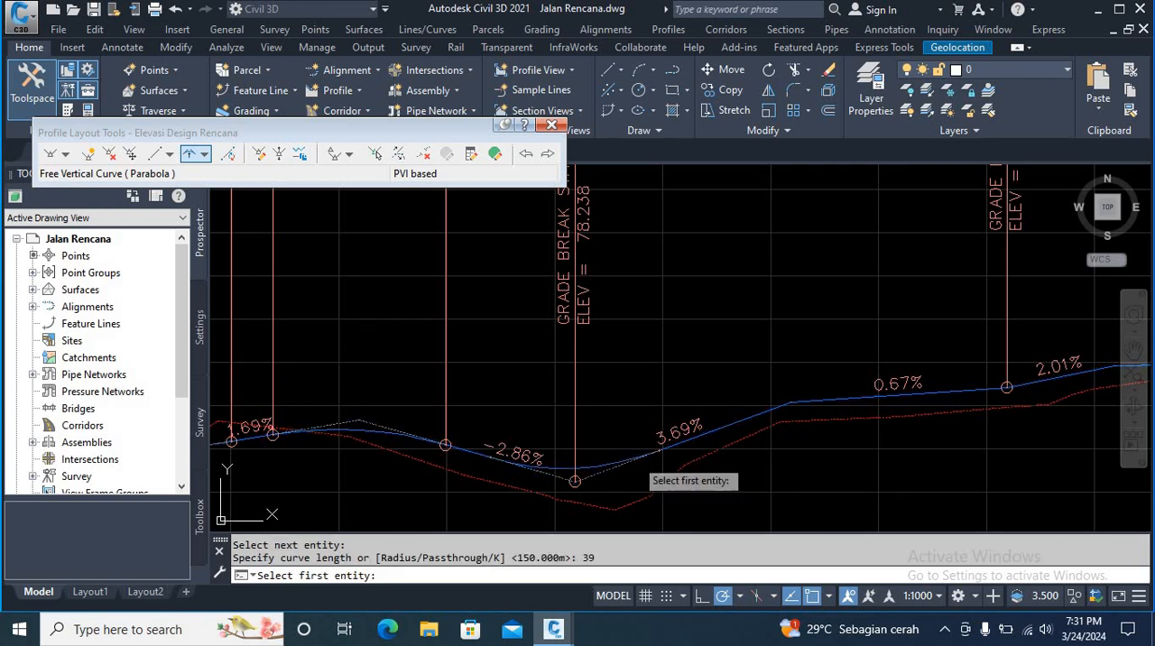
pyautogui.press('Escape')
# Step: Add a free parabolic vertical curve with a length of 39 m between the -3.66% and 2.71% tangents at the third valley
pyautogui.scroll(-5, 729, 375)
pyautogui.scroll(6, 657, 425)
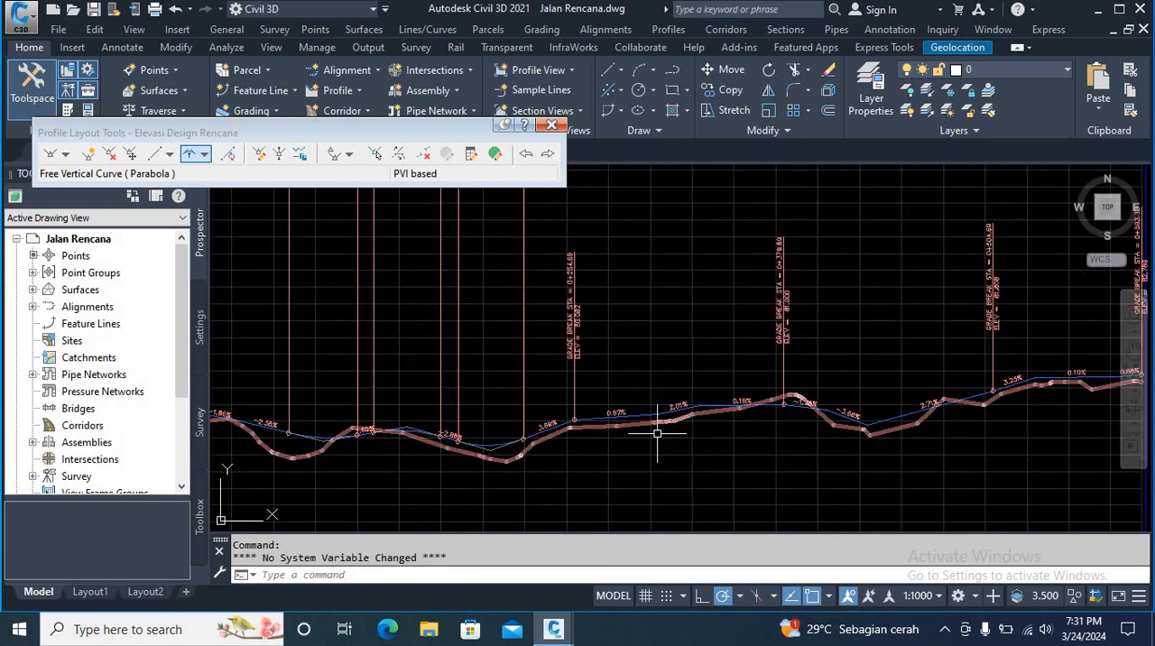
pyautogui.scroll(-5, 670, 353)
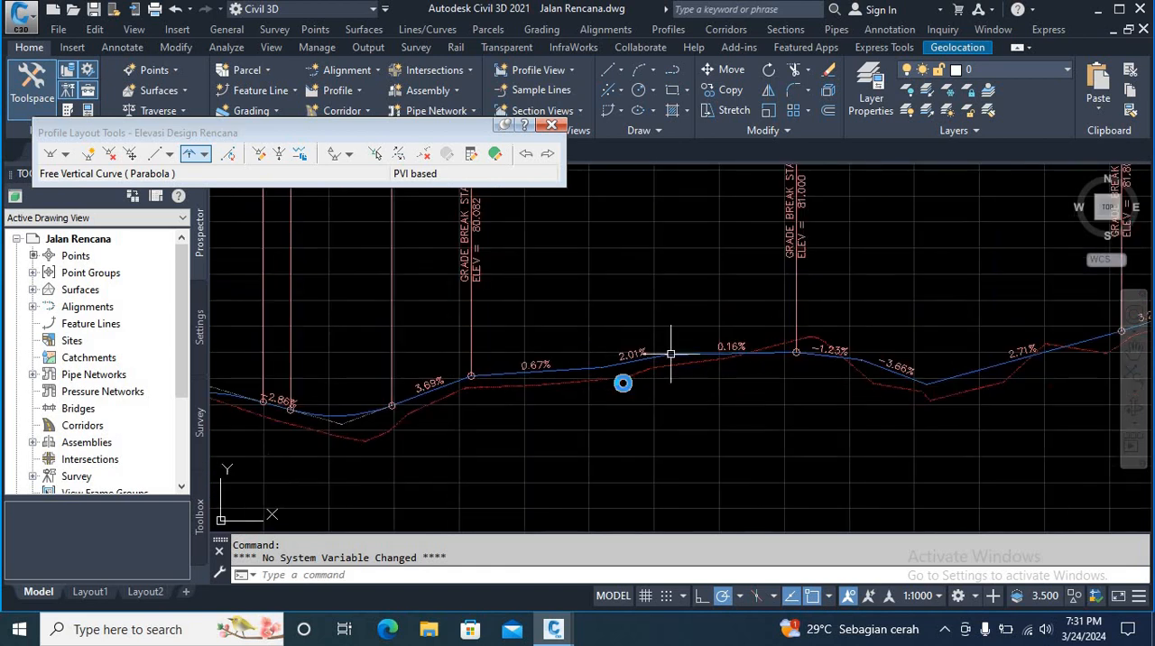
pyautogui.scroll(6, 541, 391)
pyautogui.scroll(-2, 586, 343)
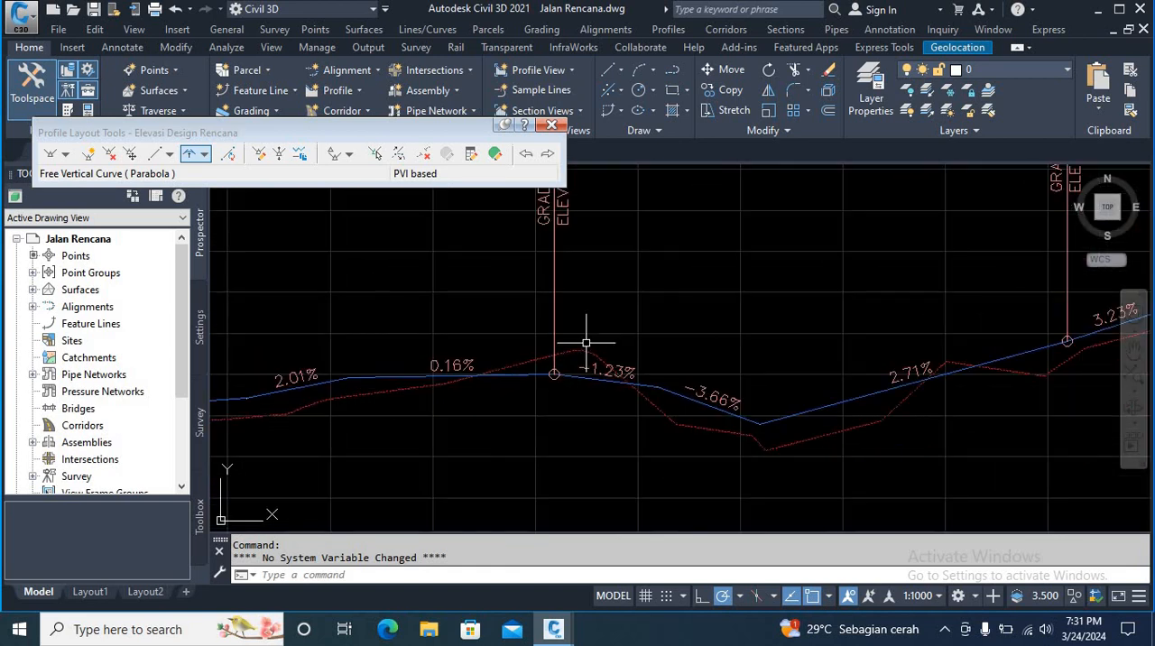
pyautogui.moveTo(649, 335); pyautogui.dragTo(613, 342, button='middle')
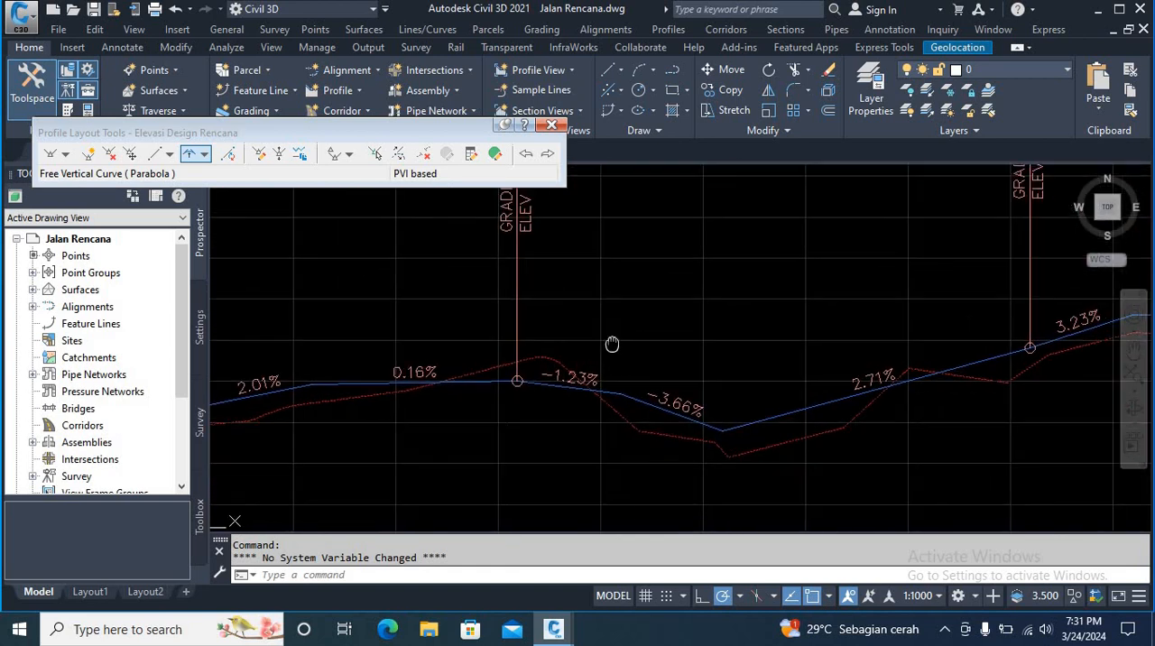
pyautogui.click(192, 151)
pyautogui.scroll(4, 726, 461)
pyautogui.moveTo(543, 410); pyautogui.dragTo(642, 525, button='middle')
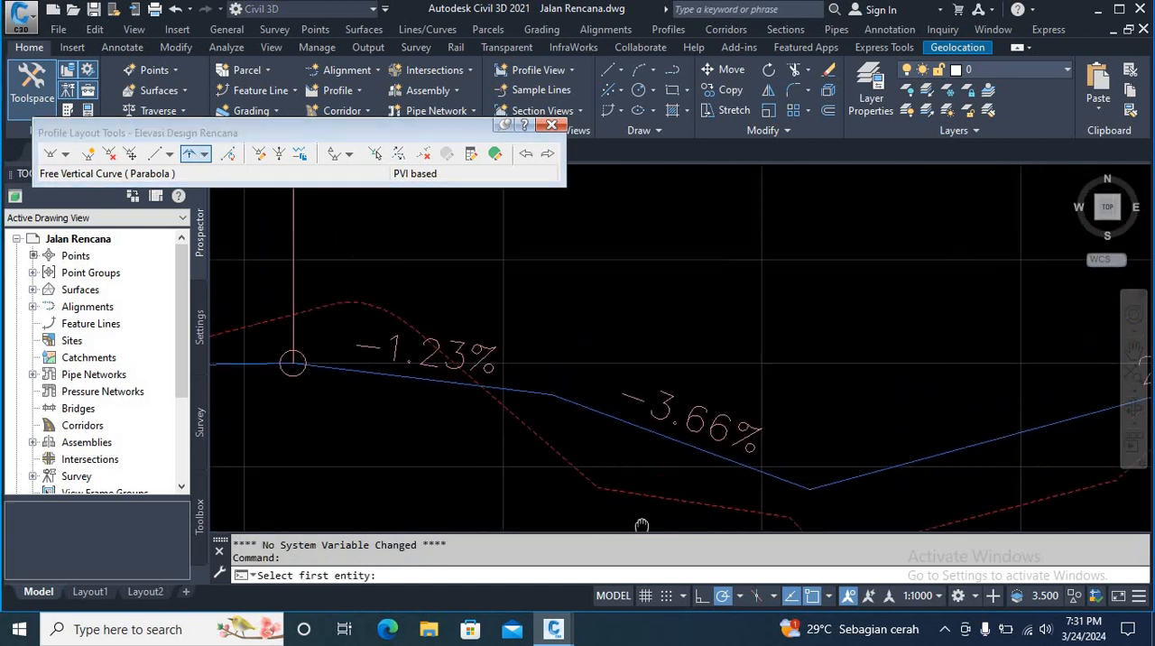
pyautogui.click(711, 459)
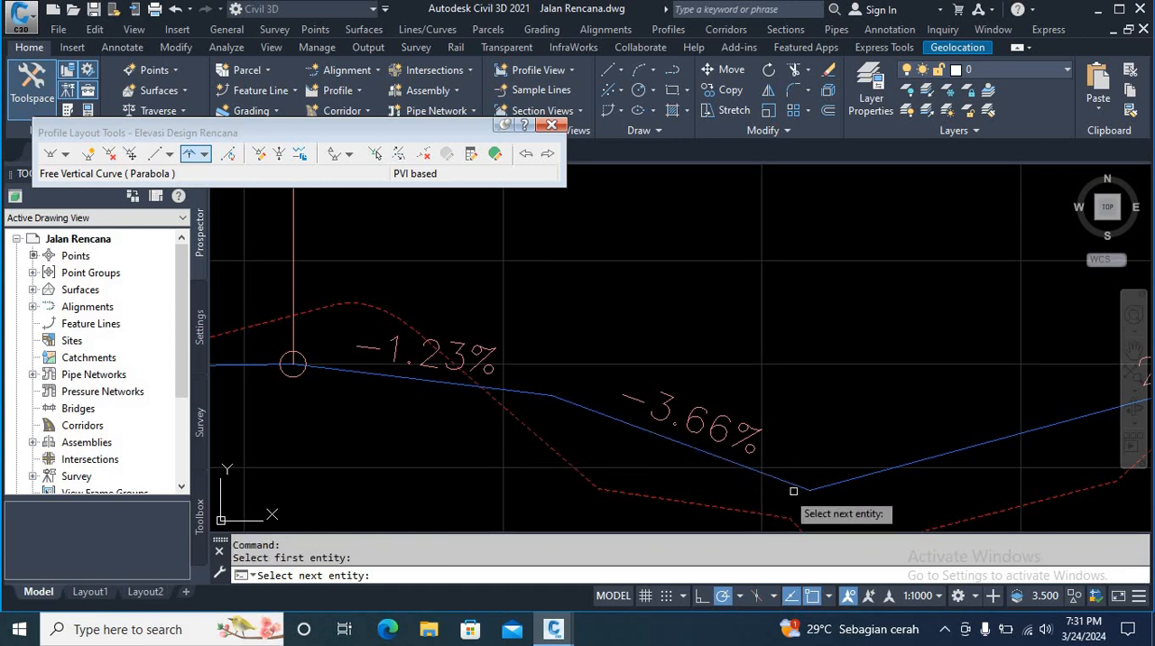
pyautogui.click(908, 464)
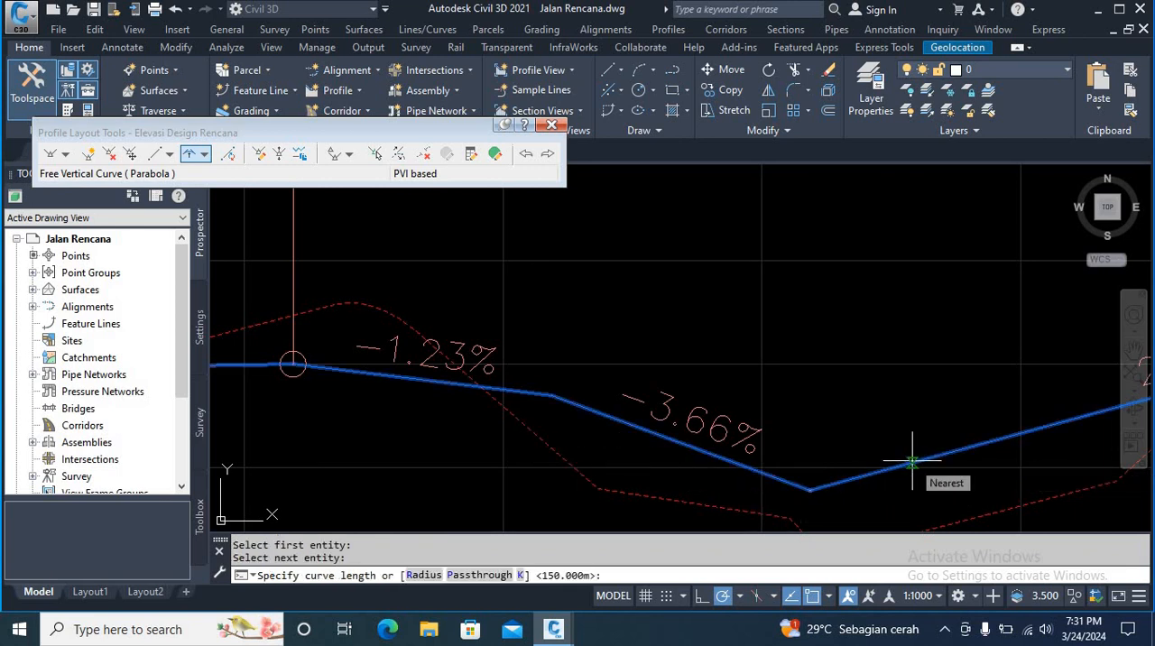
pyautogui.write('3')
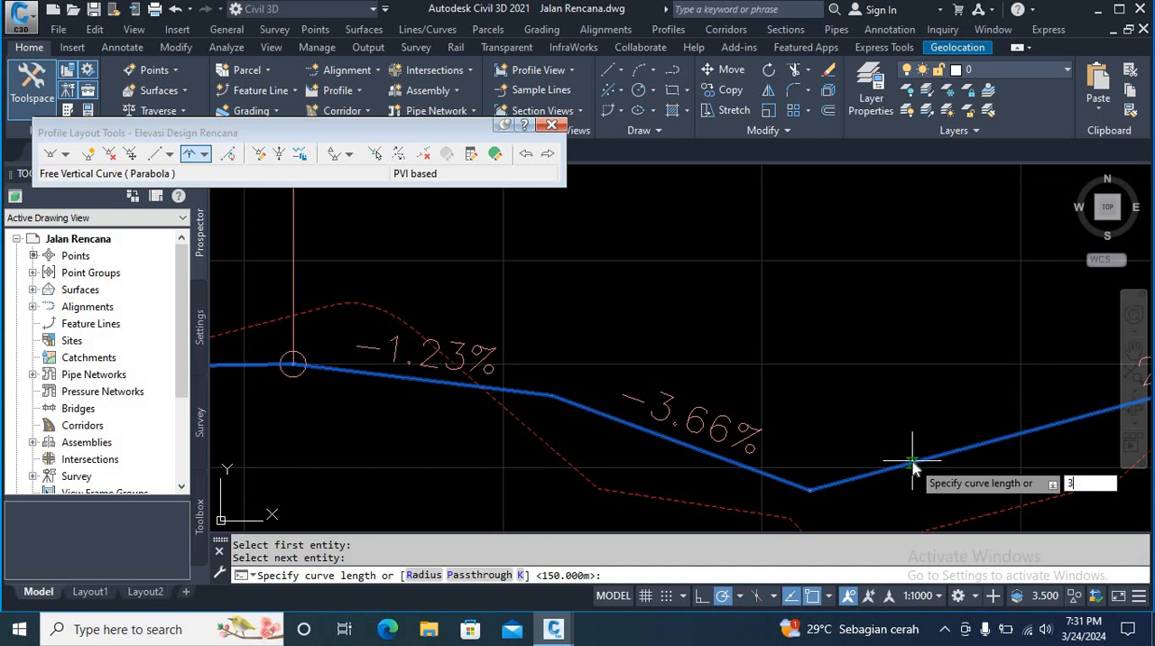
pyautogui.write('9')
pyautogui.press('Return')
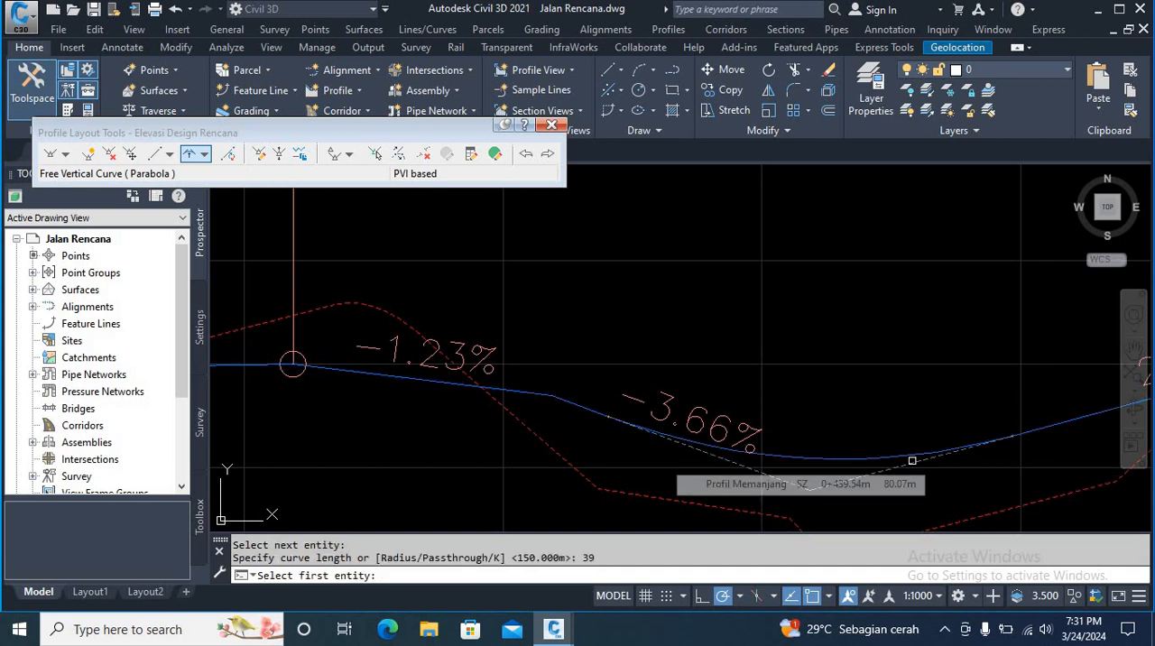
pyautogui.press('Return')
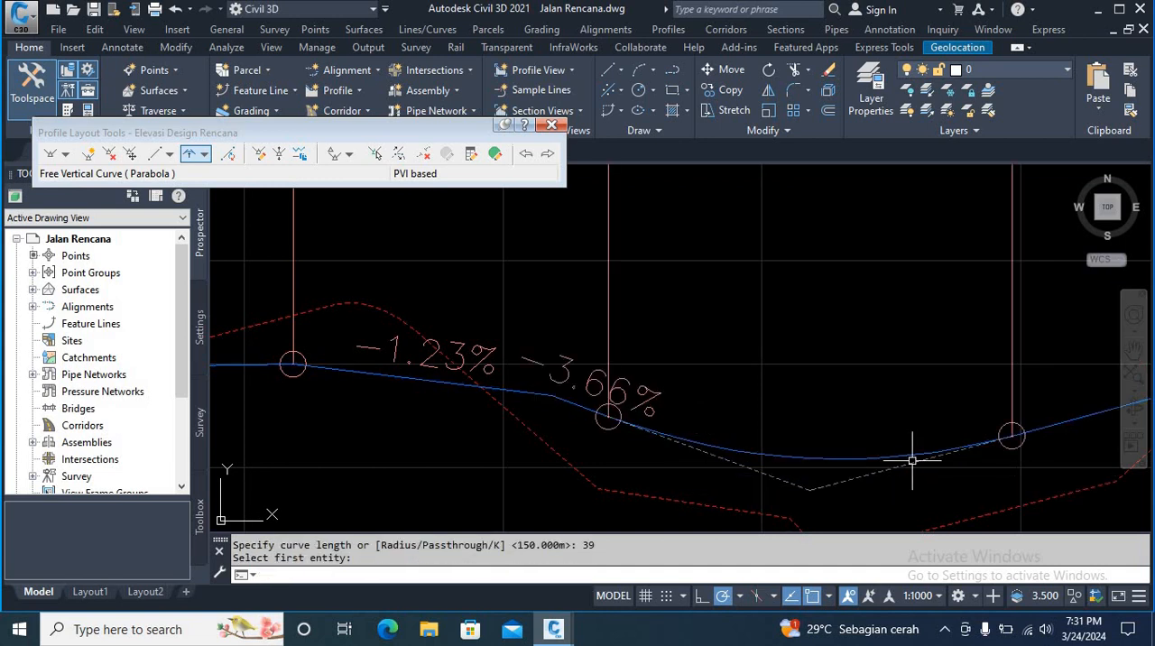
# Step: Delete the parabolic vertical curve between the -3.66% and 2.71% tangents at the third valley
pyautogui.scroll(-5, 763, 368)
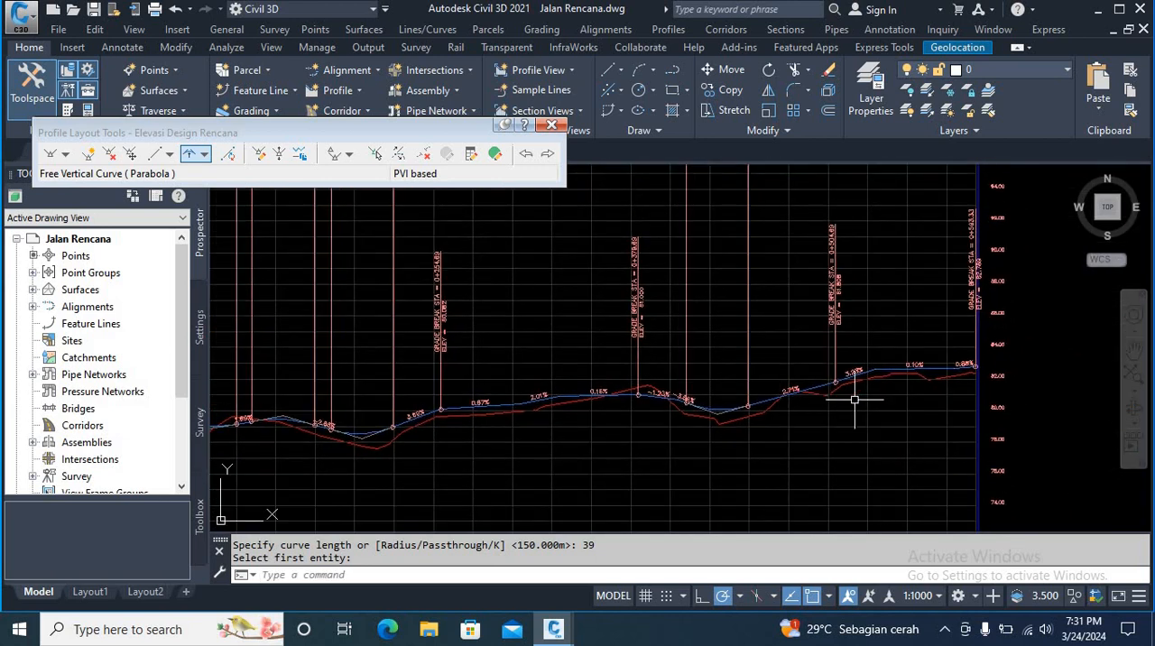
pyautogui.scroll(3, 742, 384)
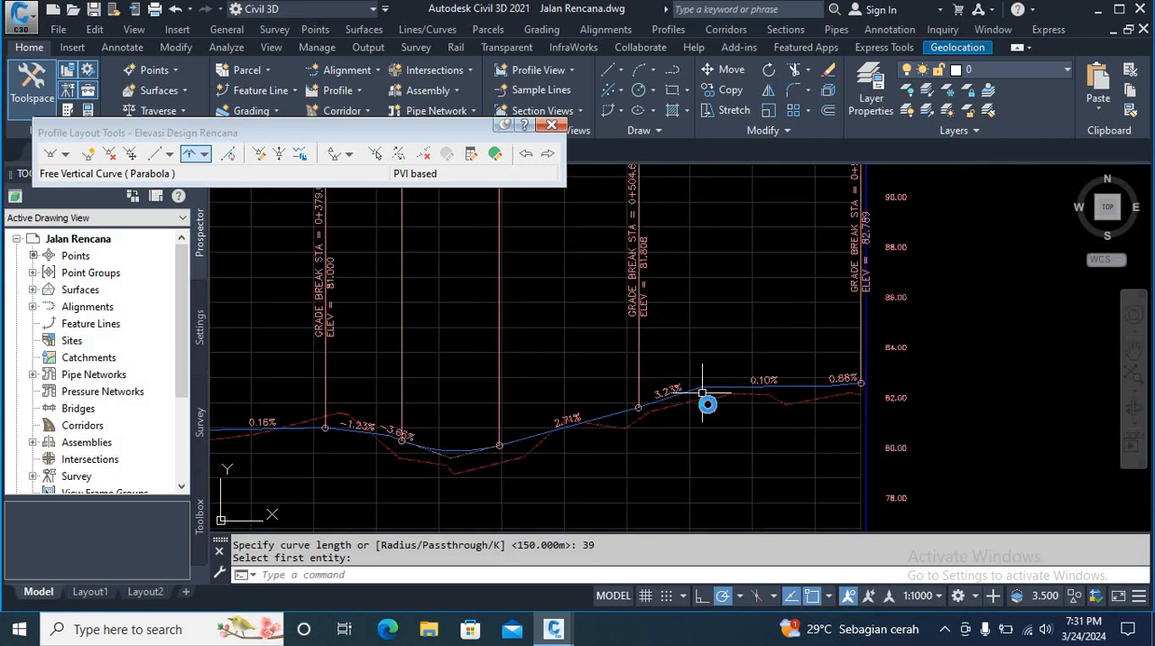
pyautogui.moveTo(702, 394); pyautogui.dragTo(713, 414, button='middle')
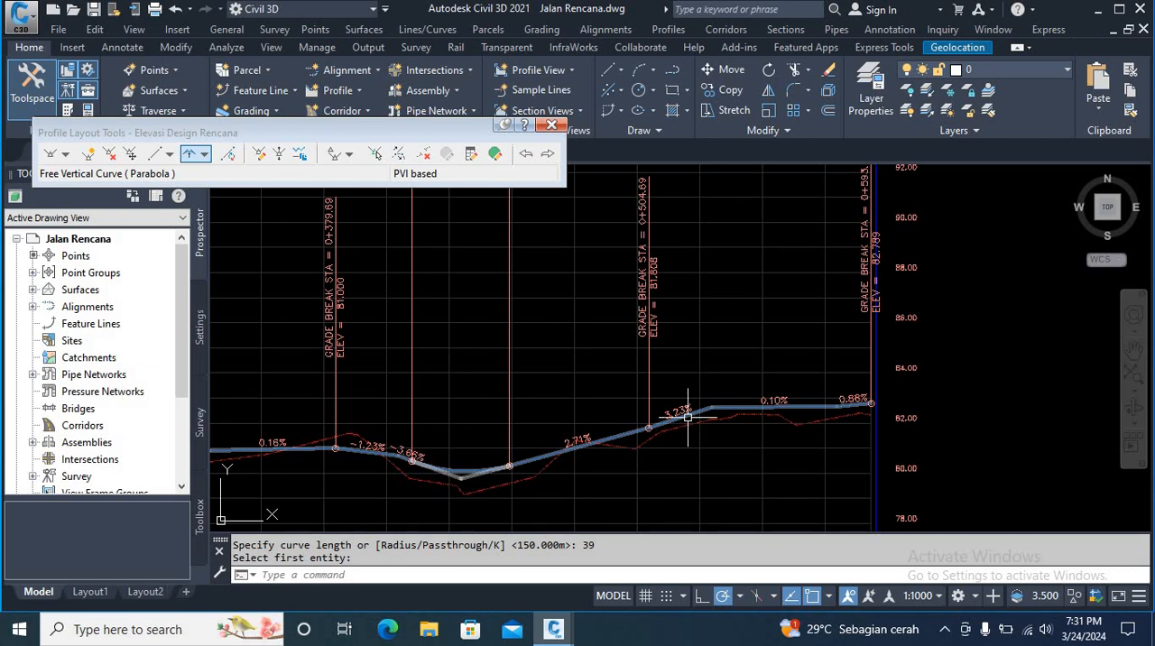
pyautogui.scroll(4, 433, 476)
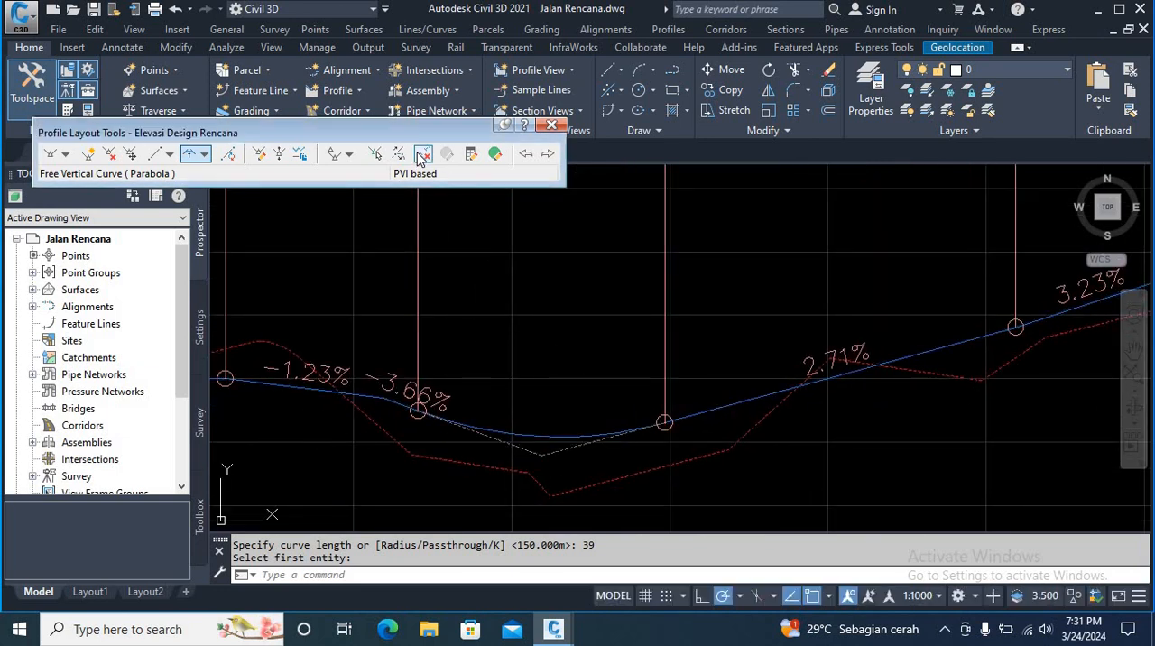
pyautogui.click(424, 155)
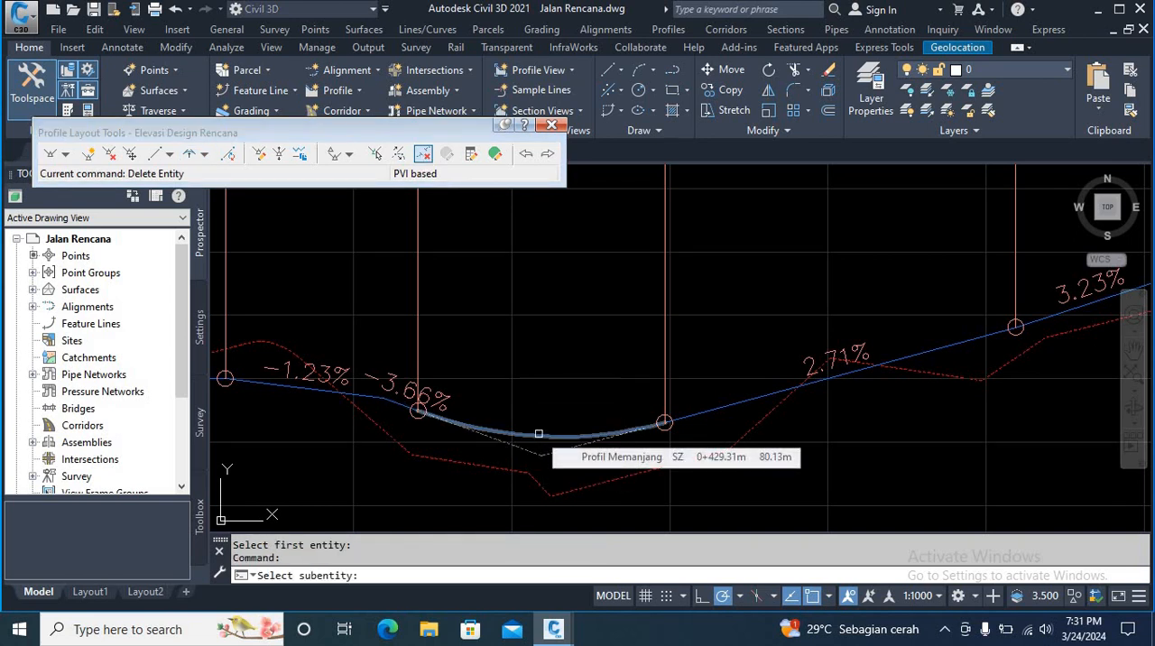
pyautogui.click(538, 434)
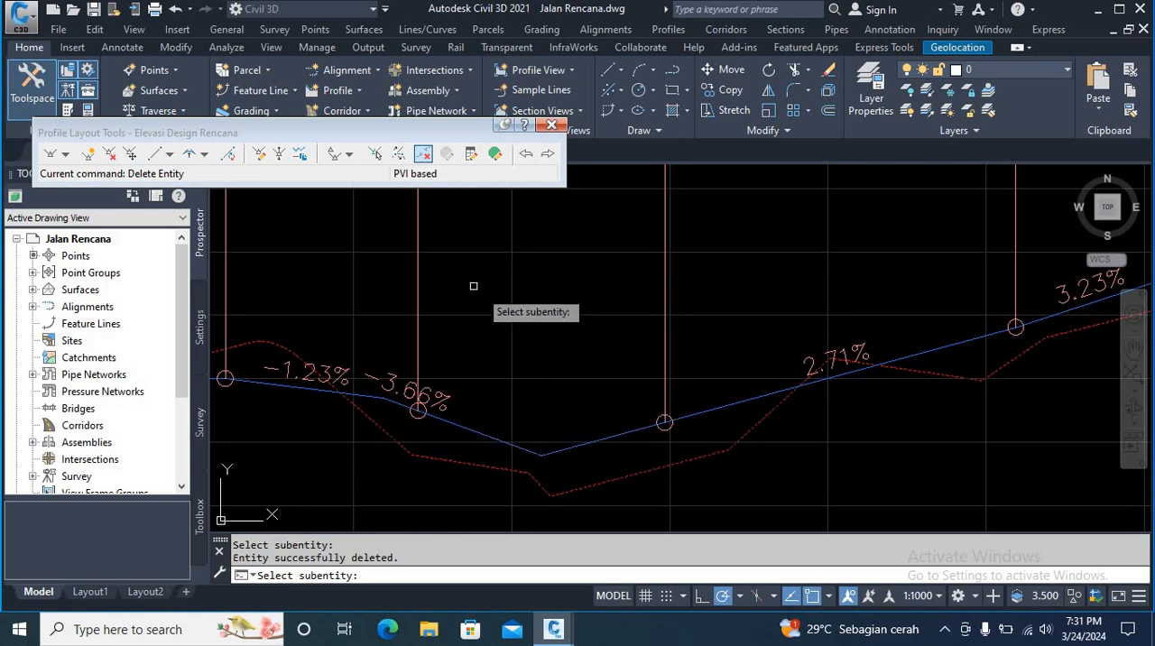
pyautogui.press('Escape')
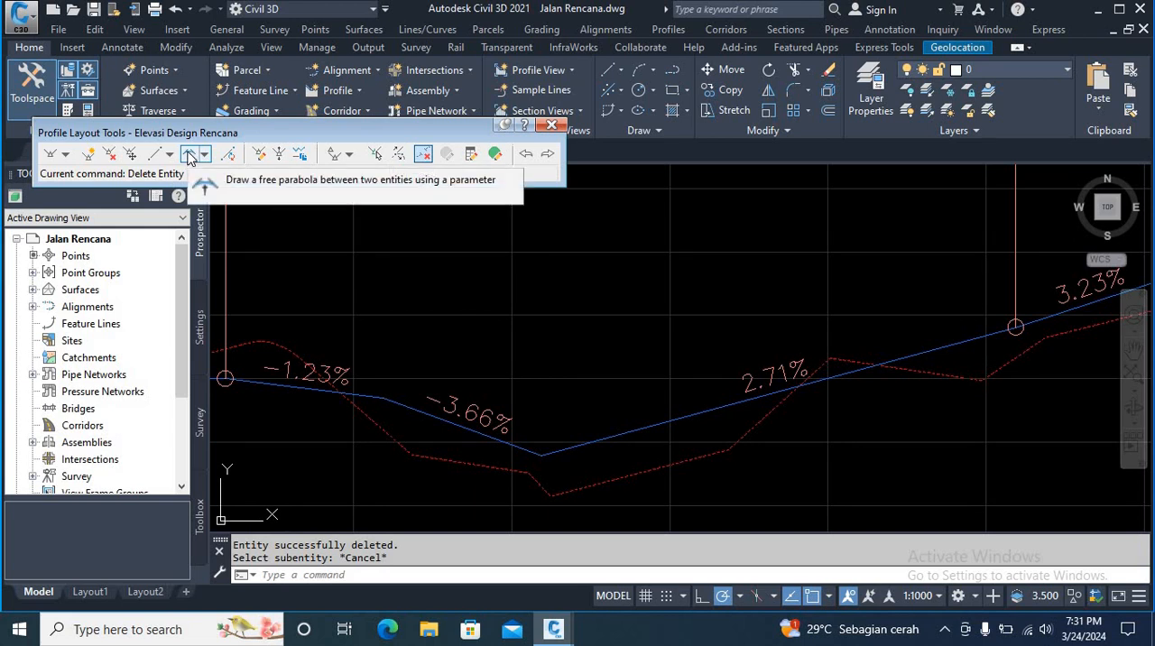
# Step: Add a free parabolic vertical curve with a length of 35 m between the -3.66% and 2.71% tangents at the third valley
pyautogui.click(187, 157)
pyautogui.moveTo(531, 481); pyautogui.dragTo(588, 484, button='middle')
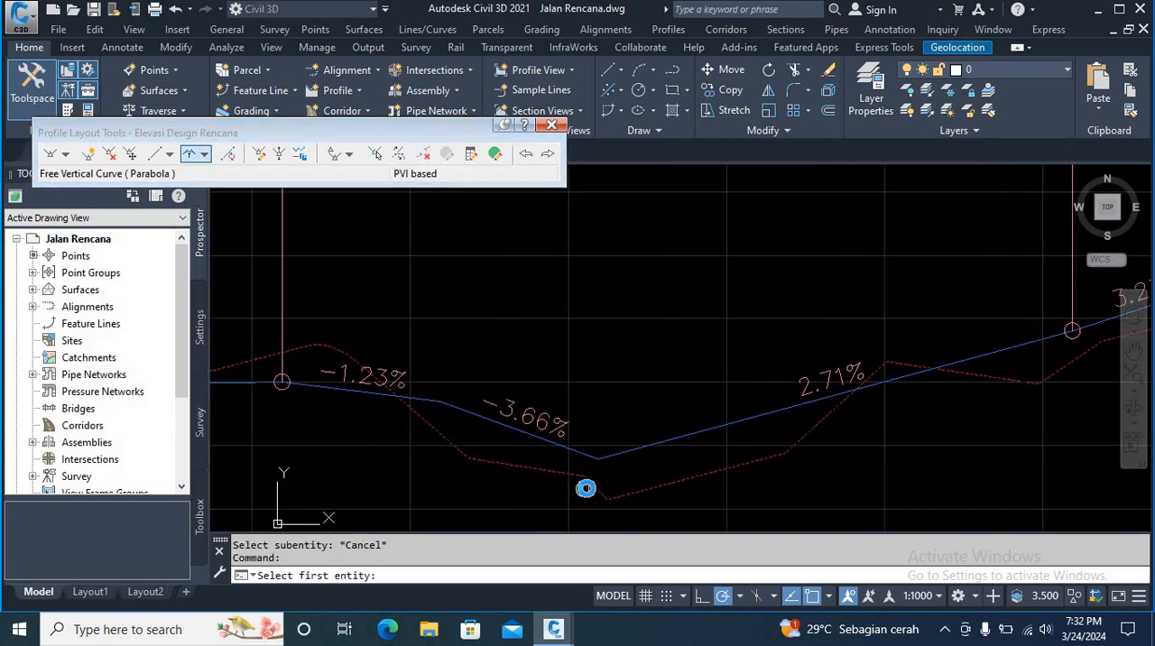
pyautogui.click(544, 440)
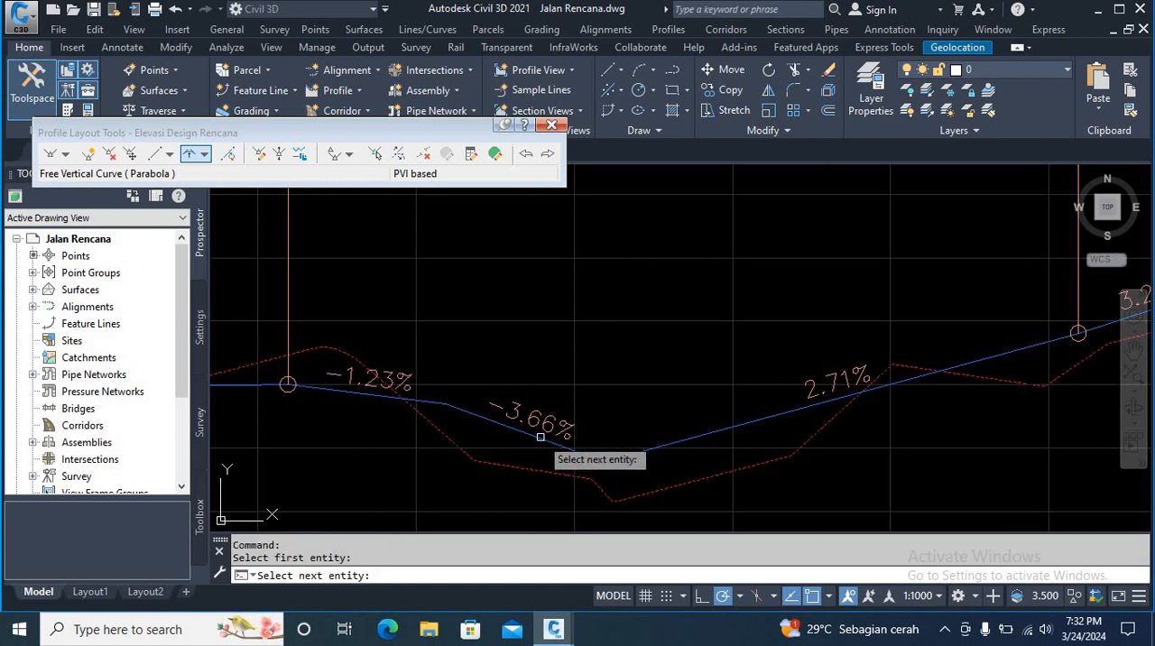
pyautogui.click(701, 438)
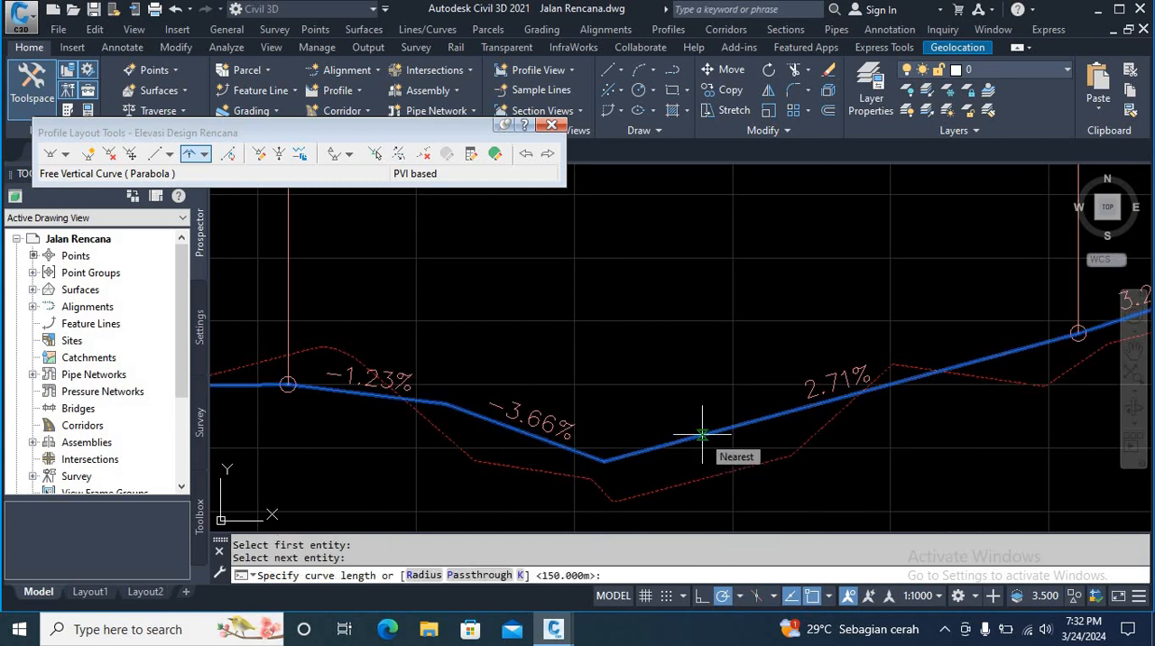
pyautogui.write('35')
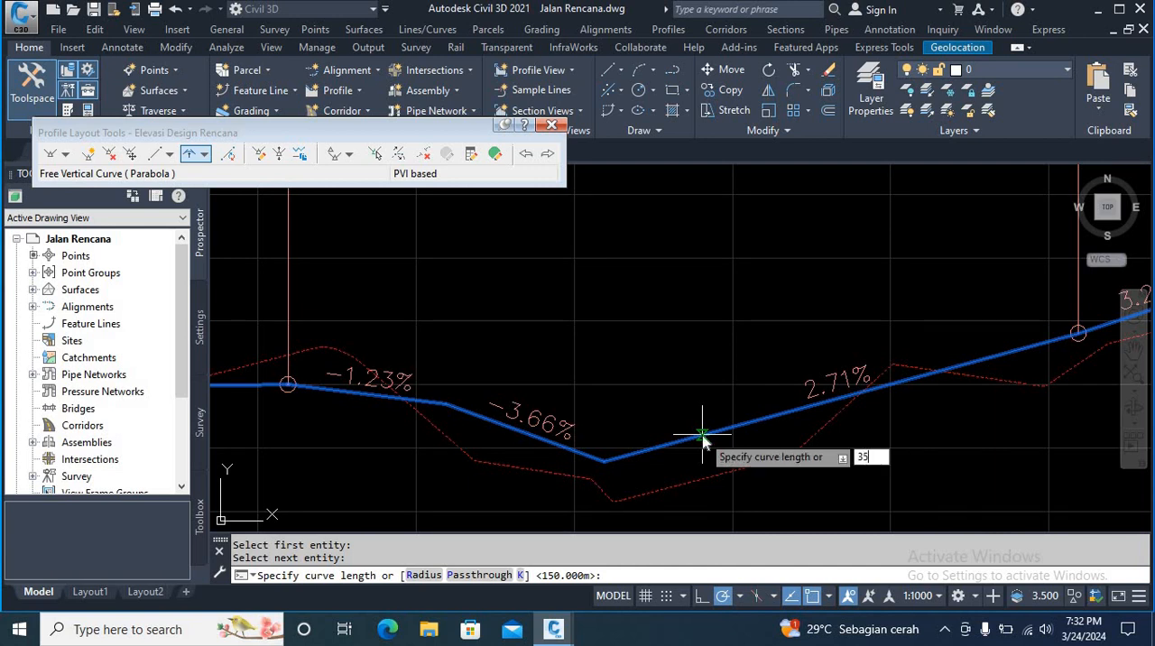
pyautogui.press('Return')
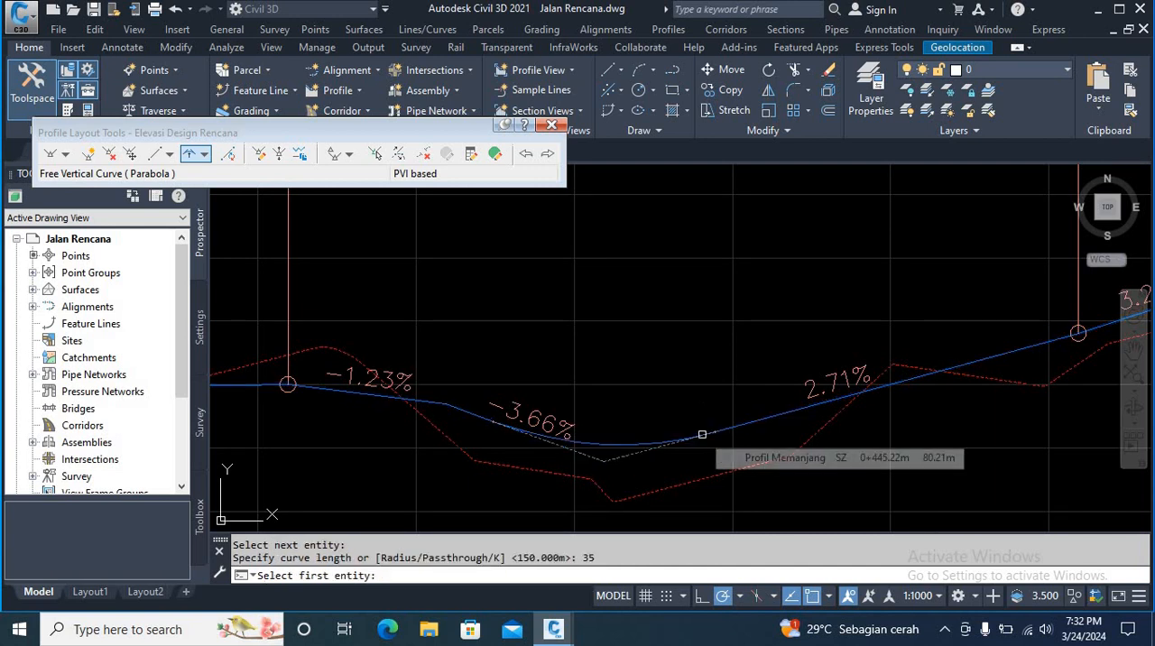
pyautogui.press('Escape')
pyautogui.scroll(-4, 560, 362)
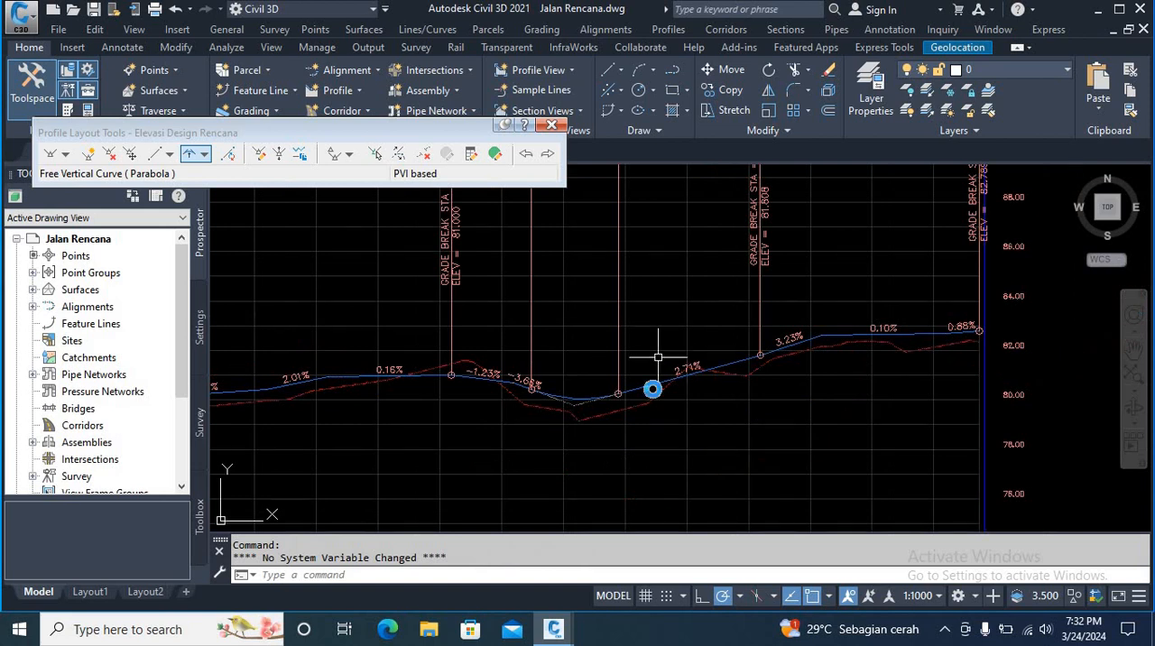
# Step: Add a free parabolic vertical curve with a length of 39 m between the 3.23% and 0.10% tangents near the profile's end
pyautogui.scroll(-2, 658, 359)
pyautogui.moveTo(658, 359); pyautogui.dragTo(645, 432, button='middle')
pyautogui.scroll(6, 645, 431)
pyautogui.scroll(-4, 589, 454)
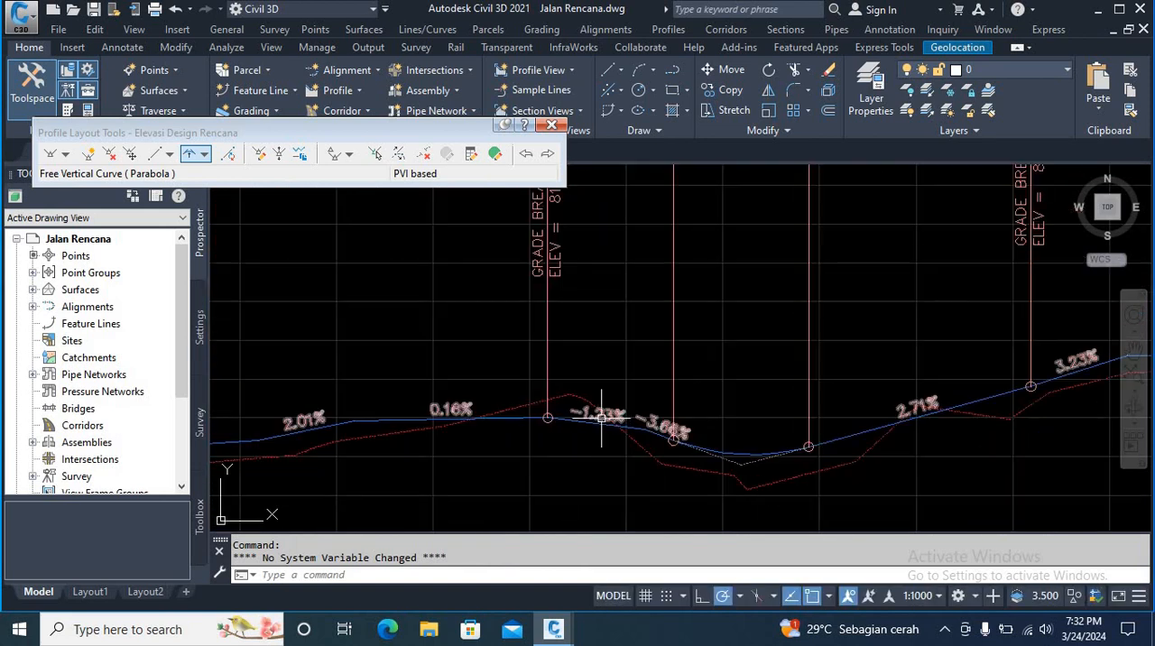
pyautogui.scroll(-4, 728, 451)
pyautogui.scroll(5, 770, 402)
pyautogui.scroll(-2, 645, 400)
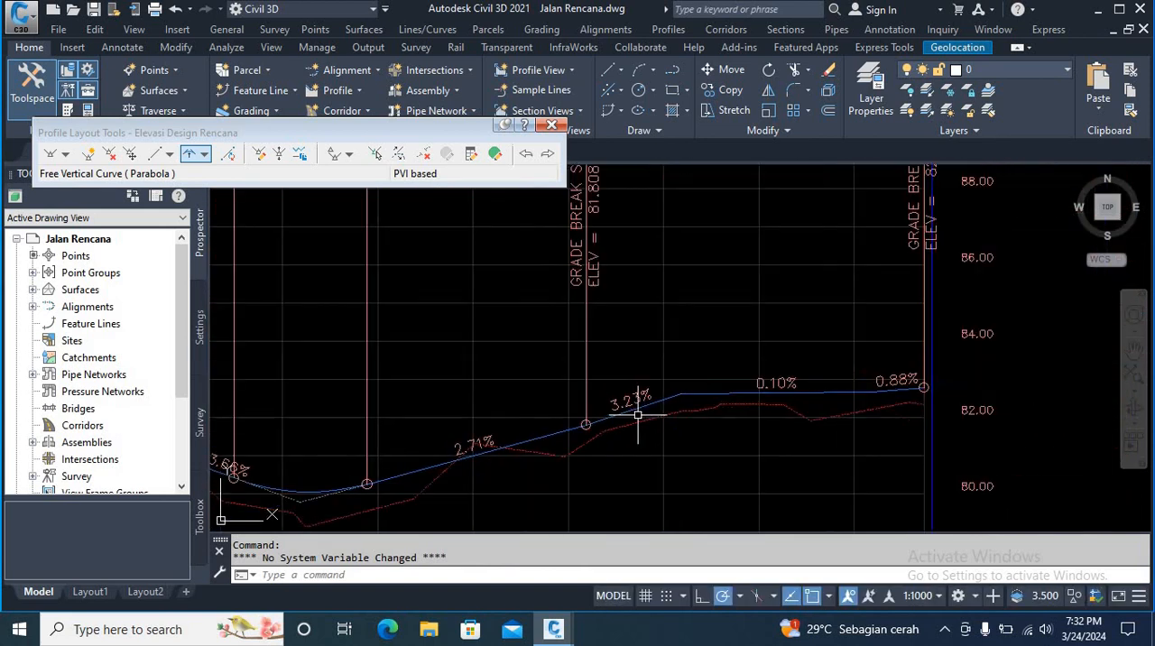
pyautogui.scroll(3, 696, 369)
pyautogui.scroll(-1, 698, 376)
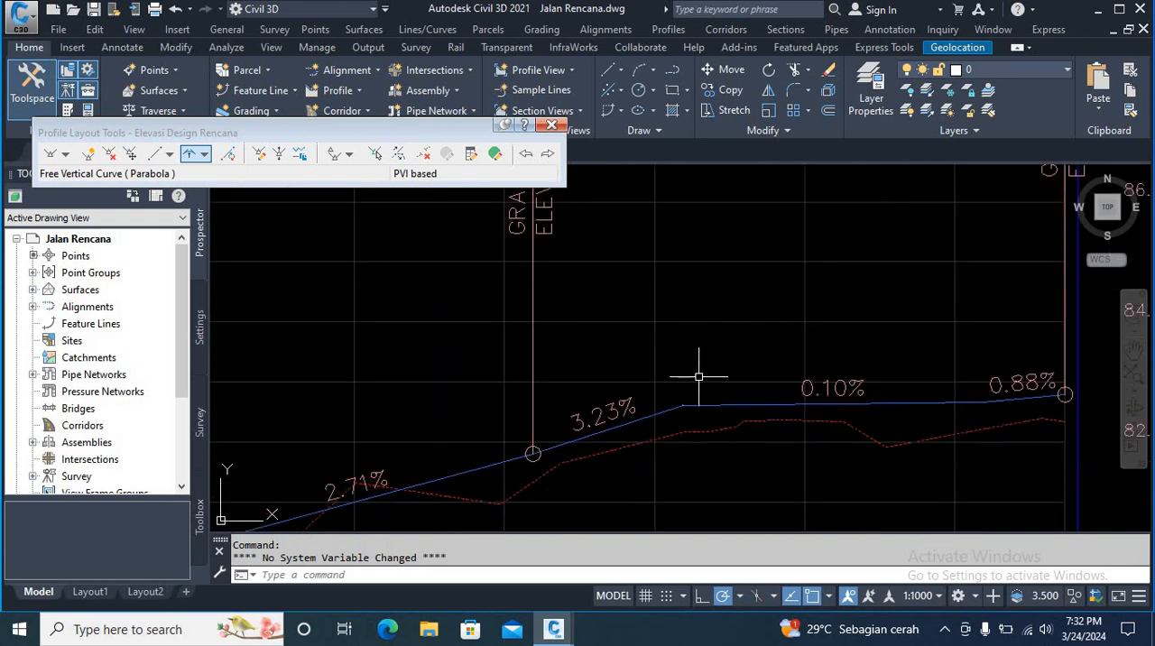
pyautogui.click(192, 155)
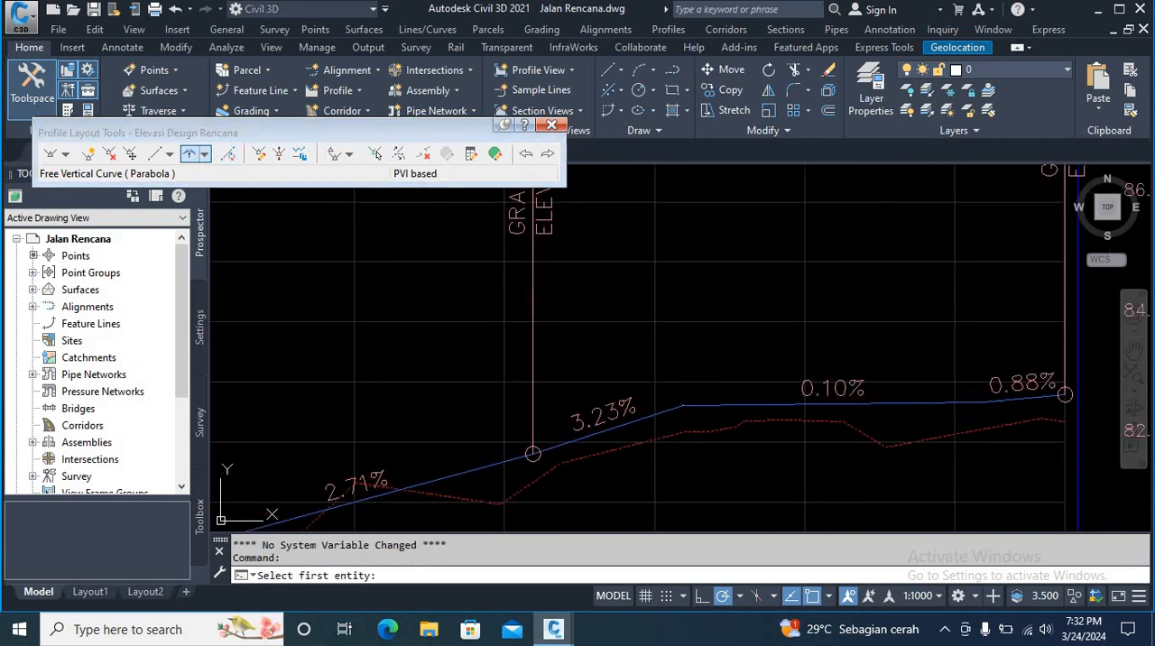
pyautogui.click(601, 431)
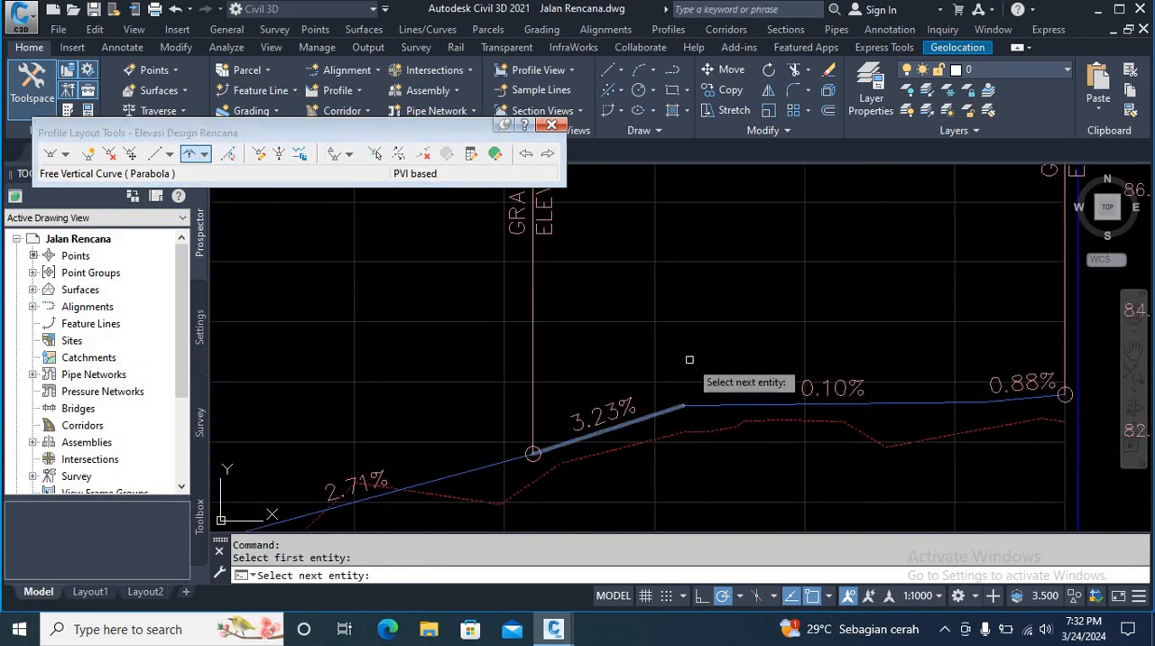
pyautogui.click(759, 404)
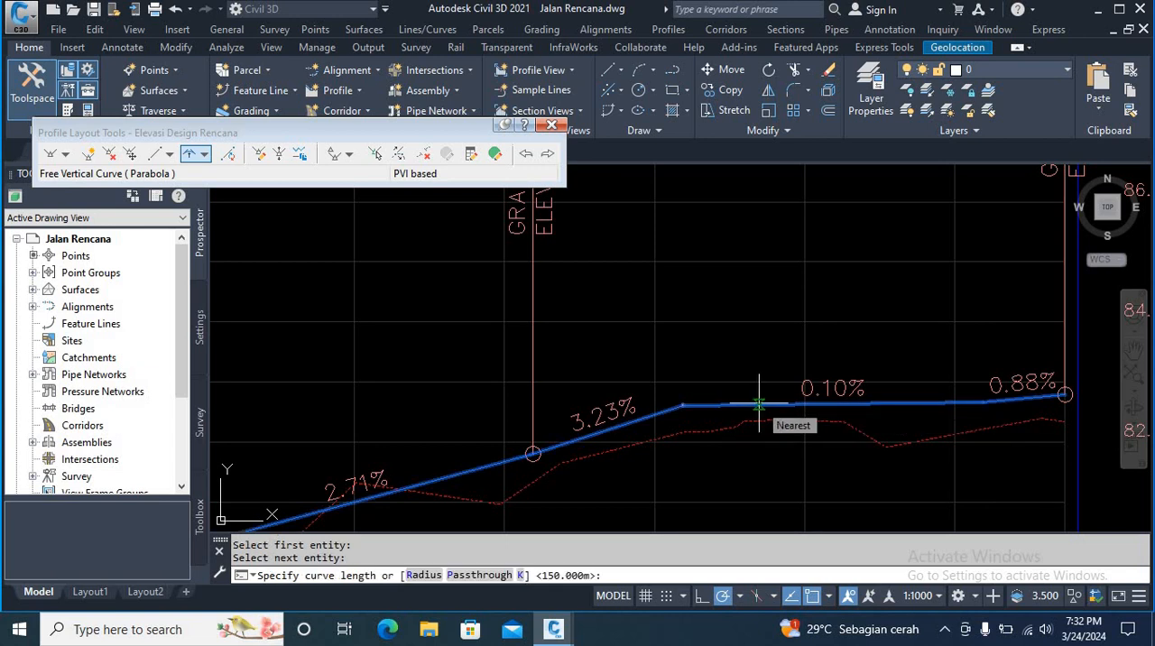
pyautogui.write('3')
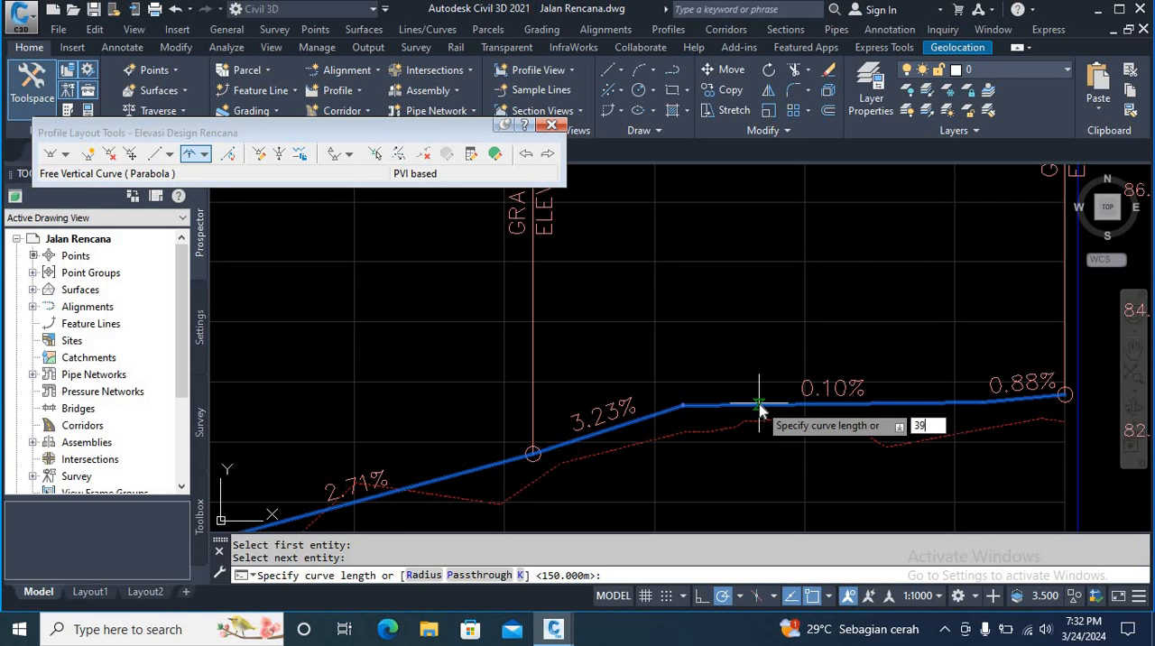
pyautogui.write('9')
pyautogui.press('Return')
pyautogui.press('Return')
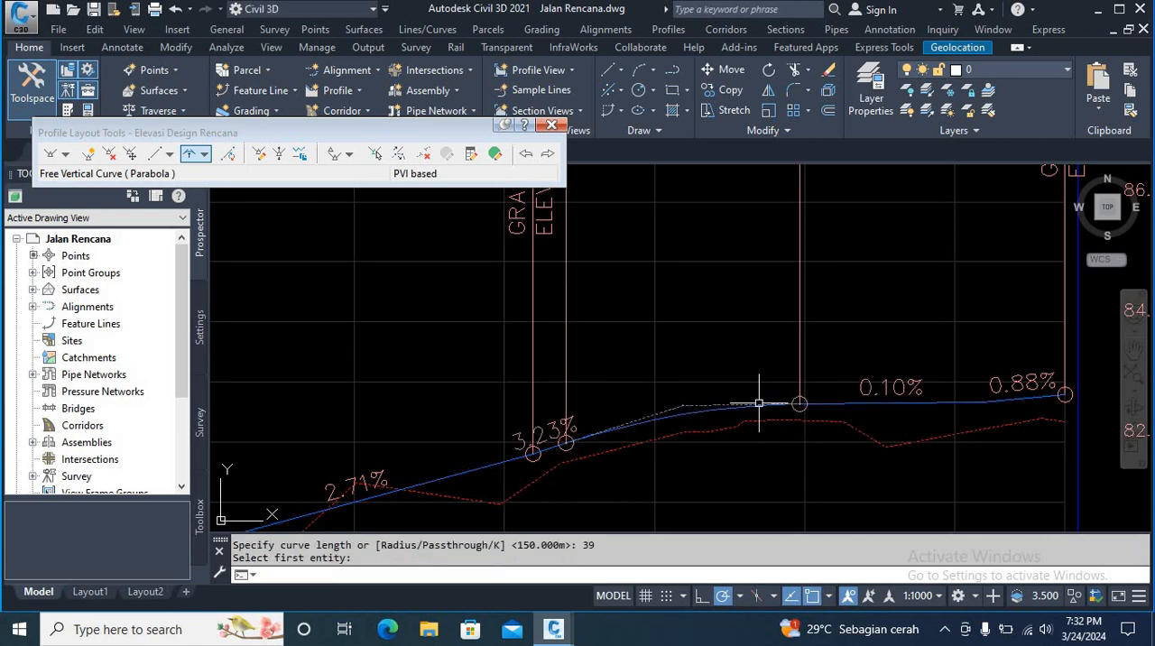
# Step: Finish the vertical curve layout and close the layout tools for the Elevasi Design Rencana profile
pyautogui.scroll(-6, 657, 400)
pyautogui.moveTo(574, 420); pyautogui.dragTo(758, 409, button='middle')
pyautogui.scroll(5, 757, 409)
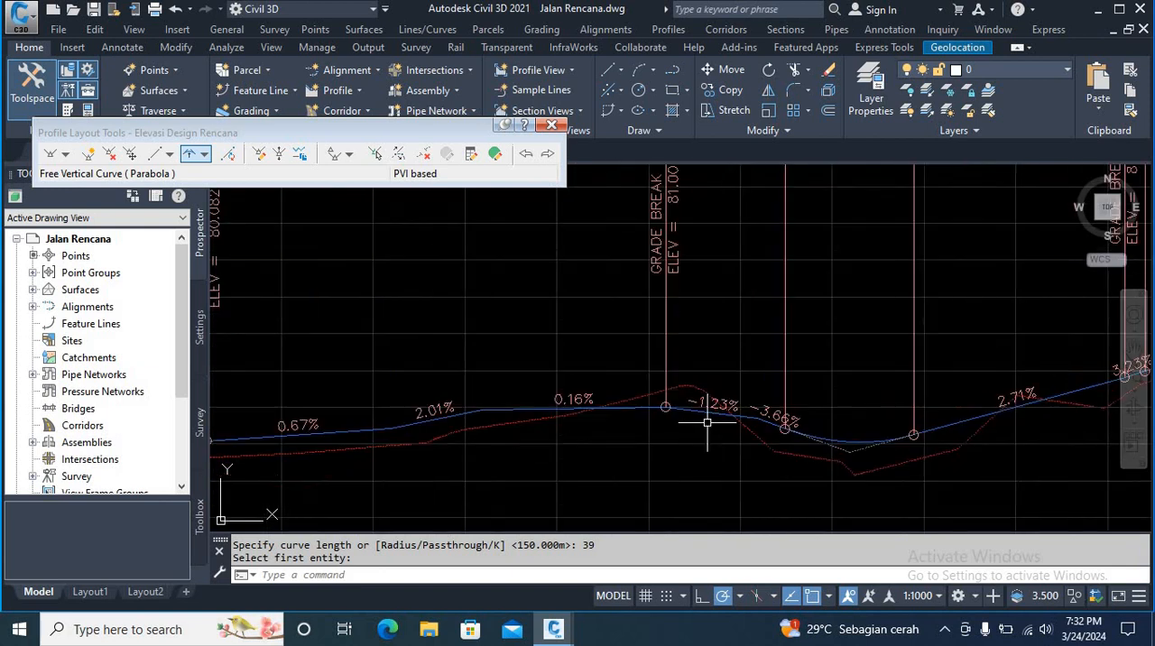
pyautogui.moveTo(626, 433); pyautogui.dragTo(793, 413, button='middle')
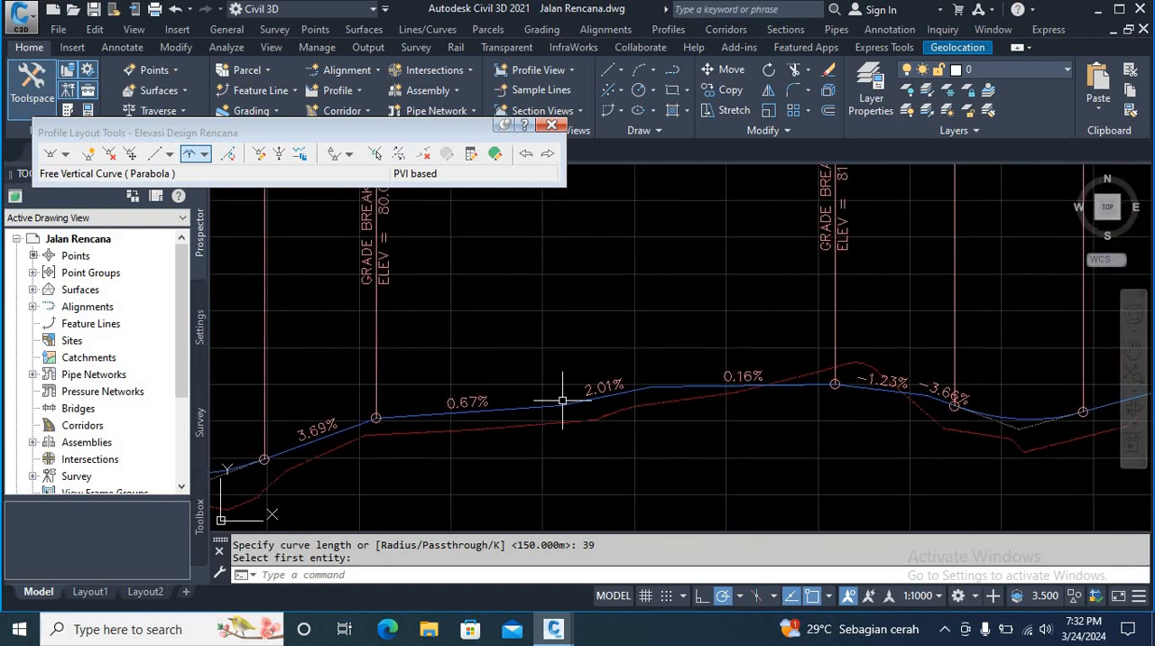
pyautogui.scroll(-5, 577, 347)
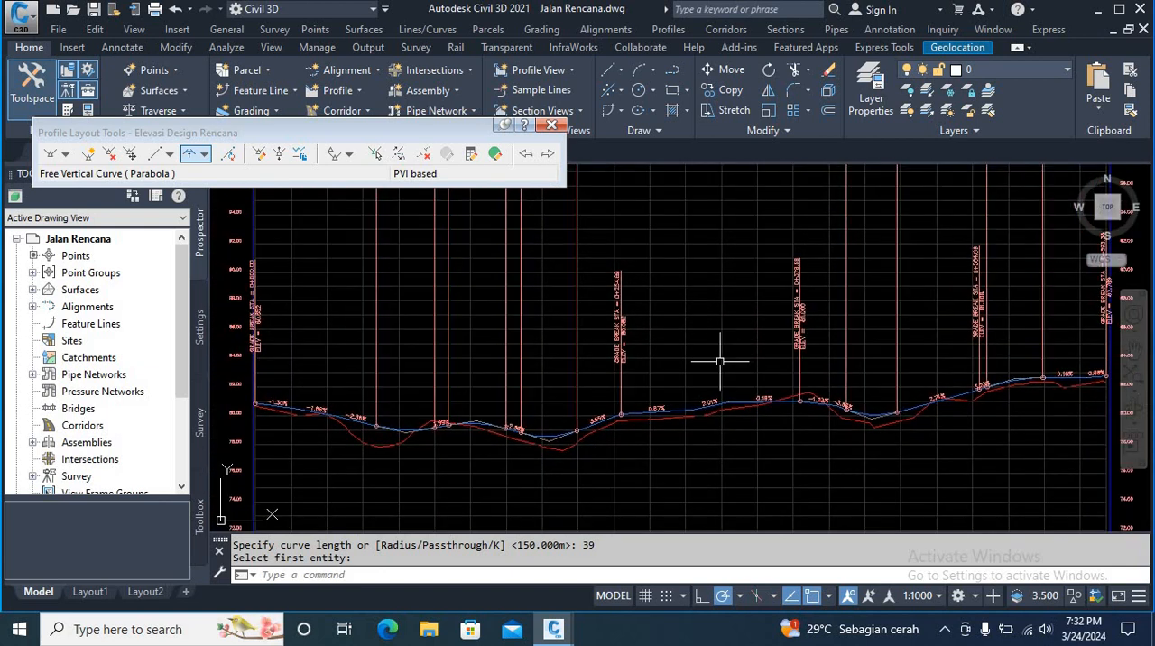
pyautogui.scroll(-3, 652, 415)
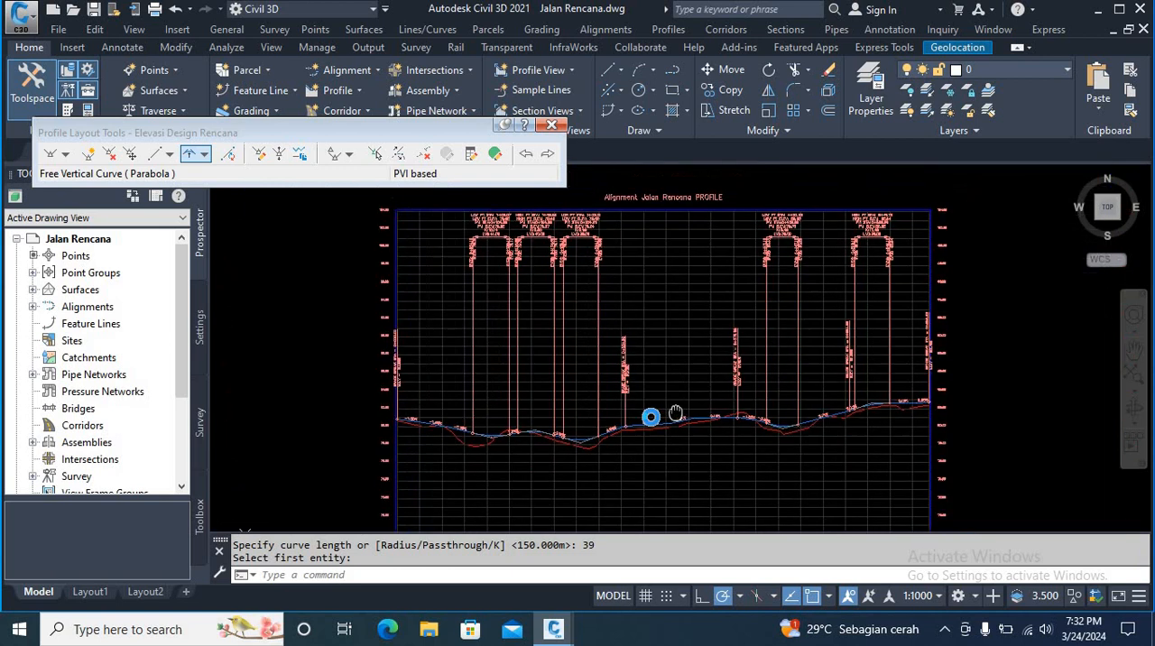
pyautogui.click(551, 125)
pyautogui.press('Escape')
pyautogui.press('Escape')
# Step: Select the label group of the three sag curves in the profile view and open its profile labels for editing
pyautogui.scroll(-4, 601, 361)
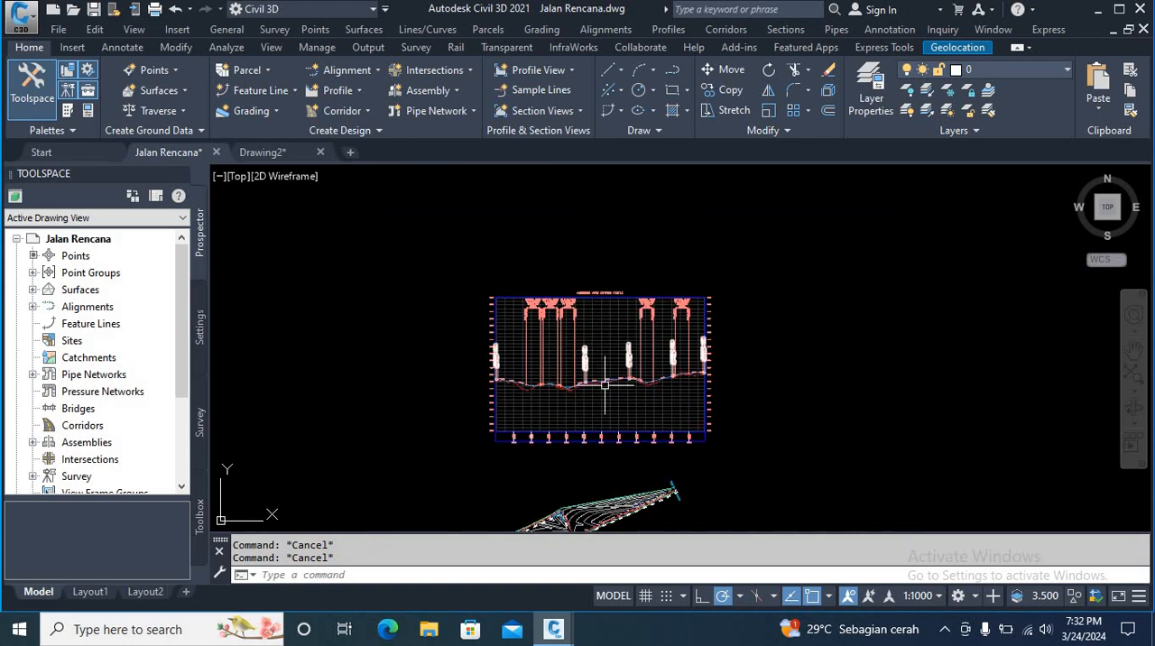
pyautogui.scroll(2, 596, 376)
pyautogui.scroll(2, 454, 388)
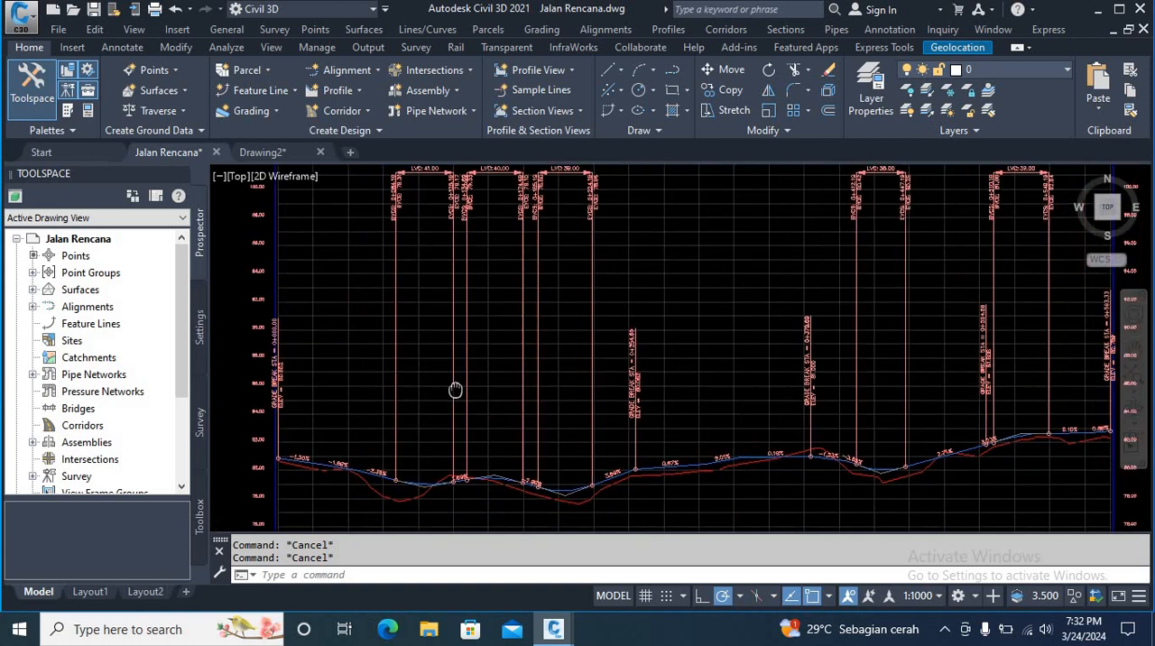
pyautogui.scroll(2, 454, 379)
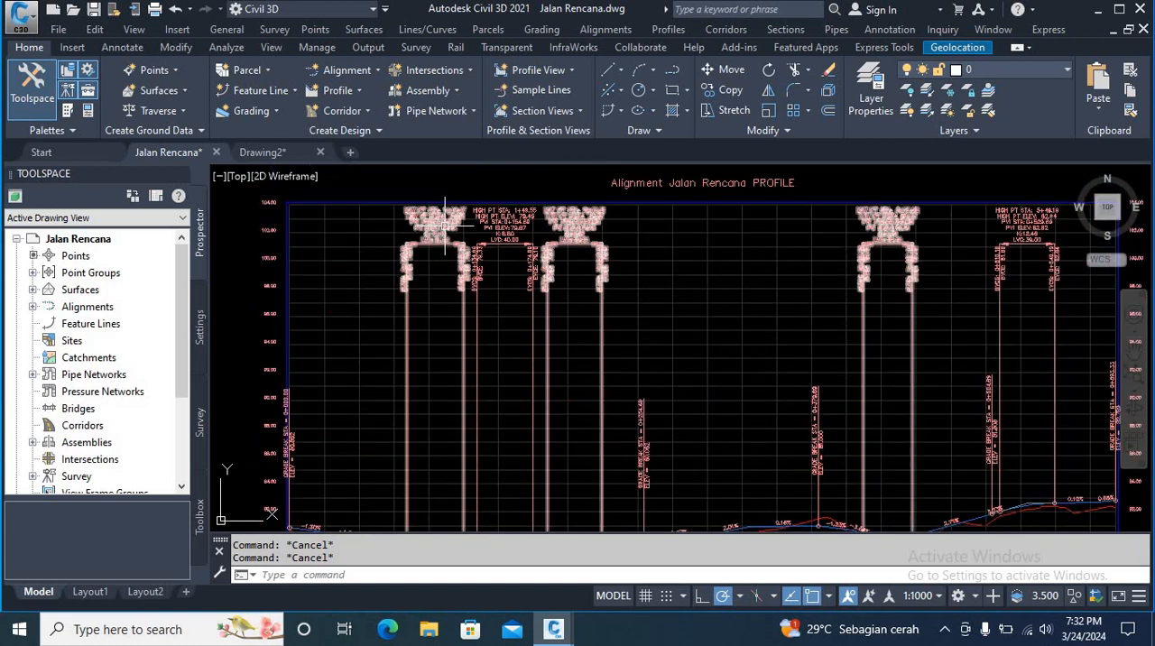
pyautogui.scroll(-3, 456, 325)
pyautogui.scroll(2, 459, 273)
pyautogui.moveTo(457, 286); pyautogui.dragTo(473, 325, button='middle')
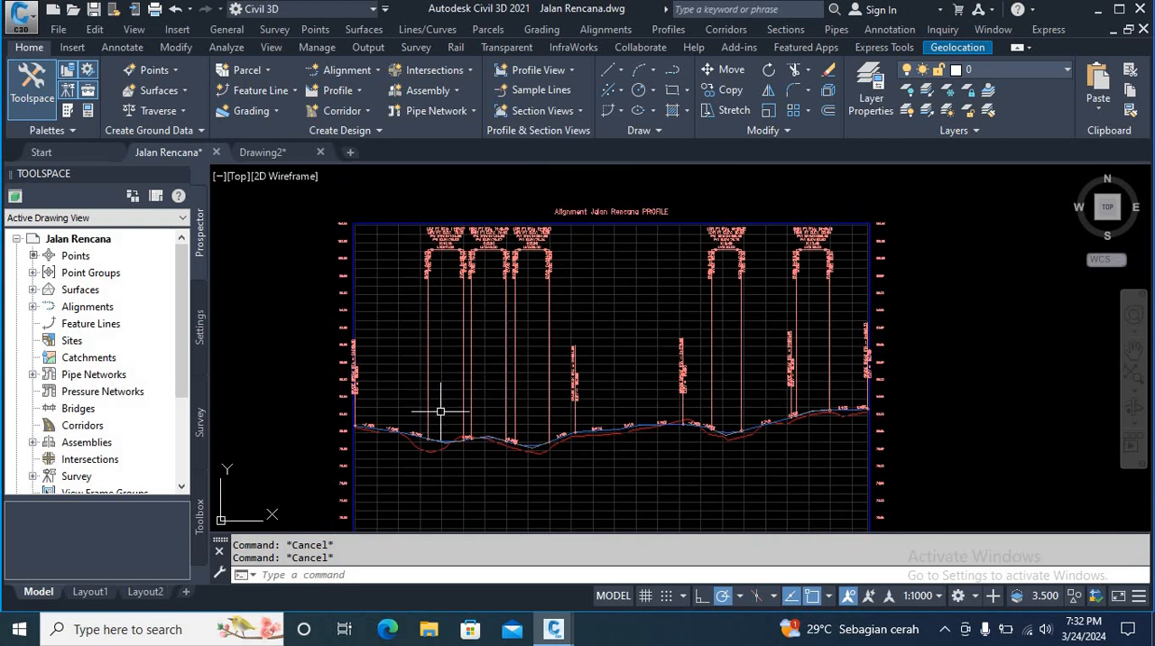
pyautogui.moveTo(467, 402); pyautogui.dragTo(470, 419, button='middle')
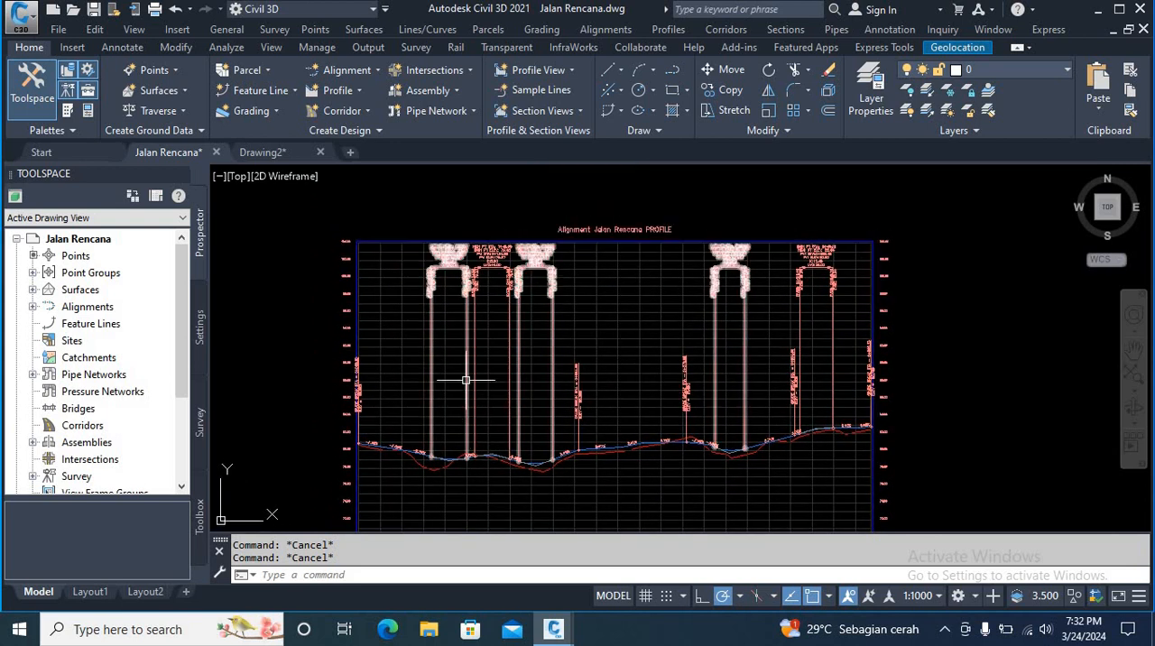
pyautogui.click(469, 384)
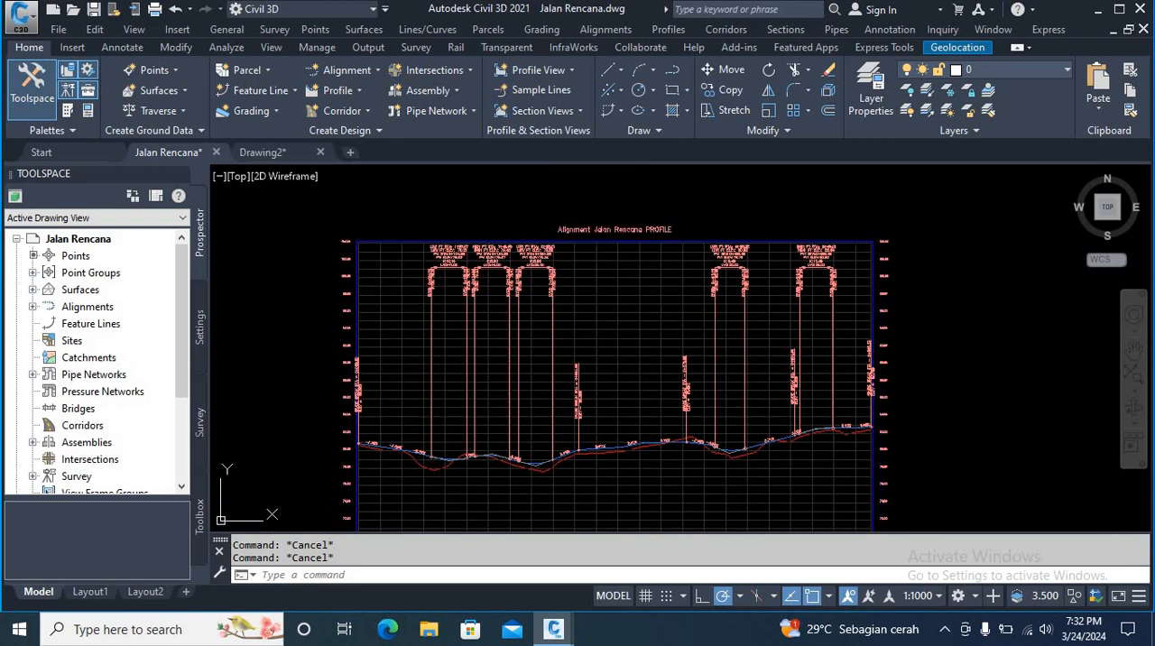
pyautogui.rightClick(454, 355)
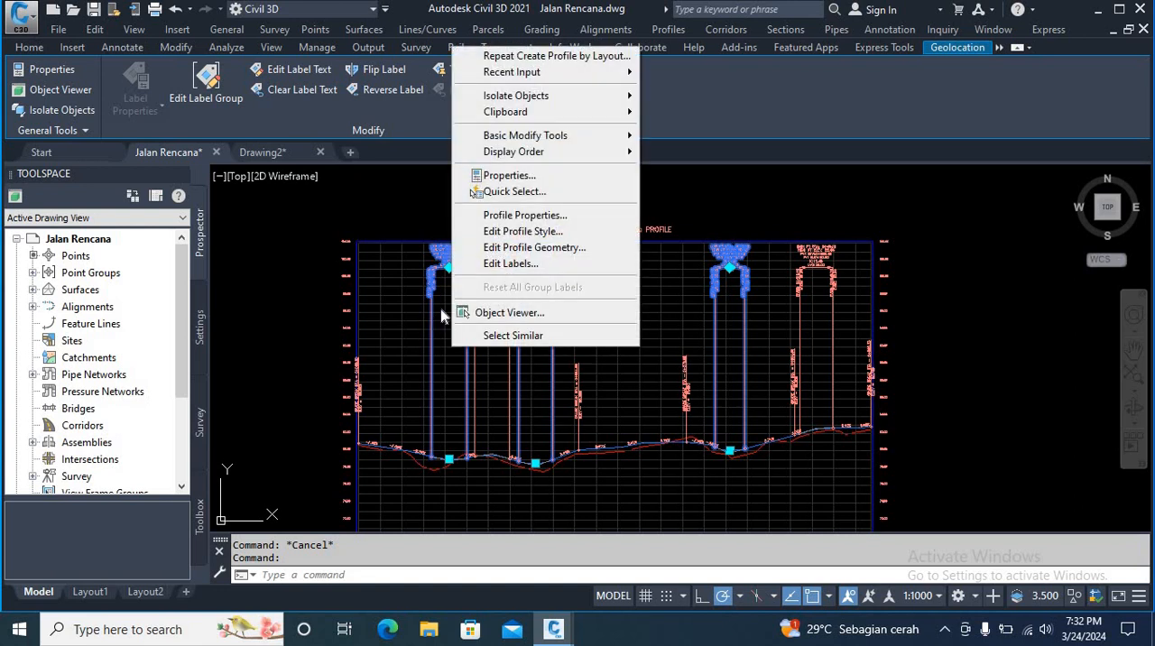
pyautogui.click(539, 265)
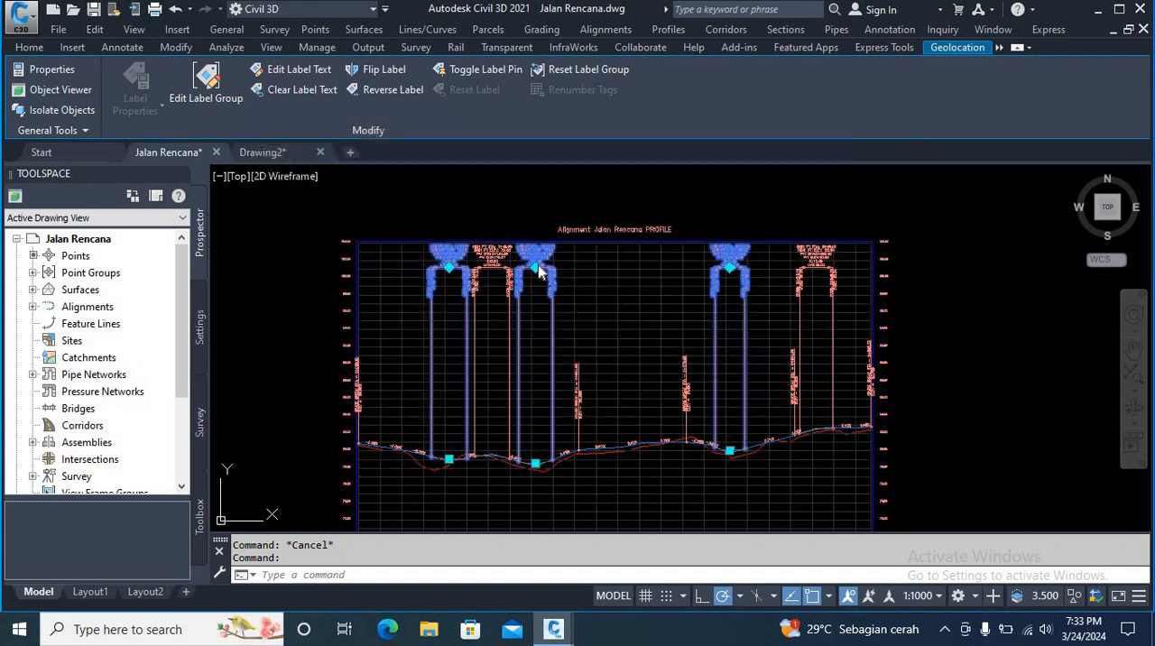
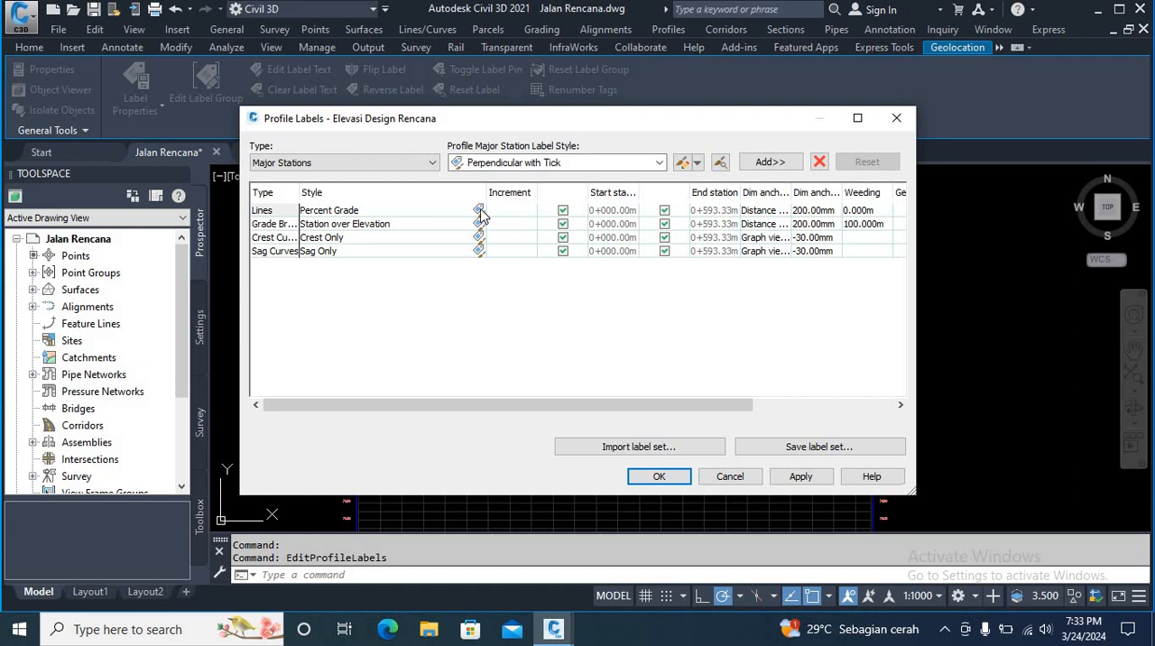
# Step: Assign a copy of the Percent Grade style to the Lines labels, with the Grade component's text height set to 1.50 mm
pyautogui.click(479, 209)
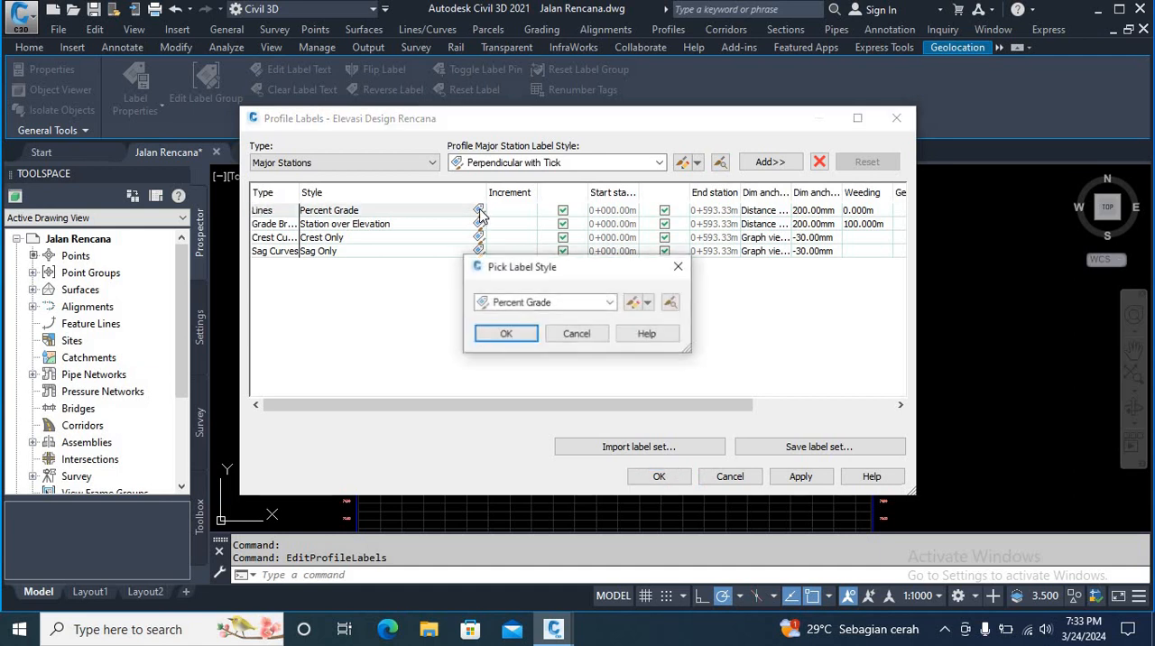
pyautogui.click(648, 304)
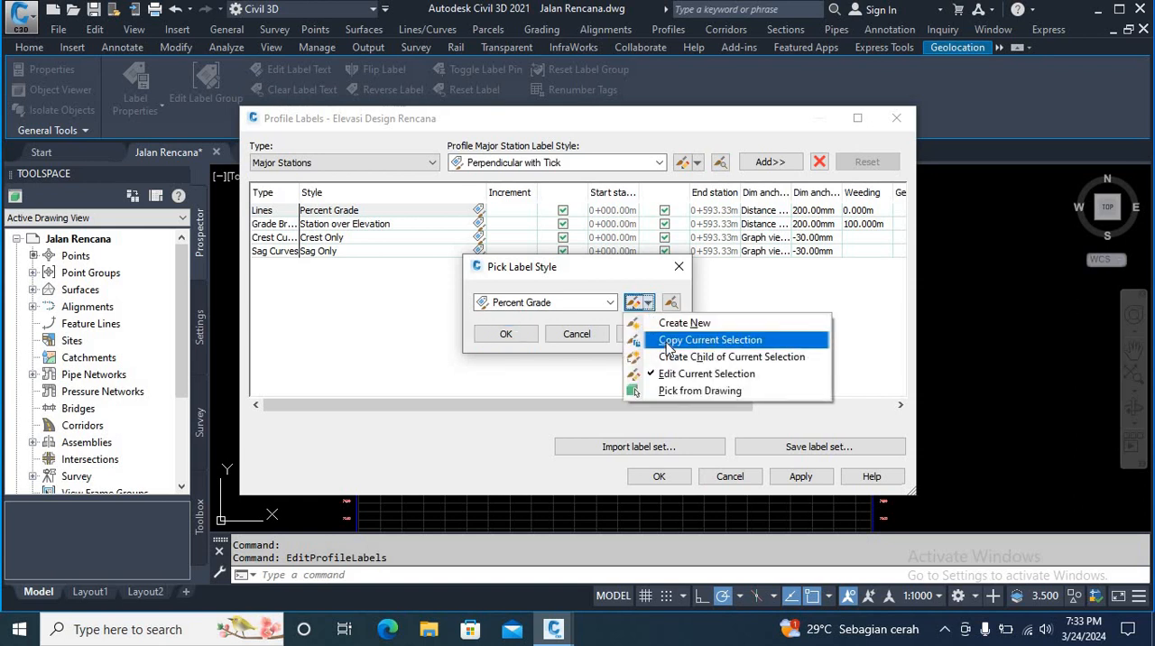
pyautogui.click(668, 341)
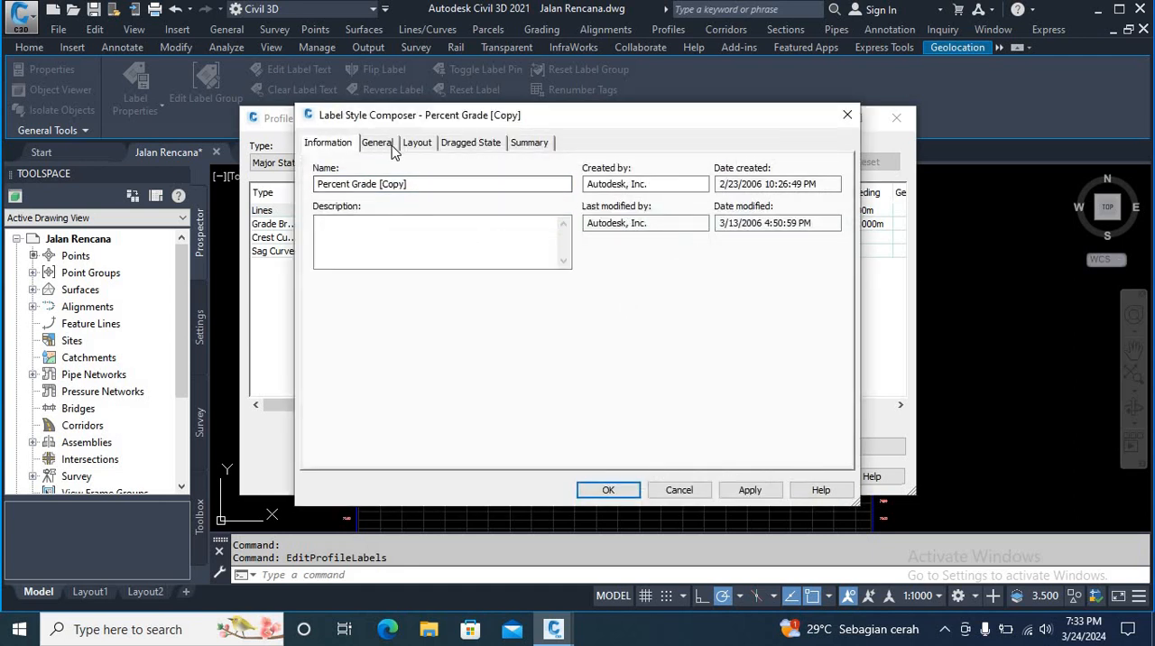
pyautogui.click(418, 143)
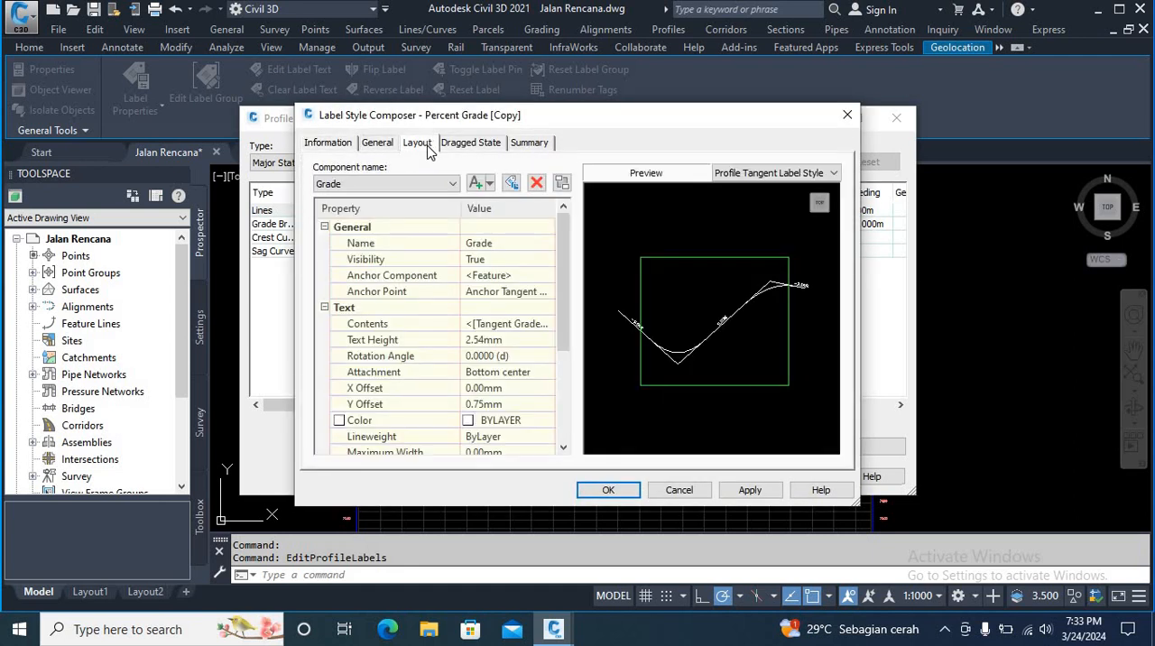
pyautogui.click(512, 339)
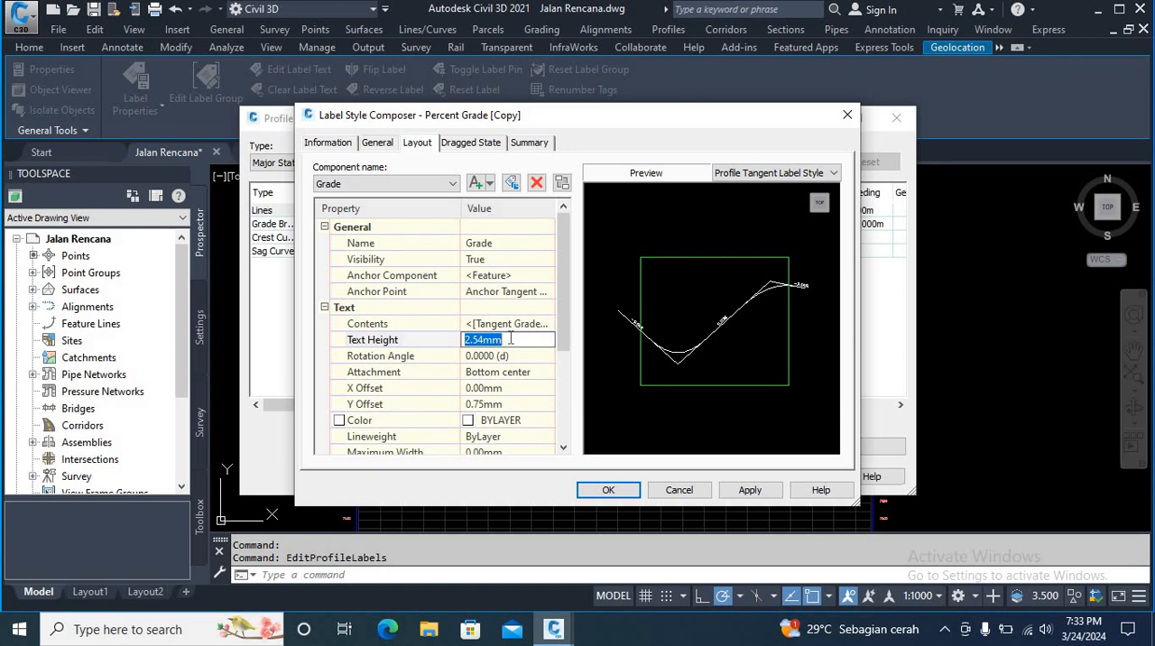
pyautogui.write('1.5')
pyautogui.click(758, 494)
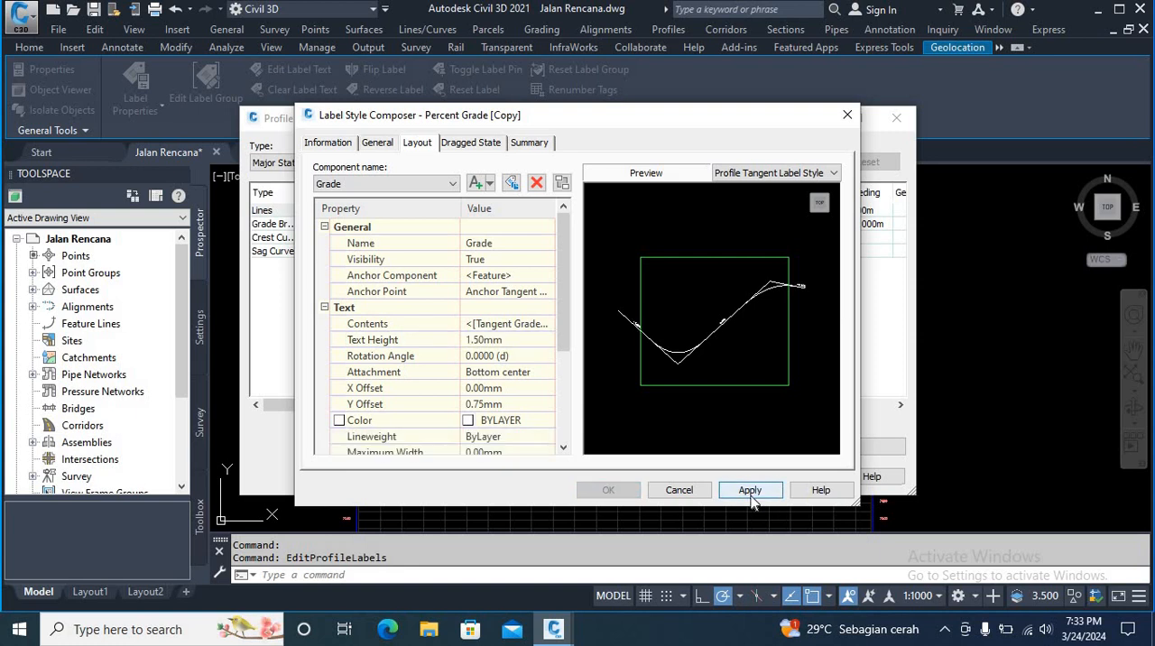
pyautogui.click(610, 493)
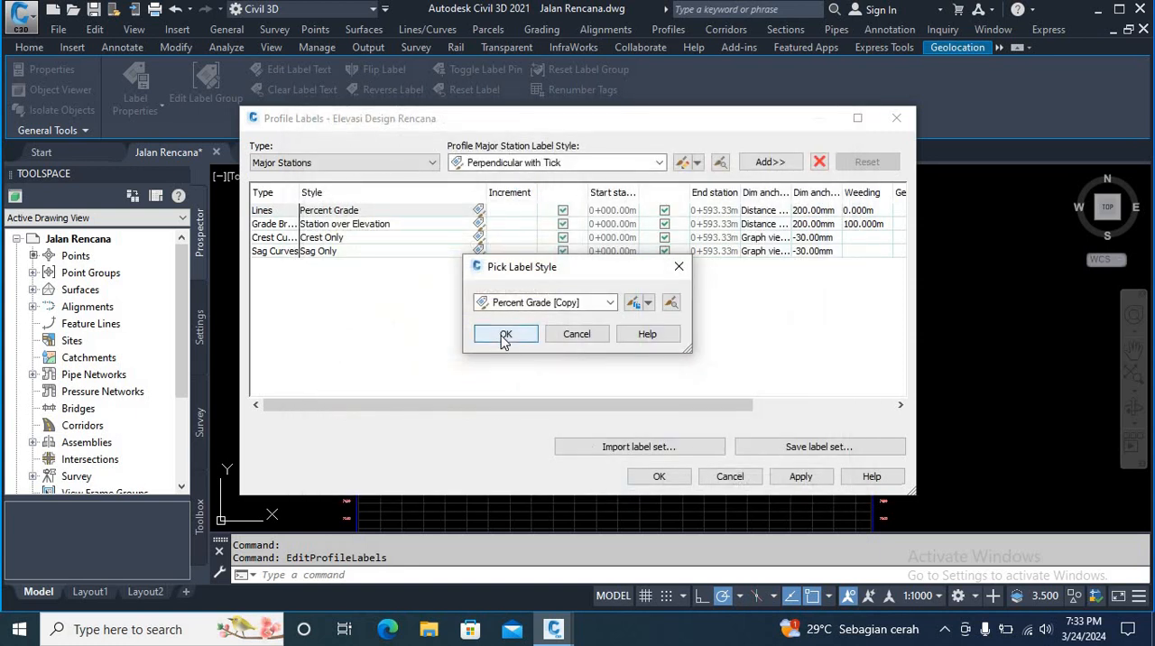
pyautogui.click(504, 336)
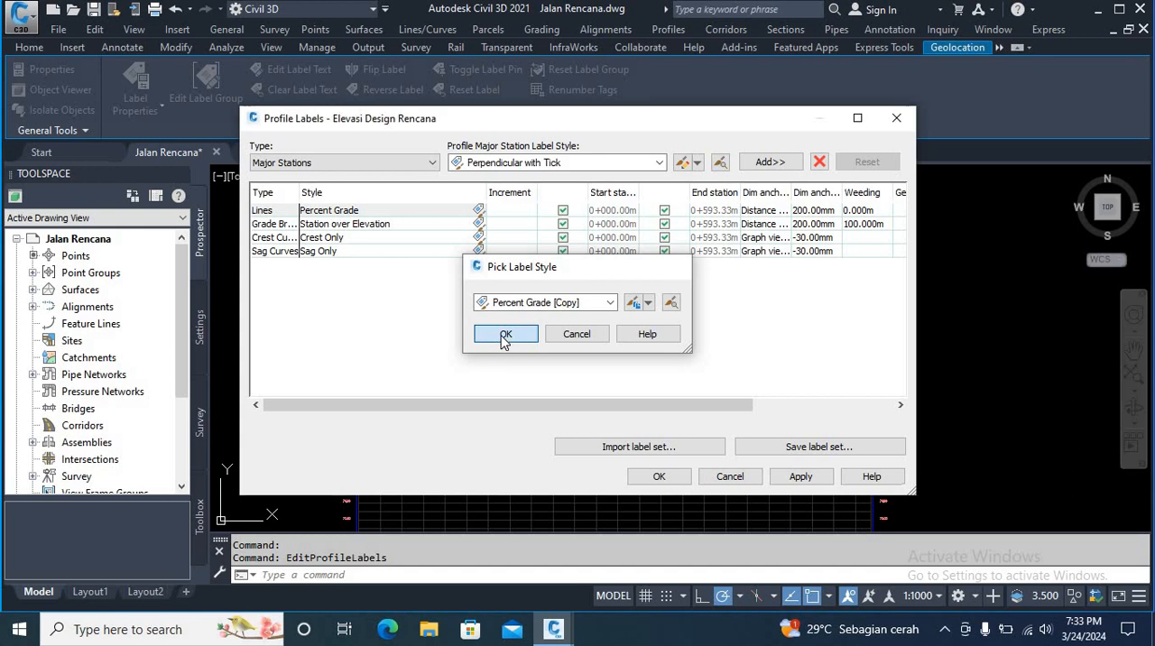
# Step: Copy the Station over Elevation style for the grade break labels and set its Line component's fixed length to 50 mm
pyautogui.click(478, 225)
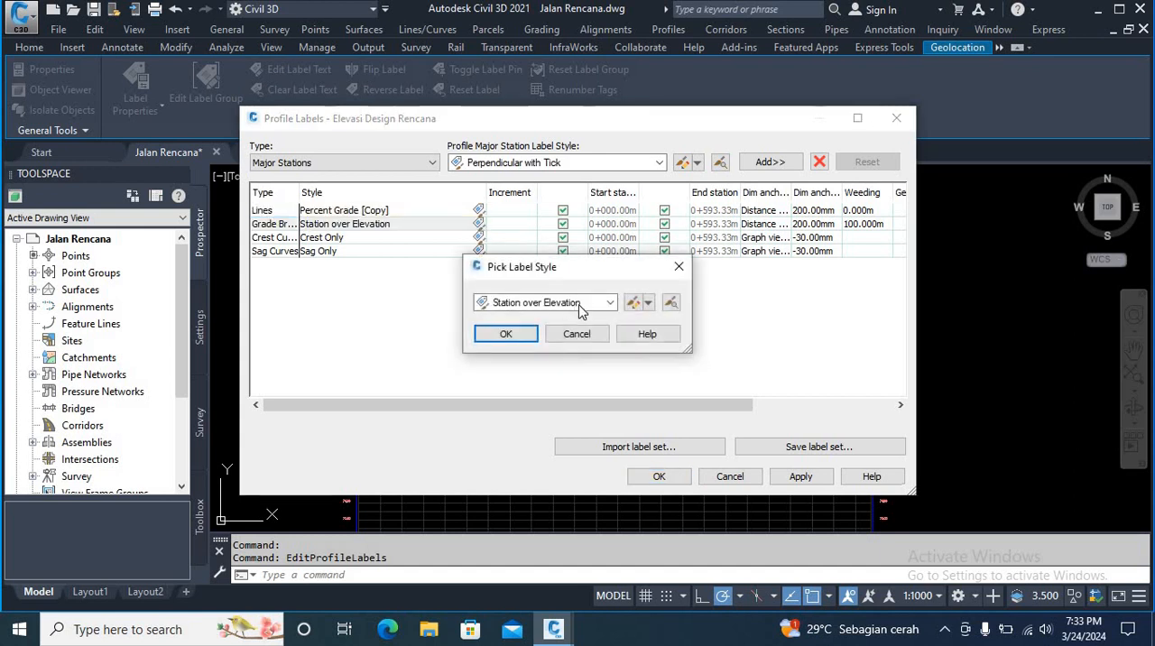
pyautogui.click(648, 304)
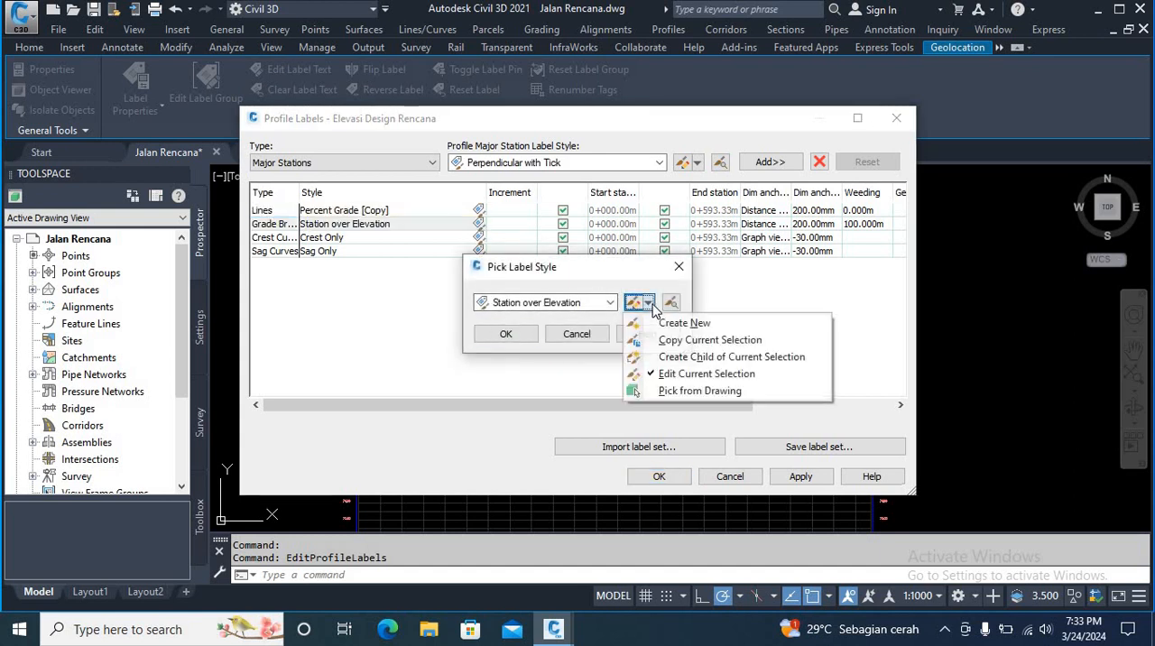
pyautogui.click(683, 342)
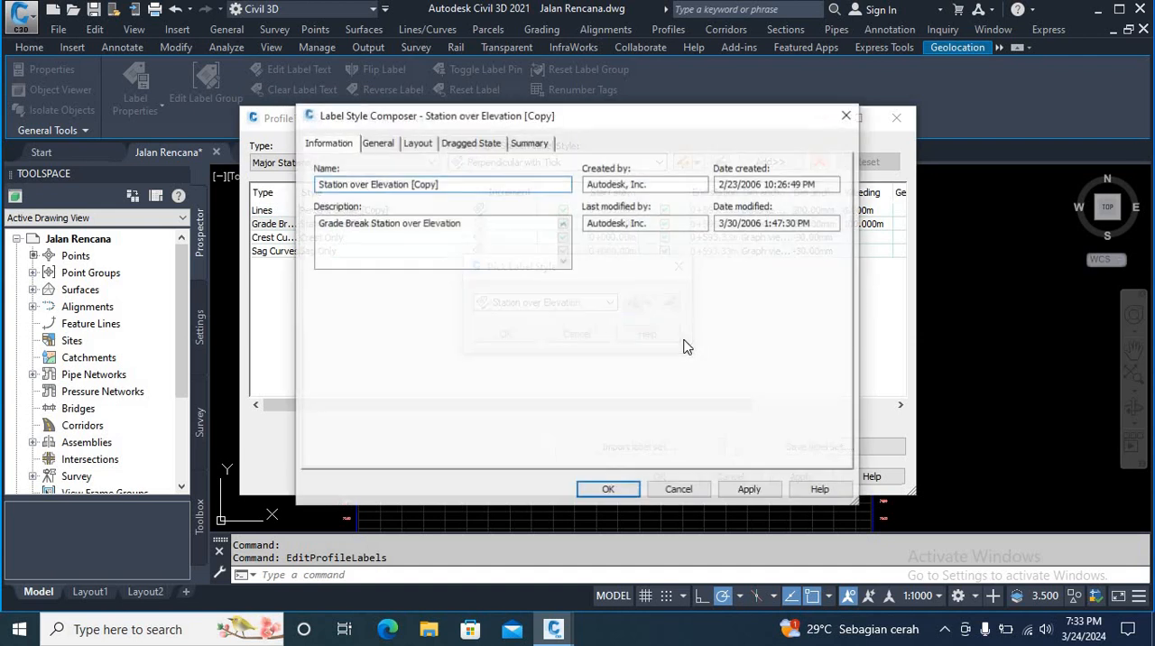
pyautogui.click(410, 149)
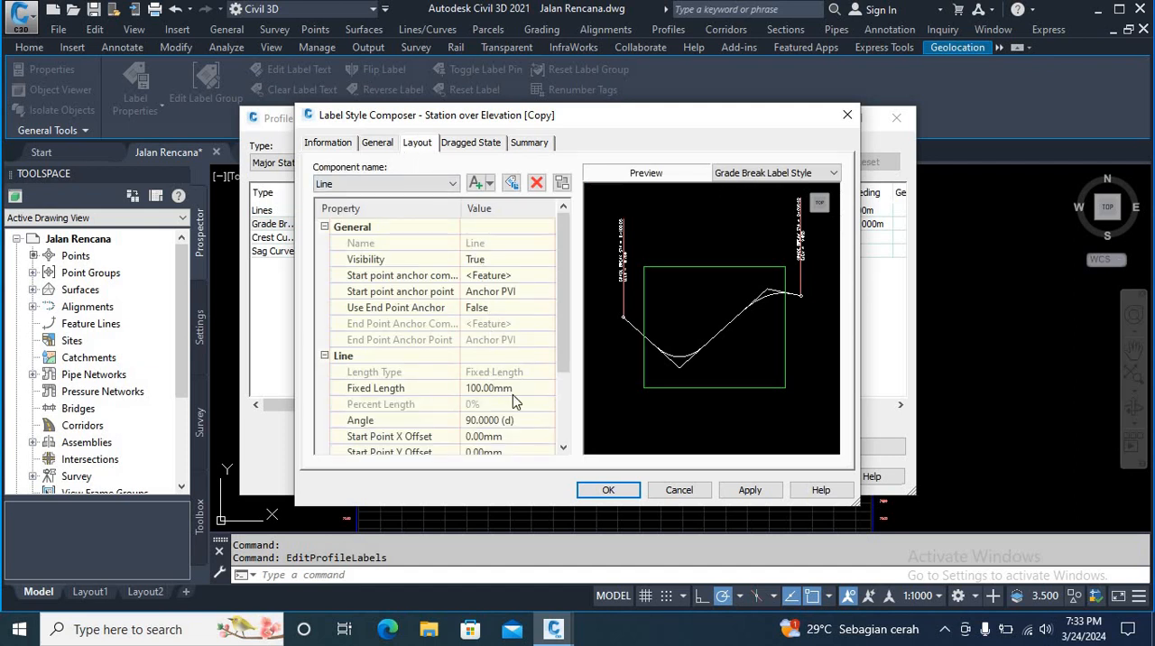
pyautogui.click(498, 389)
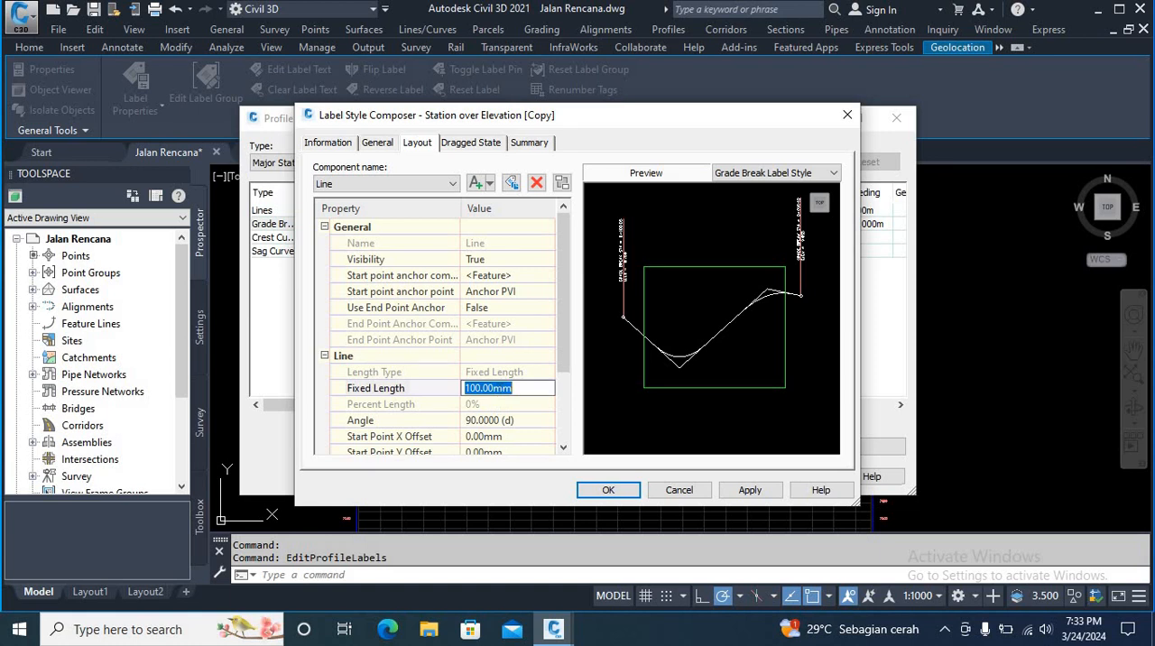
pyautogui.write('50')
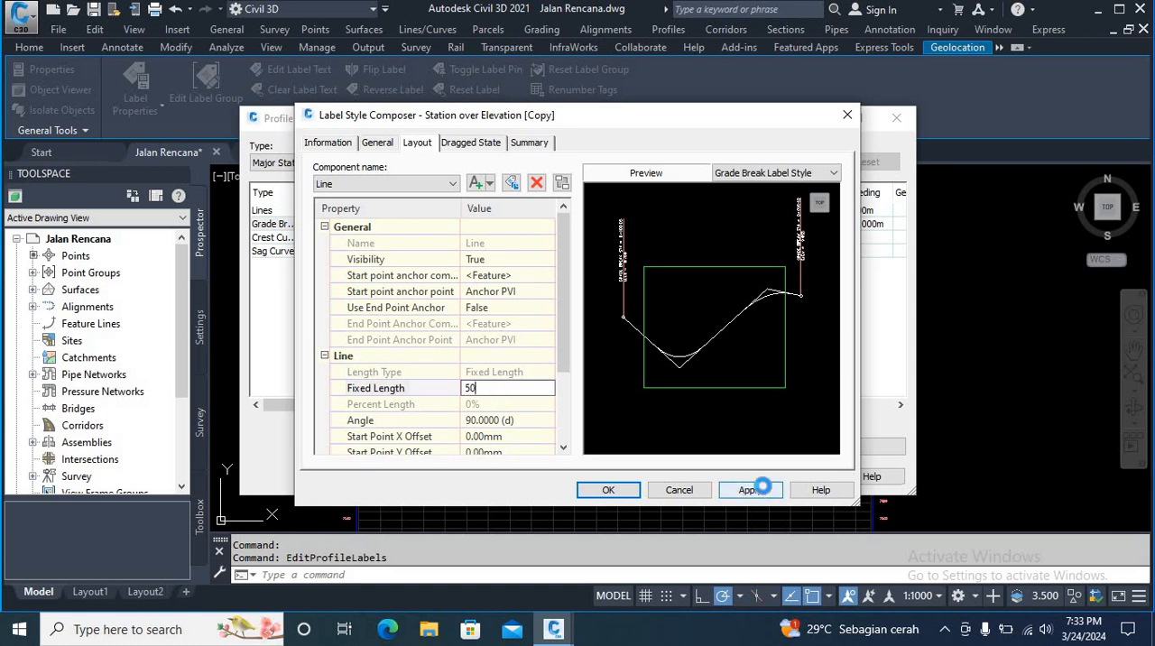
pyautogui.click(752, 490)
# Step: Set the text height of the PVIS component to 1 mm in the copied grade break label style
pyautogui.click(454, 184)
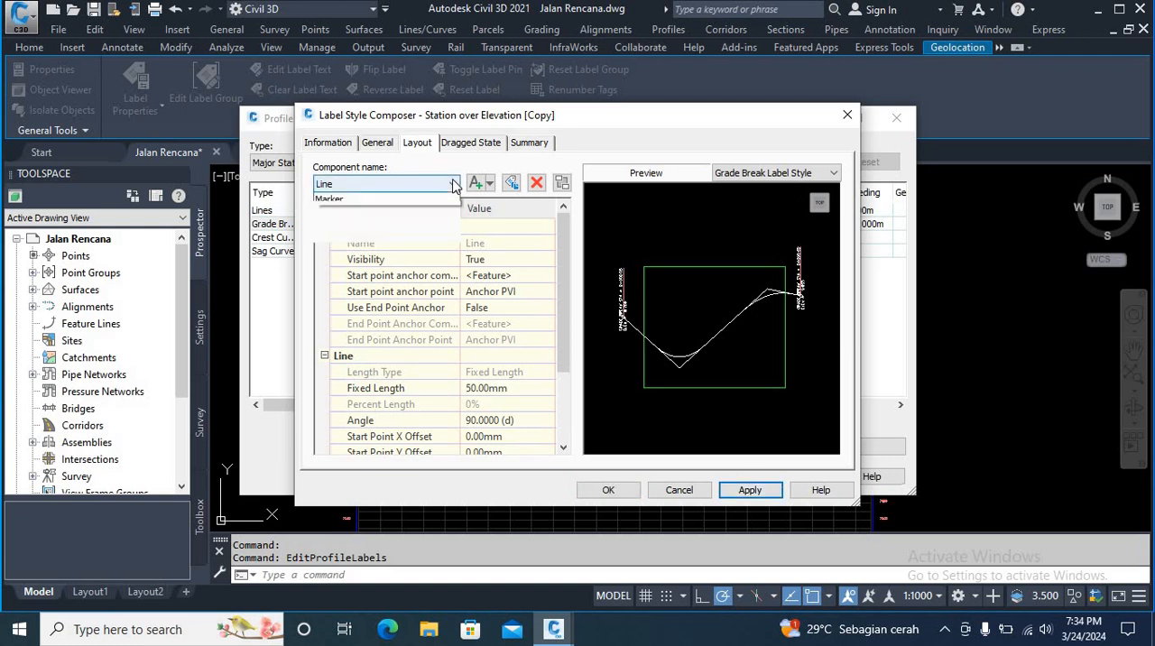
pyautogui.click(452, 213)
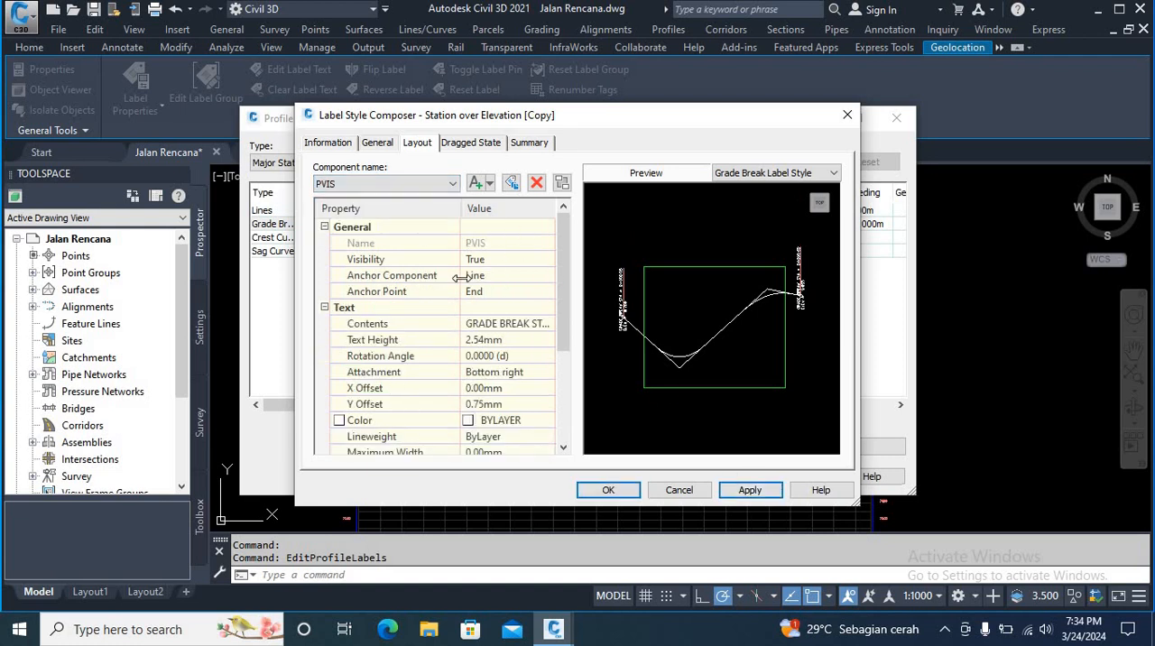
pyautogui.click(495, 339)
pyautogui.write('1')
pyautogui.click(756, 489)
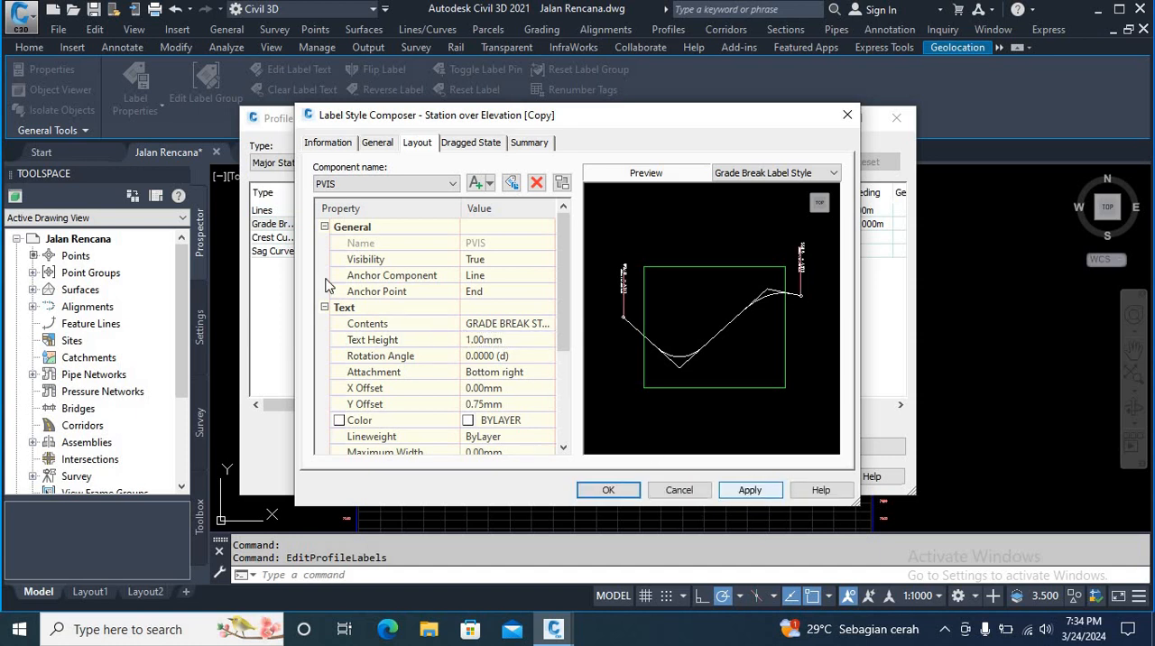
# Step: Set the text height of the PVIE component to 1 mm in the copied grade break label style
pyautogui.click(442, 188)
pyautogui.click(388, 205)
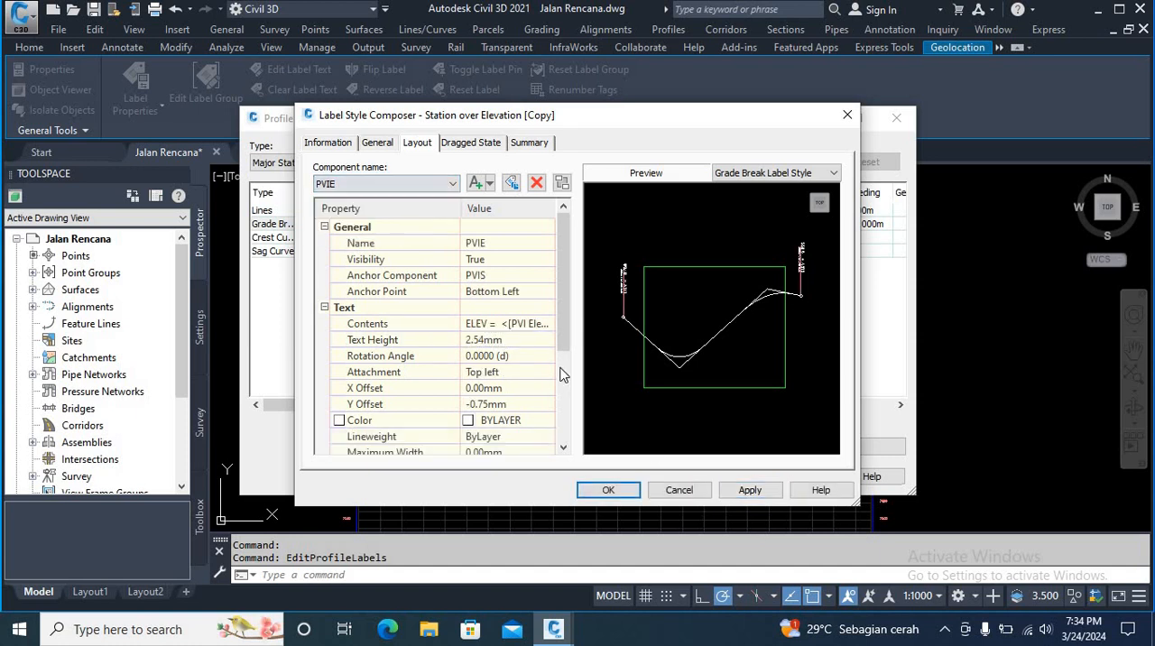
pyautogui.click(514, 343)
pyautogui.write('1')
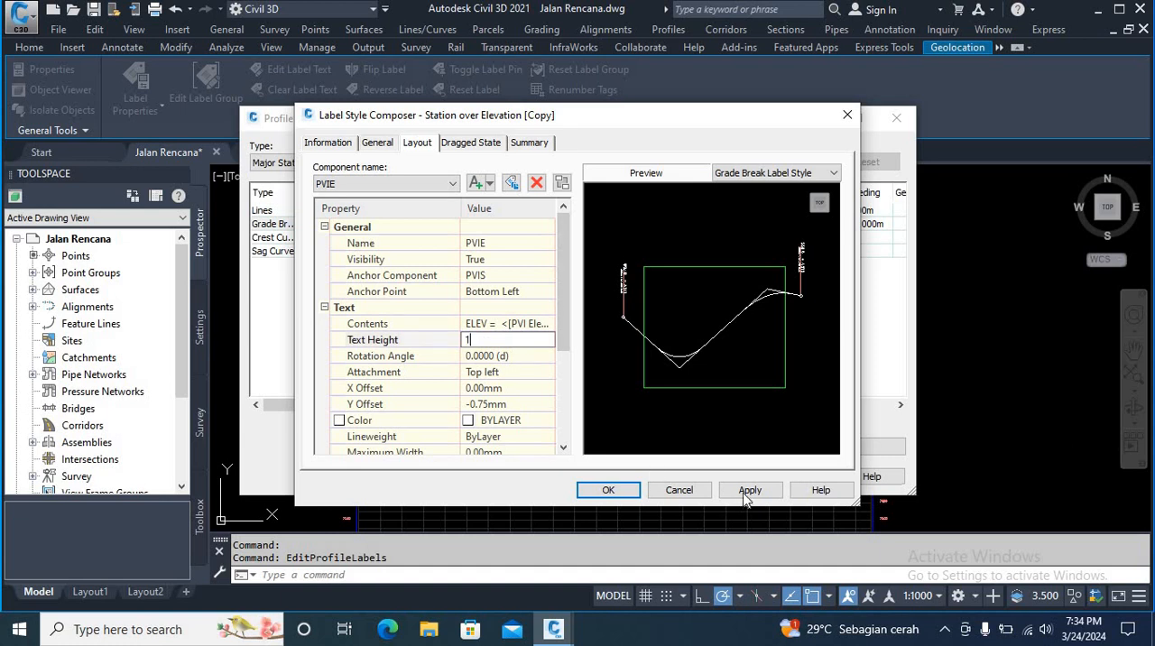
pyautogui.click(745, 496)
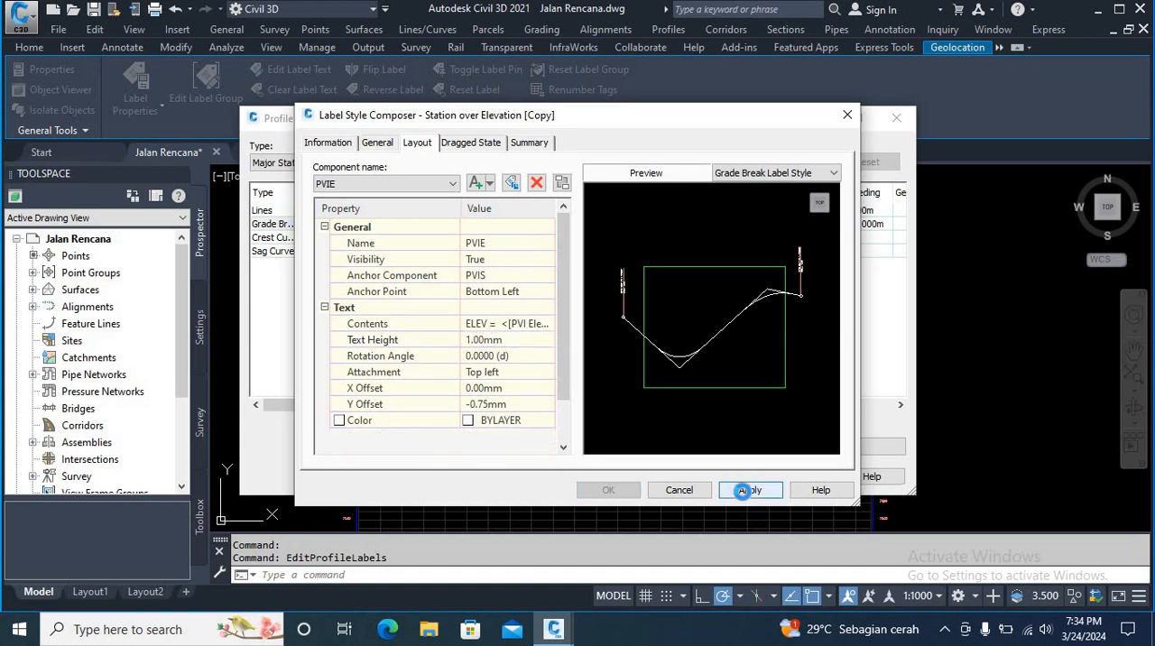
# Step: Set the Marker component's block height to 1 mm in the copied grade break label style
pyautogui.click(403, 184)
pyautogui.click(356, 238)
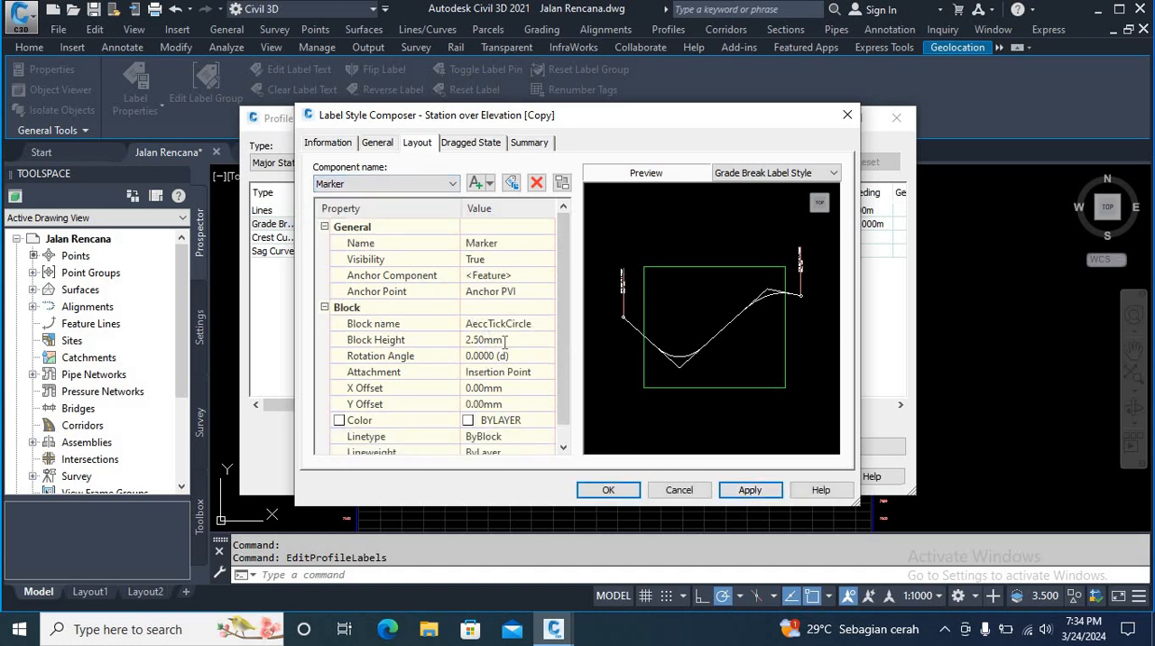
pyautogui.click(505, 340)
pyautogui.write('1')
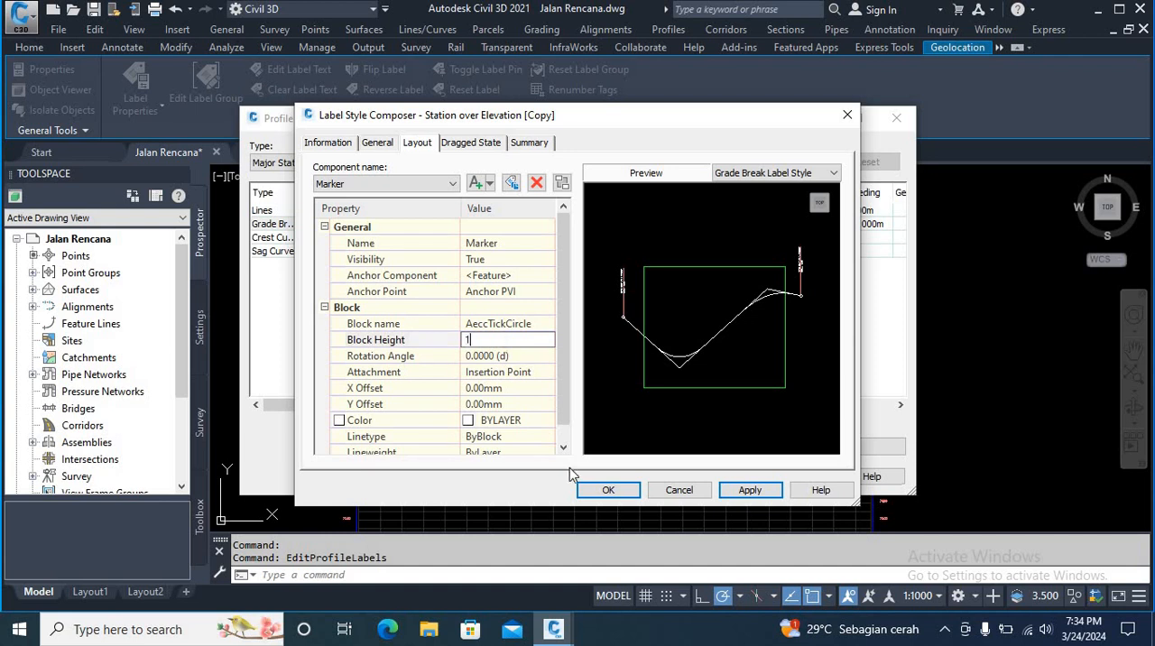
pyautogui.click(749, 491)
# Step: Assign the copied Station over Elevation style to the grade breaks and apply the profile label changes
pyautogui.click(608, 493)
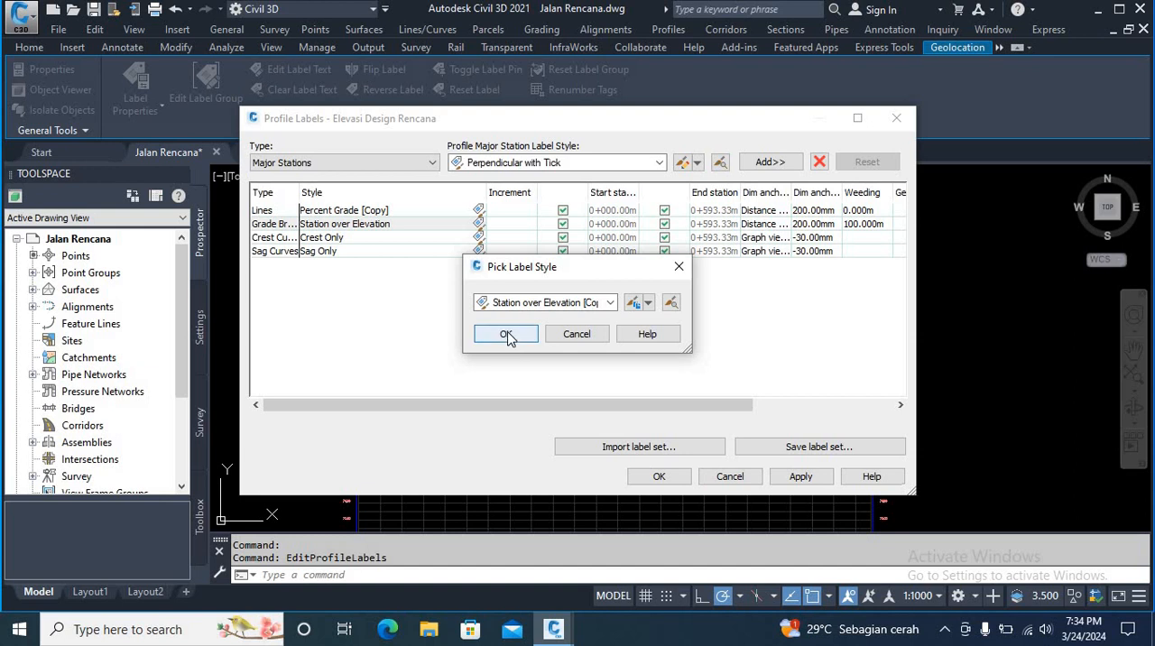
pyautogui.click(508, 333)
pyautogui.click(801, 477)
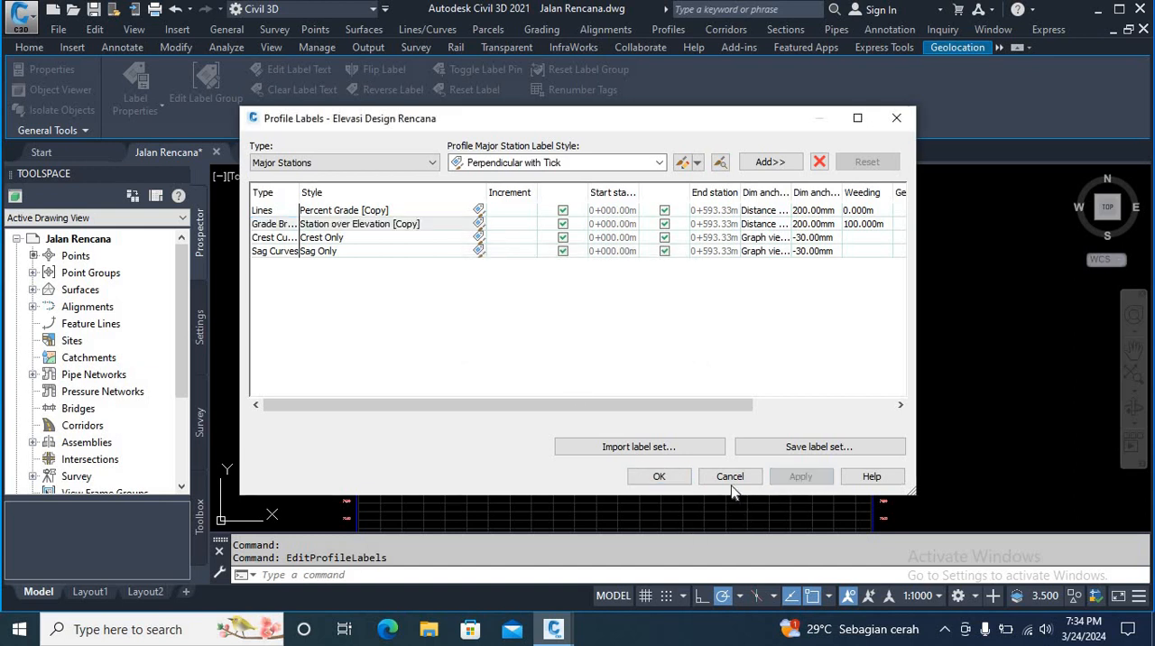
pyautogui.click(660, 477)
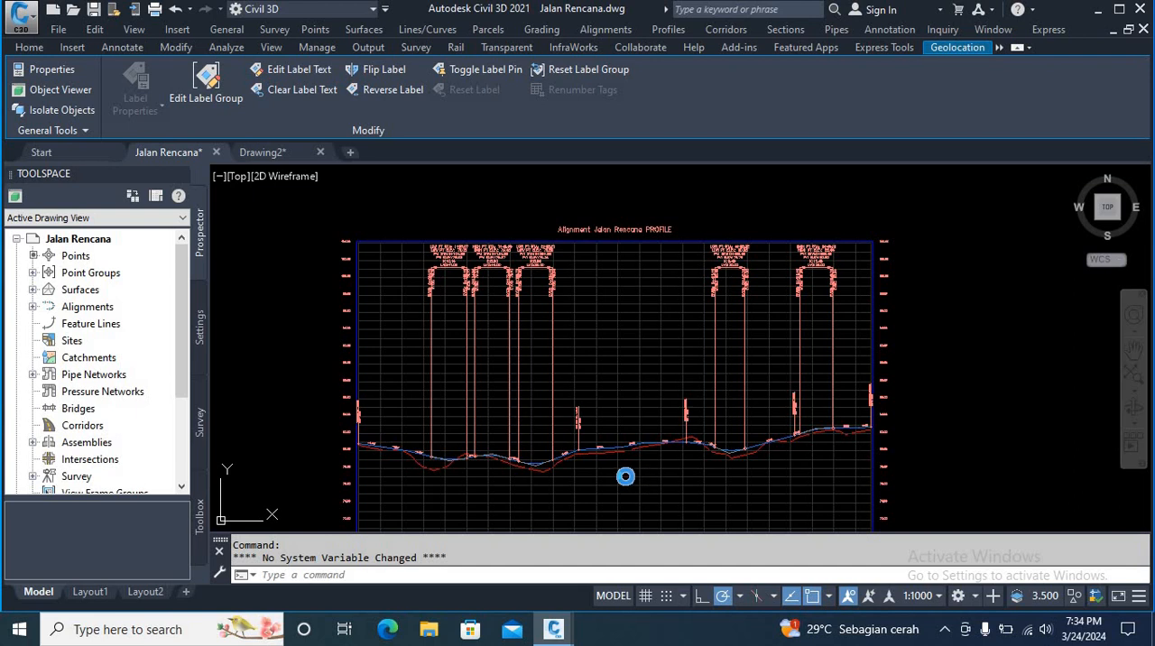
# Step: Select the sag curve label group in the profile view and reopen the profile labels of Elevasi Design Rencana for editing
pyautogui.scroll(4, 381, 456)
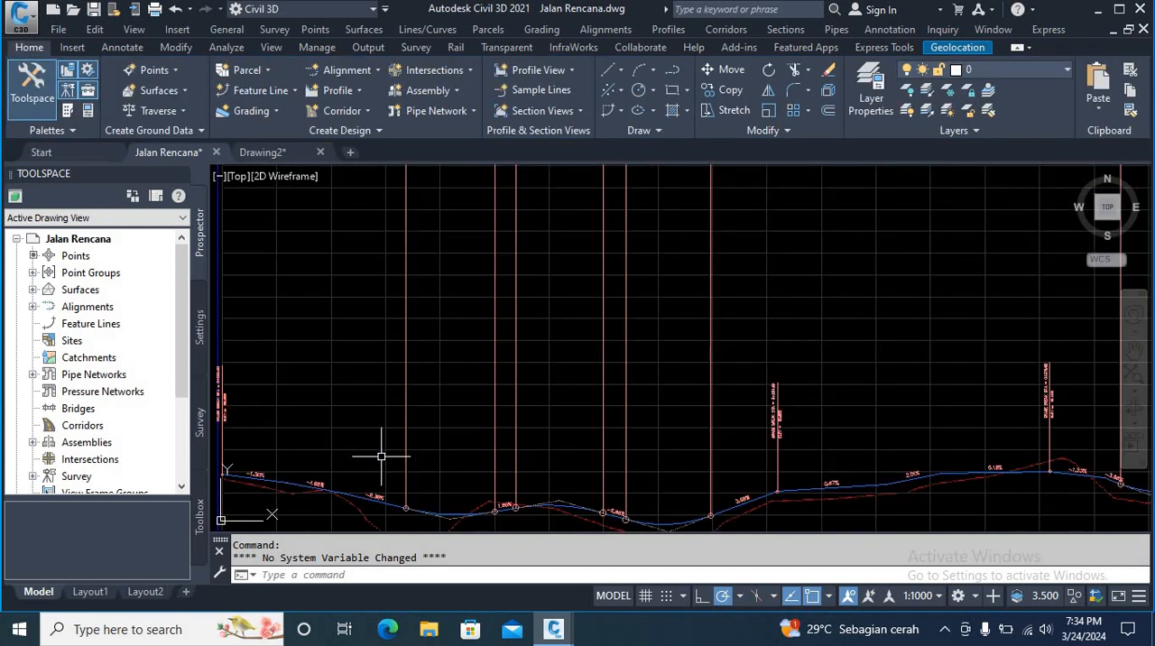
pyautogui.moveTo(381, 442); pyautogui.dragTo(443, 368, button='middle')
pyautogui.scroll(5, 276, 338)
pyautogui.scroll(-5, 290, 351)
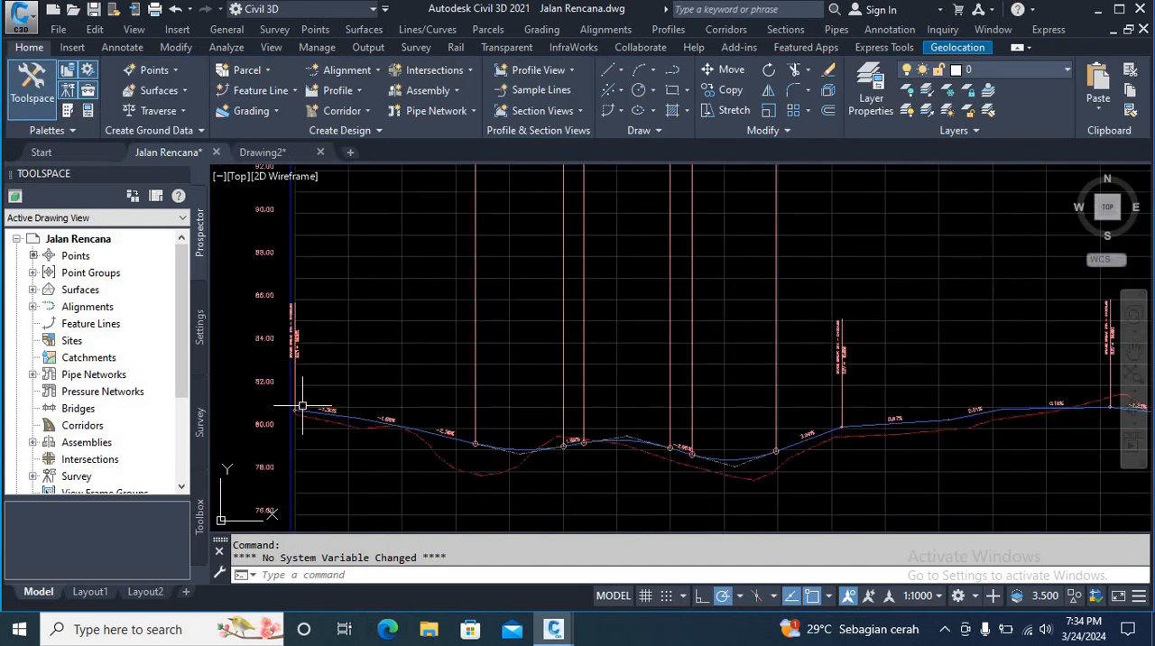
pyautogui.scroll(-5, 400, 439)
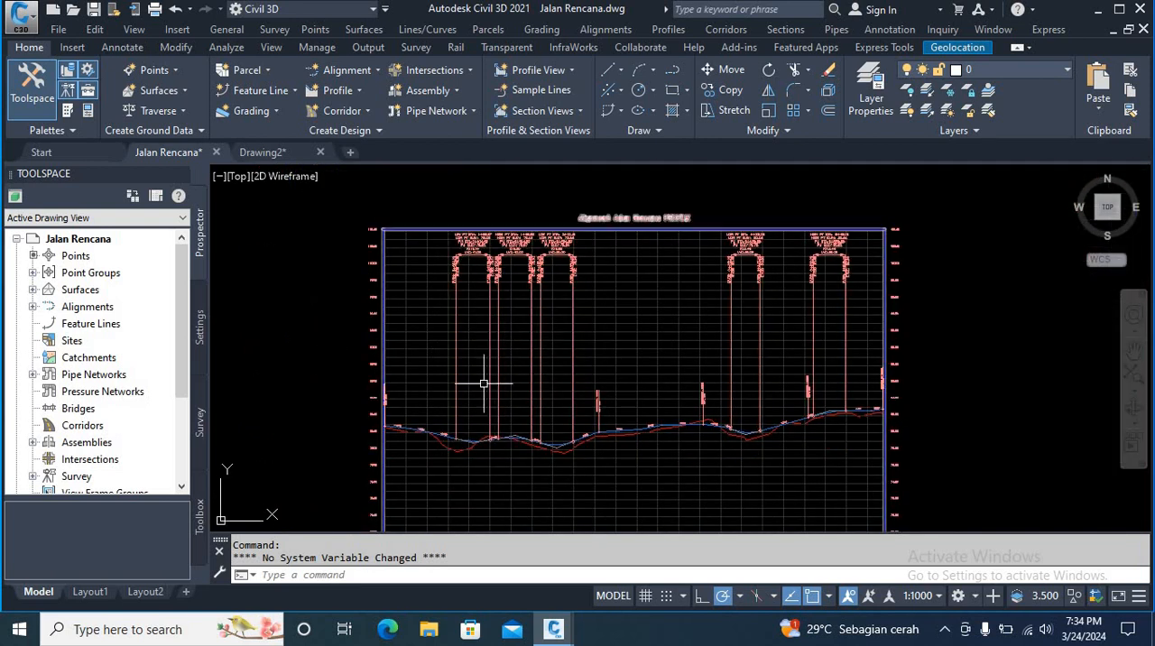
pyautogui.click(478, 344)
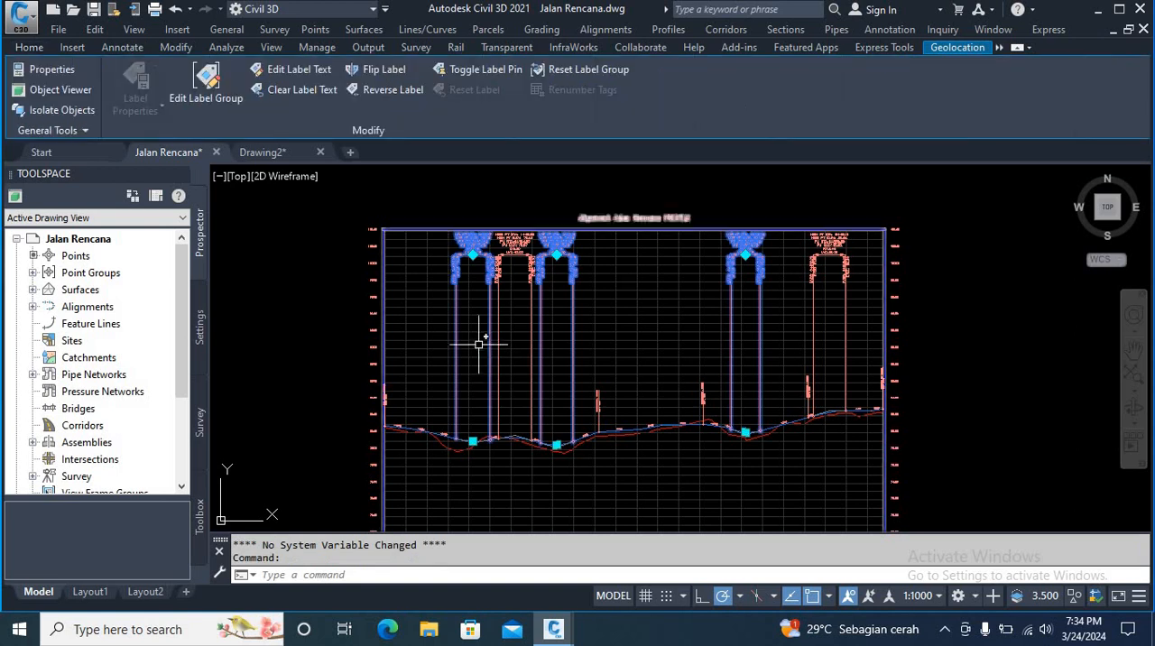
pyautogui.rightClick(478, 344)
pyautogui.click(548, 258)
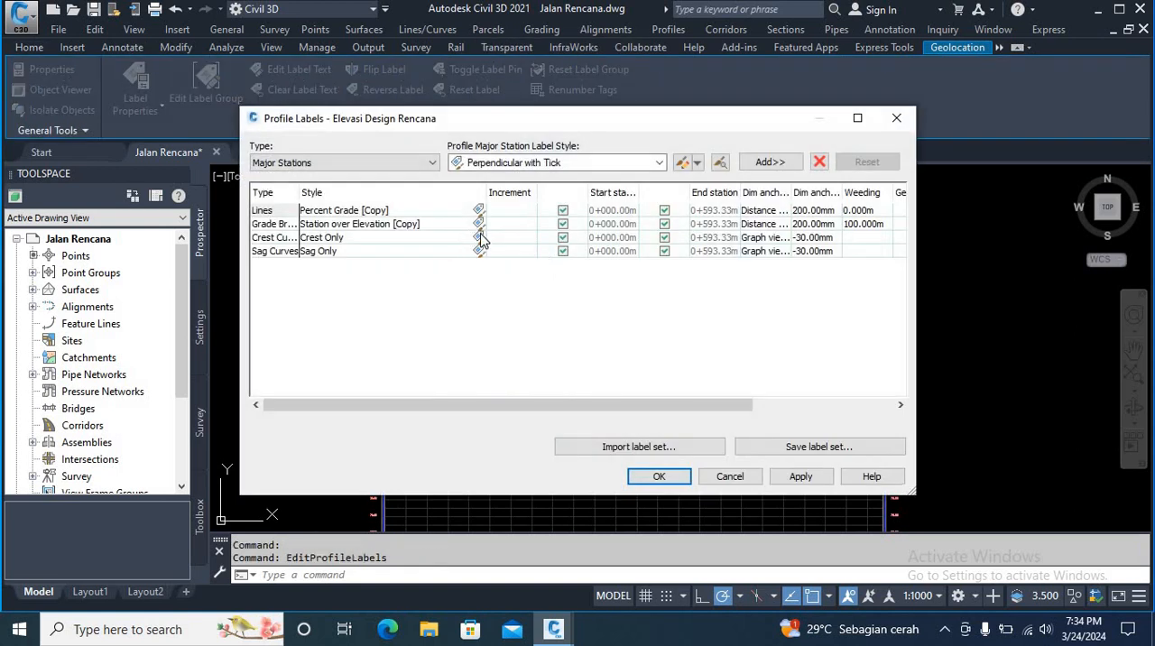
# Step: Create a copy of the Crest Only label style for the crest curve labels
pyautogui.click(480, 237)
pyautogui.click(479, 237)
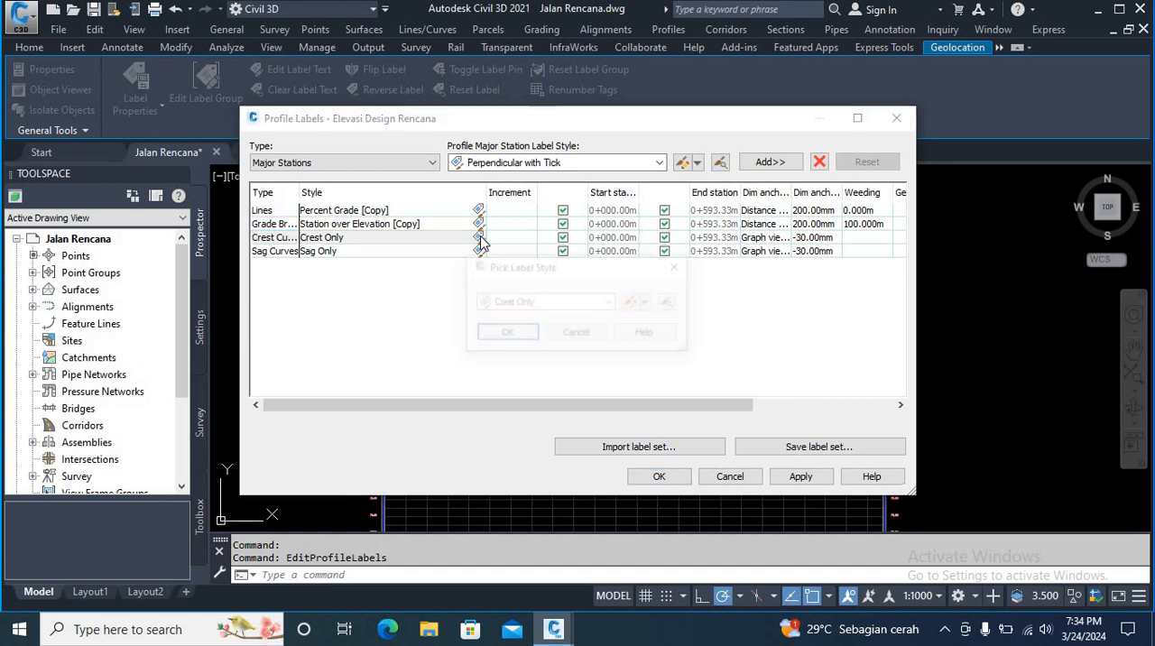
pyautogui.click(648, 304)
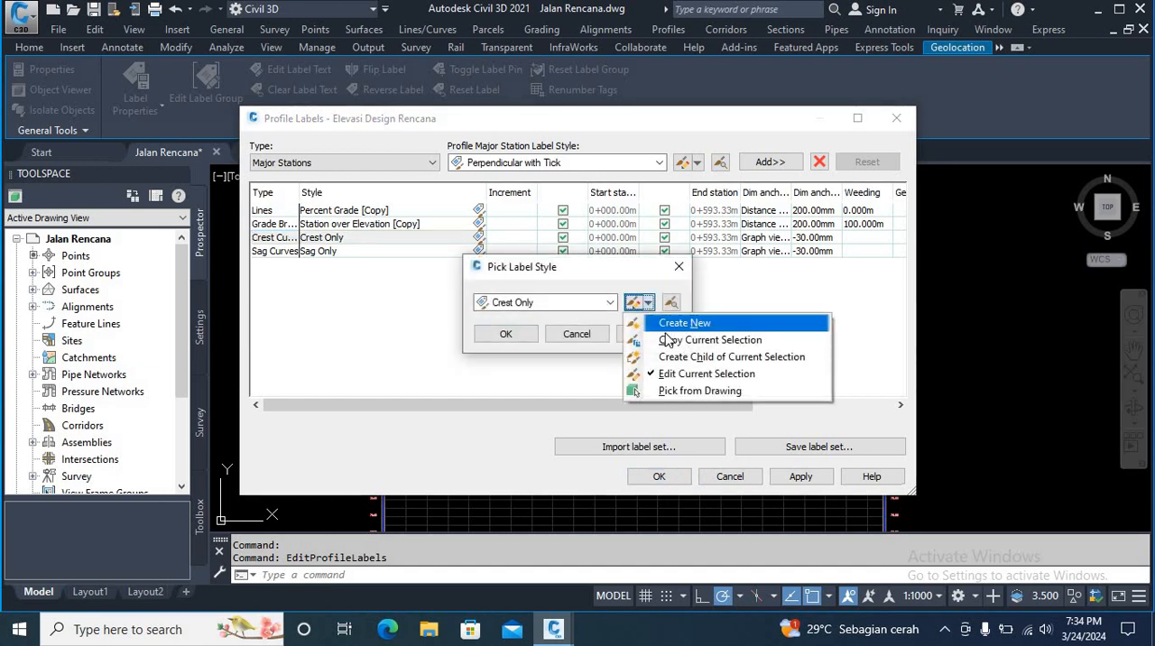
pyautogui.click(664, 338)
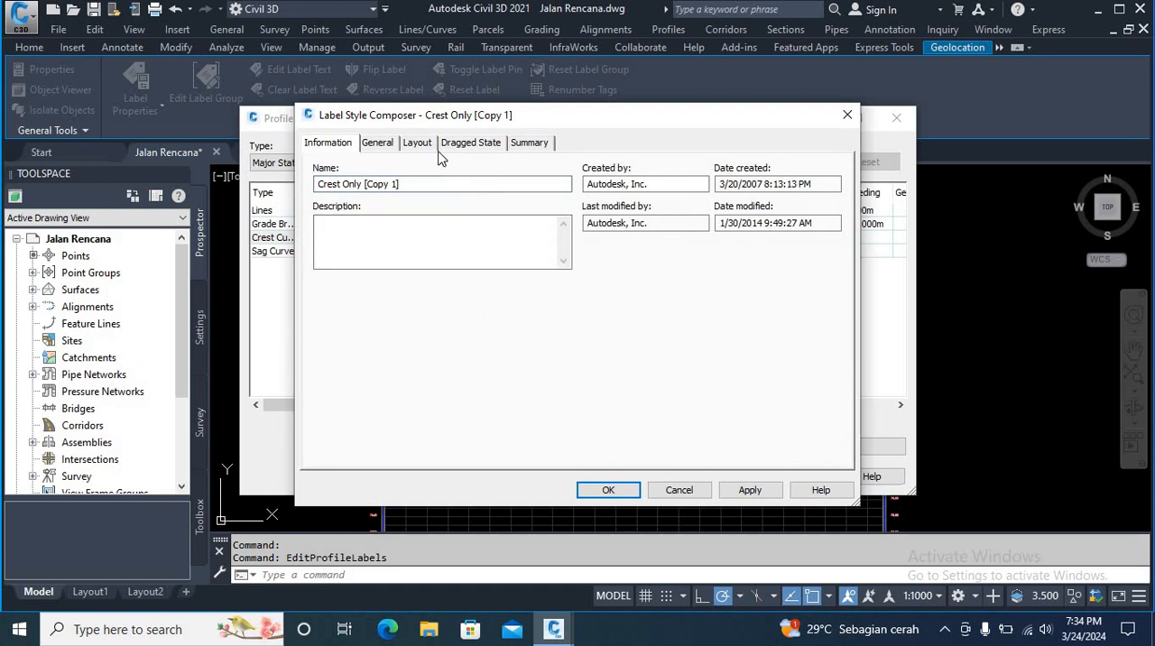
# Step: Set the text height of the PVI Sta and Elev component to 1 mm in the copied crest curve label style
pyautogui.click(420, 143)
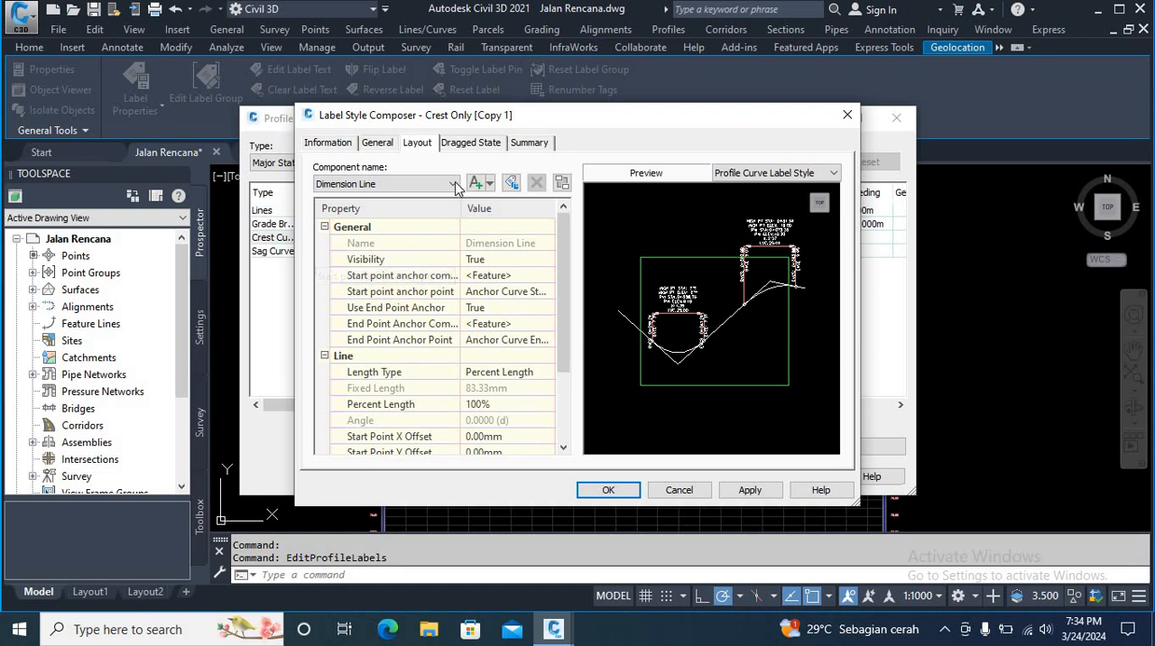
pyautogui.scroll(-1, 508, 407)
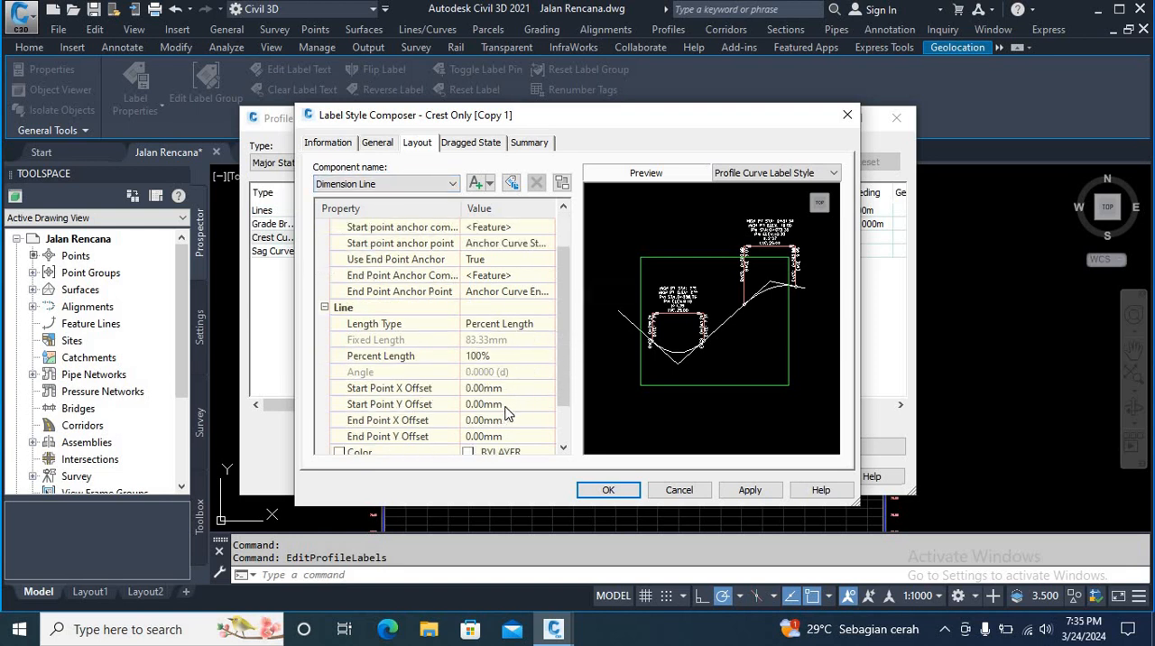
pyautogui.click(450, 183)
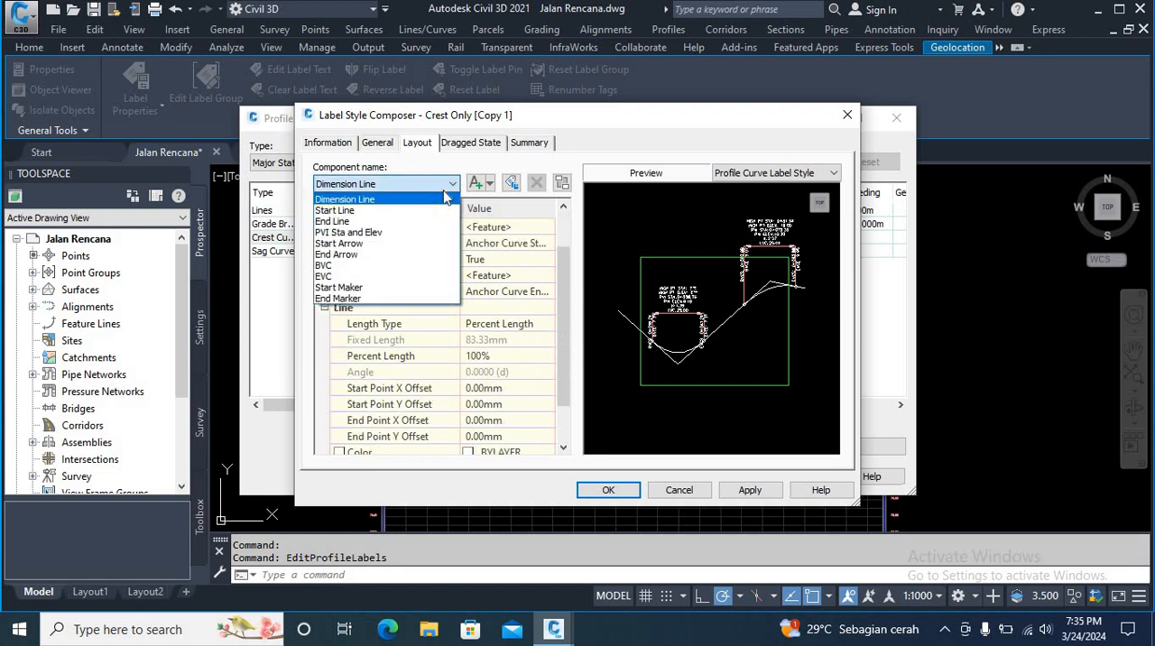
pyautogui.click(369, 237)
pyautogui.click(492, 340)
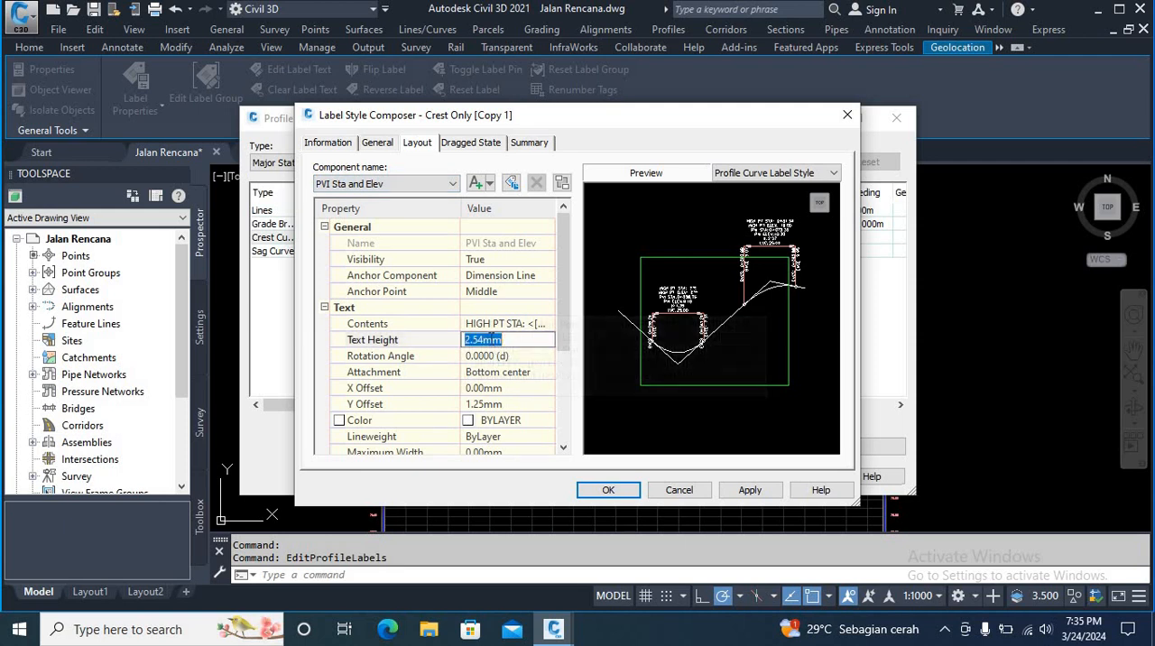
pyautogui.write('1')
pyautogui.click(750, 490)
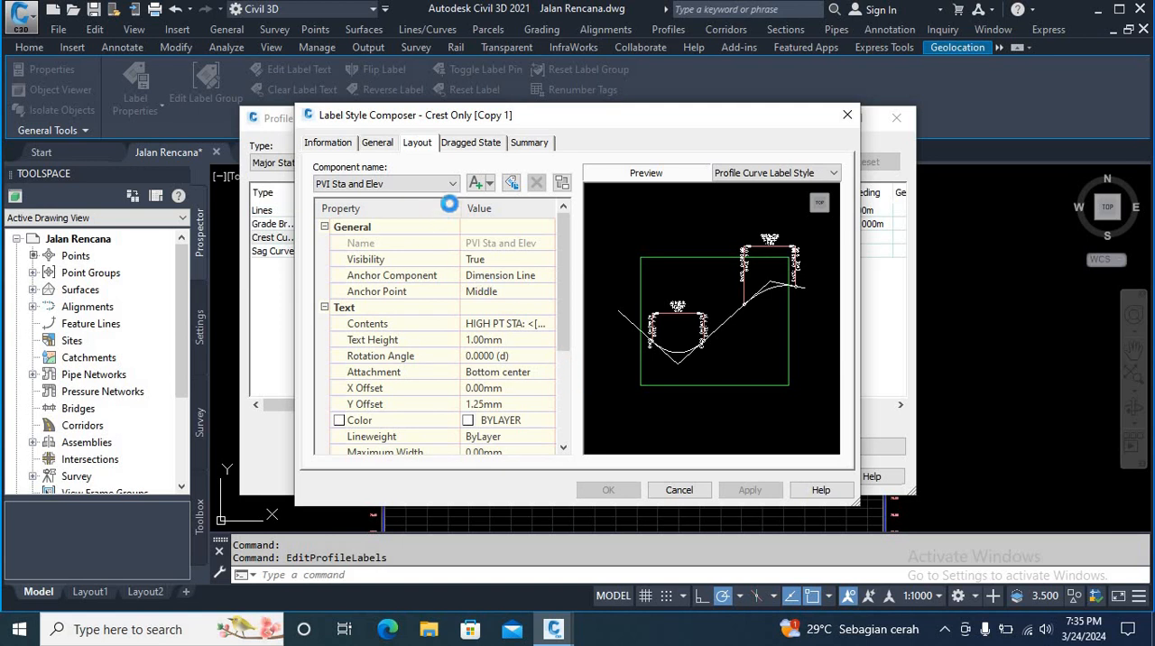
# Step: Set the Start Arrow component's block height to 1 mm in the copied crest curve label style
pyautogui.click(451, 185)
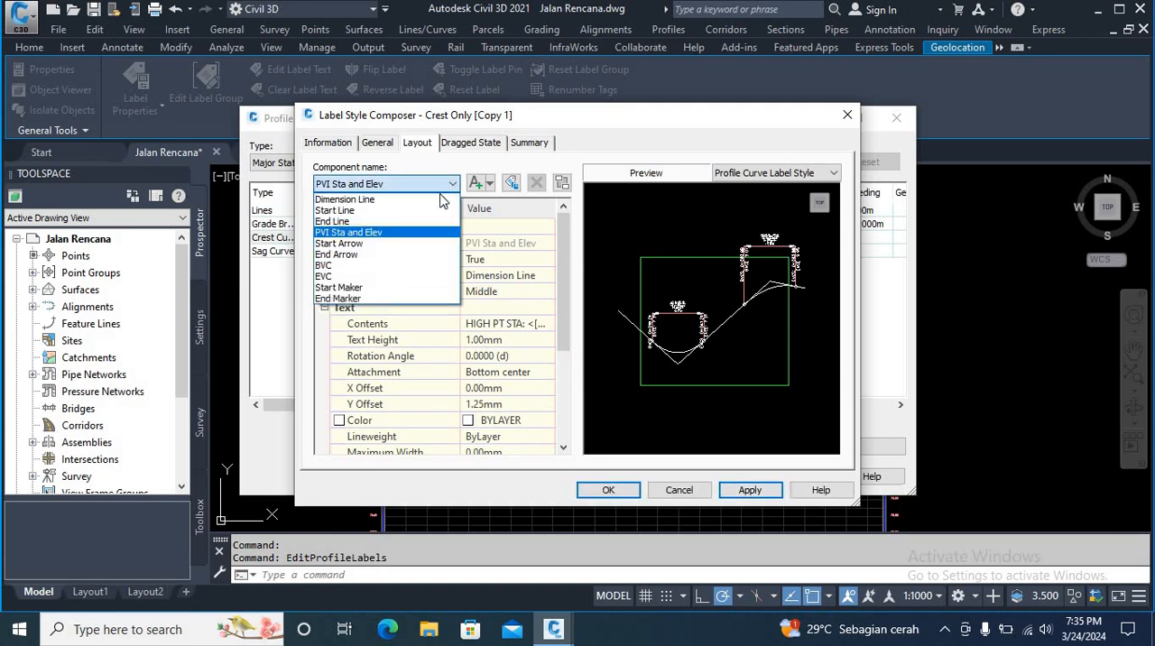
pyautogui.click(394, 244)
pyautogui.click(494, 340)
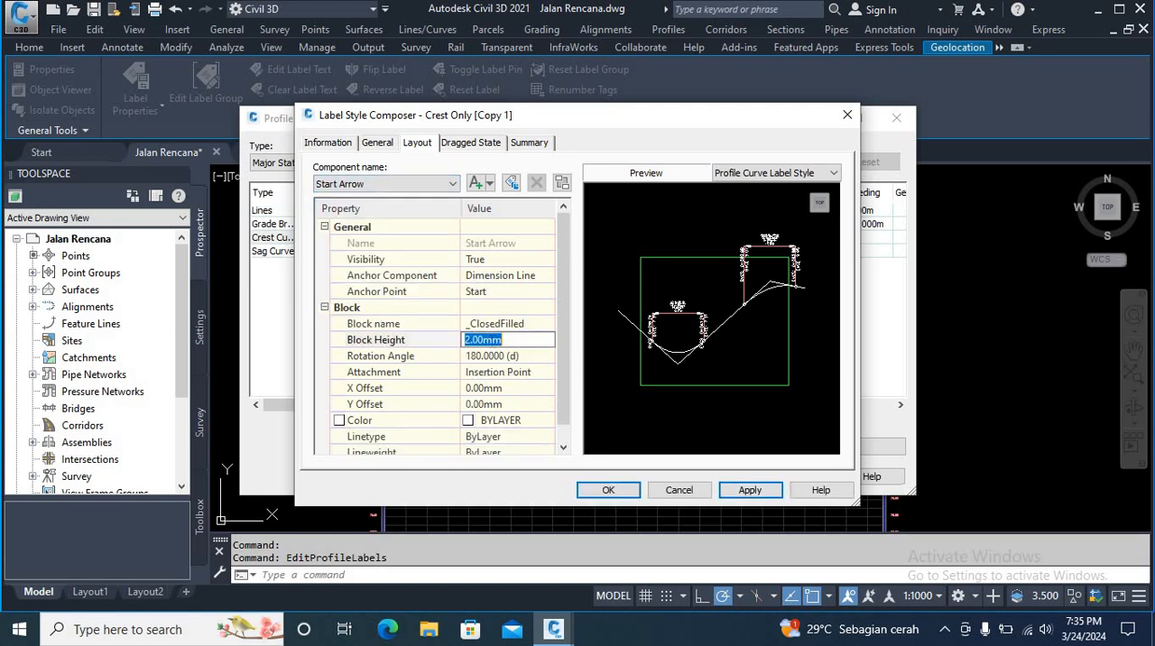
pyautogui.write('1')
pyautogui.click(748, 489)
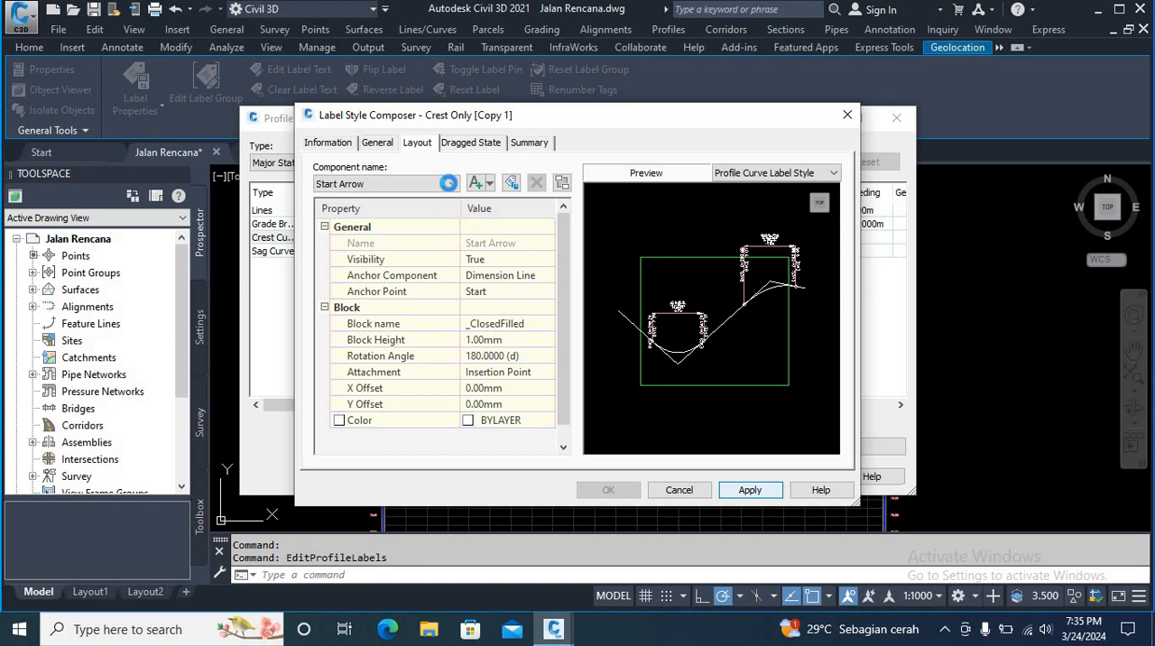
# Step: Set the End Arrow component's block height to 1 mm in the copied crest curve label style
pyautogui.click(446, 186)
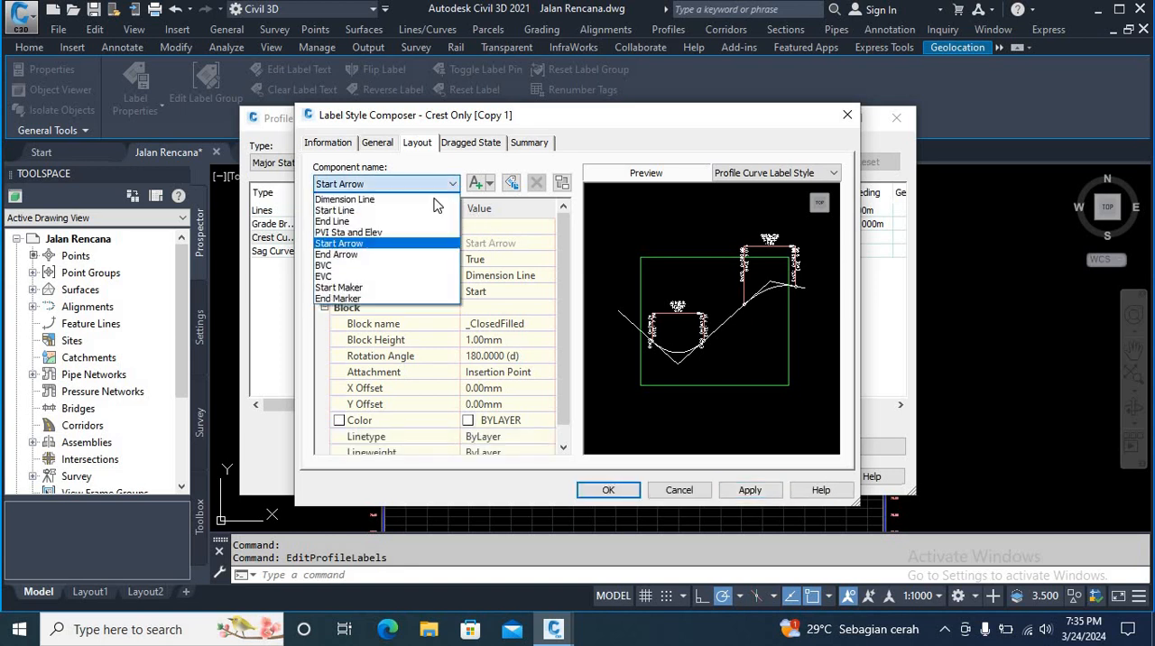
pyautogui.click(336, 255)
pyautogui.click(495, 339)
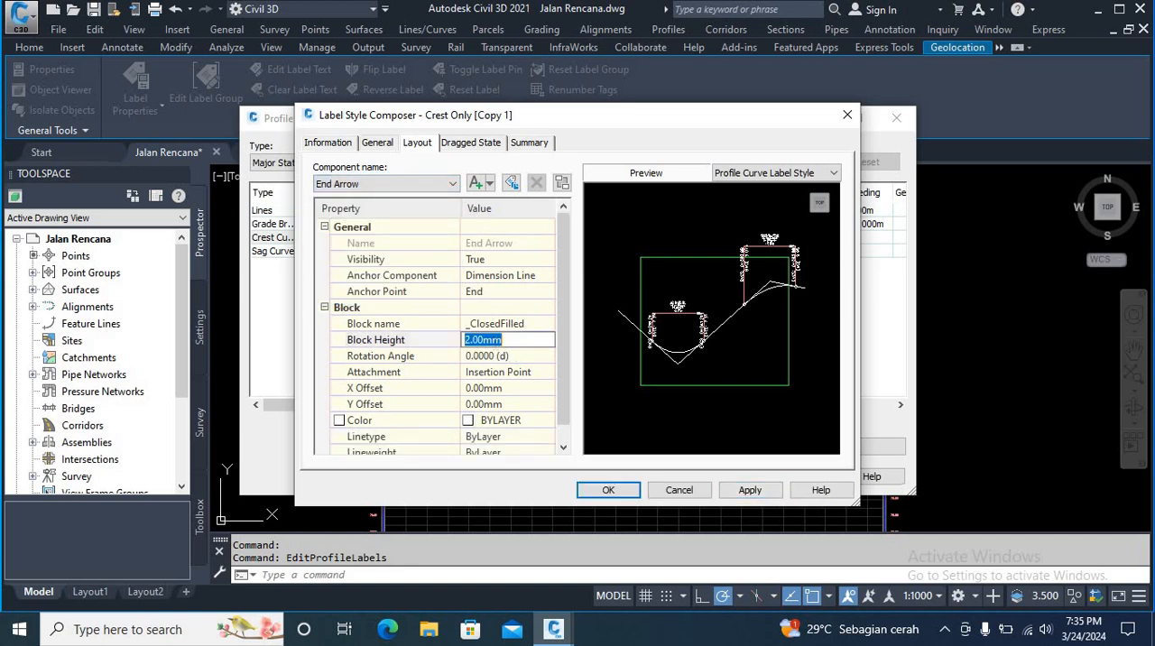
pyautogui.write('1')
pyautogui.click(752, 490)
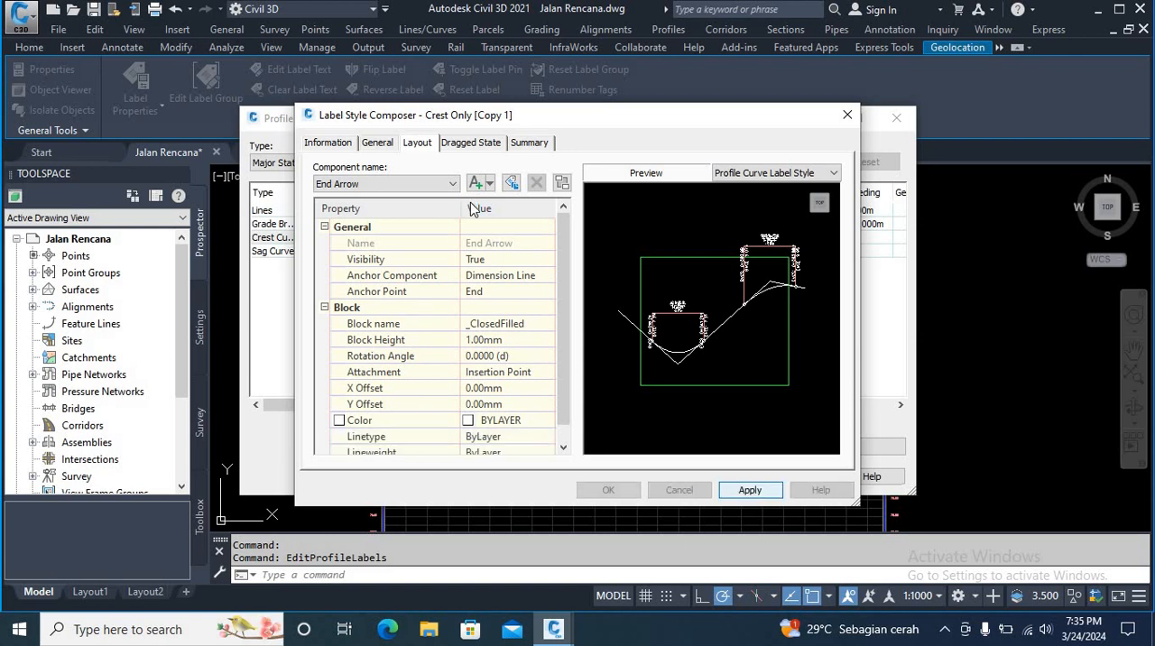
# Step: Set the text height of the BVC component to 1 mm in the copied crest curve label style
pyautogui.click(451, 184)
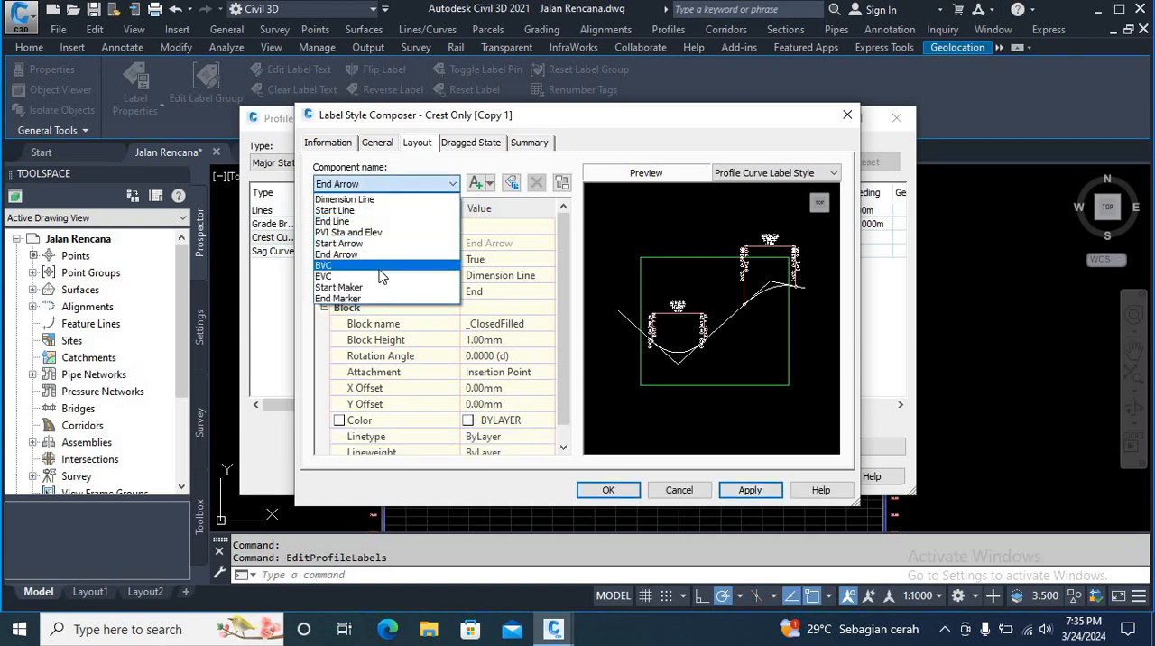
pyautogui.click(395, 266)
pyautogui.click(510, 341)
pyautogui.write('1')
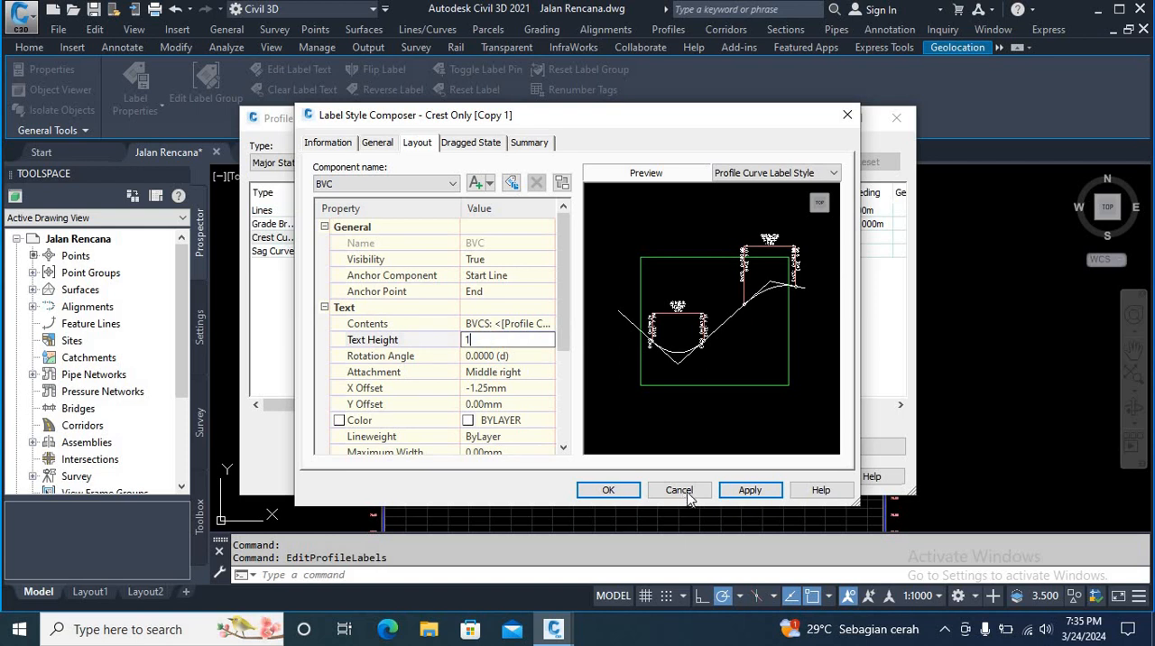
pyautogui.click(756, 489)
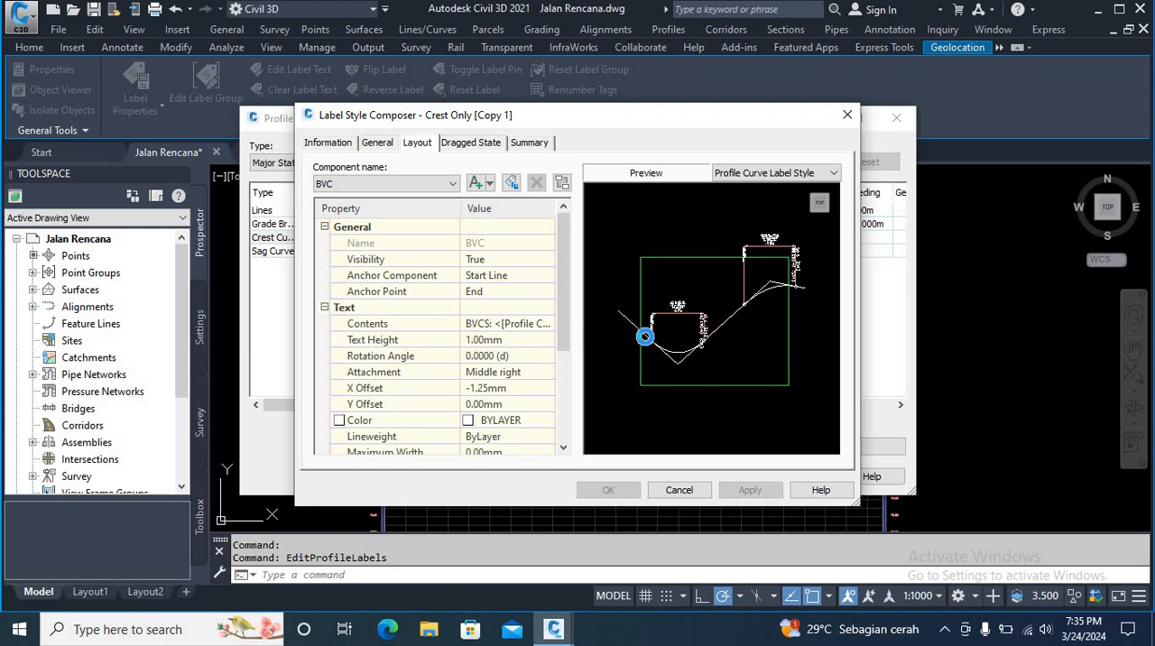
# Step: Set the text height of the EVC component to 1 mm in the copied crest curve label style
pyautogui.scroll(3, 644, 336)
pyautogui.moveTo(640, 332); pyautogui.dragTo(781, 321, button='middle')
pyautogui.scroll(2, 722, 323)
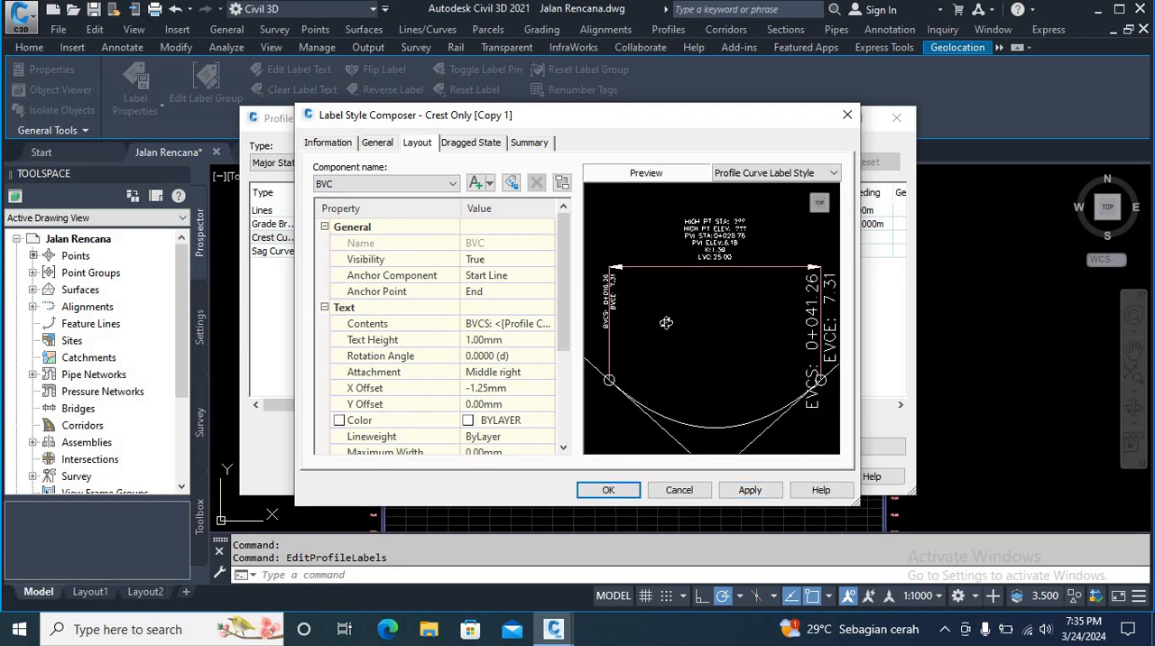
pyautogui.click(444, 186)
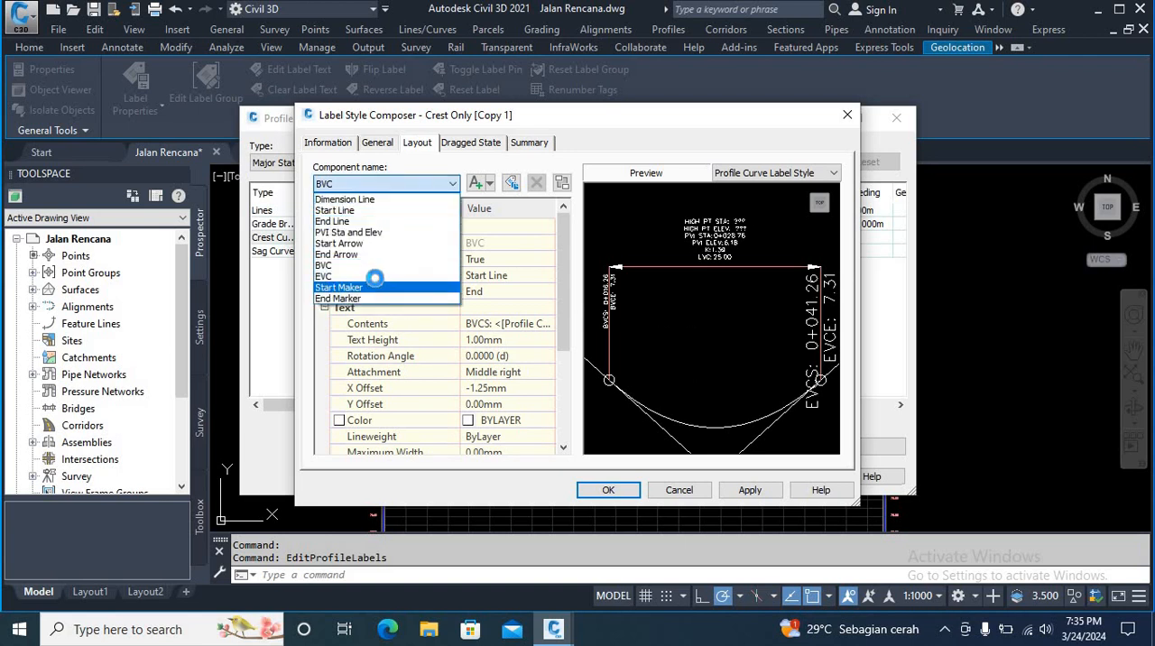
pyautogui.click(373, 281)
pyautogui.click(492, 339)
pyautogui.write('1')
pyautogui.click(748, 490)
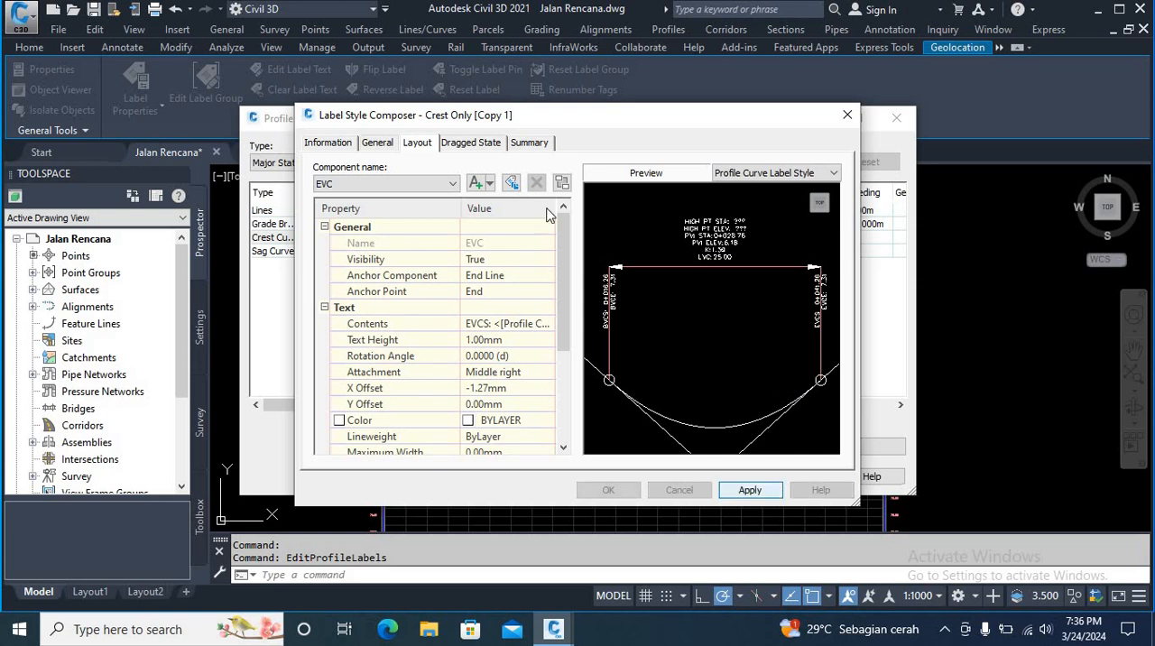
# Step: Set the Start Maker component's block height to 1 mm in the copied crest curve label style
pyautogui.click(449, 186)
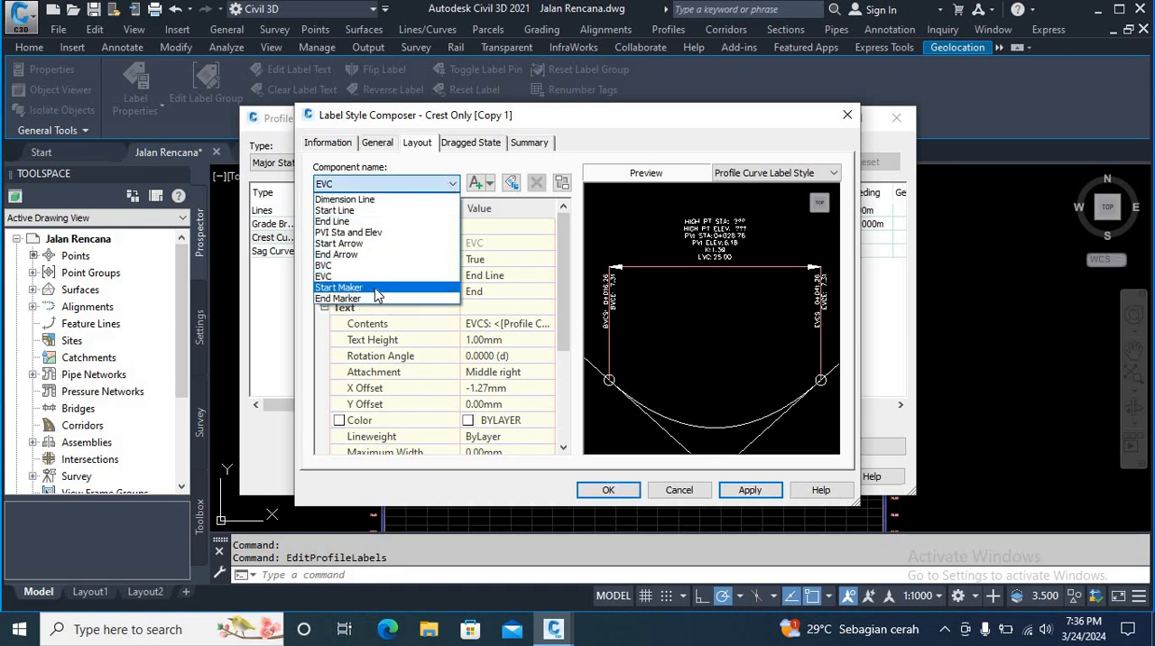
pyautogui.click(342, 287)
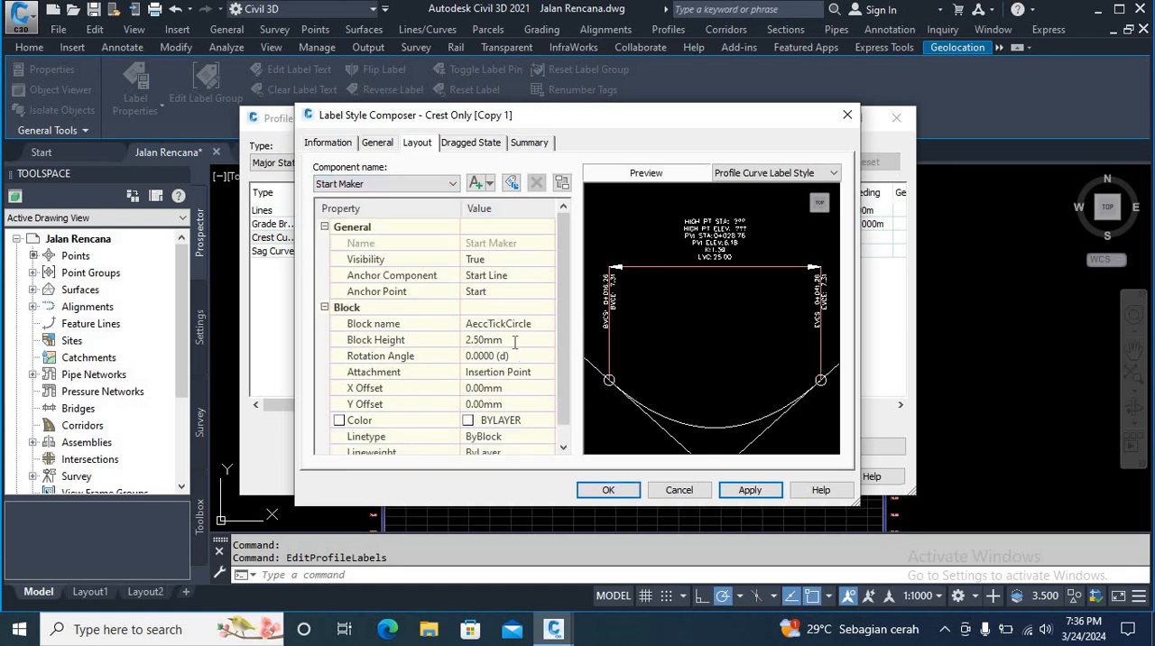
pyautogui.click(514, 340)
pyautogui.write('1')
pyautogui.click(750, 490)
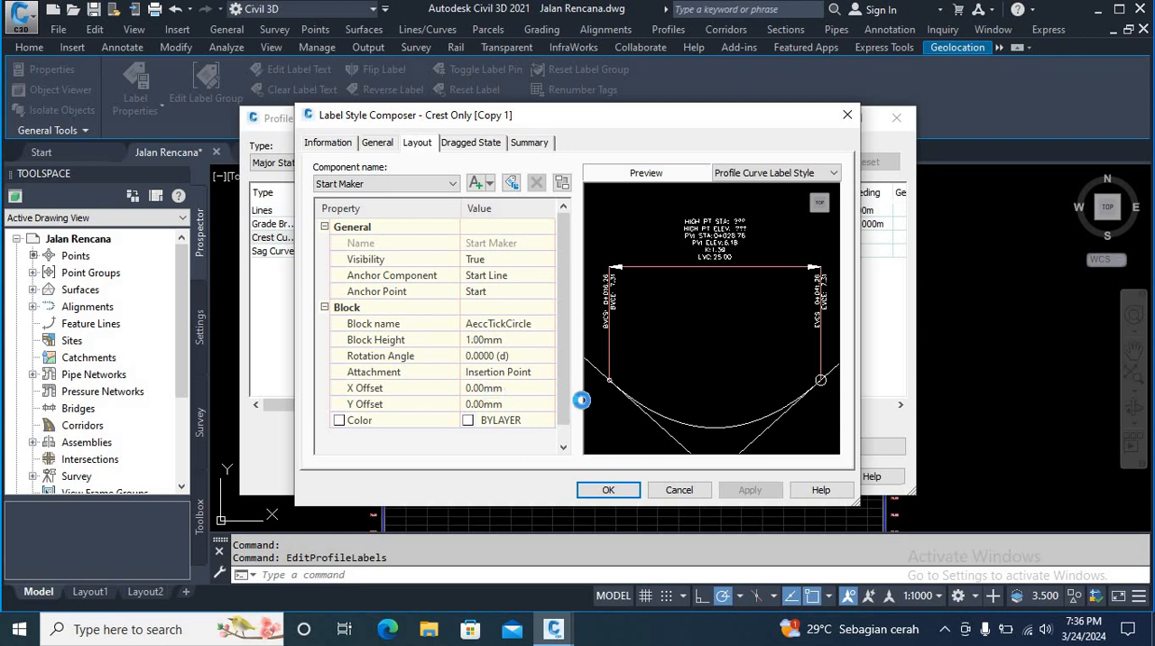
# Step: Set the End Marker component's block height to 1 mm and assign the copied Crest Only style to the crest curves
pyautogui.click(451, 184)
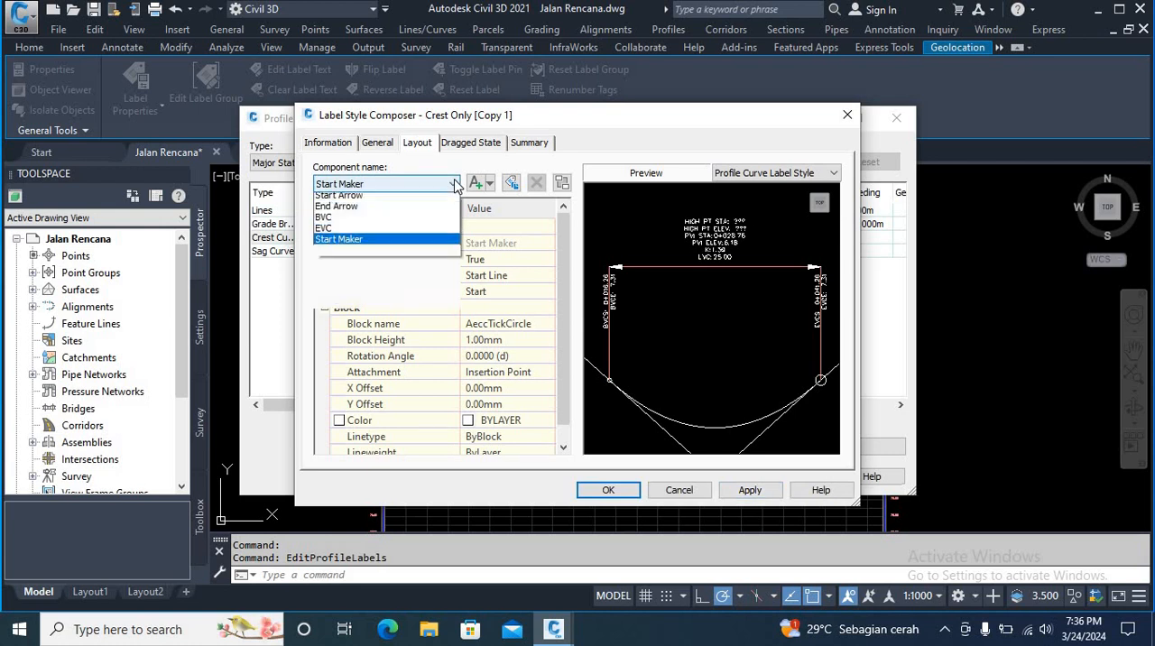
pyautogui.click(352, 298)
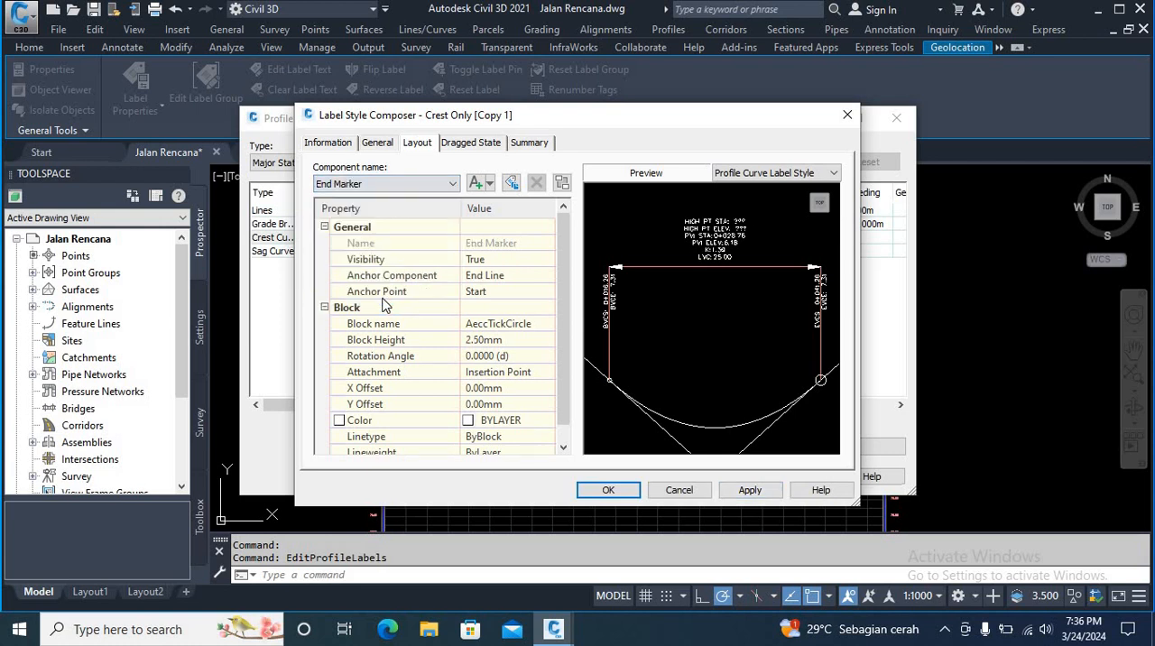
pyautogui.click(505, 340)
pyautogui.write('1')
pyautogui.click(750, 490)
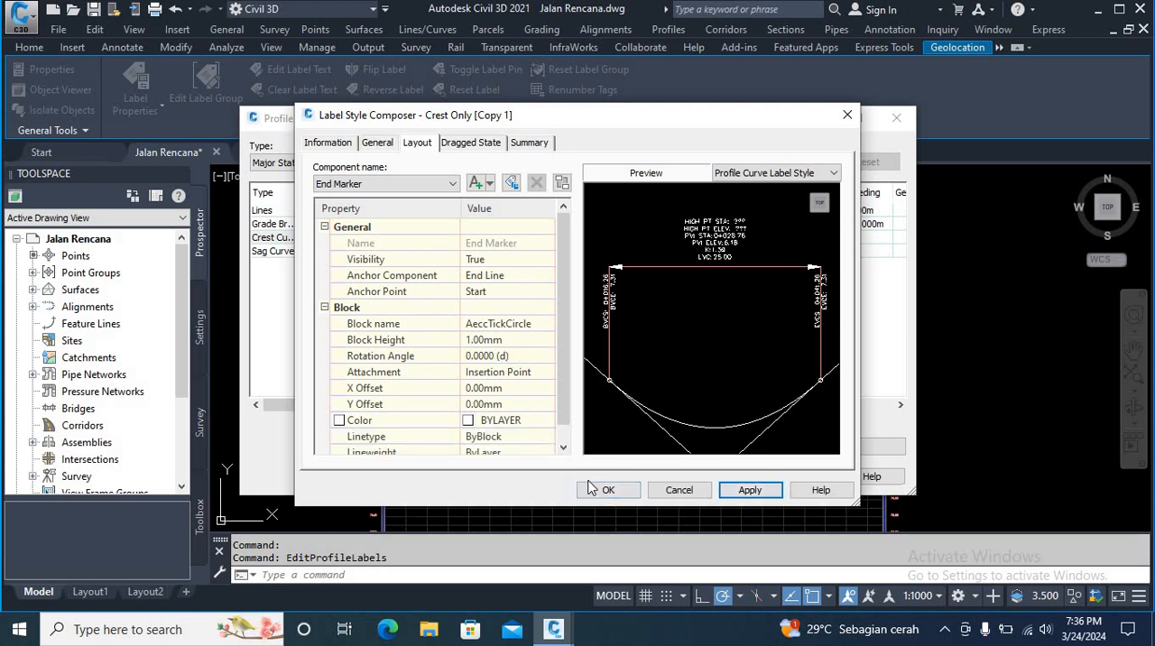
pyautogui.click(595, 490)
pyautogui.click(506, 334)
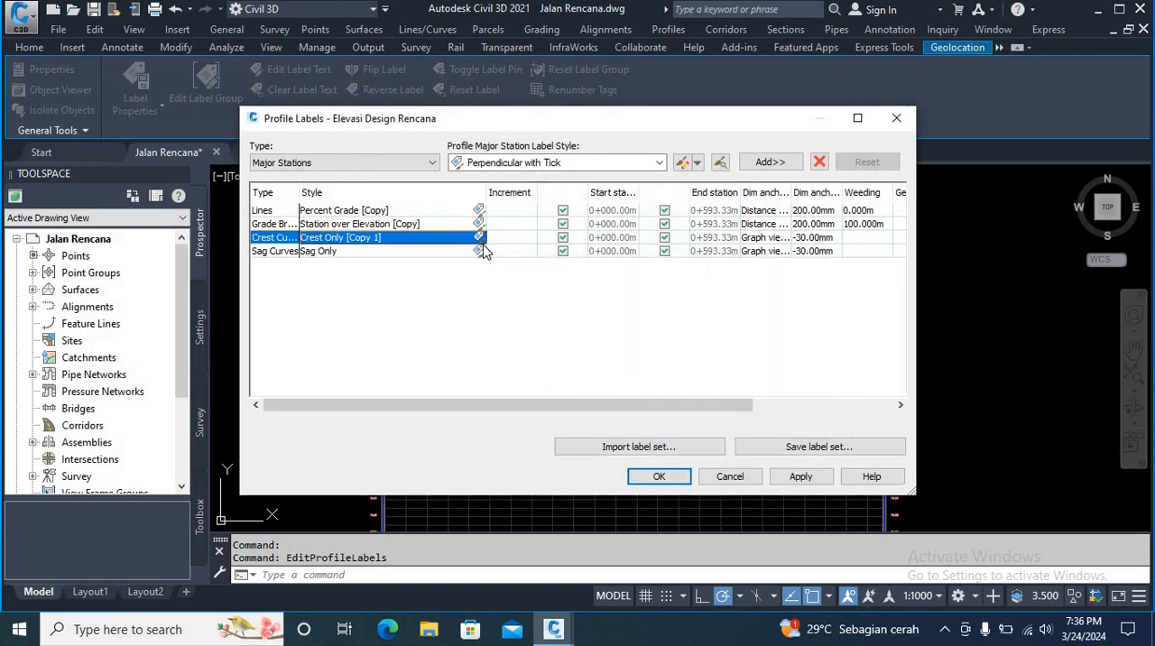
# Step: Create a copy of the Sag Only label style for the sag curve labels
pyautogui.click(479, 251)
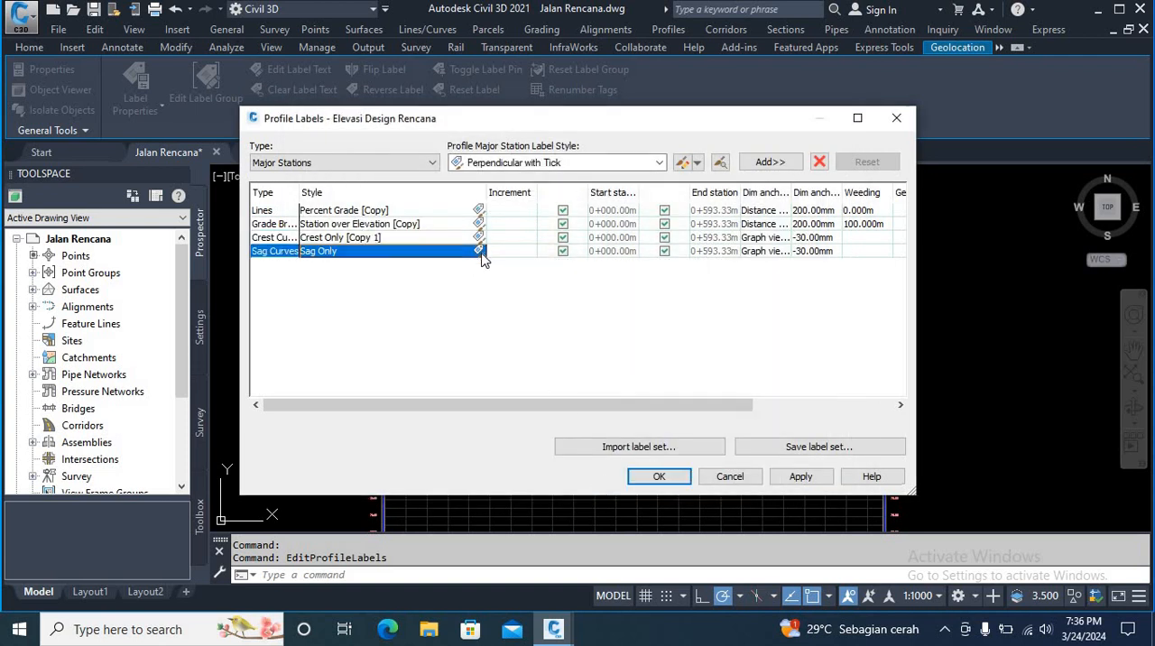
pyautogui.click(646, 307)
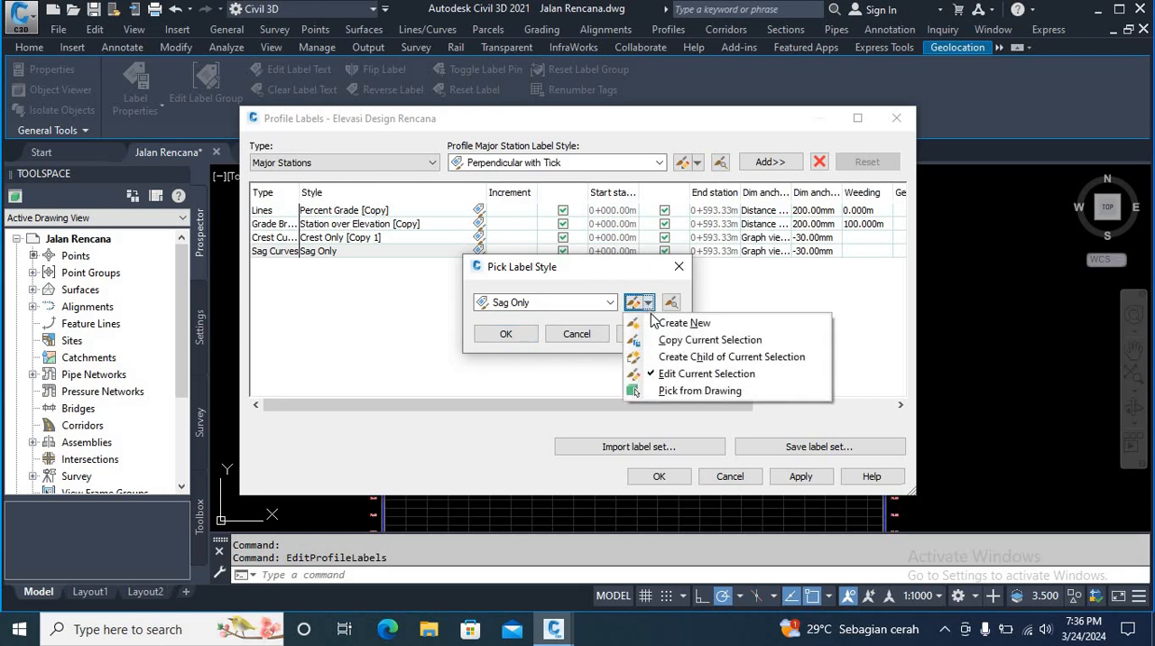
pyautogui.click(670, 339)
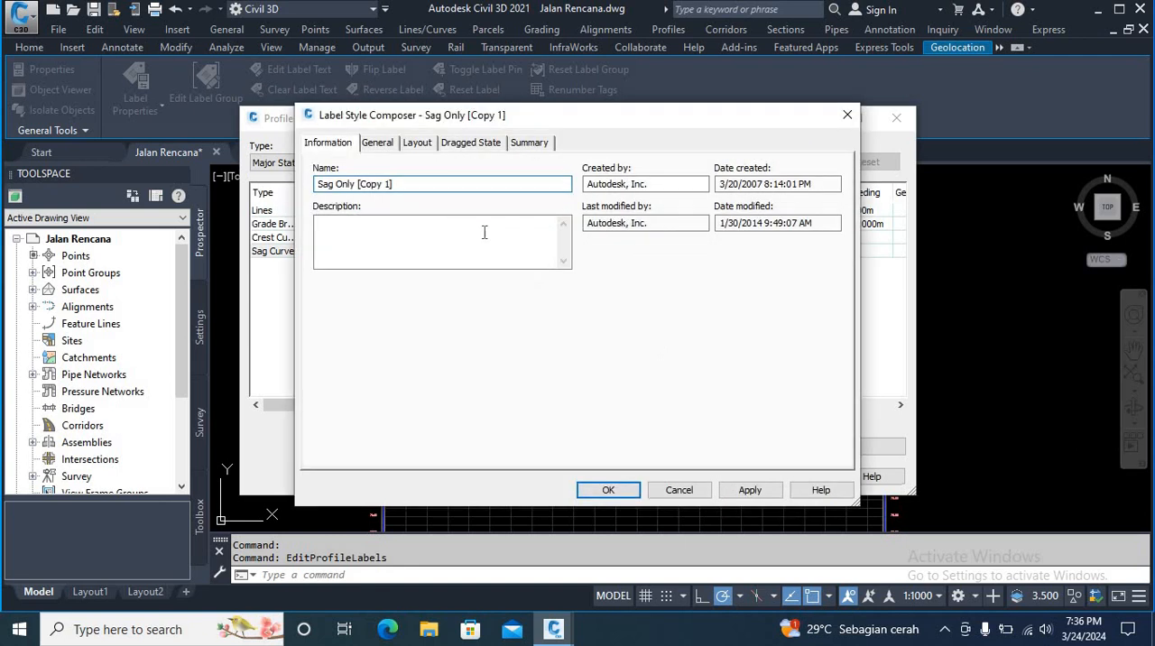
# Step: Set the text height of the PVI Sta and Elev component to 1 mm in the copied sag curve label style
pyautogui.click(417, 143)
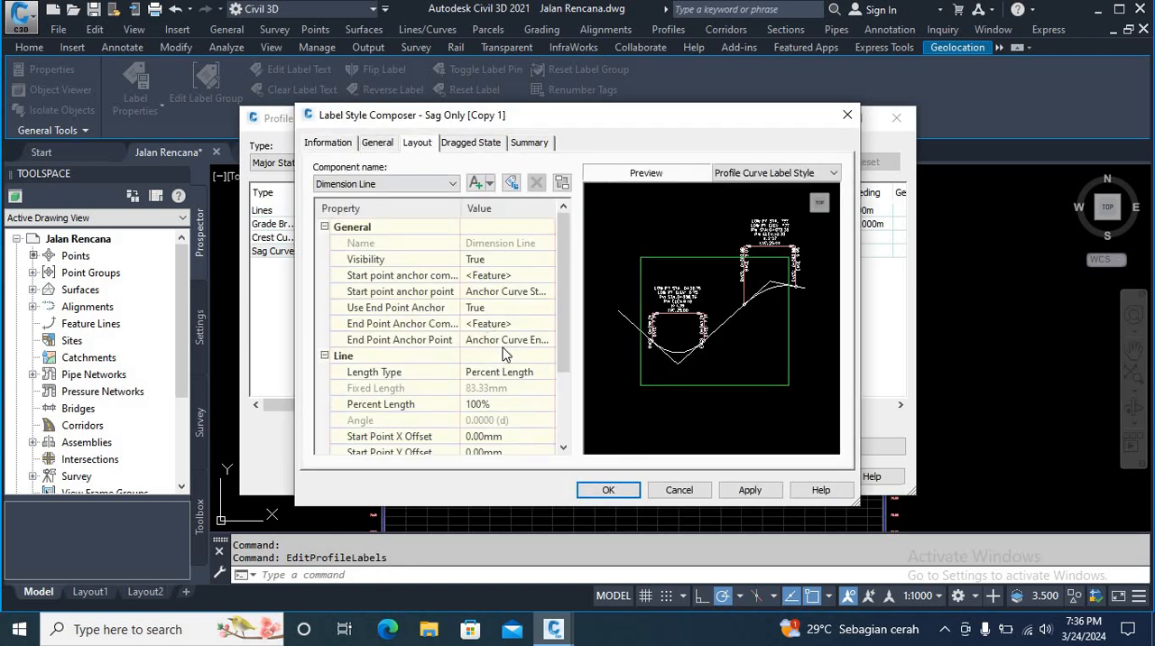
pyautogui.click(454, 185)
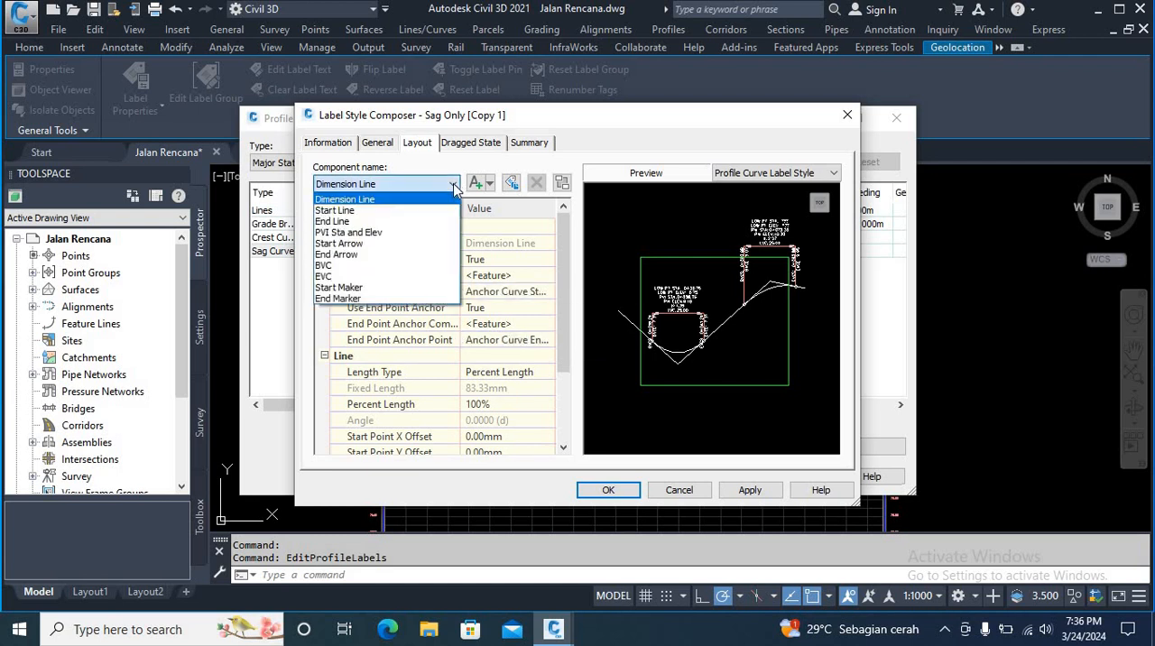
pyautogui.click(386, 233)
pyautogui.click(492, 341)
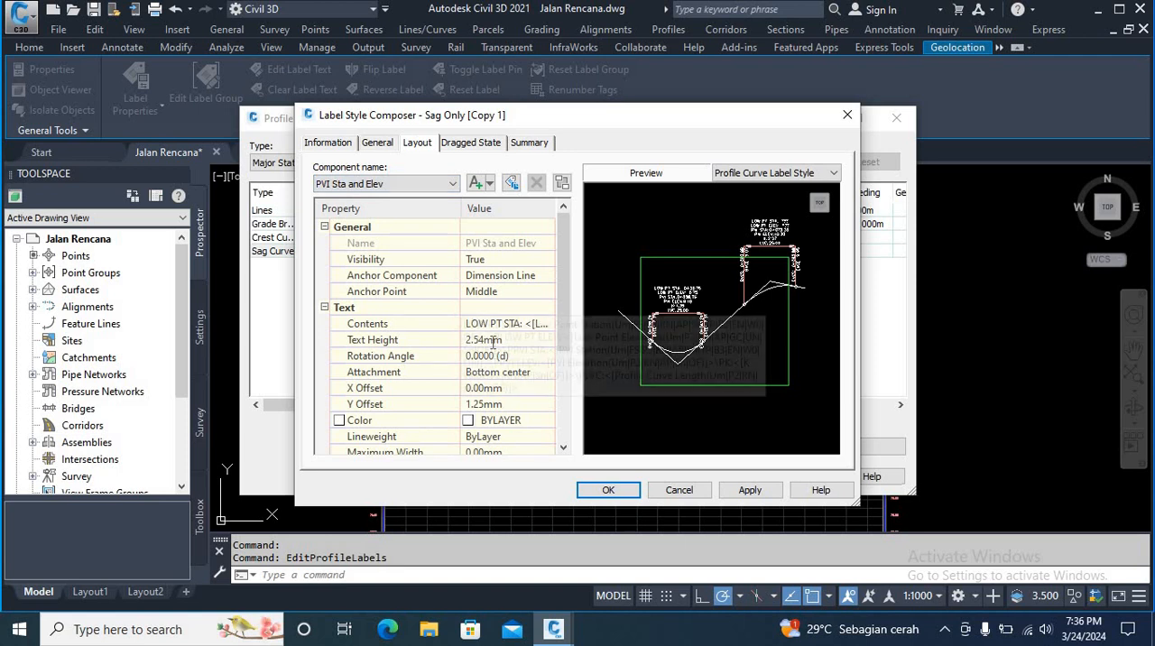
pyautogui.write('1')
pyautogui.click(749, 492)
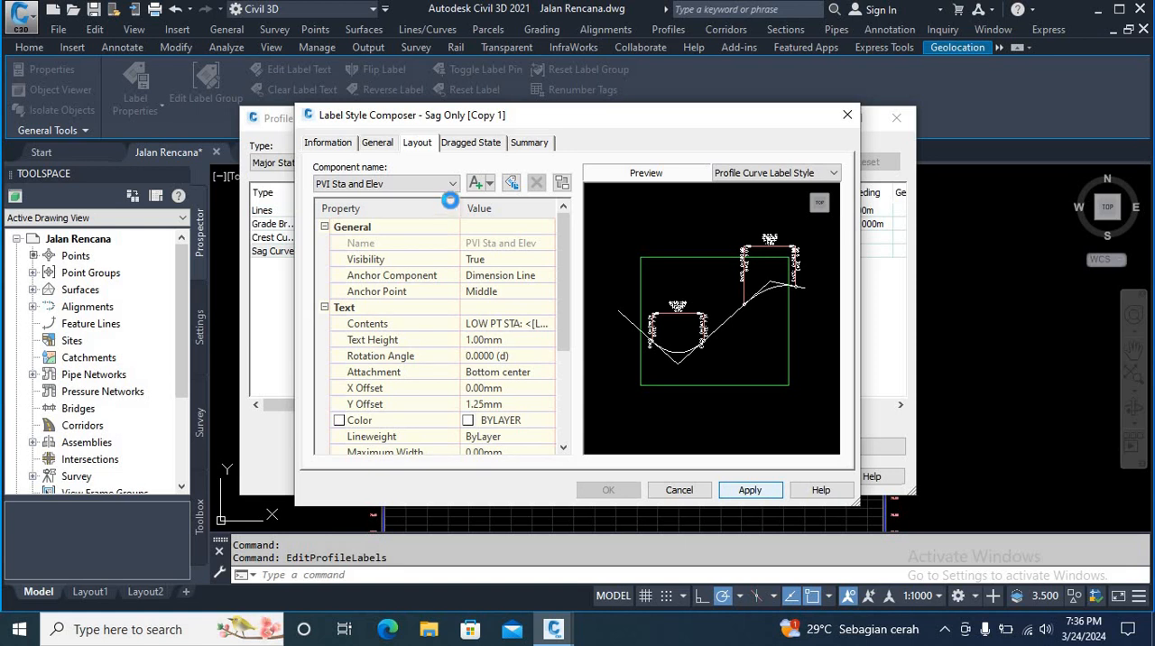
# Step: Set the Start Arrow component's block height to 1 mm in the copied sag curve label style
pyautogui.click(453, 184)
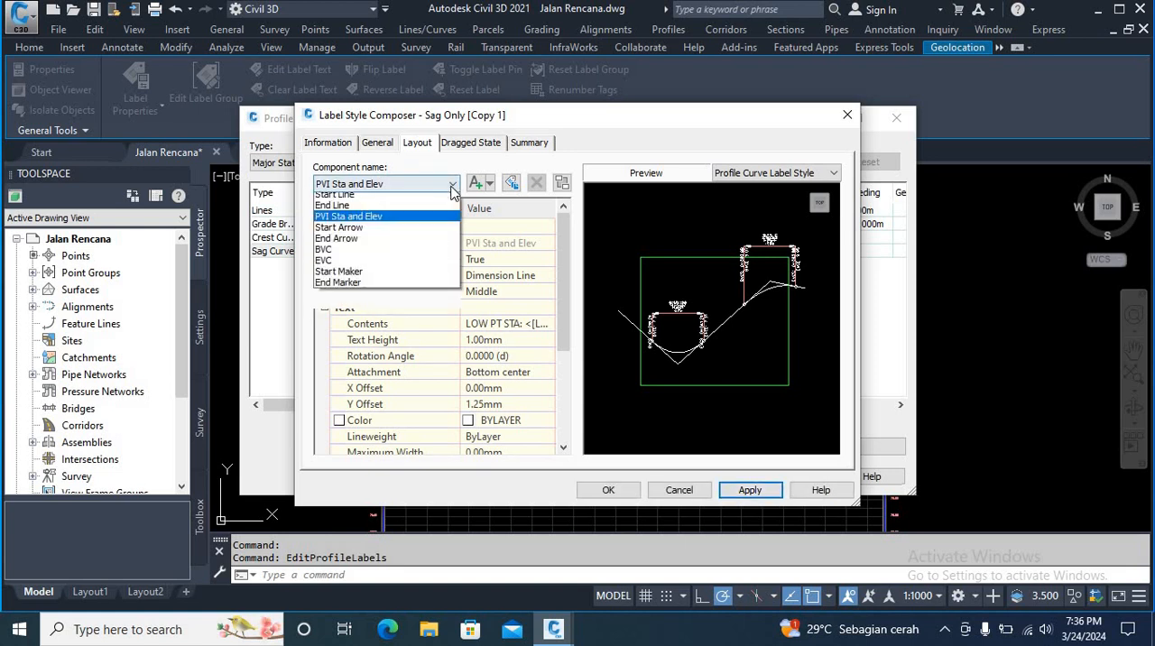
pyautogui.click(407, 244)
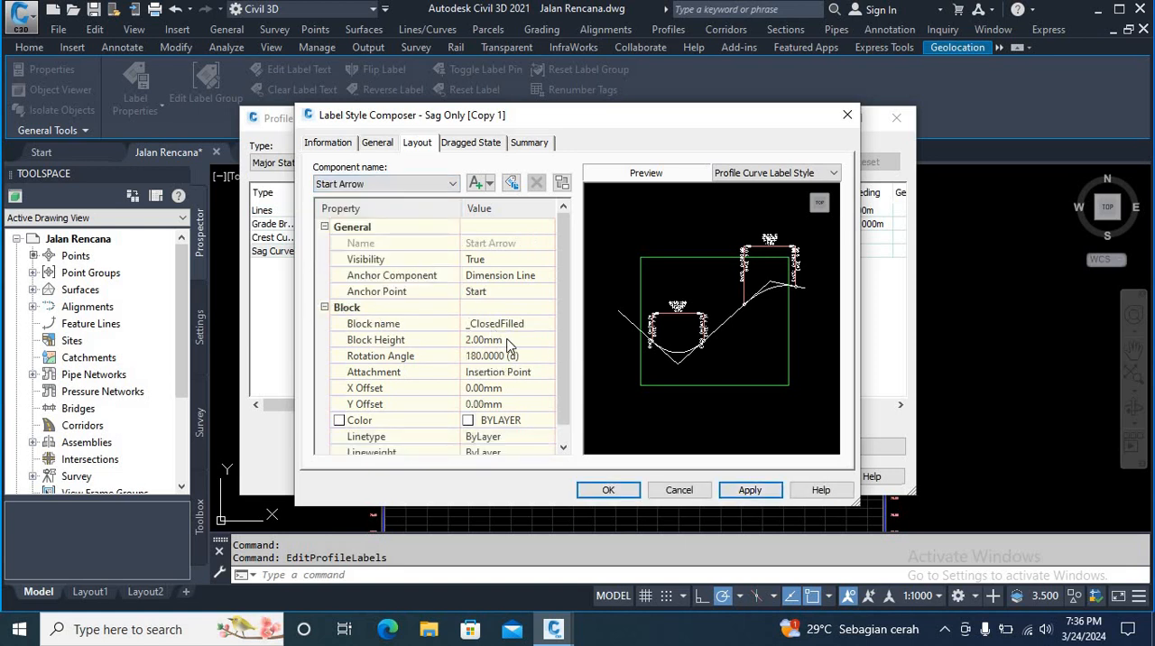
pyautogui.click(508, 340)
pyautogui.press('Return')
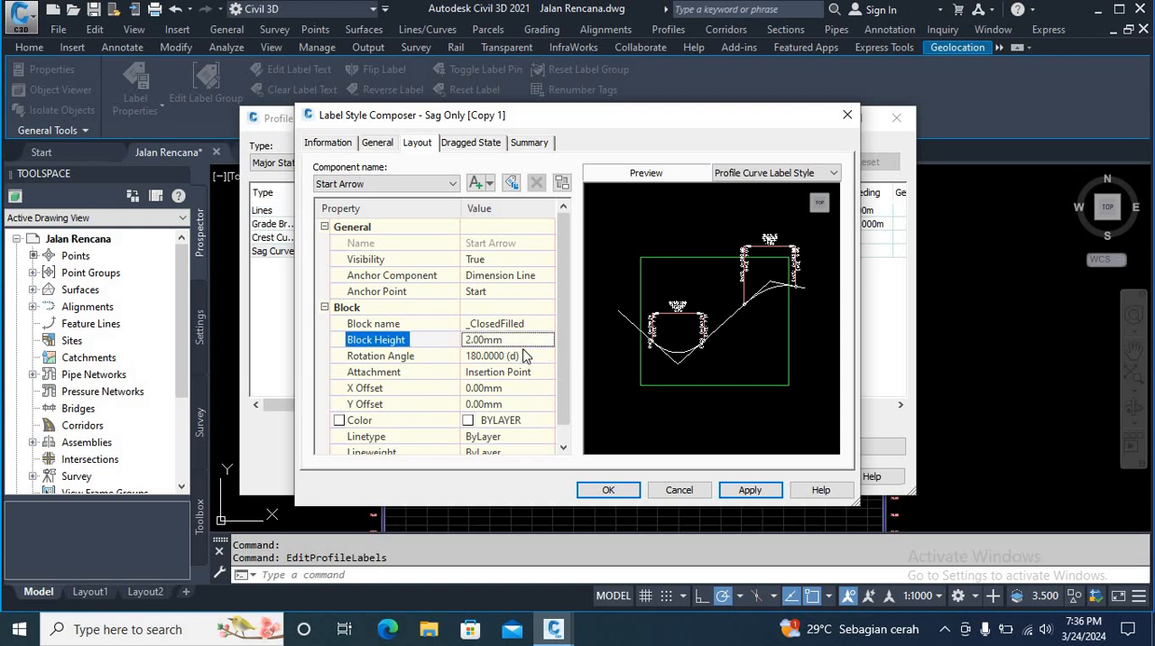
pyautogui.click(485, 339)
pyautogui.write('1')
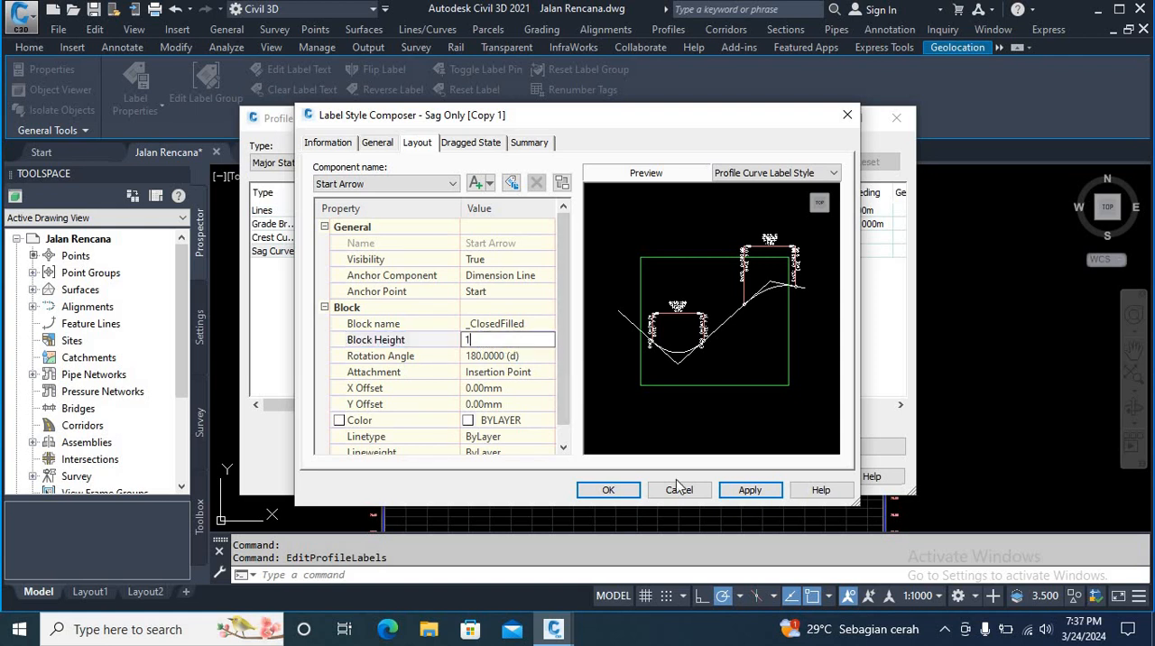
pyautogui.click(750, 490)
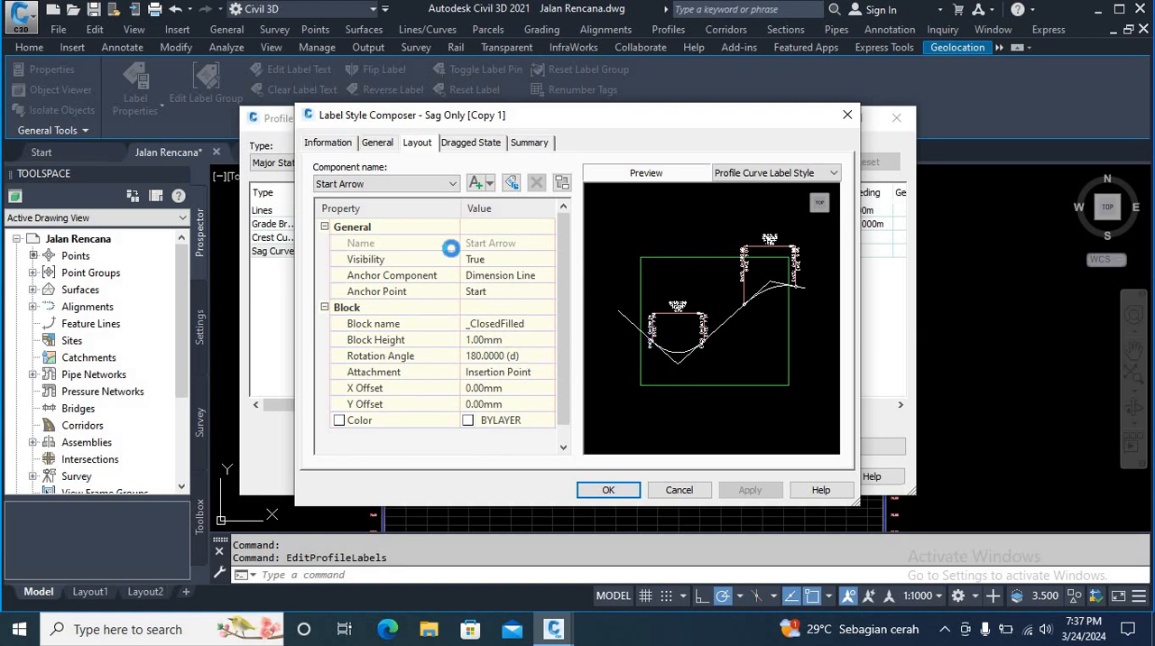
pyautogui.scroll(3, 671, 333)
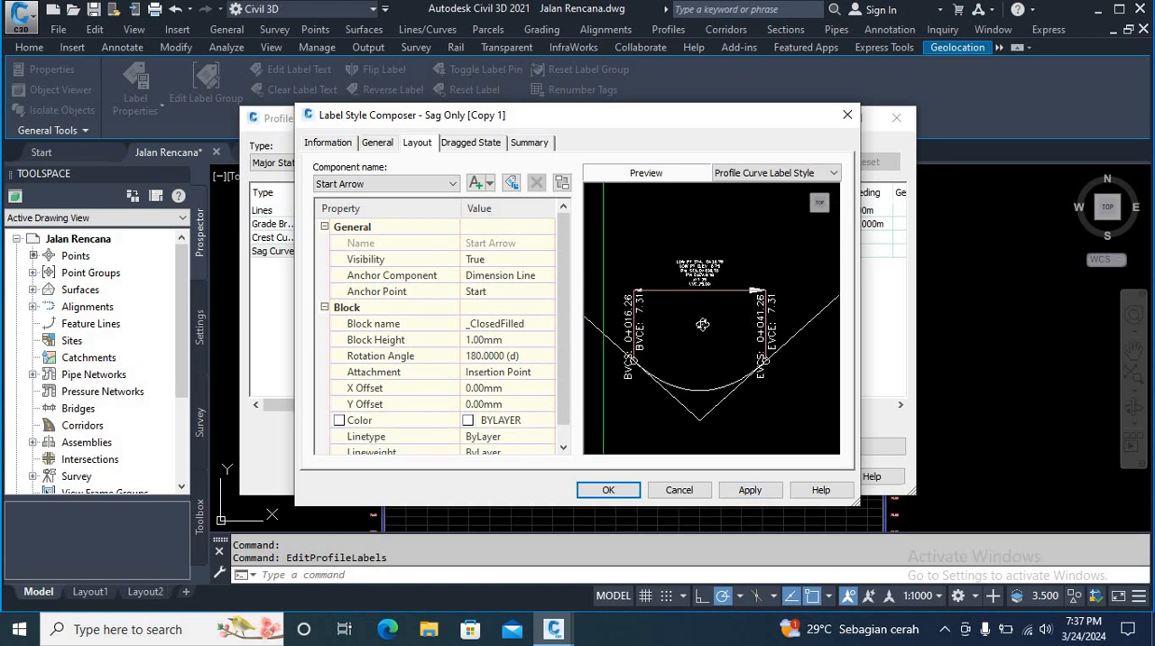
# Step: Set the End Arrow component's block height to 1 mm in the copied sag curve label style
pyautogui.click(452, 184)
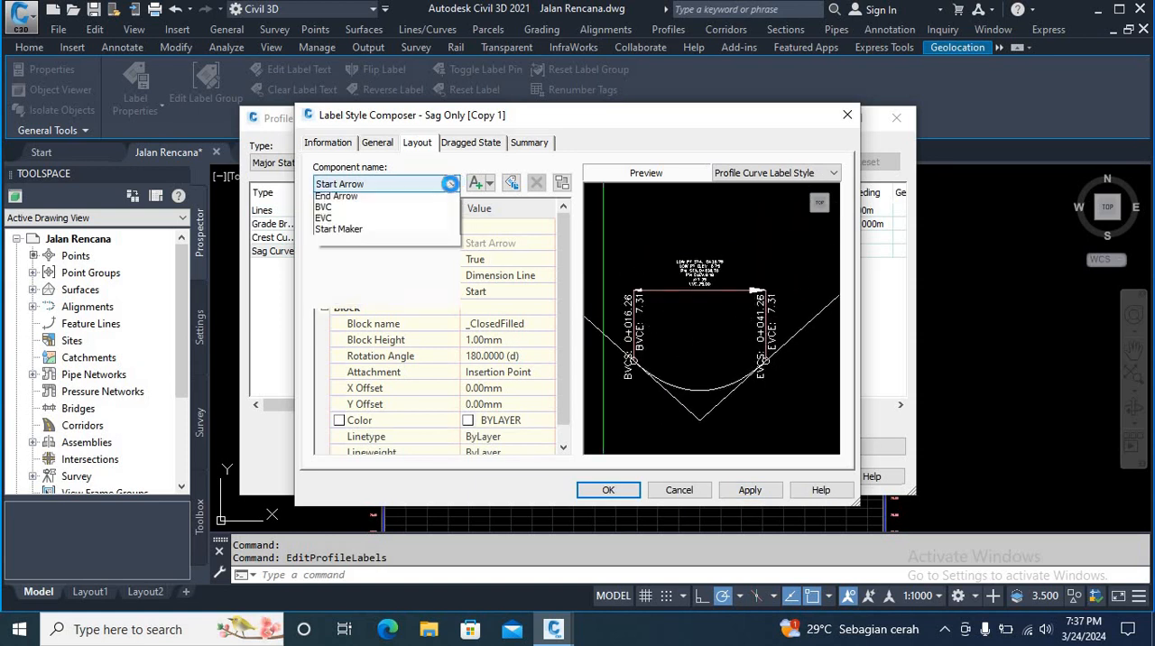
pyautogui.click(365, 257)
pyautogui.click(516, 343)
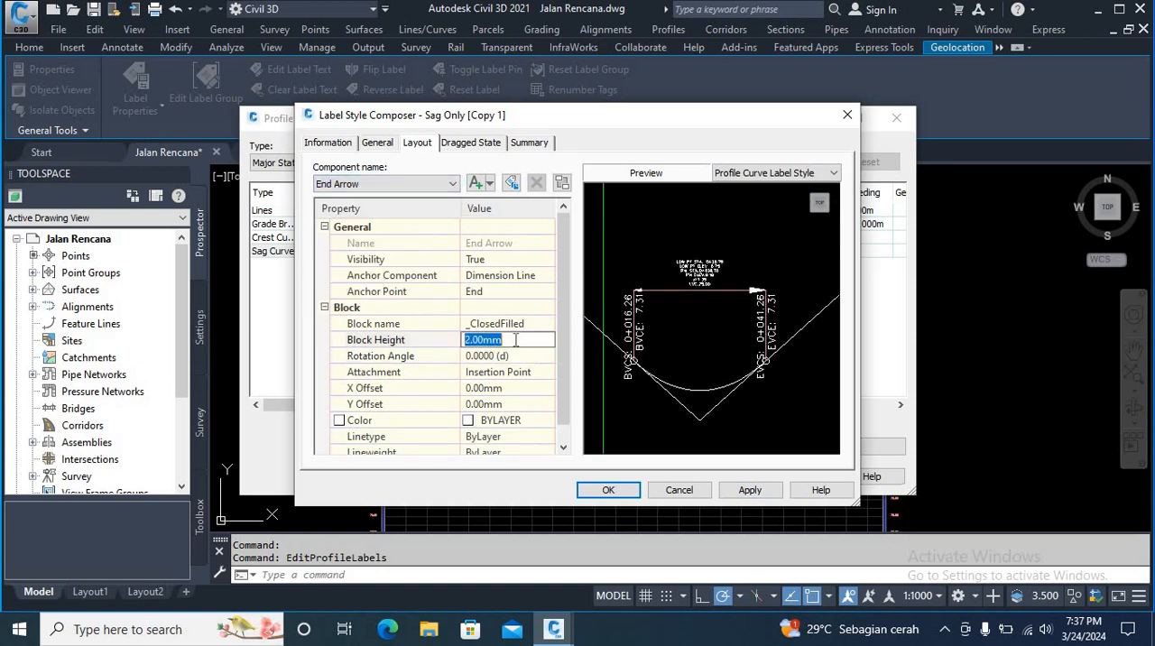
pyautogui.write('1')
pyautogui.click(750, 489)
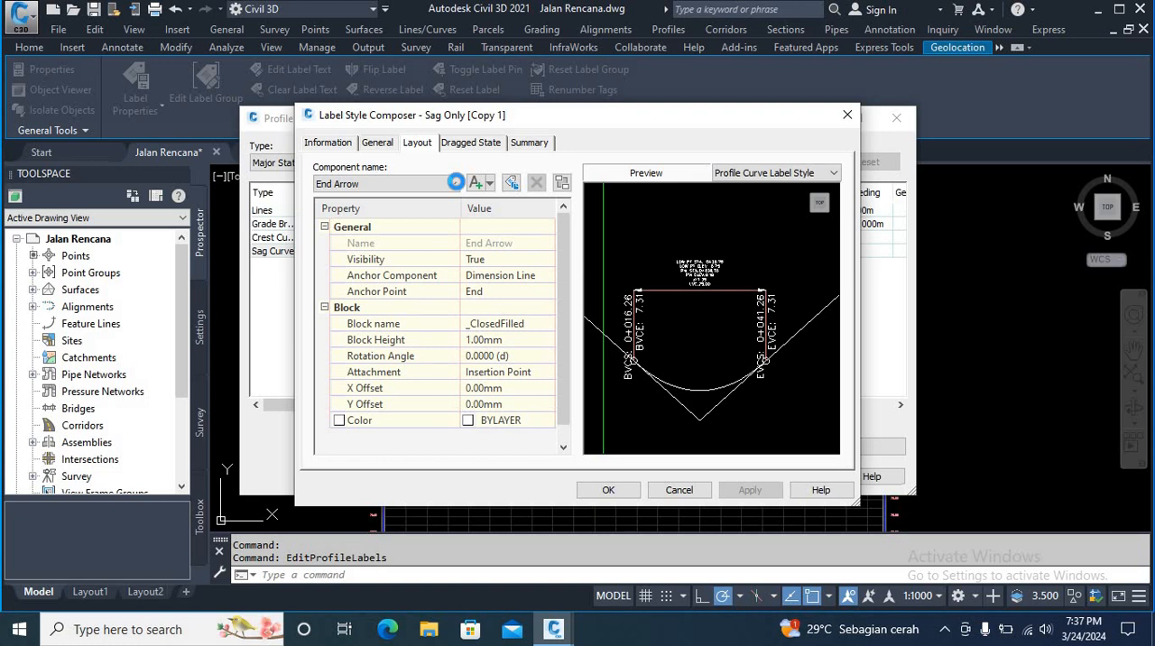
# Step: Set the BVC component's text height to 1 mm in the copied sag curve label style
pyautogui.click(457, 185)
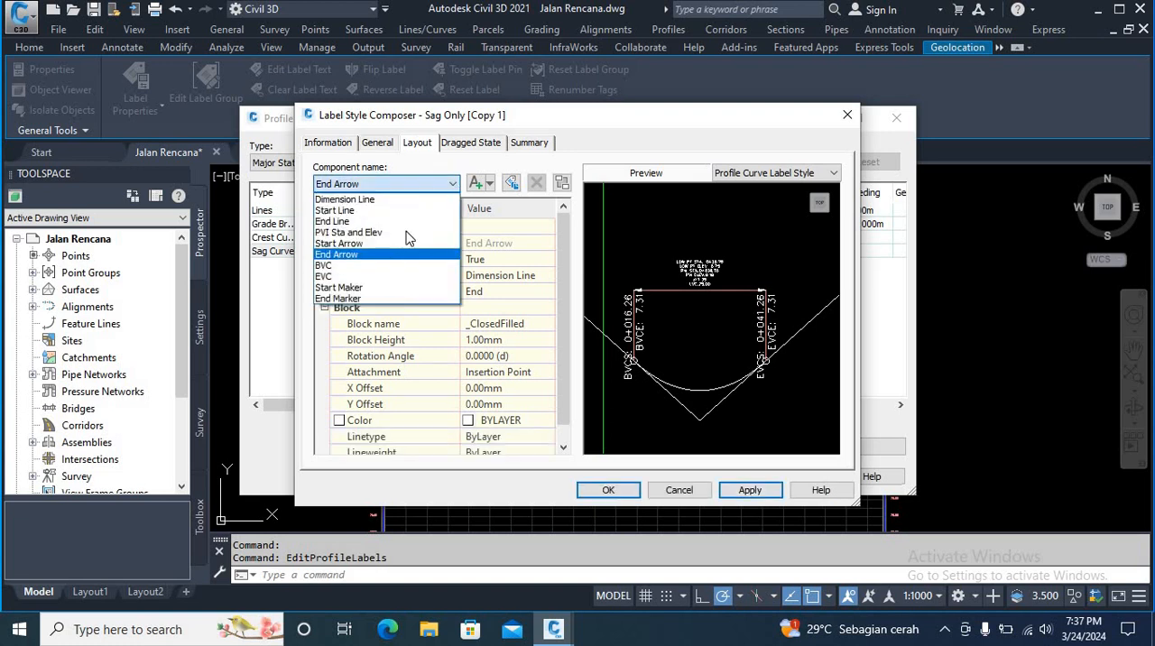
pyautogui.click(373, 268)
pyautogui.click(493, 350)
pyautogui.click(490, 342)
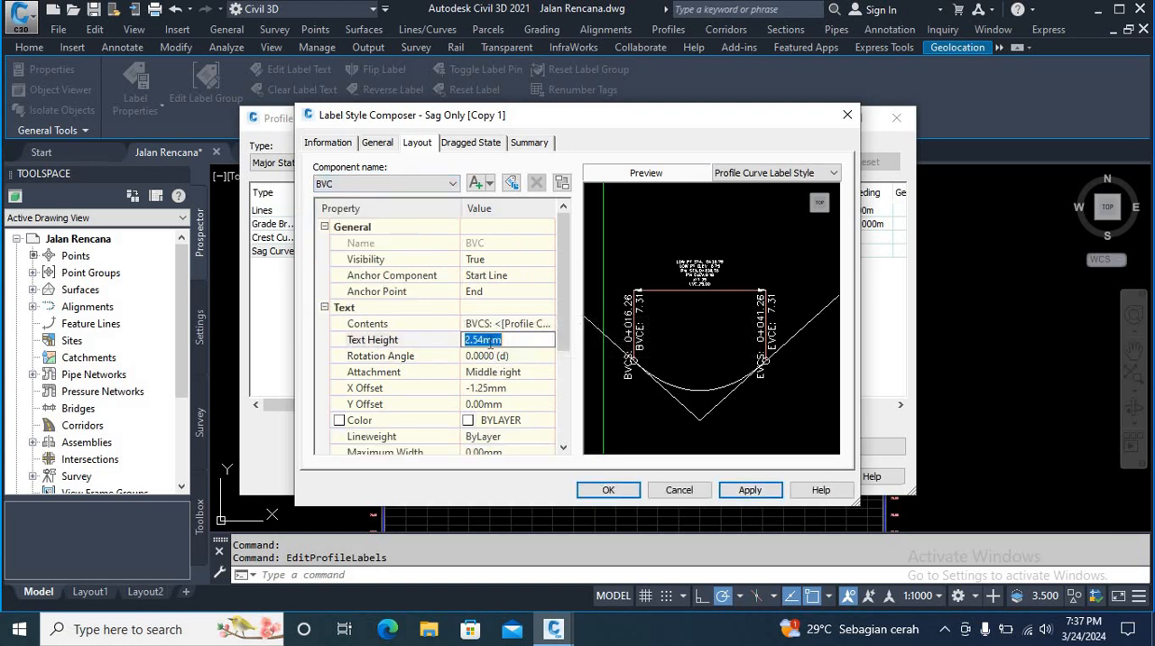
pyautogui.write('1')
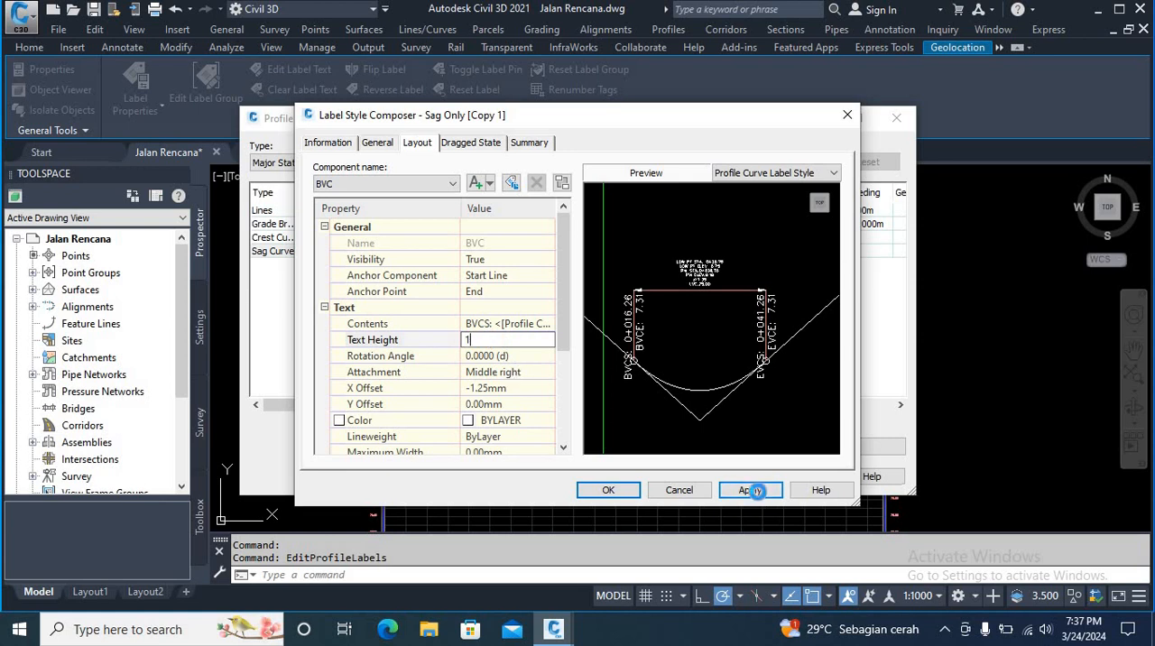
pyautogui.click(754, 490)
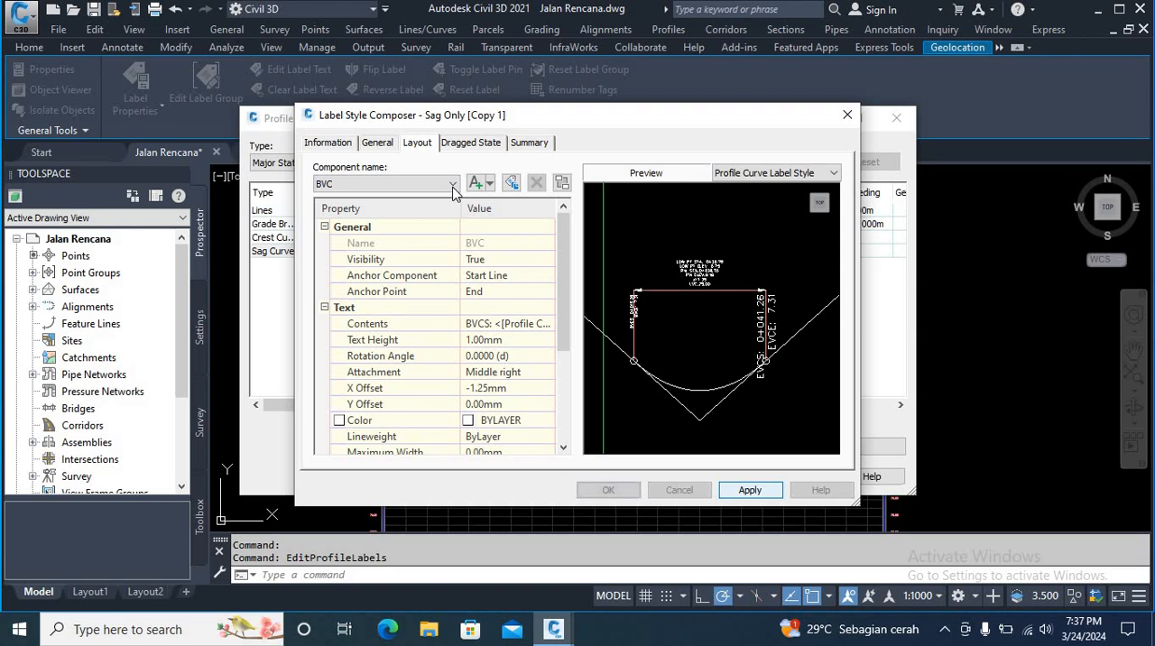
# Step: Set the EVC component's text height to 1 mm in the copied sag curve label style
pyautogui.click(453, 184)
pyautogui.click(386, 277)
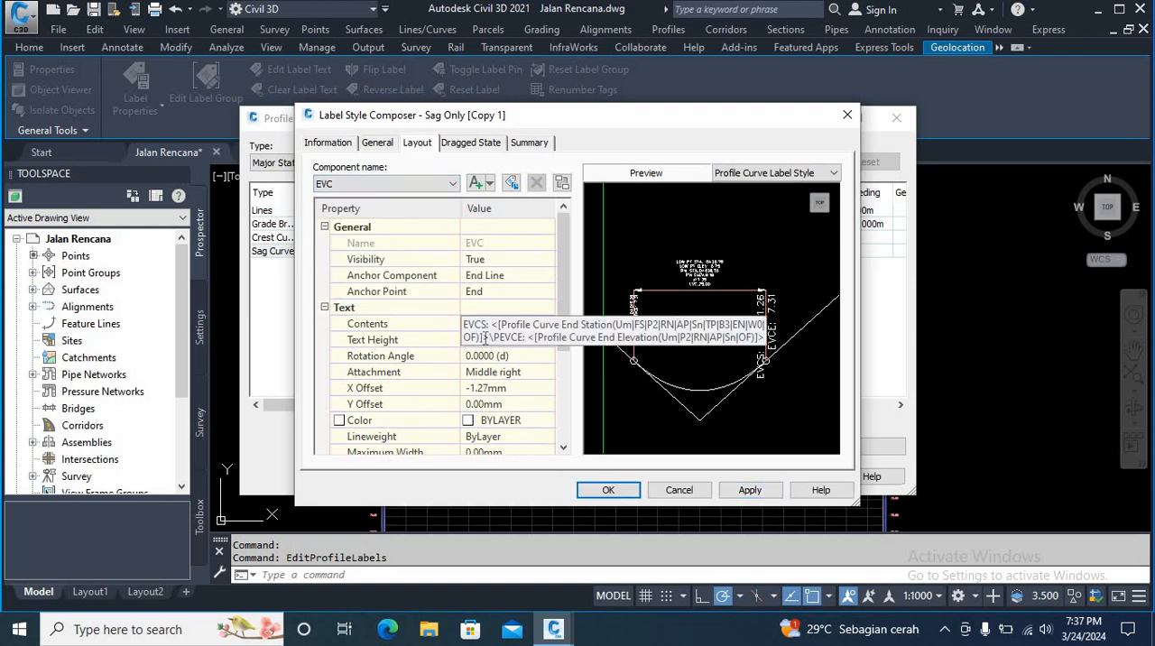
pyautogui.click(483, 339)
pyautogui.write('1')
pyautogui.click(747, 490)
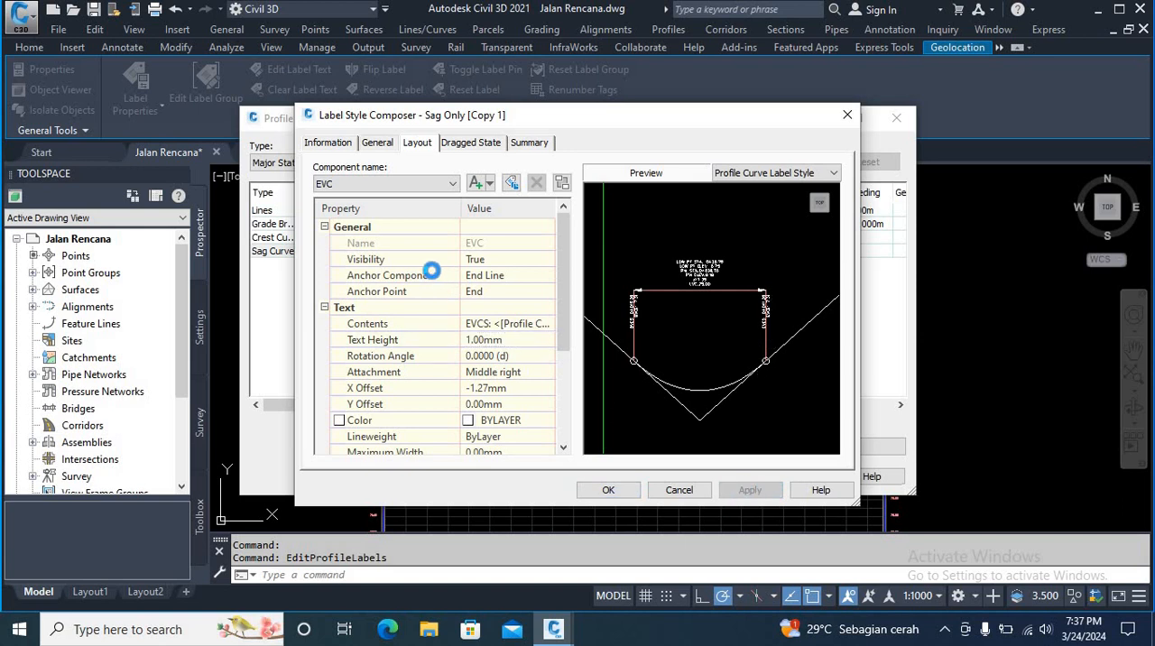
# Step: Set the Start Maker component's block height to 1 mm in the copied sag curve label style
pyautogui.click(433, 184)
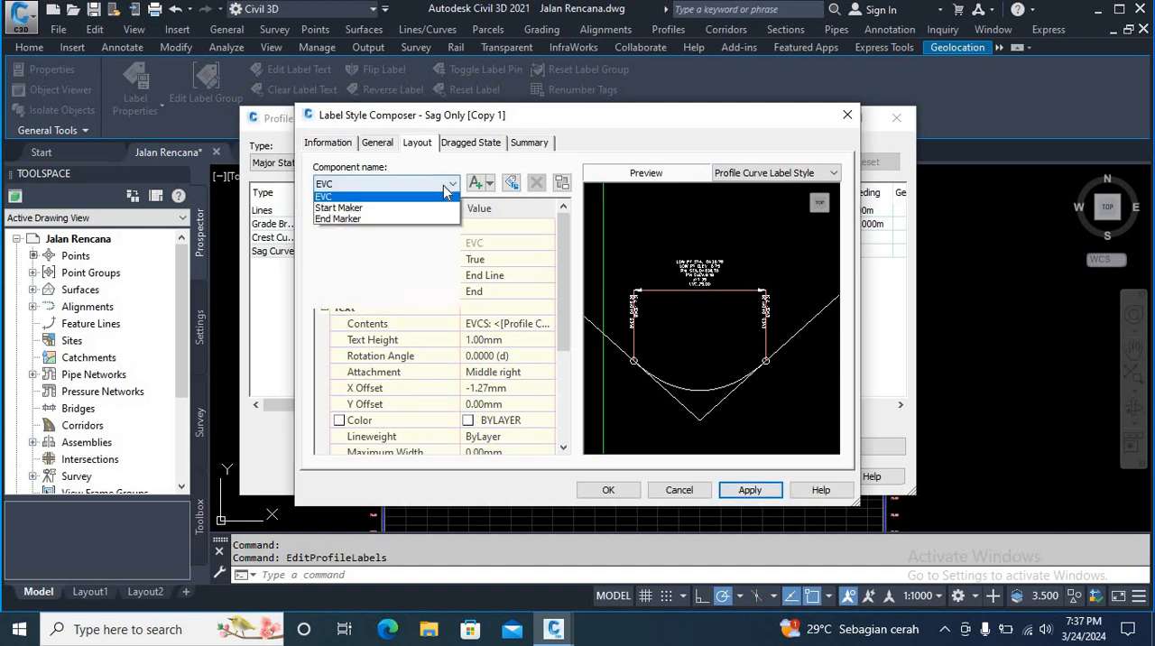
pyautogui.click(393, 287)
pyautogui.click(510, 339)
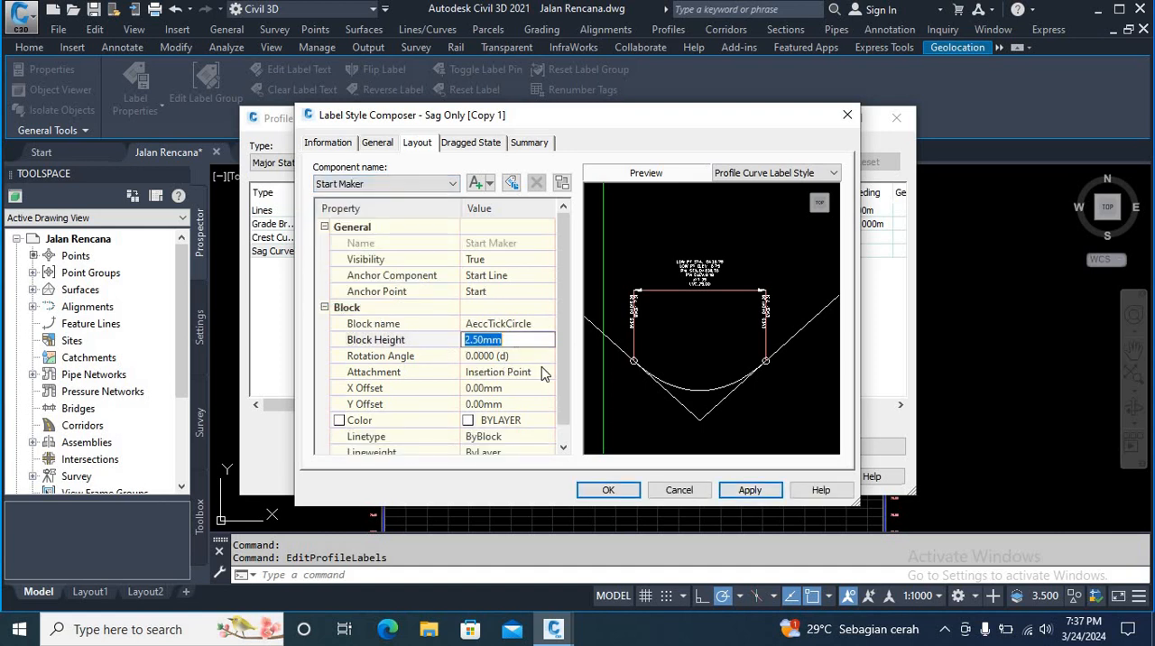
pyautogui.write('1')
pyautogui.click(747, 490)
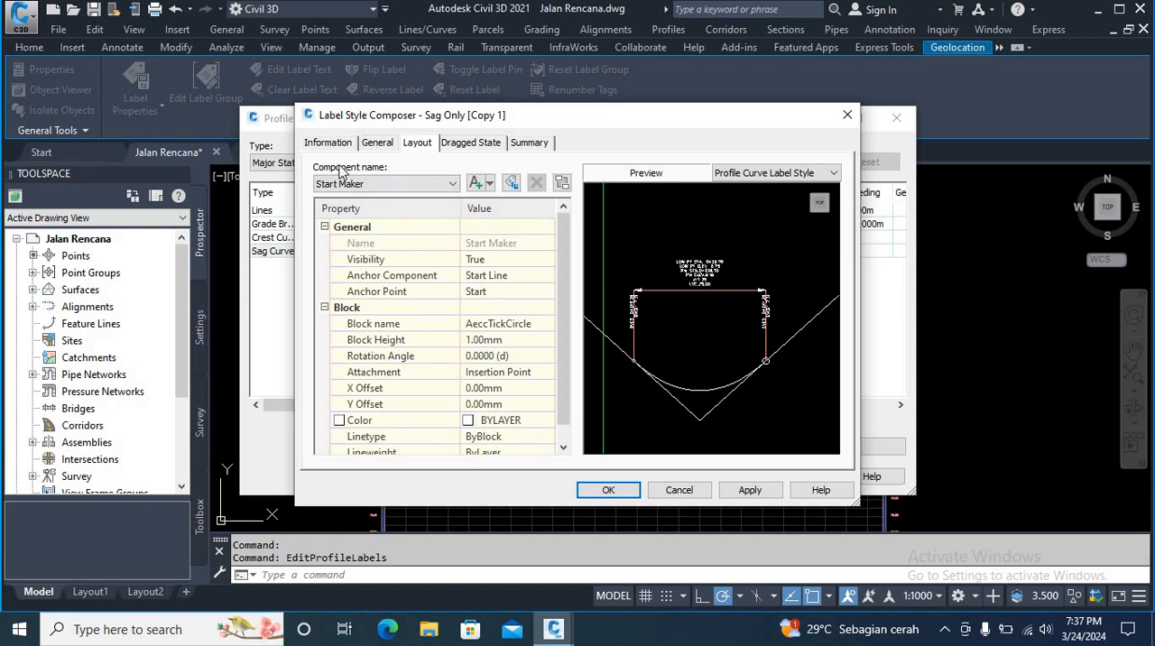
# Step: Set the End Marker component's block height to 1 mm and assign the copied Sag Only style to the sag curves
pyautogui.click(397, 185)
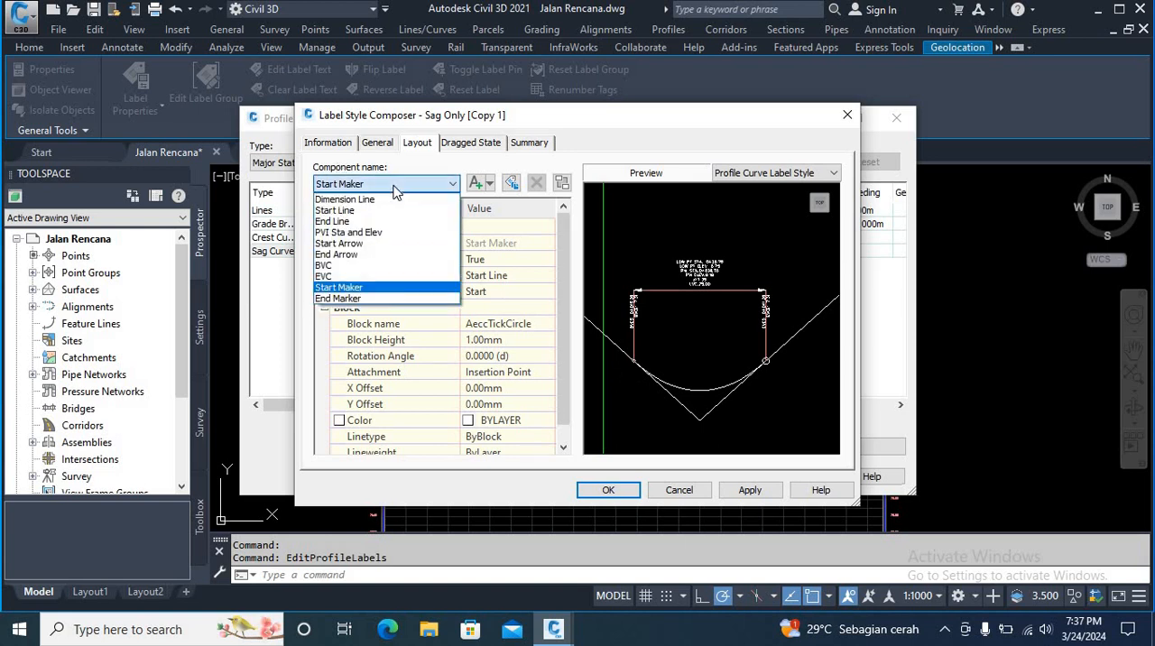
pyautogui.click(338, 299)
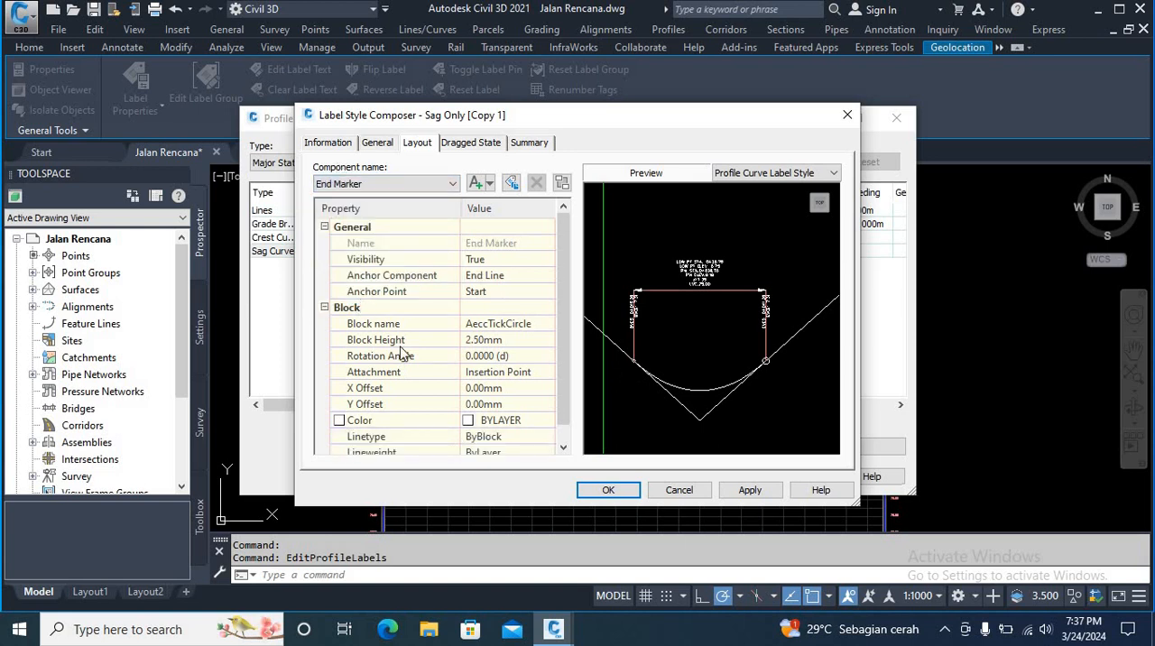
pyautogui.click(495, 339)
pyautogui.write('1')
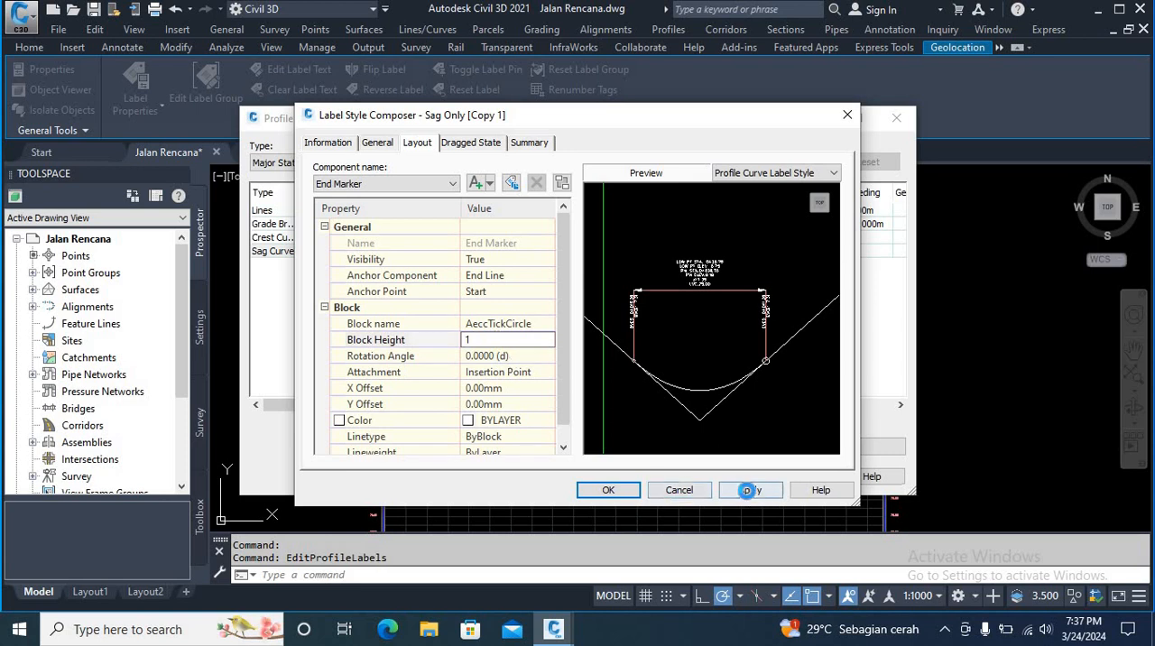
pyautogui.click(749, 490)
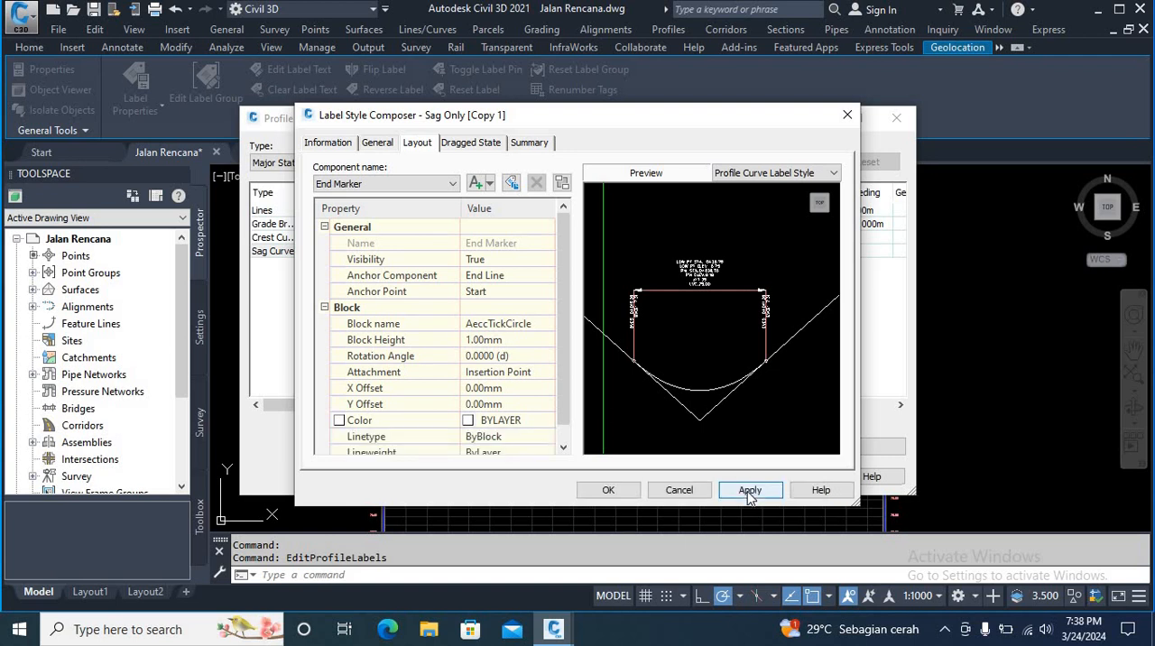
pyautogui.click(602, 490)
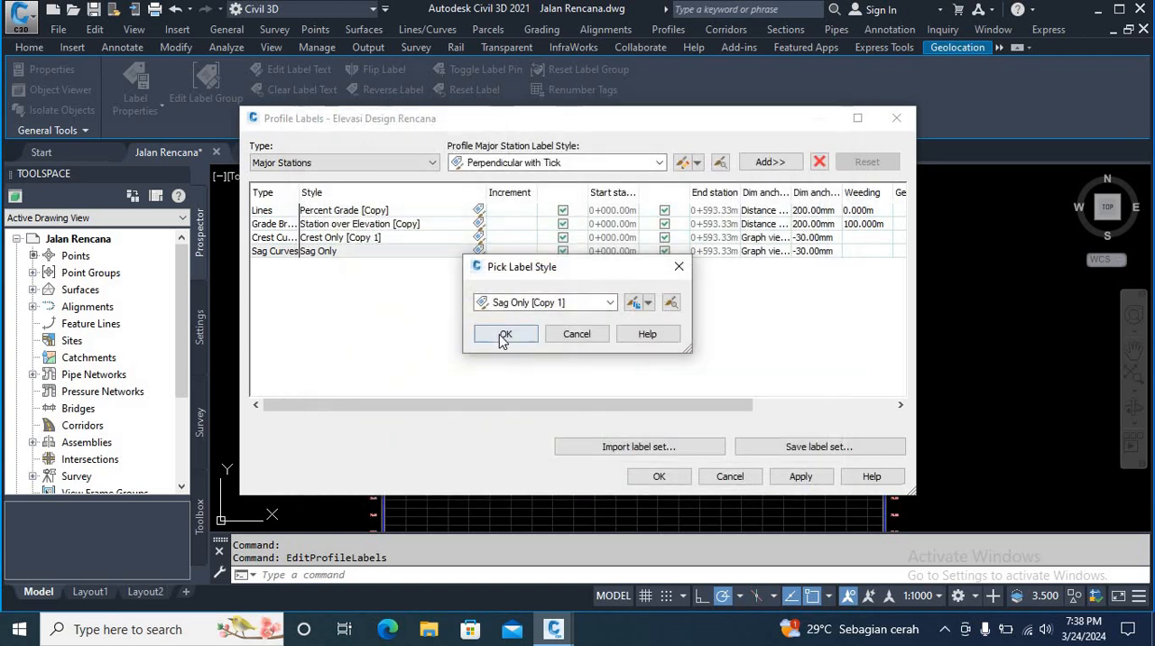
pyautogui.click(503, 336)
pyautogui.click(799, 477)
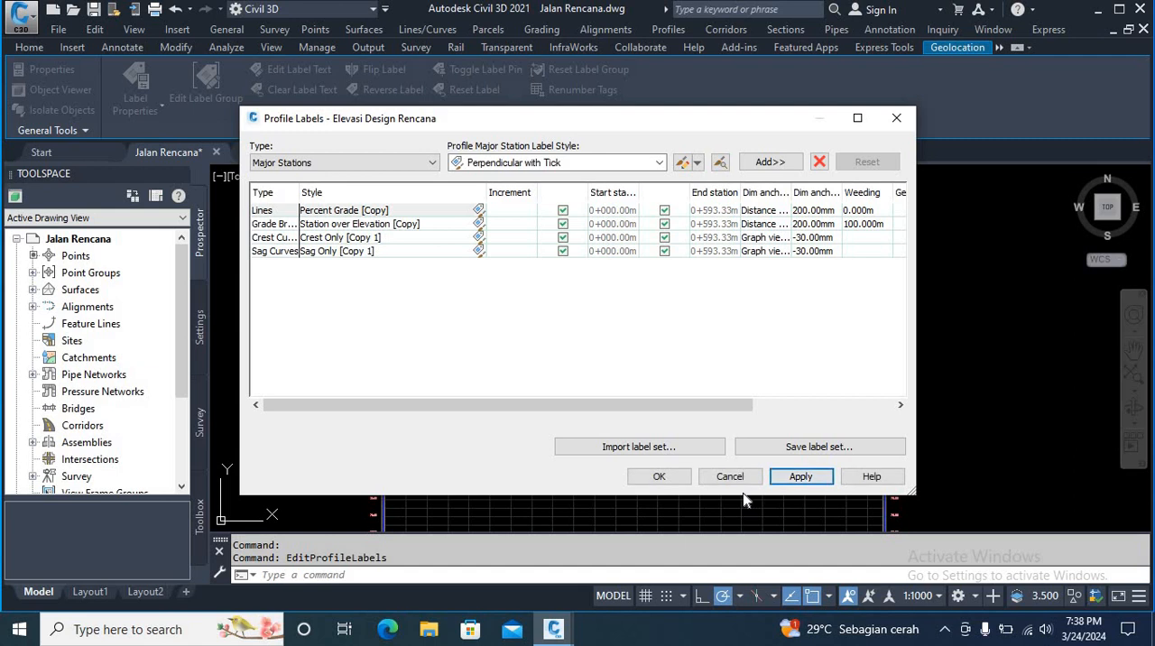
# Step: Set the dimension anchor option of the crest and sag curve labels to Distance above and apply the profile label changes
pyautogui.click(761, 237)
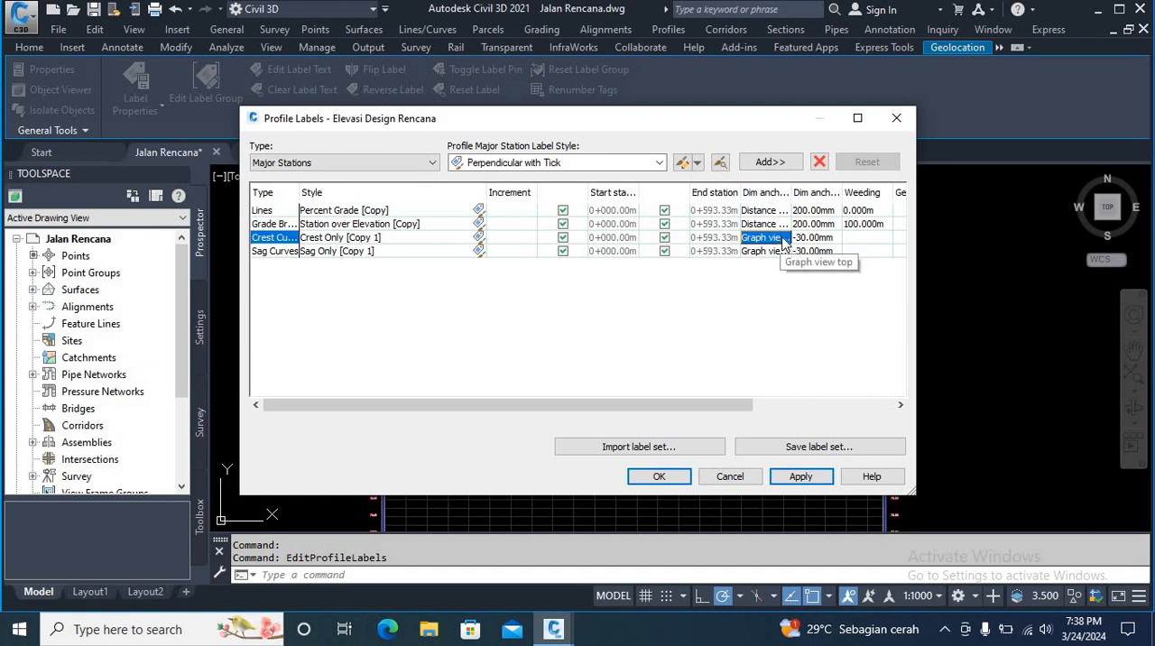
pyautogui.click(782, 239)
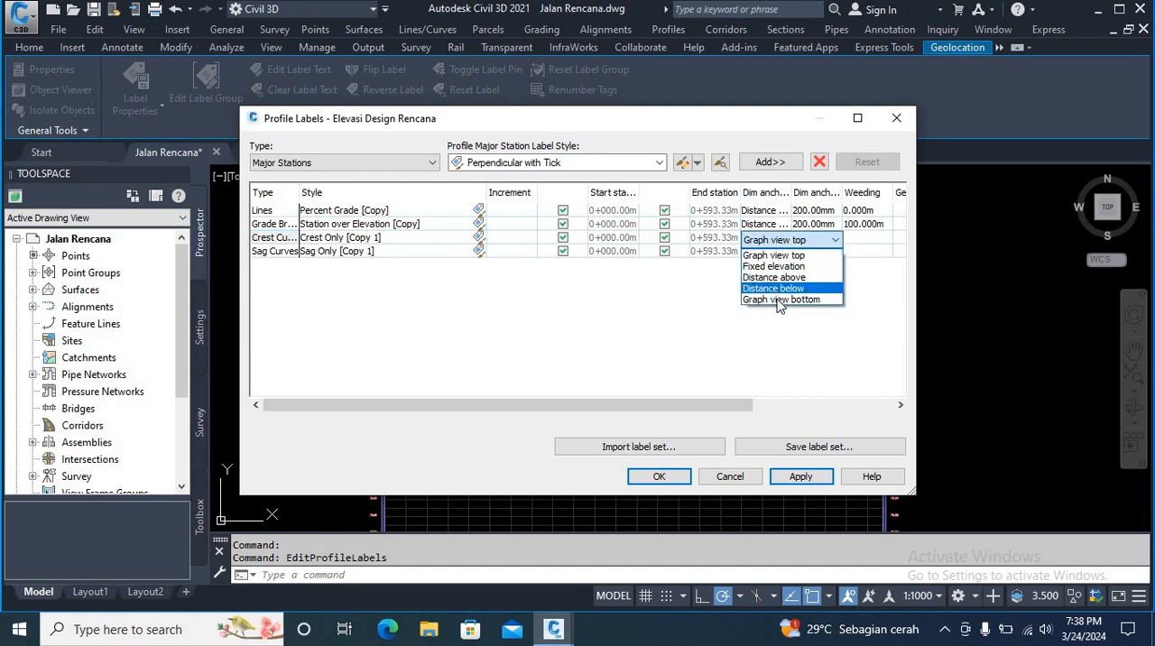
pyautogui.click(774, 287)
pyautogui.click(774, 252)
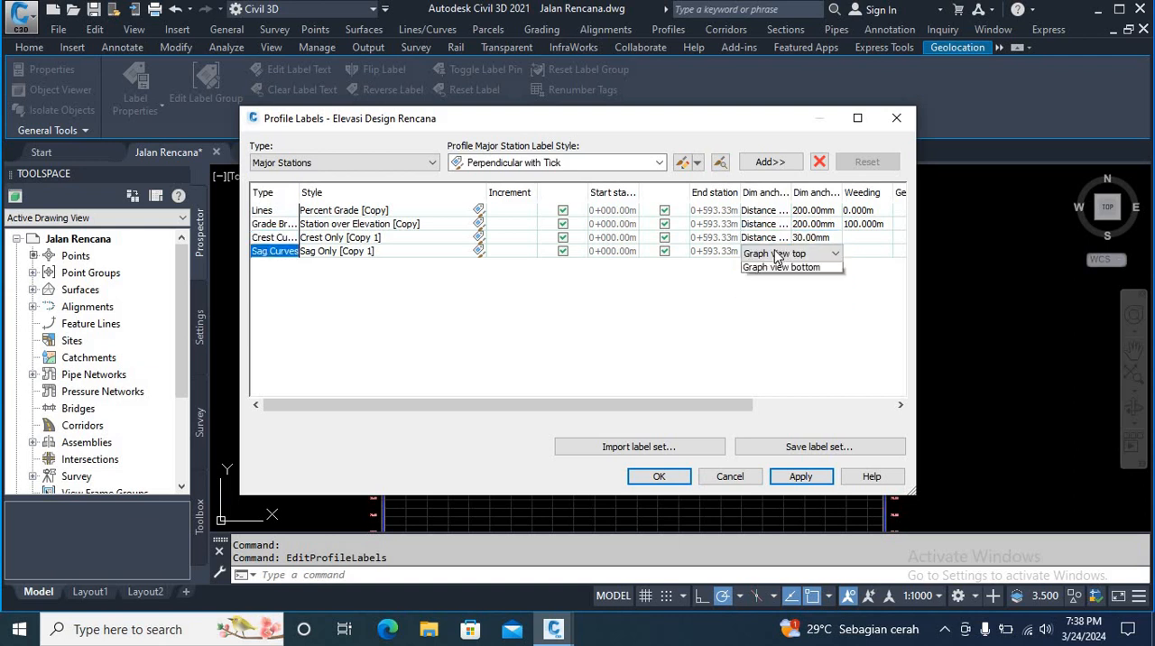
pyautogui.click(773, 291)
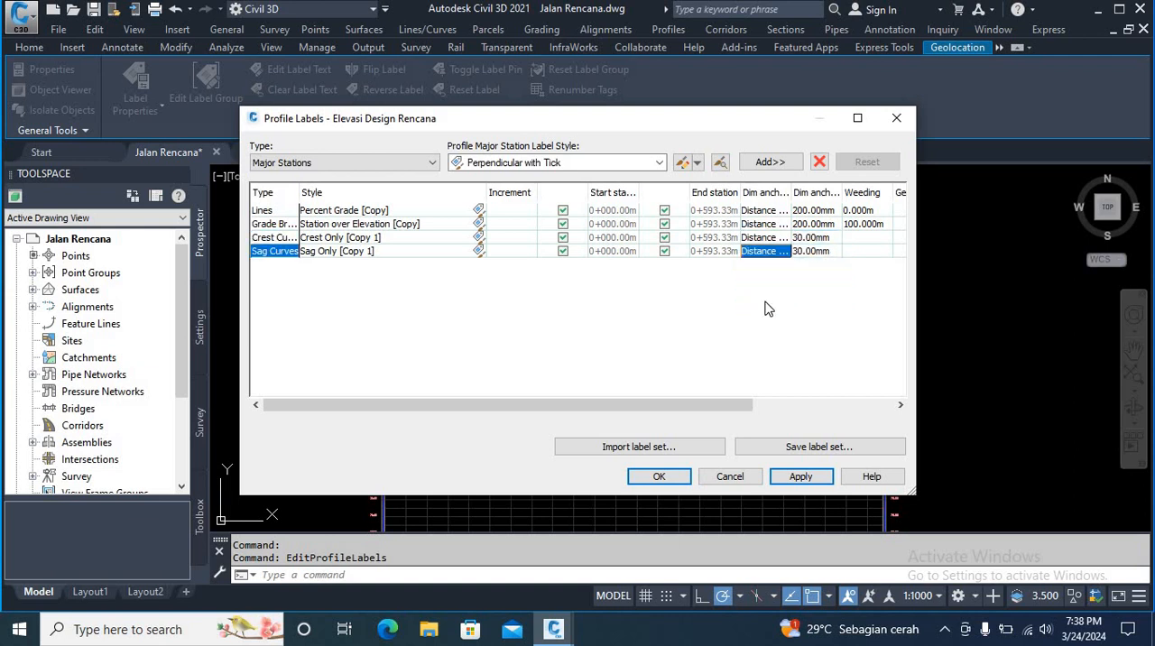
pyautogui.click(799, 476)
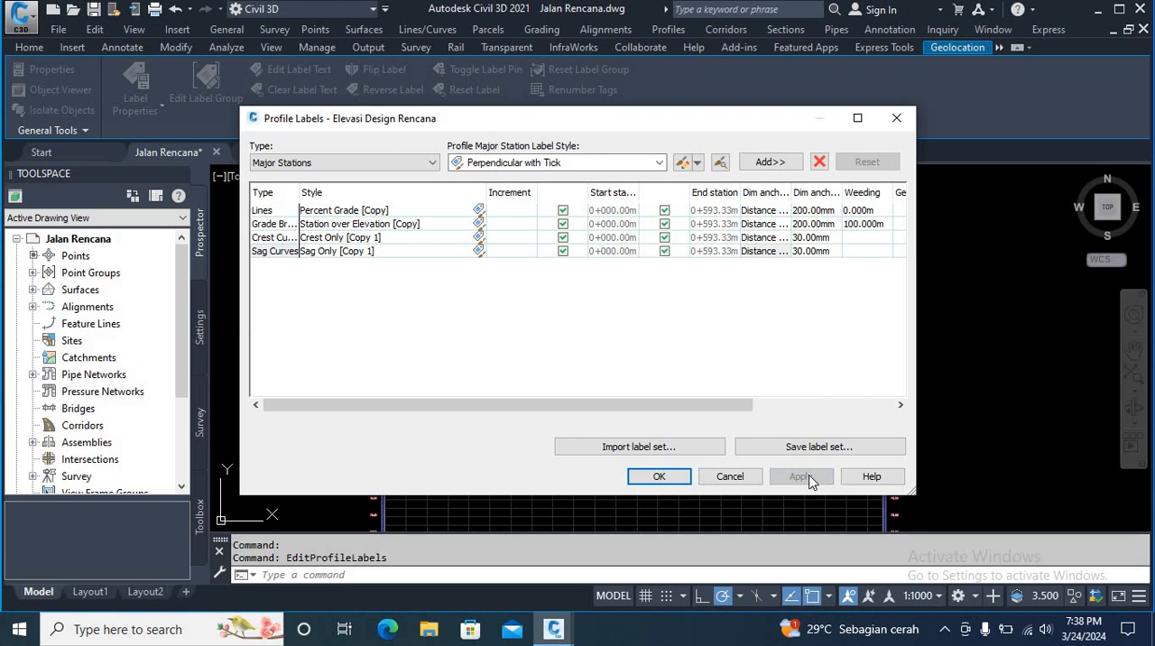
pyautogui.click(677, 476)
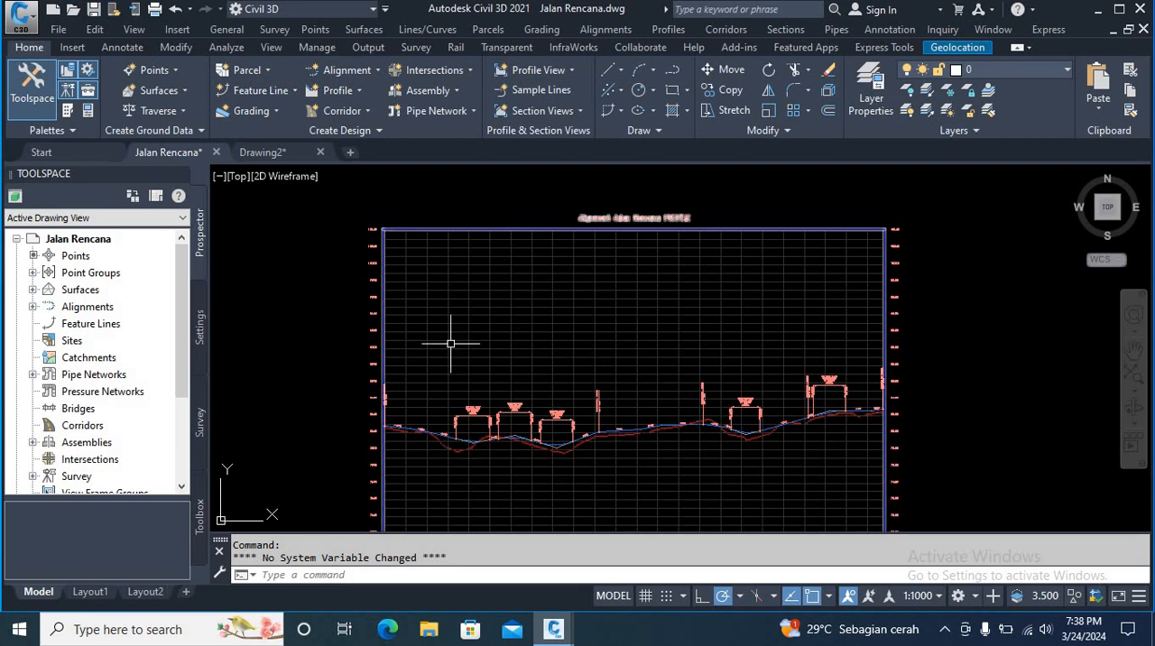
# Step: Examine the resized curve labels along the profile and the station elevations in the band below the profile view
pyautogui.scroll(-4, 543, 422)
pyautogui.scroll(4, 539, 433)
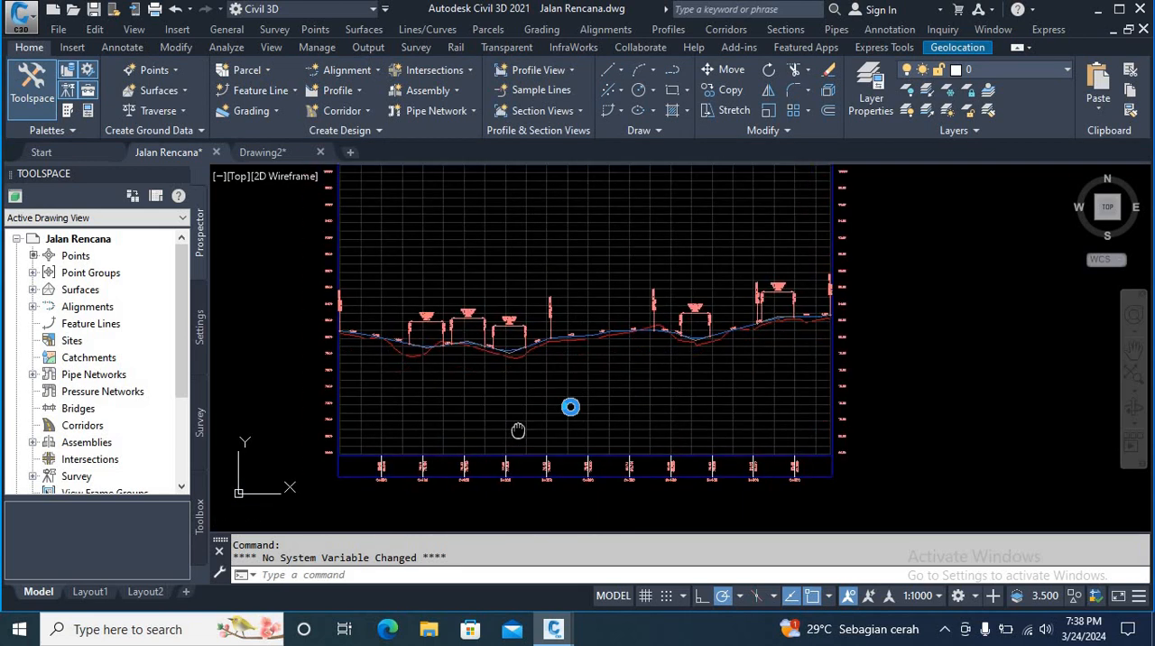
pyautogui.scroll(3, 467, 420)
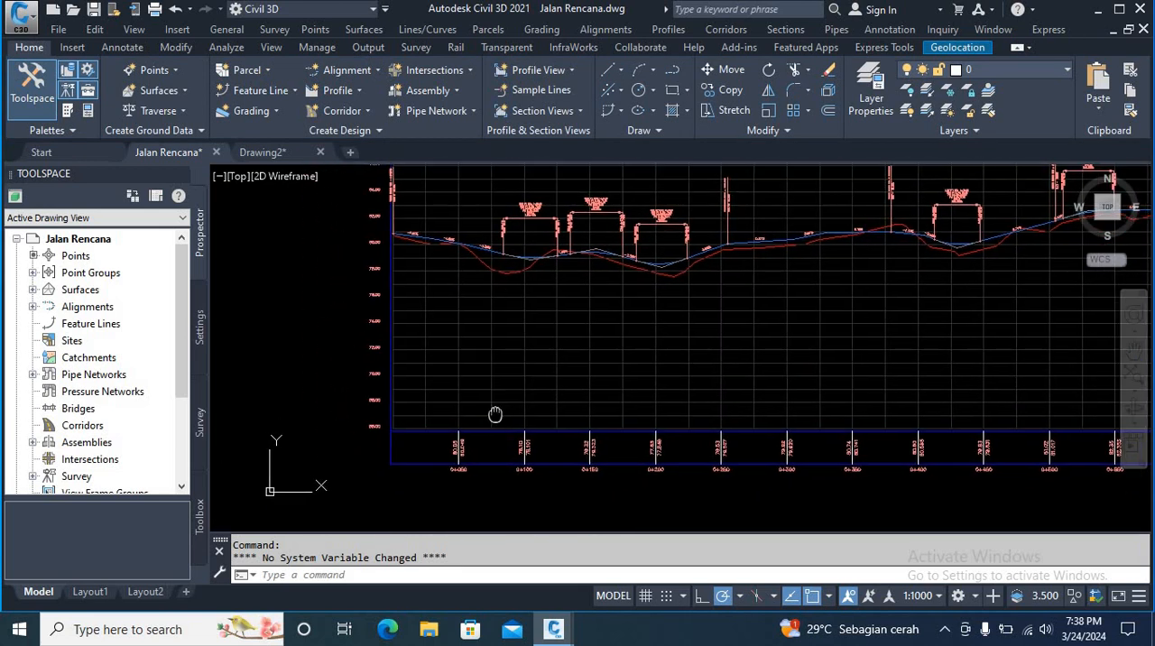
pyautogui.scroll(4, 454, 441)
pyautogui.scroll(-4, 465, 389)
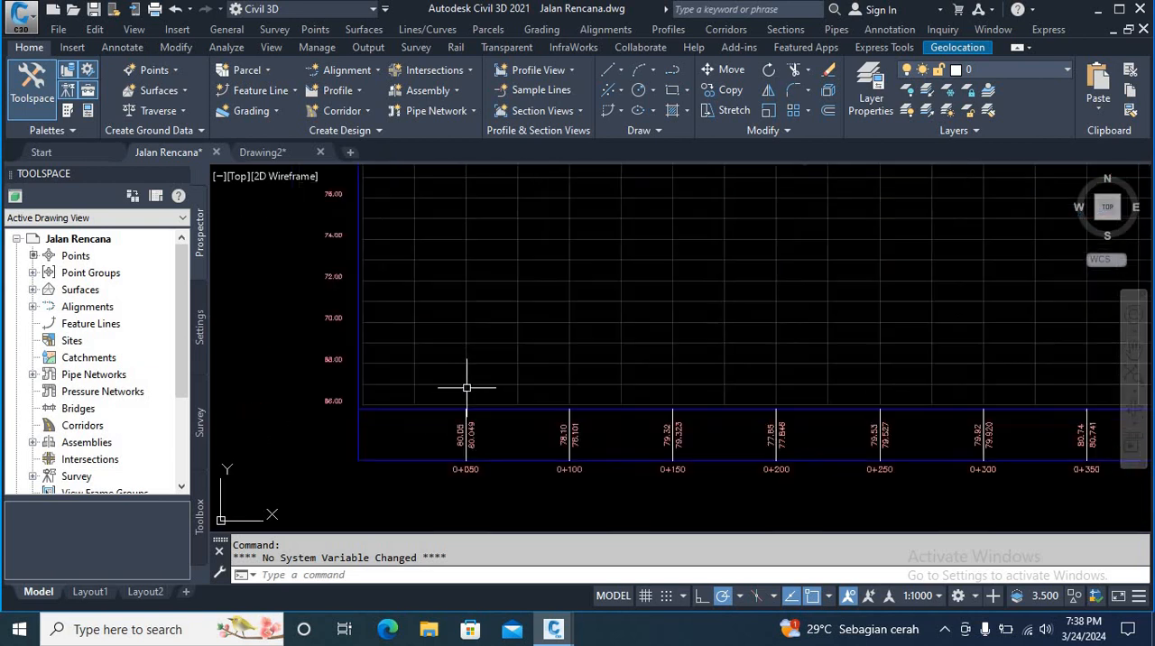
pyautogui.moveTo(491, 355); pyautogui.dragTo(505, 391, button='middle')
pyautogui.scroll(1, 497, 373)
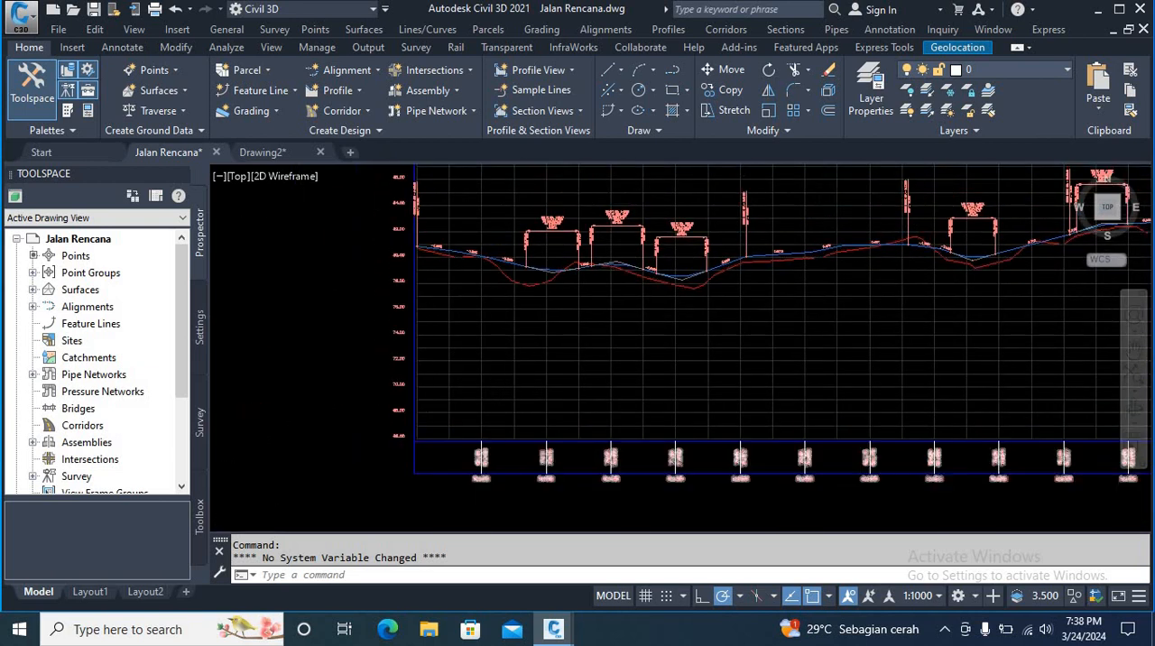
pyautogui.scroll(4, 482, 476)
pyautogui.moveTo(432, 466); pyautogui.dragTo(490, 454, button='middle')
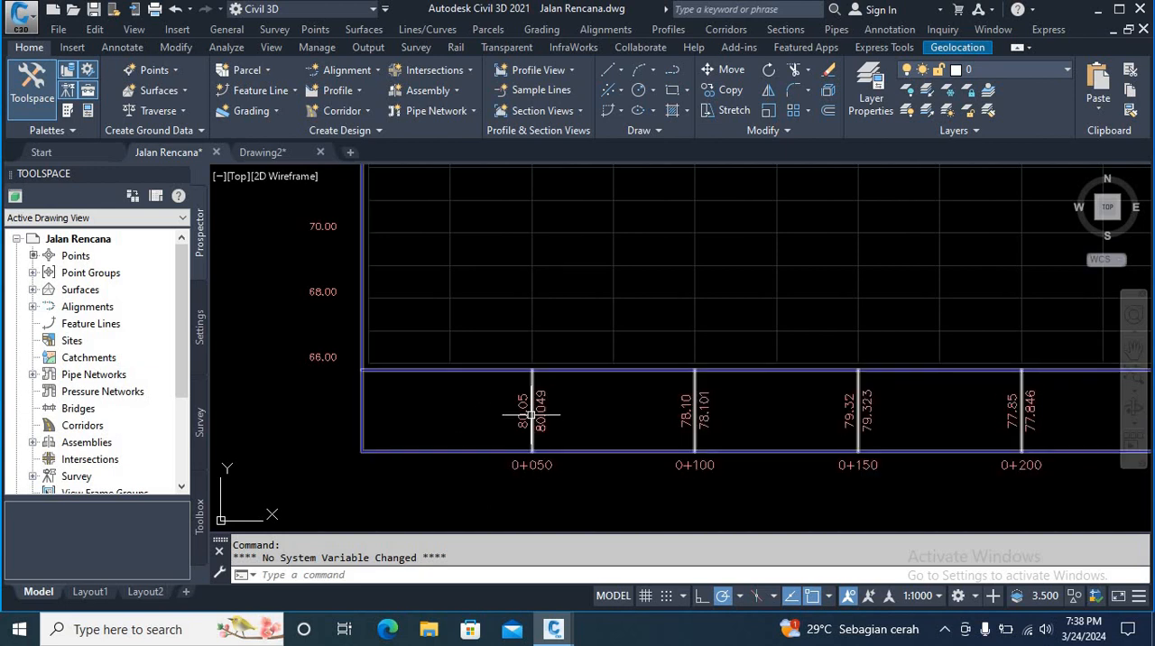
# Step: Compare the paired elevation labels in the band, starting at station 0+050, with the ground and design profile lines above
pyautogui.scroll(2, 533, 413)
pyautogui.scroll(-2, 539, 416)
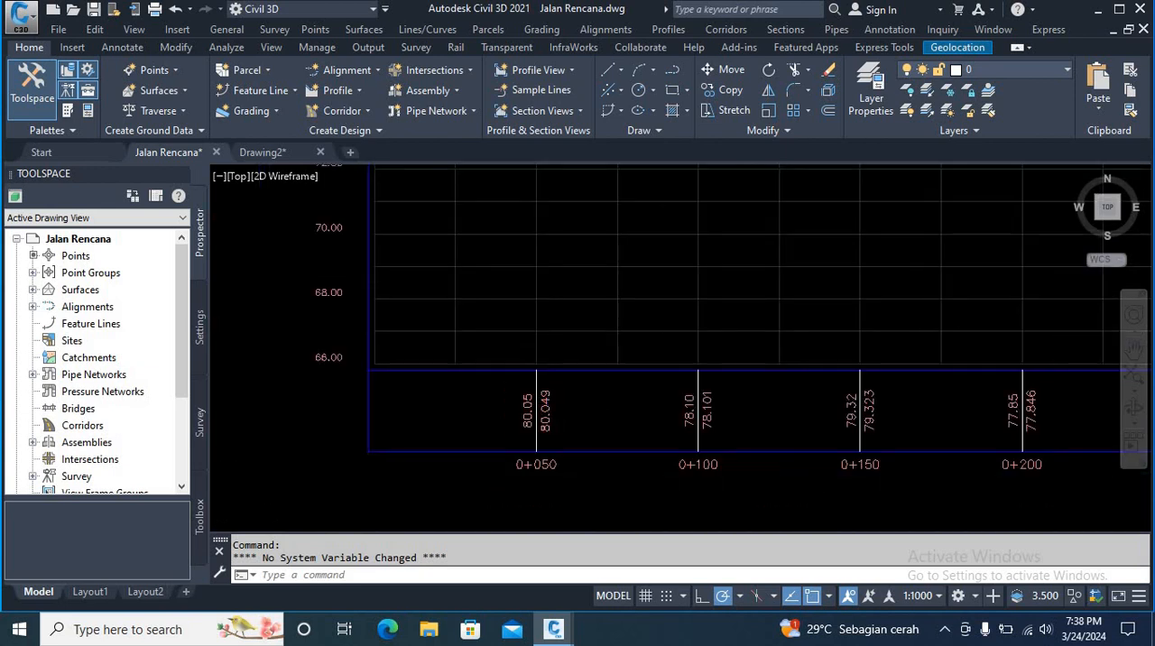
pyautogui.scroll(2, 548, 400)
pyautogui.scroll(-2, 548, 400)
pyautogui.moveTo(565, 416); pyautogui.dragTo(572, 436, button='middle')
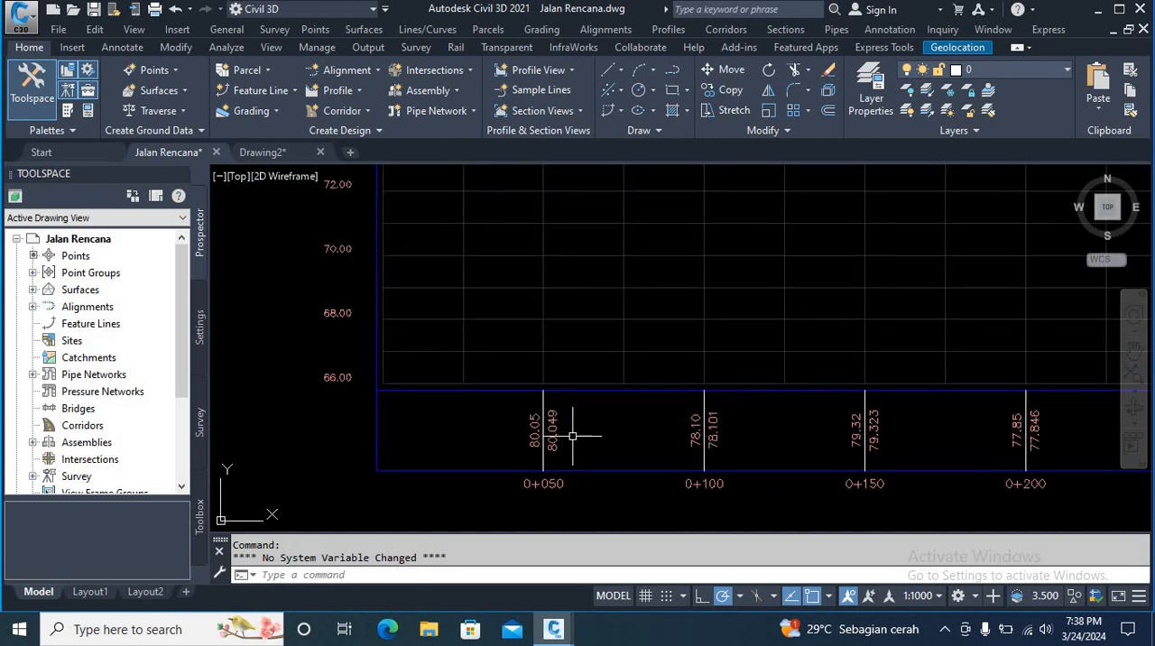
pyautogui.scroll(2, 543, 437)
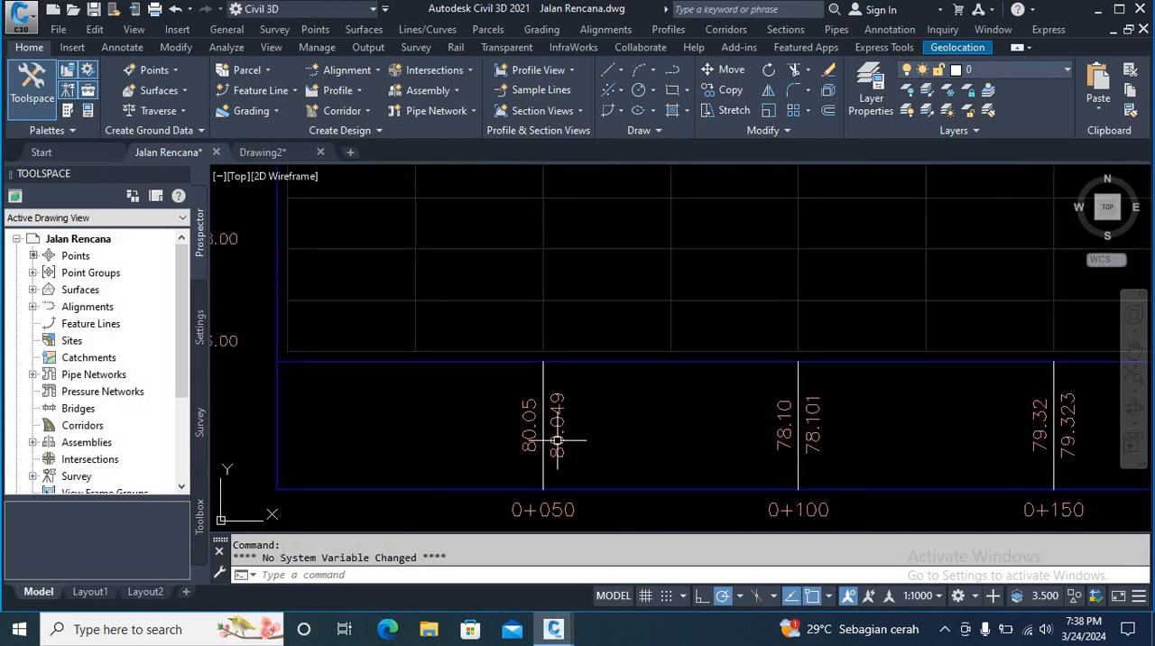
pyautogui.scroll(-2, 573, 440)
pyautogui.moveTo(548, 439); pyautogui.dragTo(580, 484, button='middle')
pyautogui.scroll(2, 559, 444)
pyautogui.scroll(-2, 549, 440)
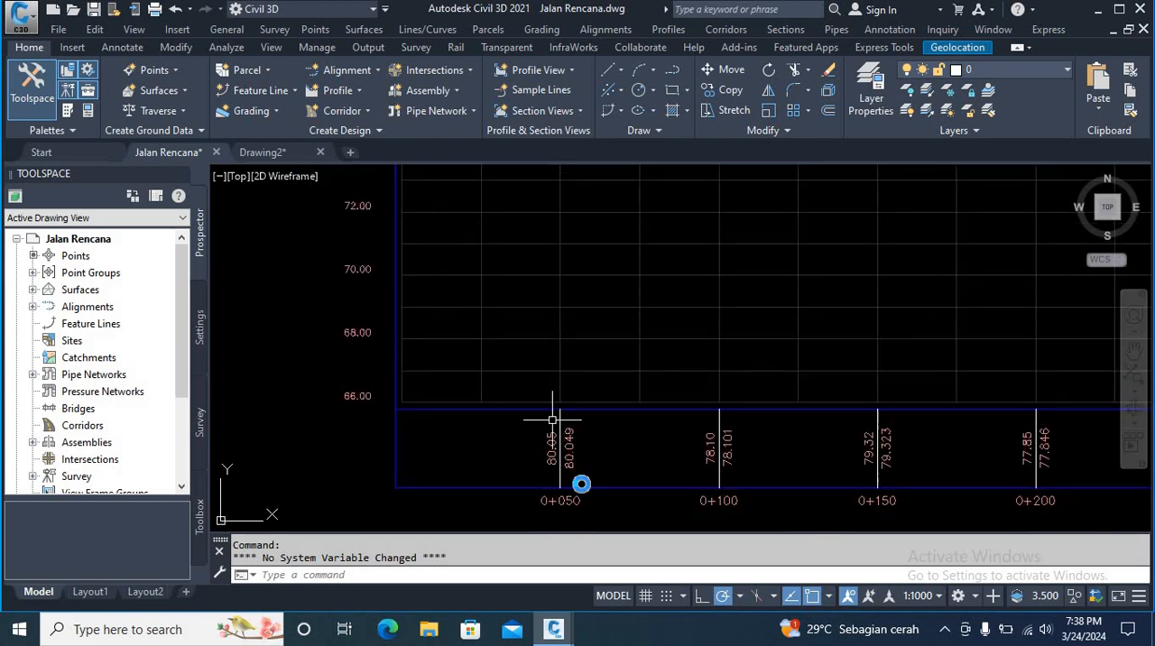
pyautogui.moveTo(639, 524); pyautogui.dragTo(617, 451, button='middle')
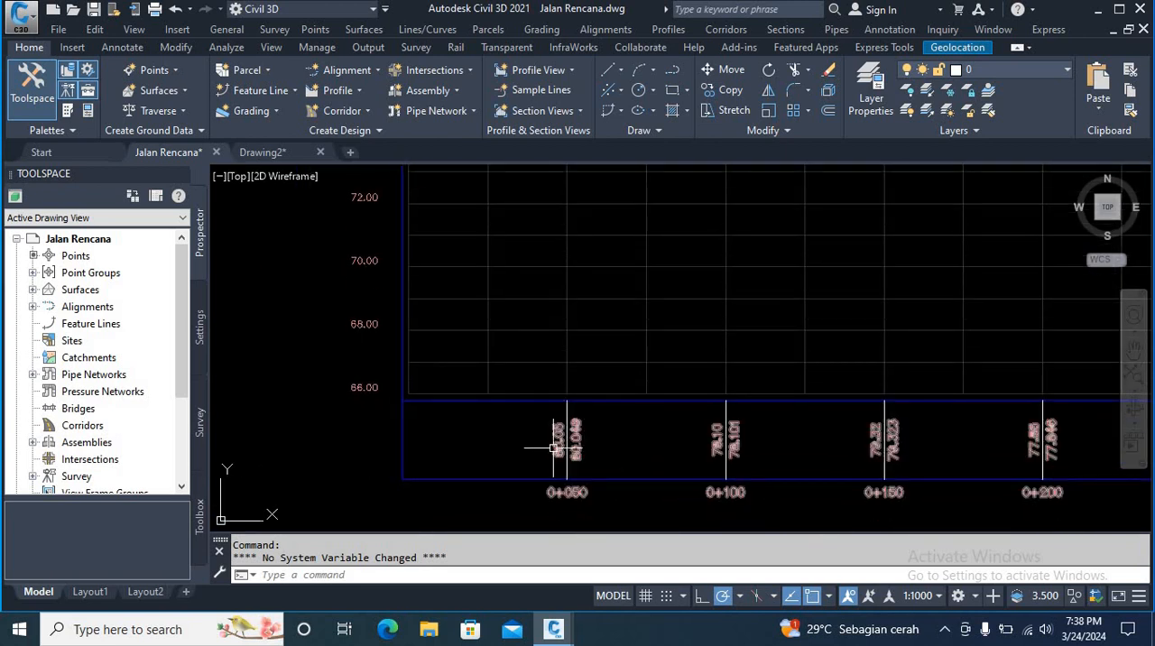
pyautogui.scroll(1, 545, 449)
pyautogui.scroll(-1, 604, 425)
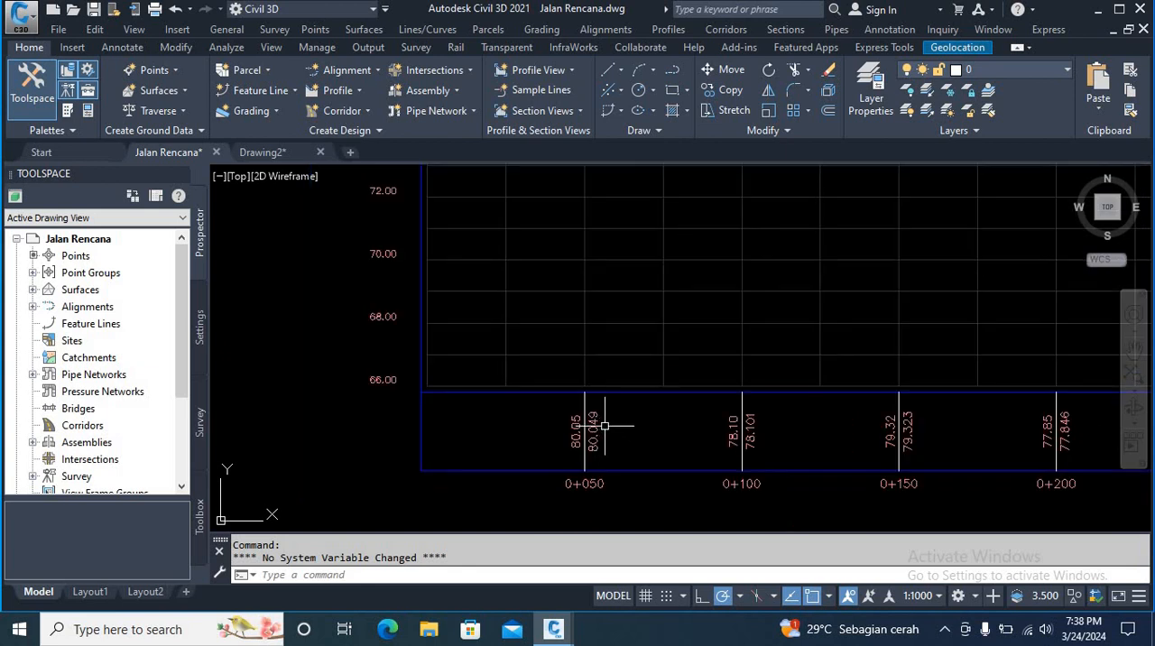
pyautogui.scroll(1, 607, 487)
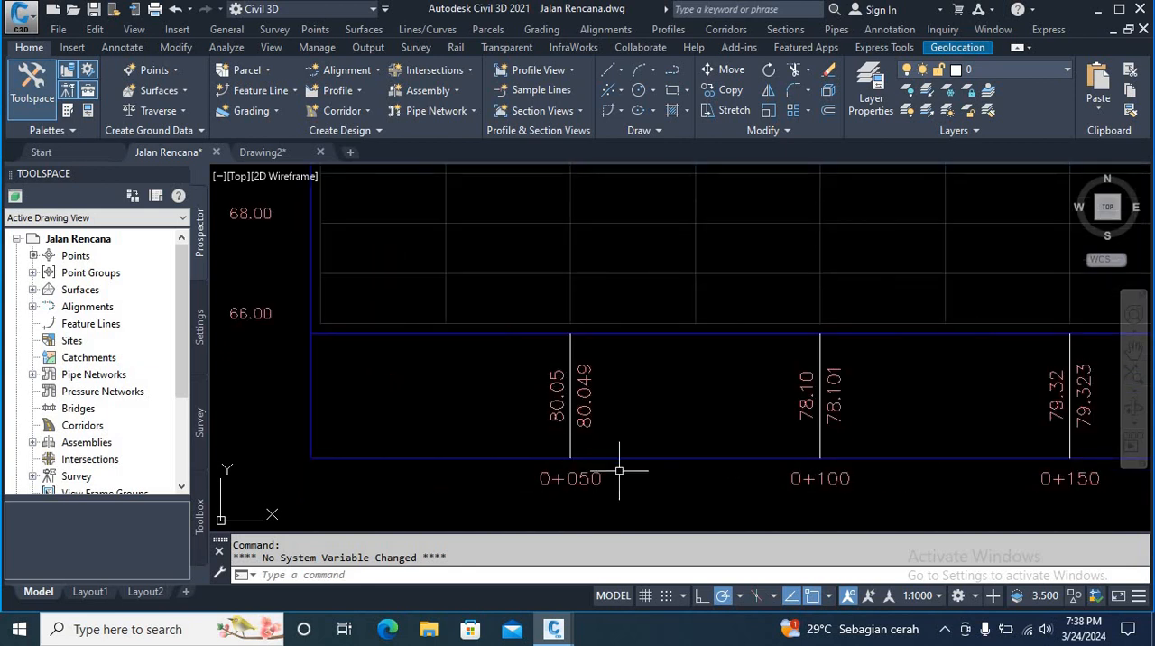
pyautogui.scroll(-3, 586, 473)
pyautogui.scroll(2, 550, 447)
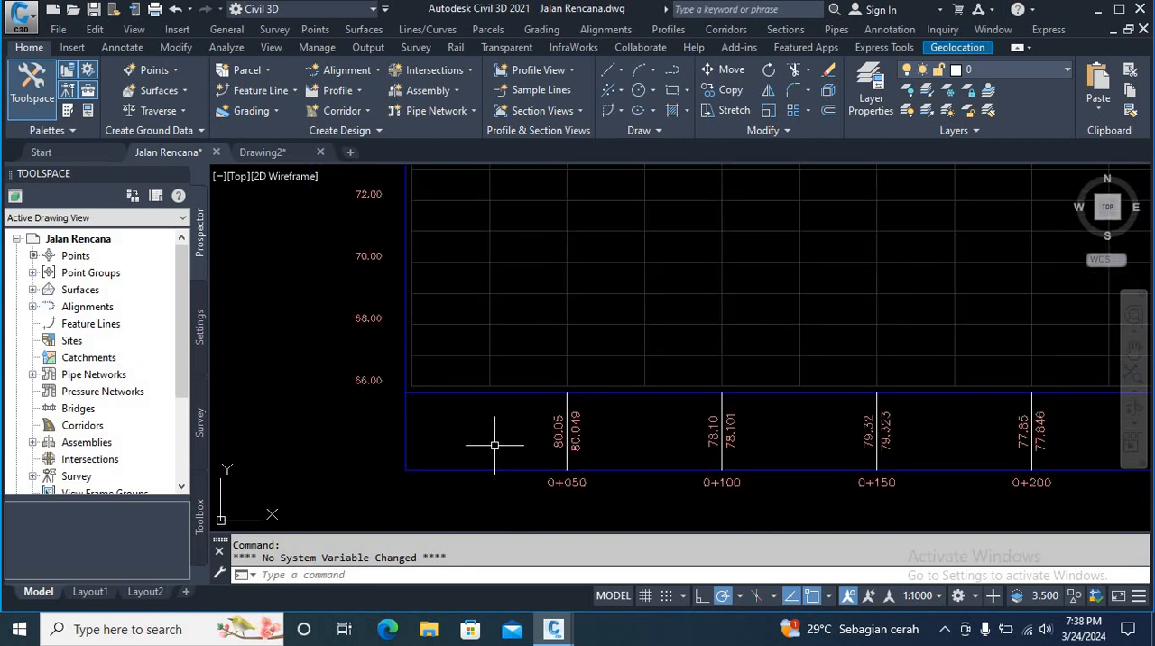
pyautogui.scroll(-3, 492, 443)
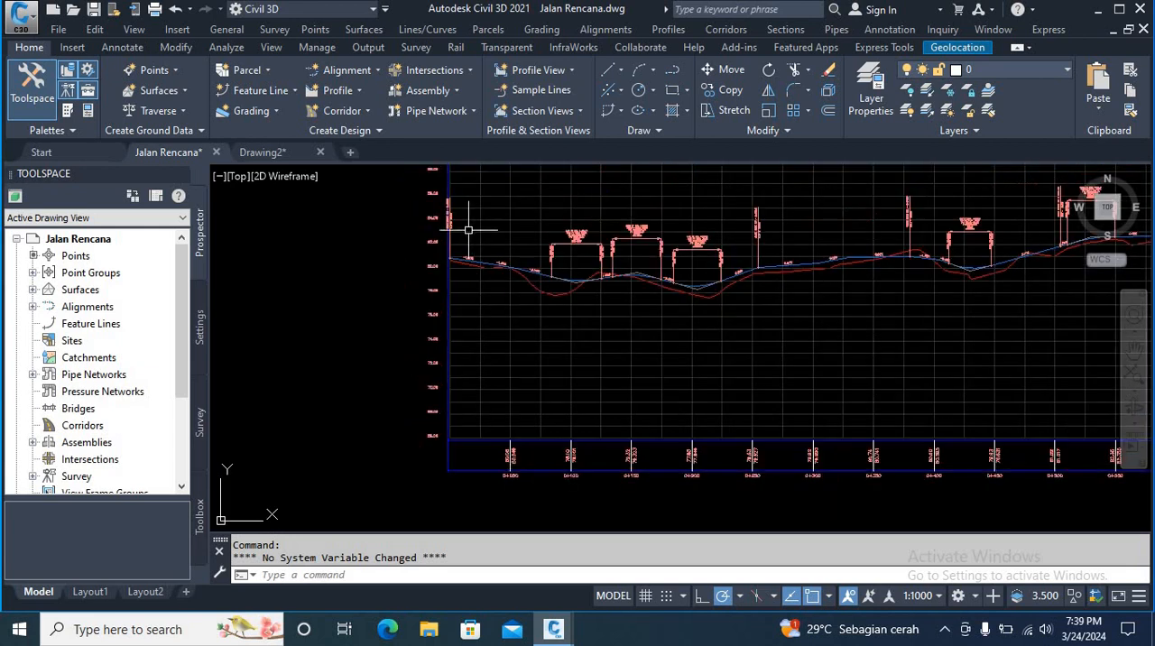
pyautogui.scroll(3, 455, 338)
pyautogui.scroll(-1, 492, 228)
pyautogui.scroll(-1, 510, 280)
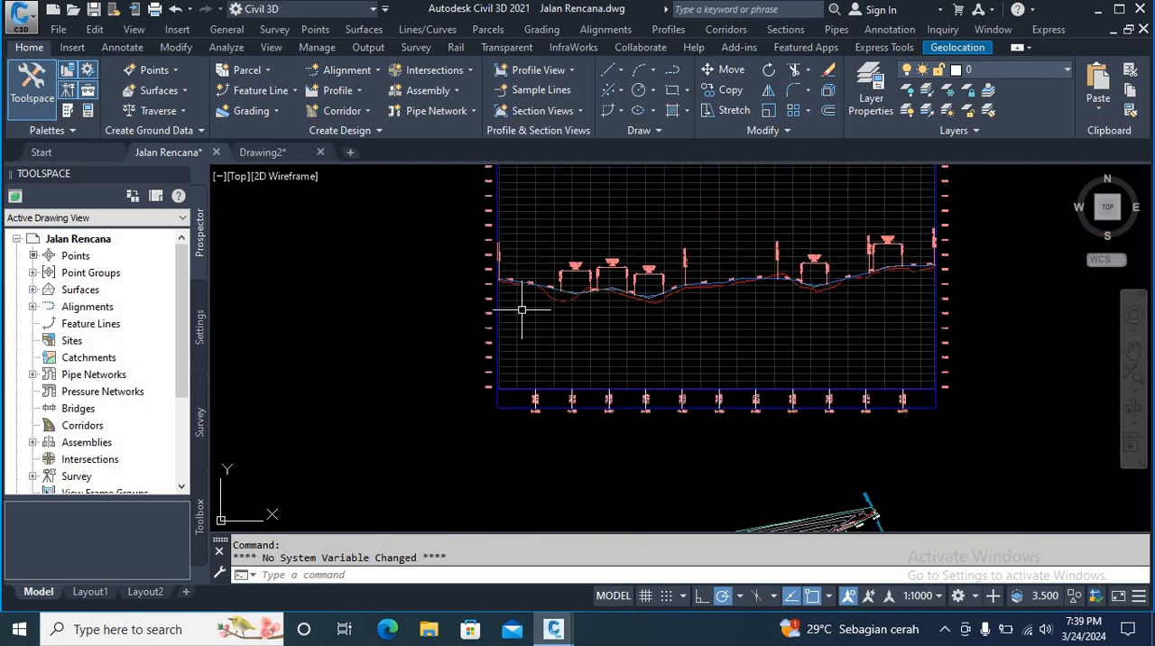
# Step: Set Profile2 of the Elevations and Stations band to Elevasi Design Rencana in the profile view properties and apply the change
pyautogui.scroll(5, 537, 406)
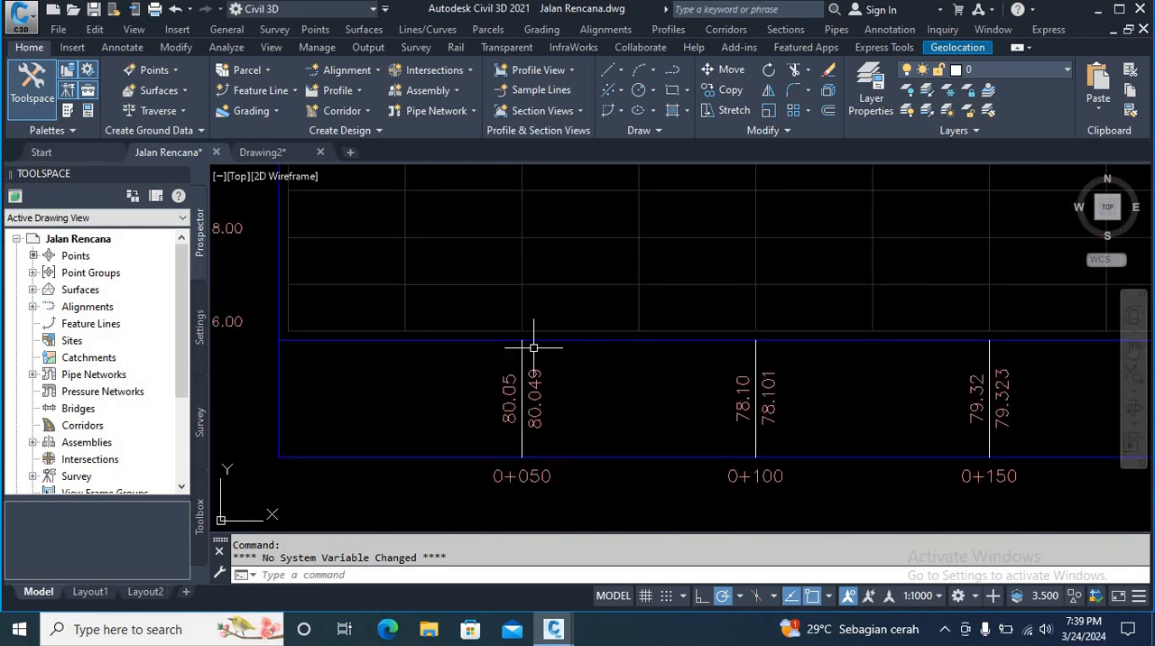
pyautogui.click(481, 344)
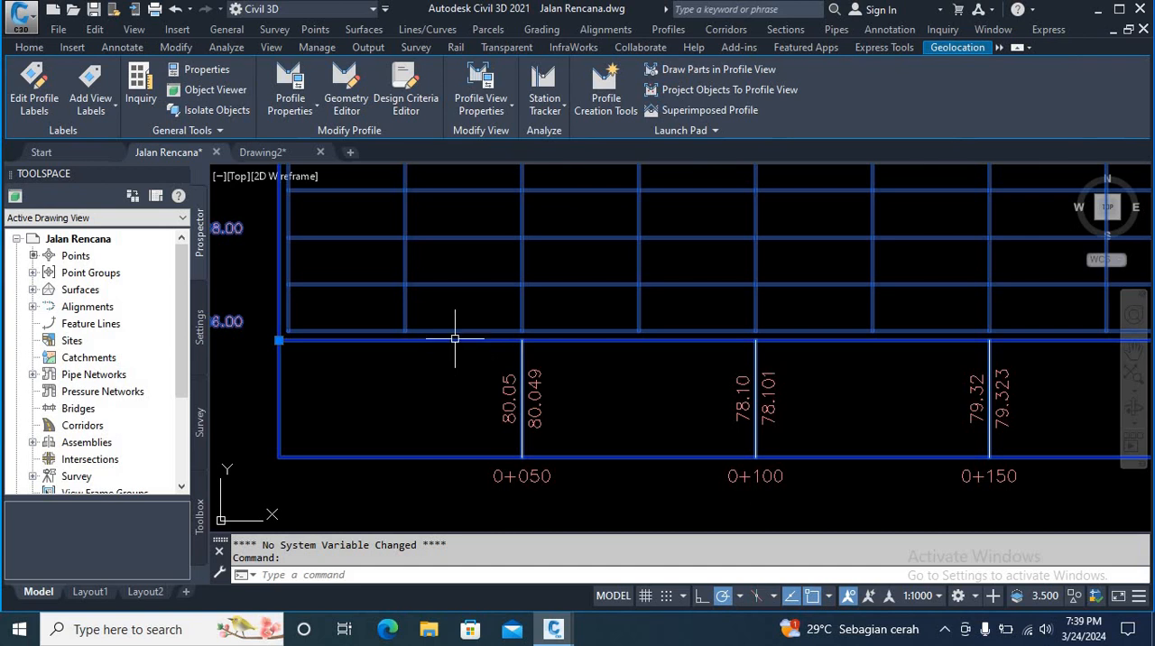
pyautogui.rightClick(460, 306)
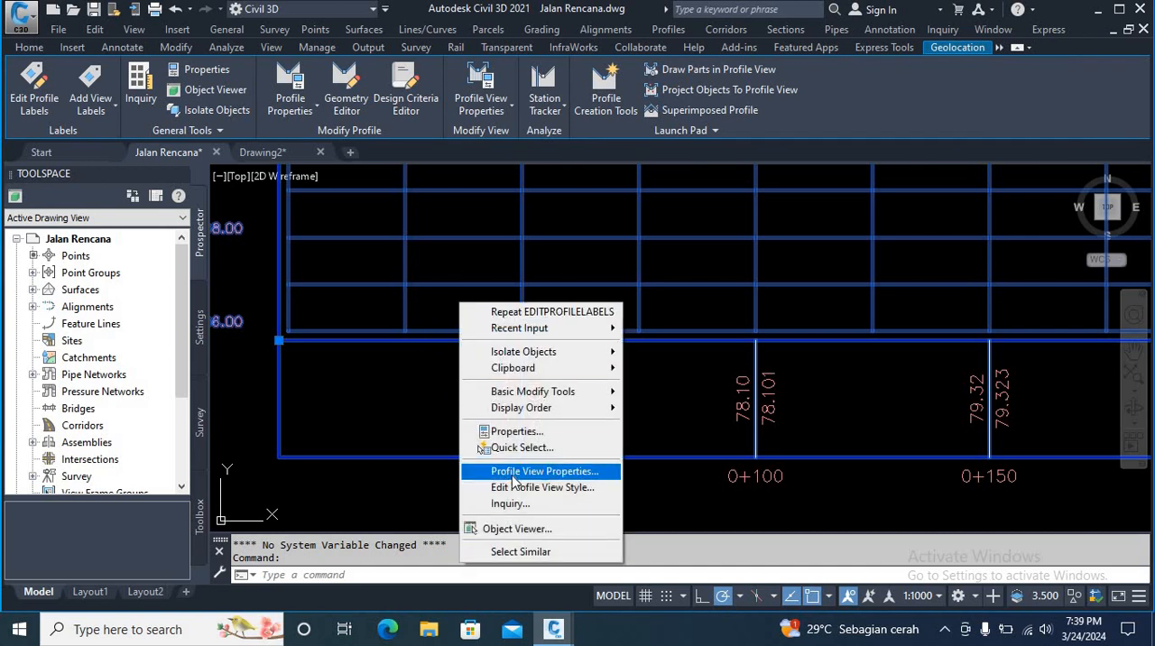
pyautogui.click(511, 473)
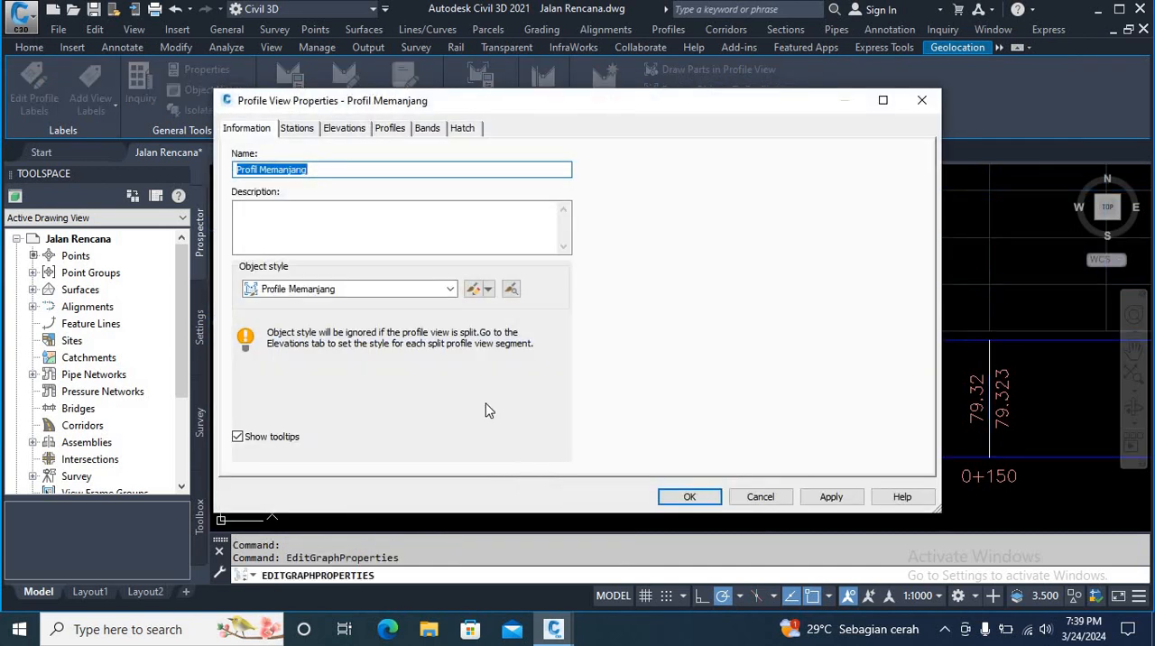
pyautogui.click(428, 129)
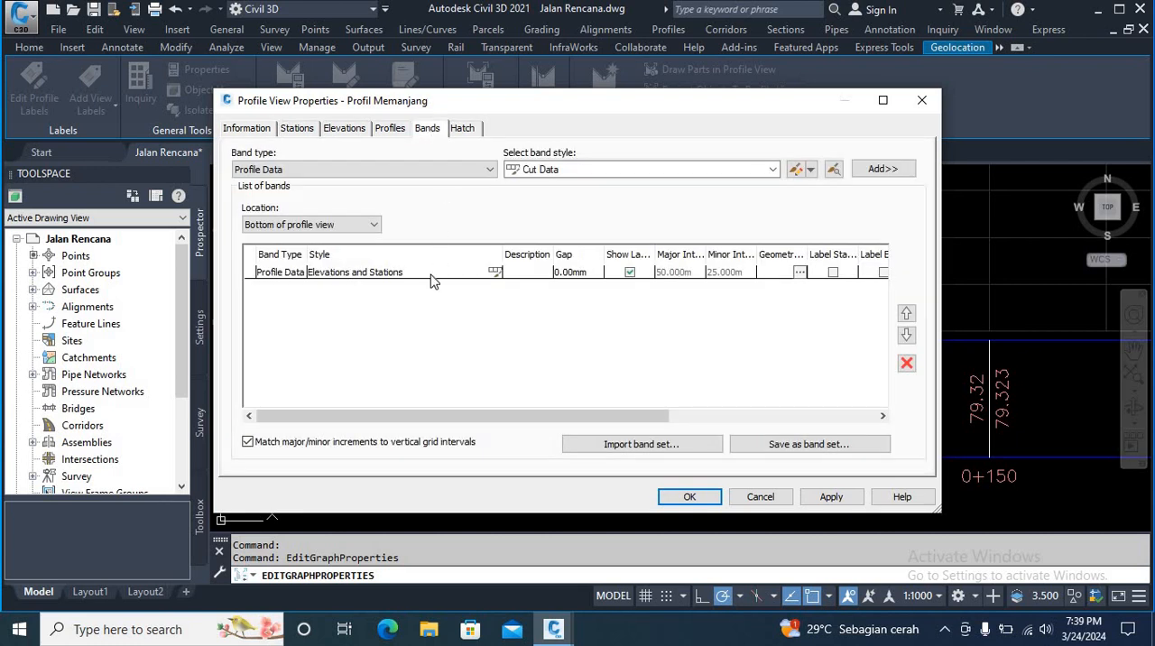
pyautogui.moveTo(392, 423); pyautogui.dragTo(626, 419)
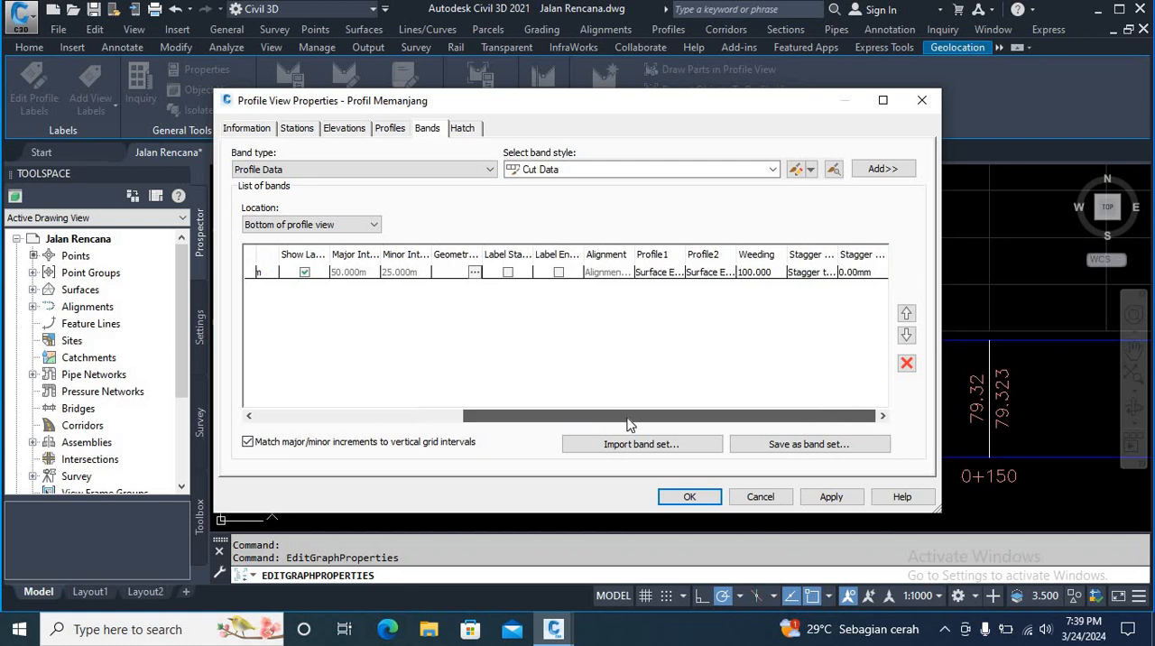
pyautogui.click(712, 274)
pyautogui.click(712, 274)
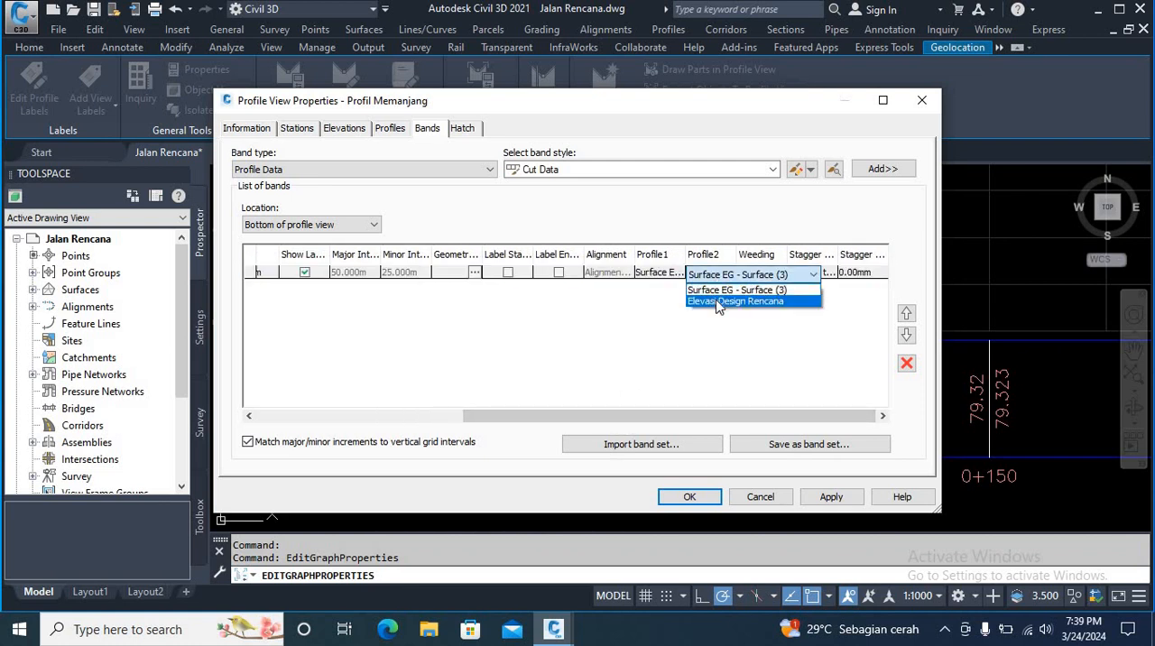
pyautogui.click(718, 302)
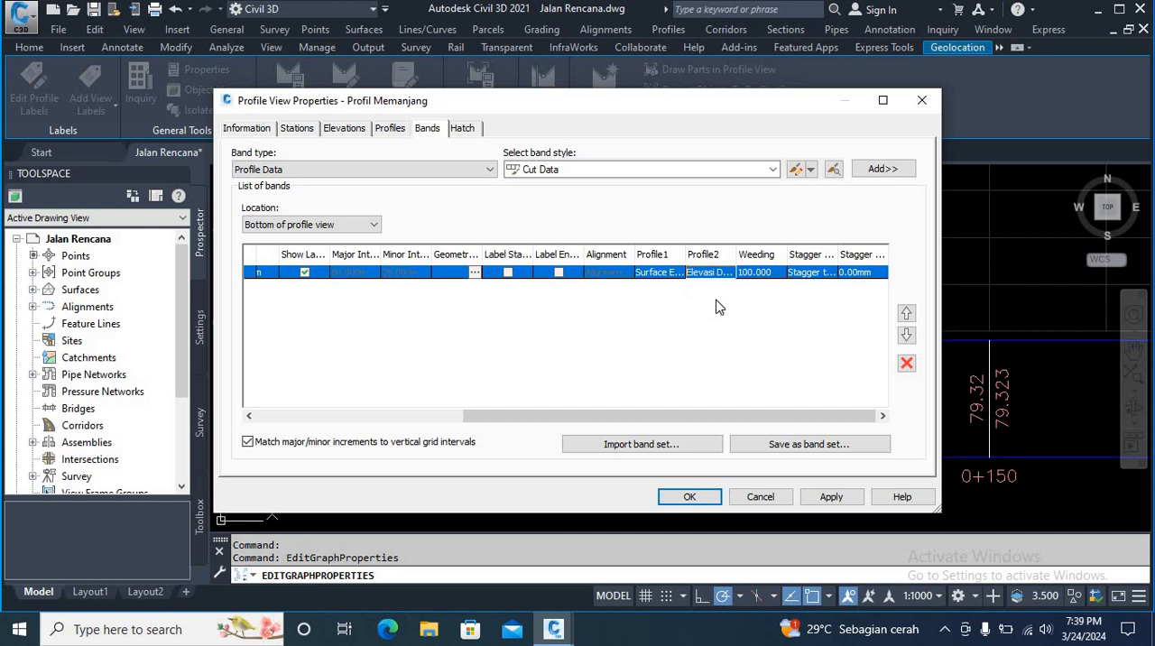
pyautogui.click(828, 498)
pyautogui.click(681, 496)
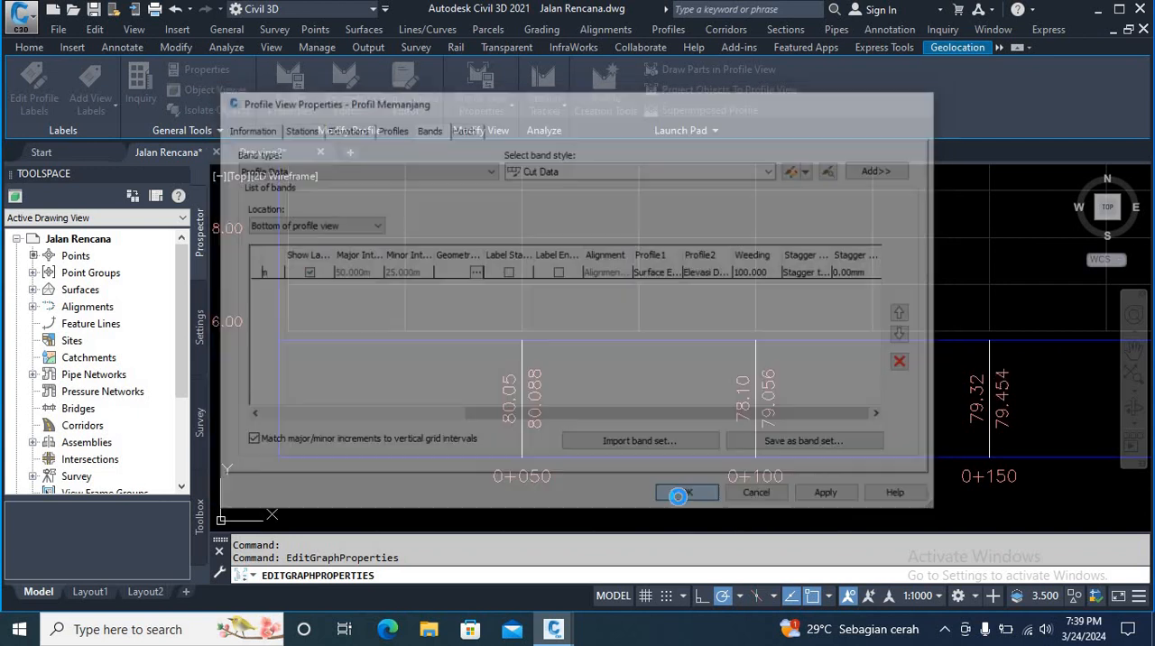
# Step: Check the ground and design elevations in the band at station 0+050 against the profile lines above it
pyautogui.scroll(2, 478, 395)
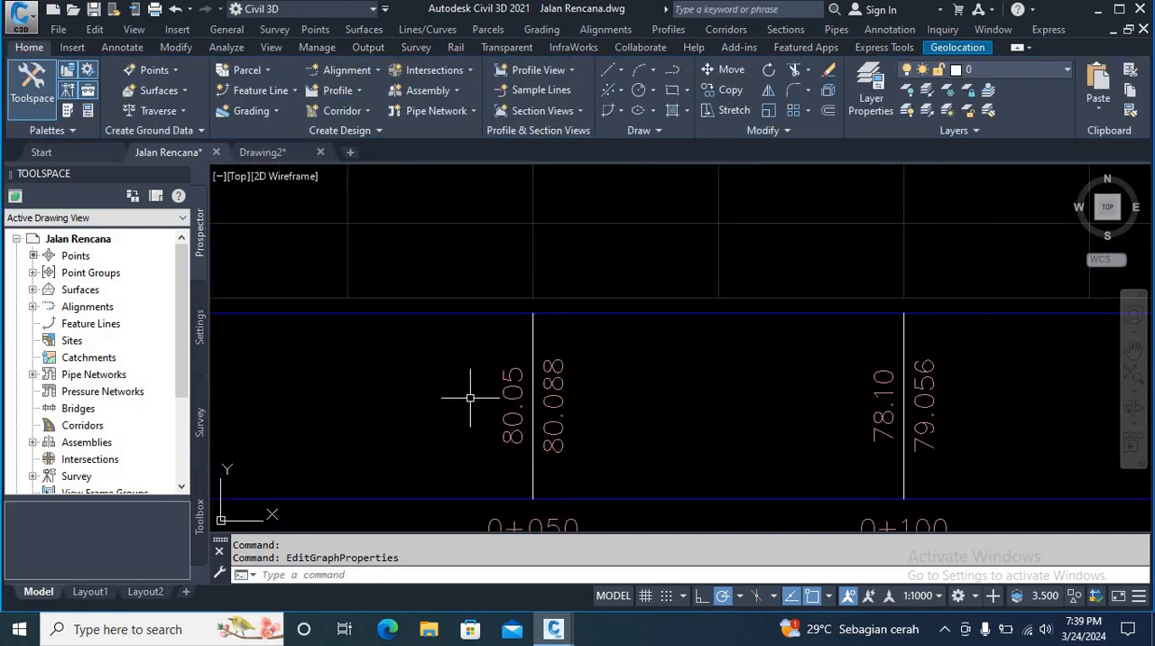
pyautogui.scroll(-1, 542, 433)
pyautogui.scroll(1, 514, 436)
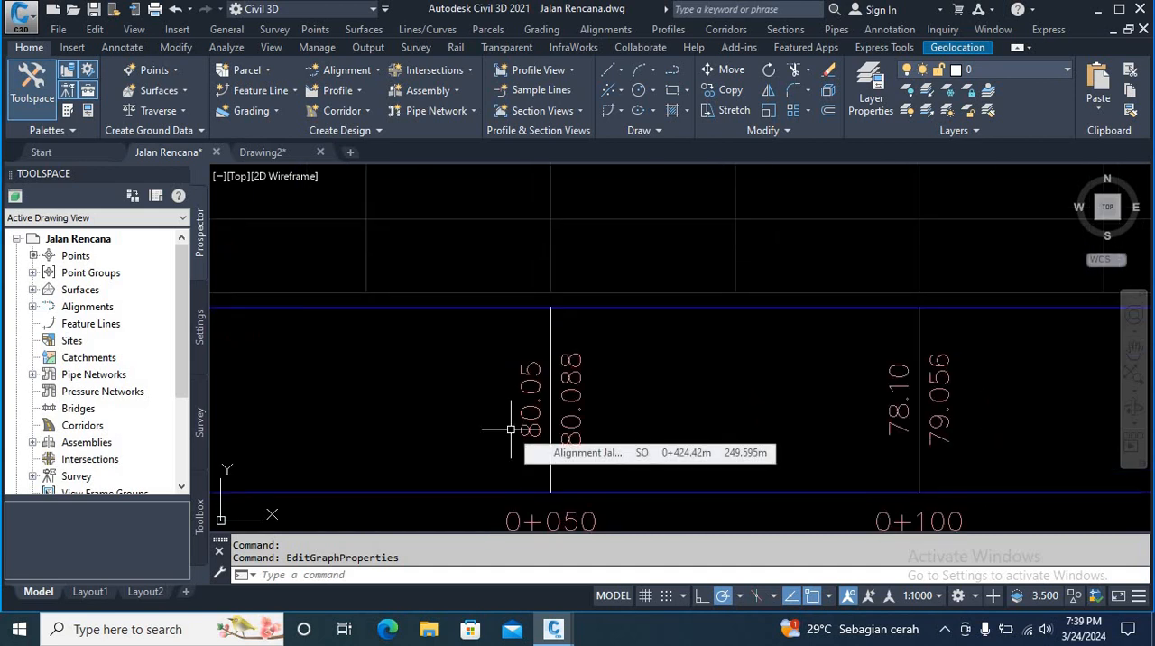
pyautogui.scroll(-4, 532, 421)
pyautogui.scroll(5, 508, 270)
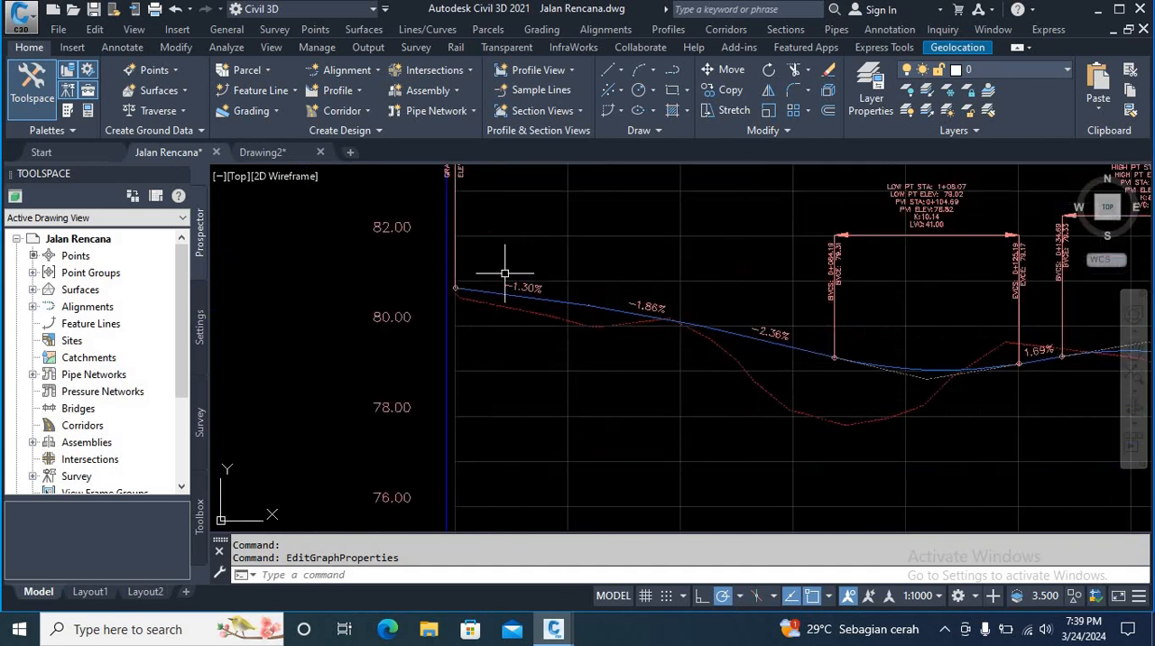
pyautogui.scroll(-5, 395, 299)
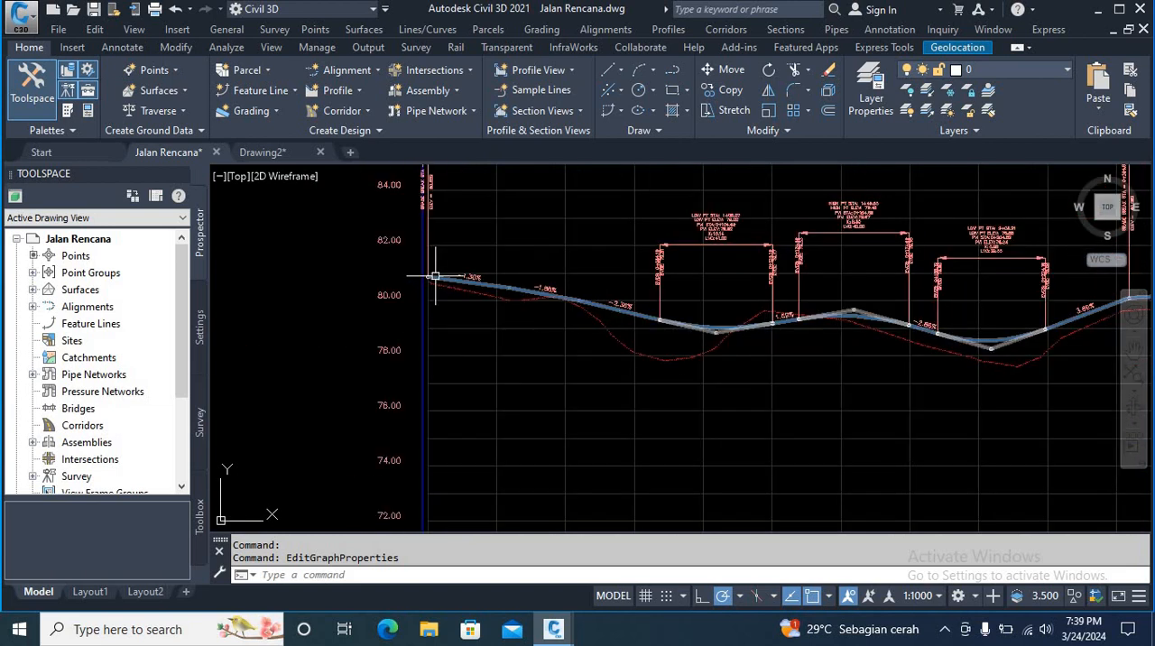
pyautogui.scroll(6, 476, 266)
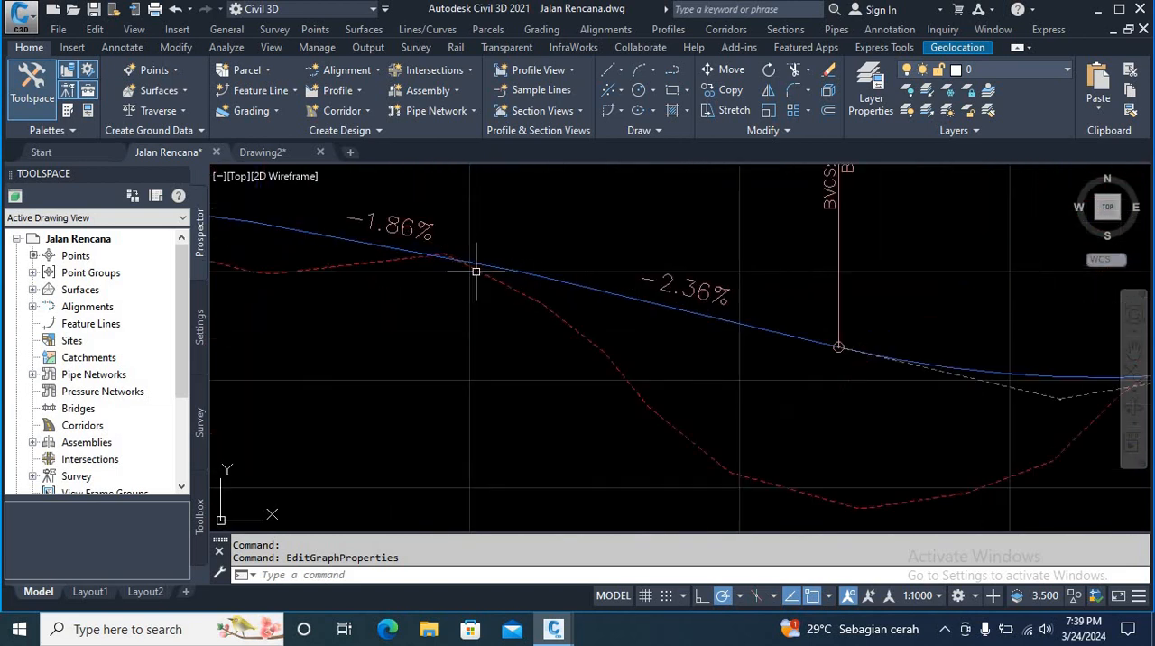
pyautogui.scroll(-6, 467, 266)
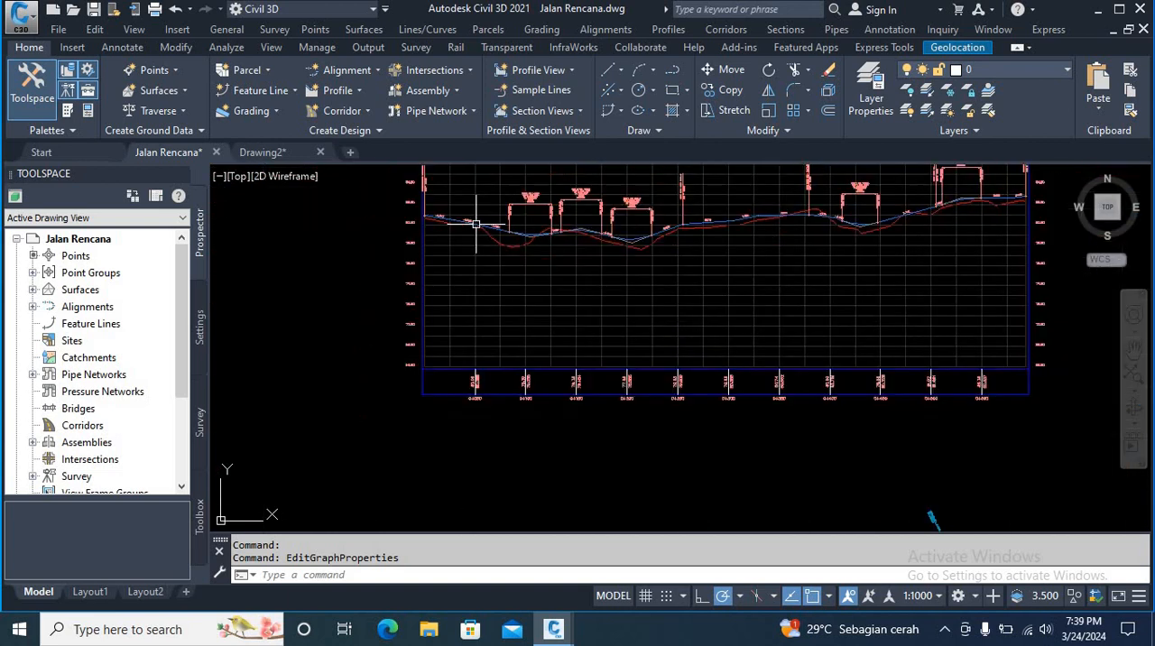
pyautogui.scroll(4, 482, 379)
pyautogui.scroll(3, 481, 388)
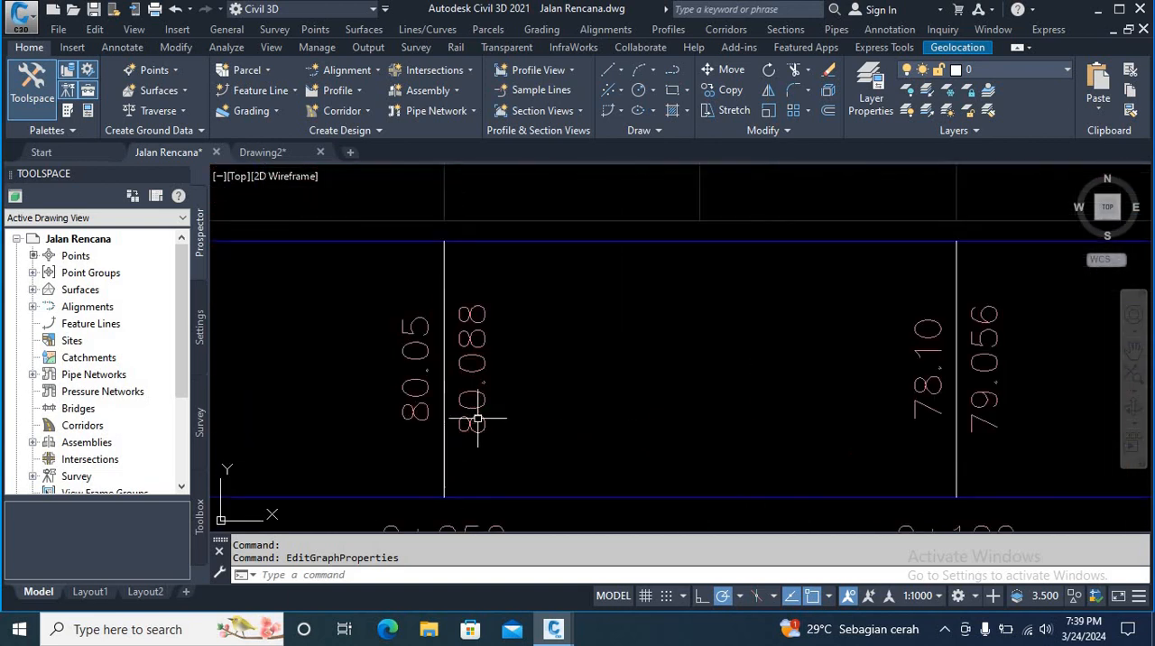
pyautogui.scroll(-2, 477, 418)
pyautogui.scroll(2, 480, 413)
pyautogui.scroll(-4, 480, 413)
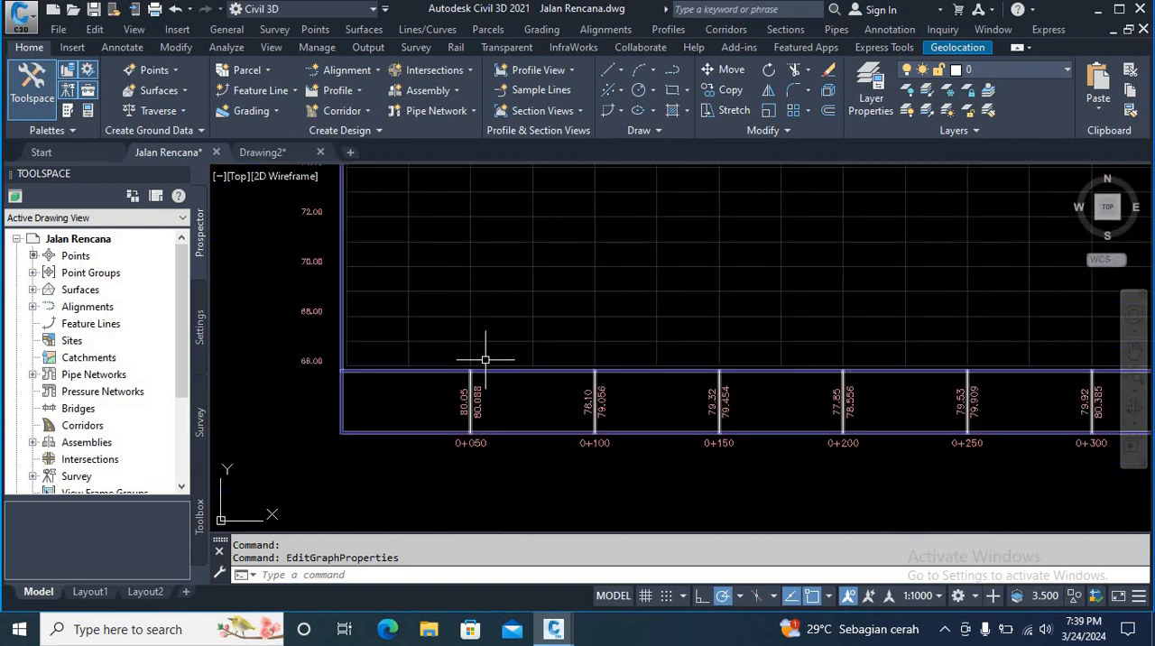
pyautogui.scroll(5, 470, 264)
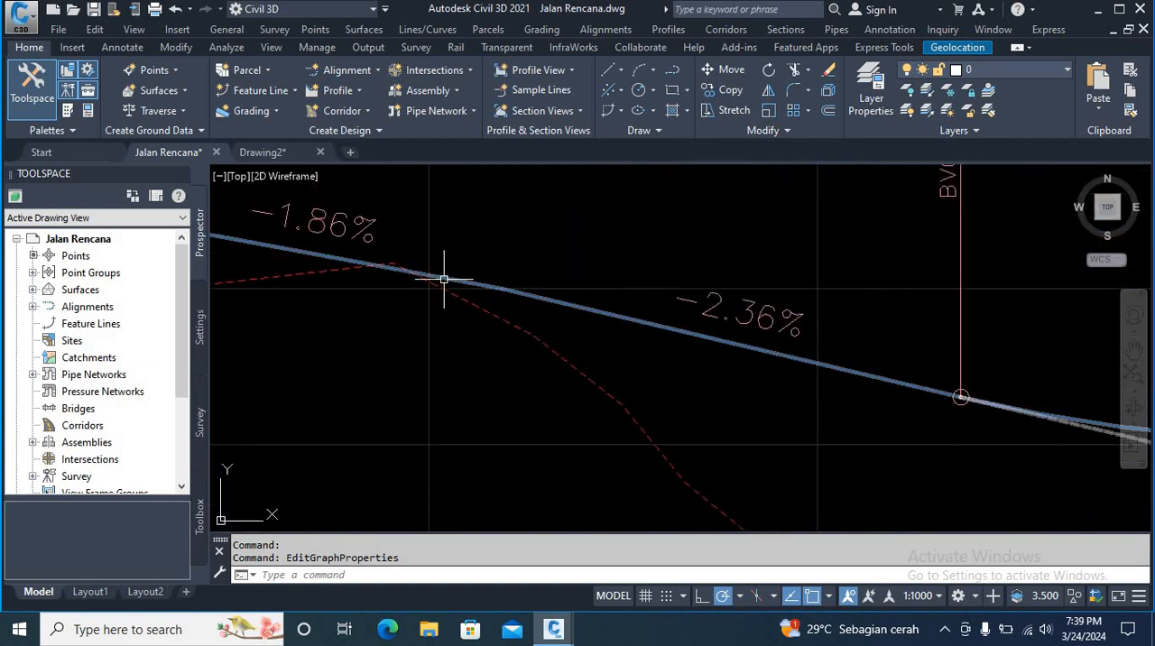
# Step: Compare the band's ground and design elevations at station 0+100 with the profile lines, and review the whole profile view
pyautogui.scroll(-5, 443, 276)
pyautogui.scroll(4, 496, 452)
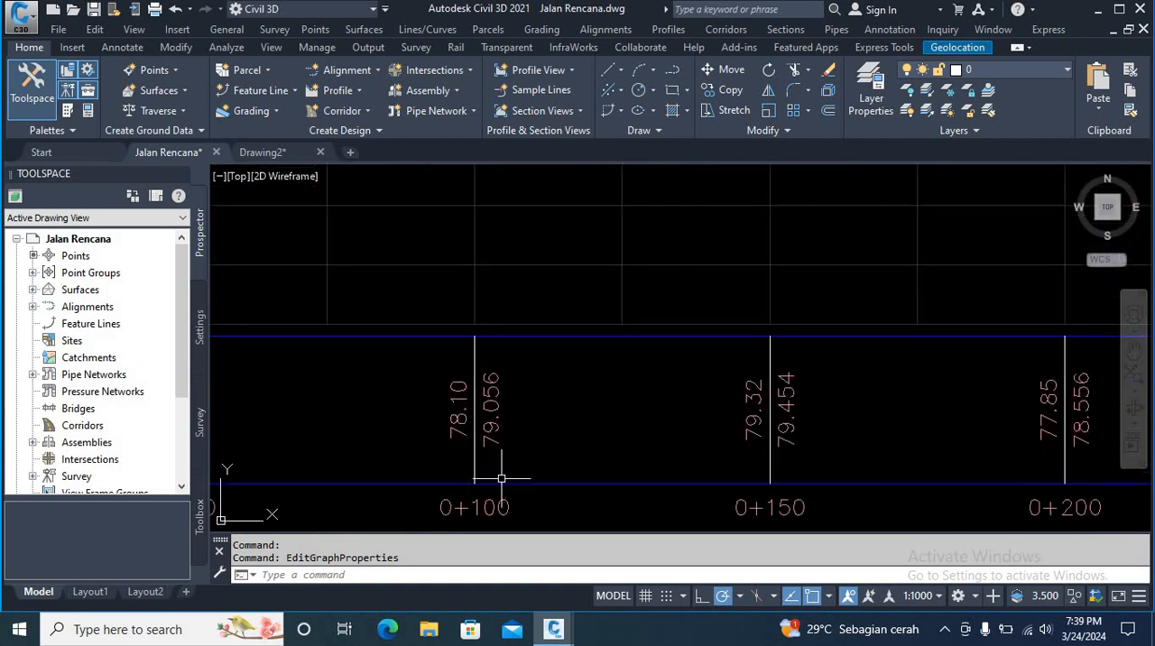
pyautogui.scroll(-4, 464, 432)
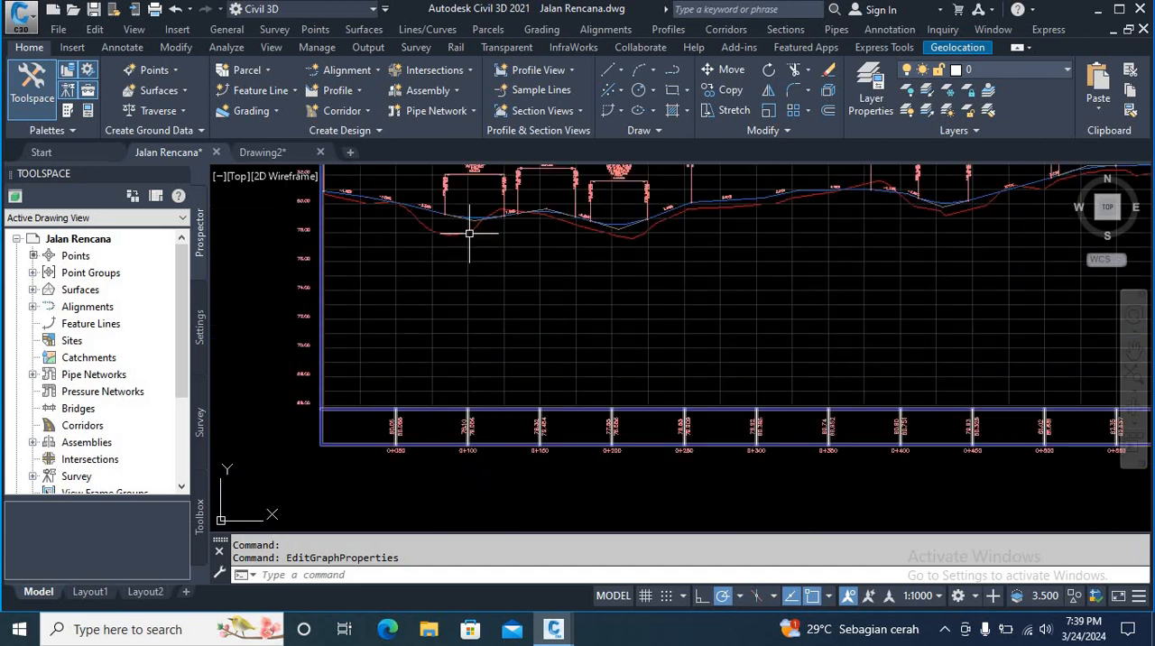
pyautogui.scroll(2, 467, 228)
pyautogui.scroll(-3, 468, 230)
pyautogui.scroll(4, 479, 428)
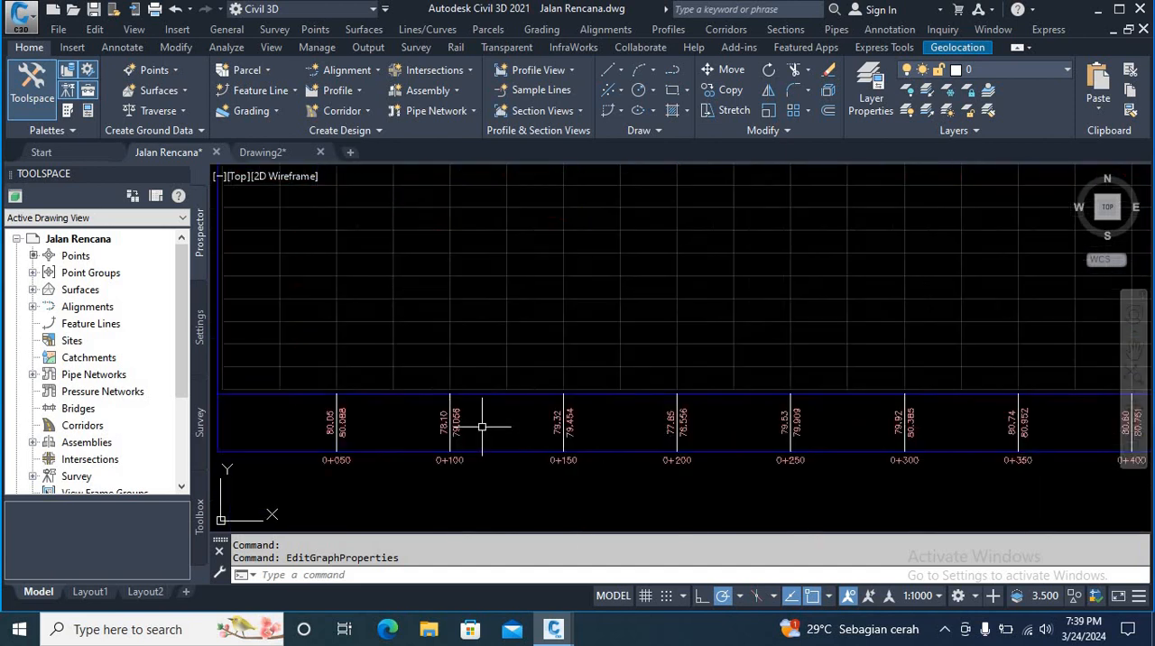
pyautogui.scroll(-2, 441, 433)
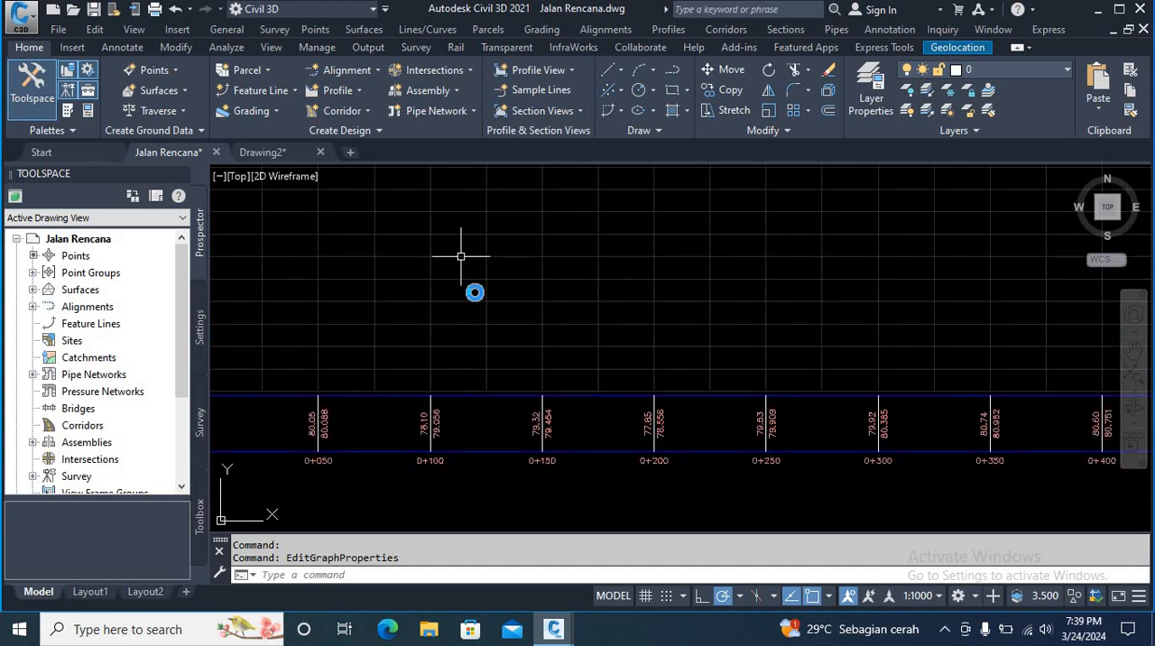
pyautogui.moveTo(461, 257); pyautogui.dragTo(500, 479, button='middle')
pyautogui.scroll(2, 464, 335)
pyautogui.scroll(-4, 465, 334)
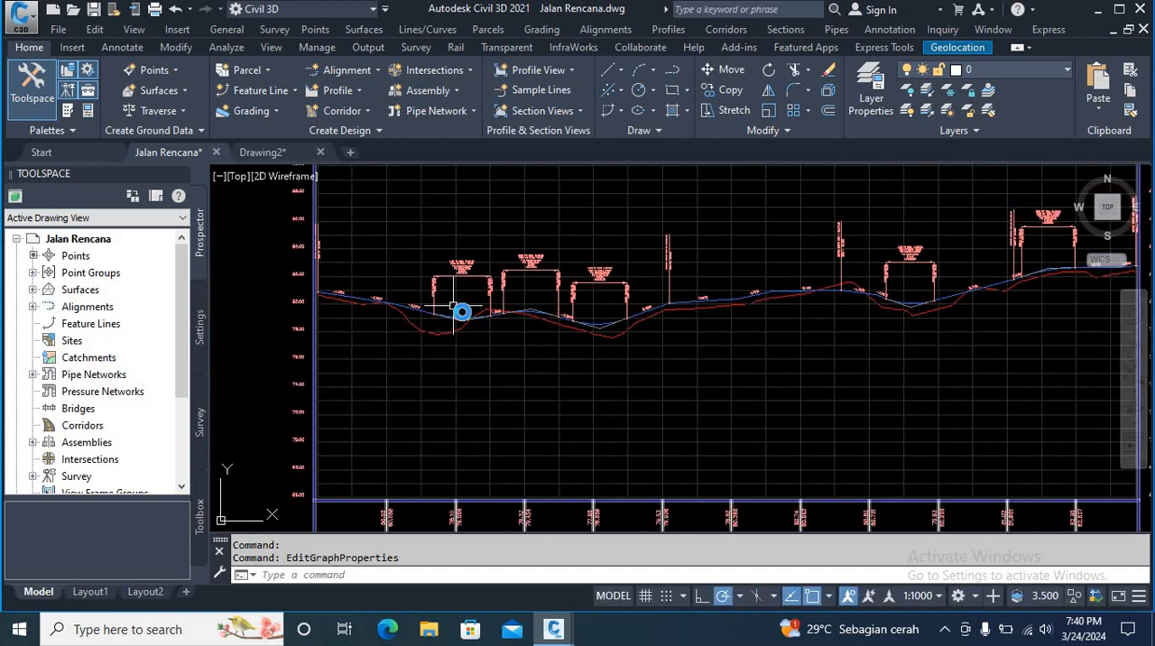
pyautogui.scroll(2, 472, 340)
pyautogui.moveTo(472, 340); pyautogui.dragTo(475, 343, button='middle')
pyautogui.scroll(-1, 491, 415)
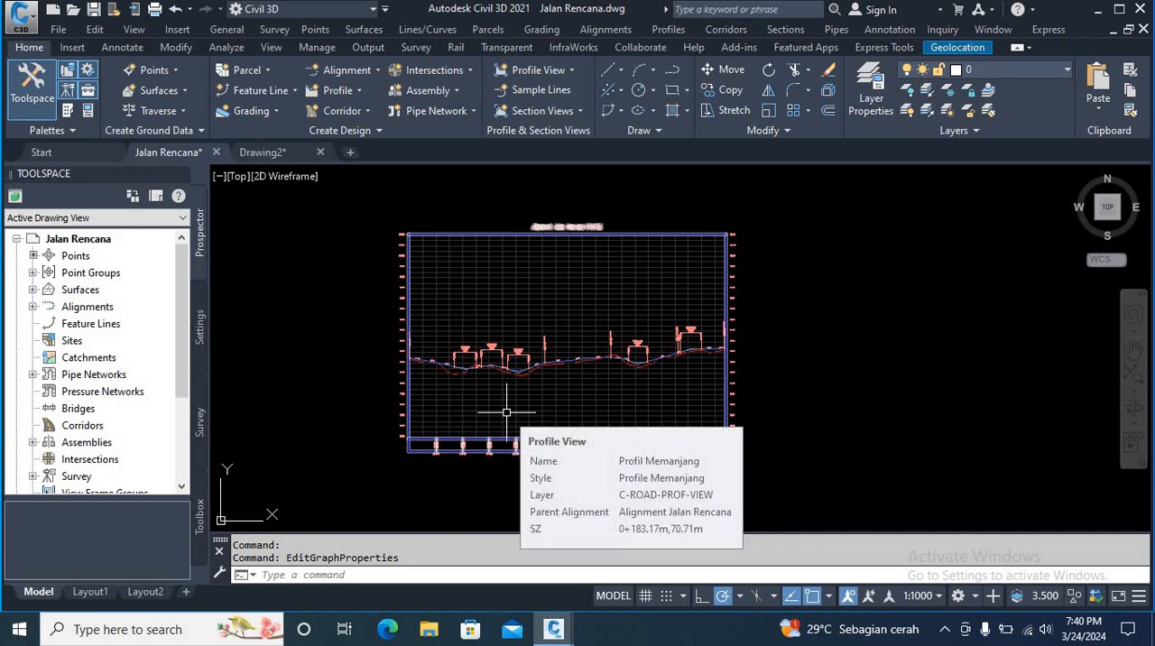
pyautogui.scroll(3, 518, 397)
pyautogui.scroll(-5, 508, 395)
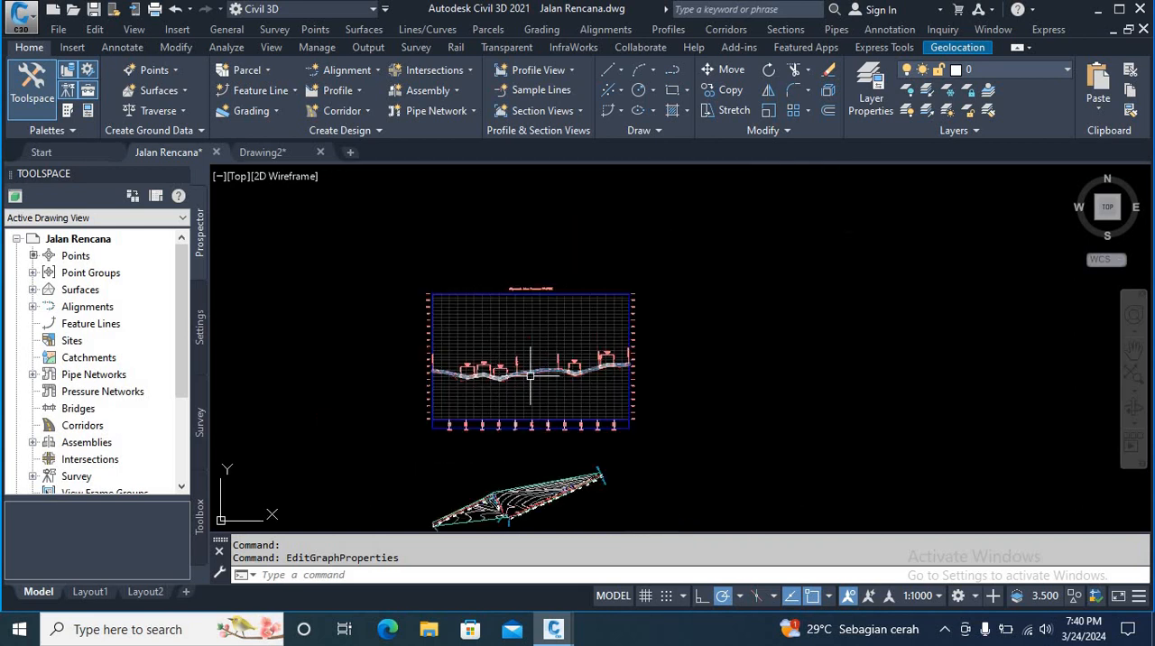
pyautogui.scroll(7, 530, 374)
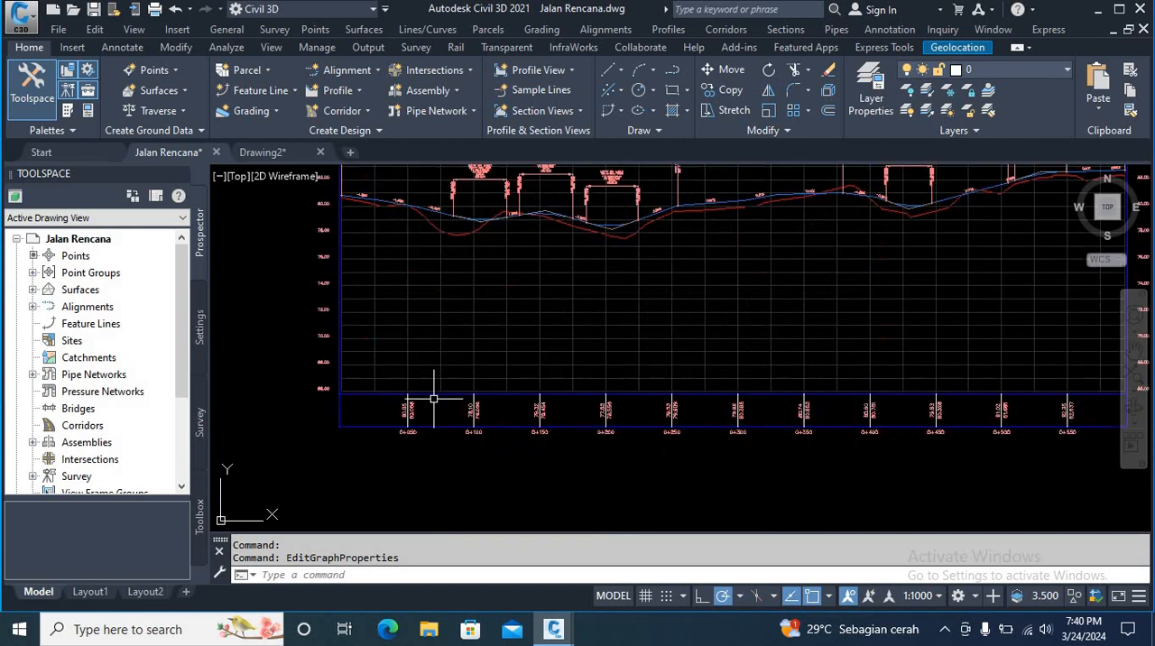